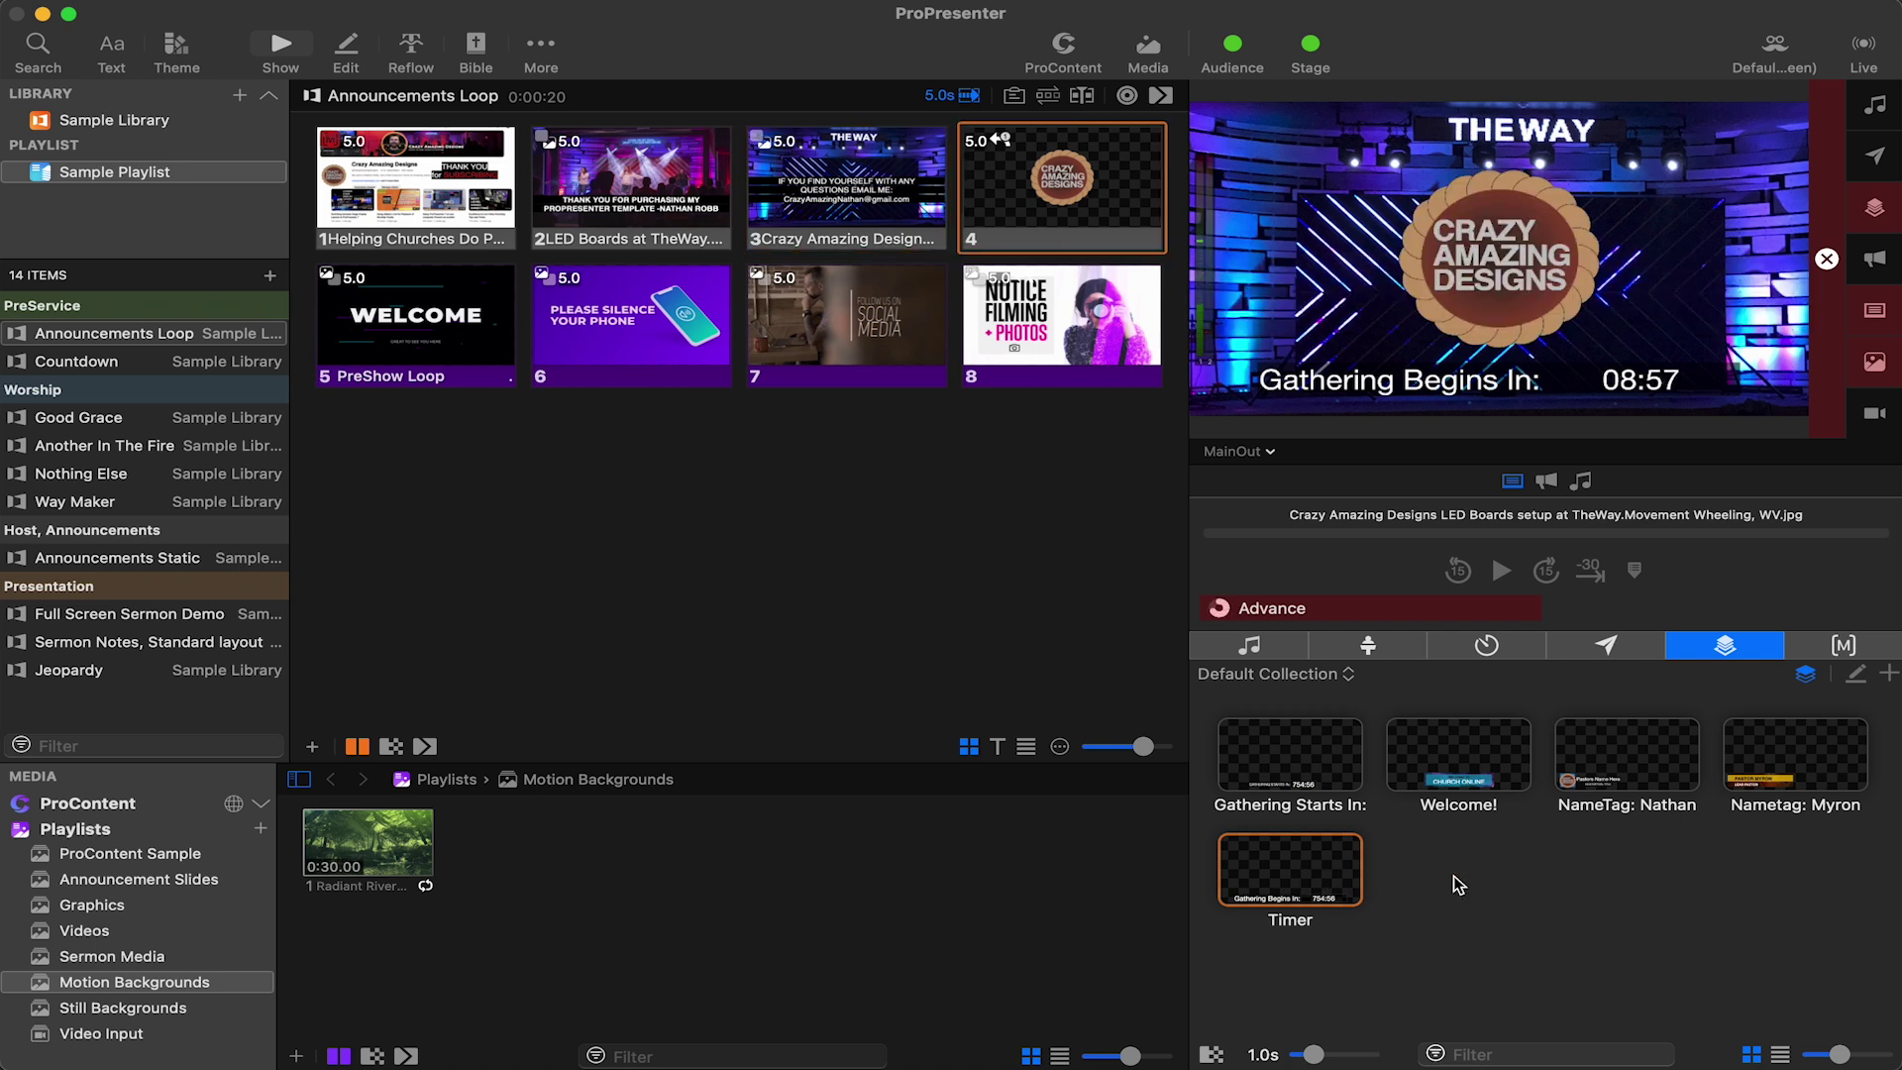
click(1285, 894)
drag(1285, 894, 1584, 887)
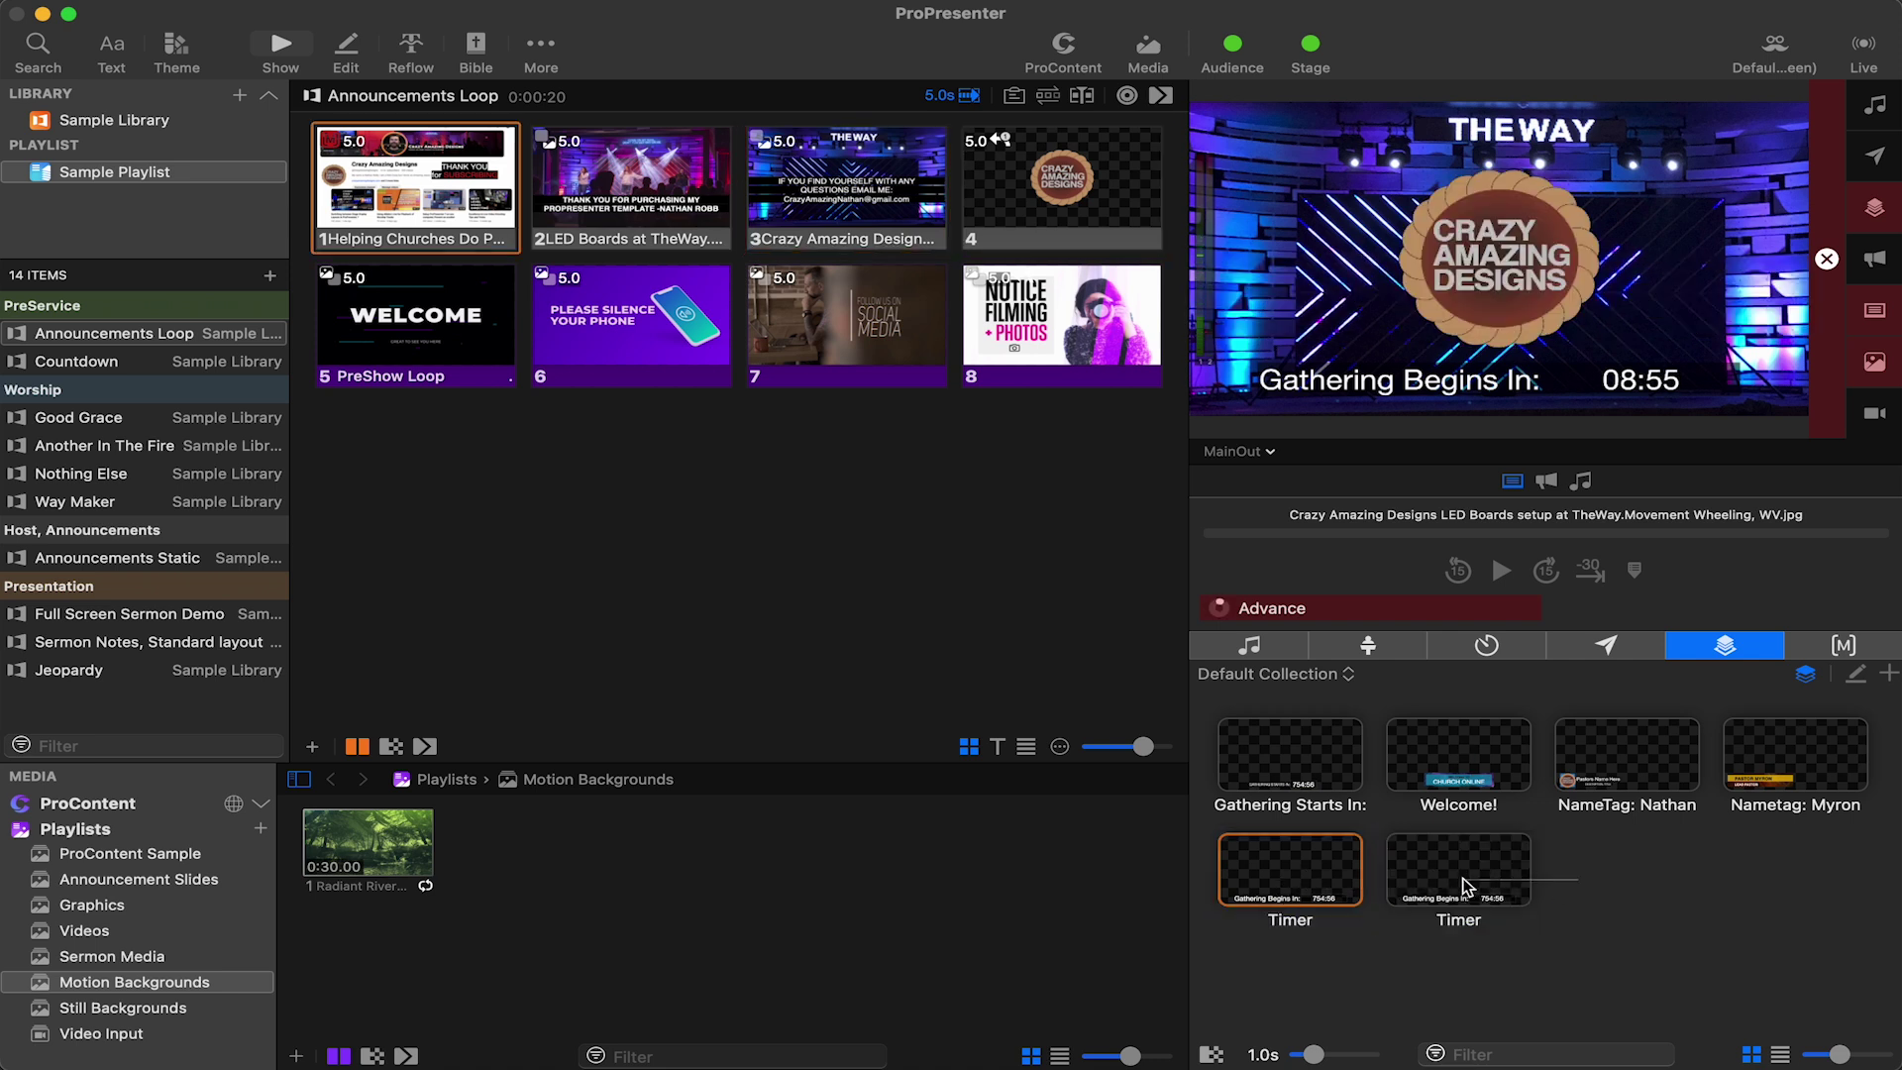
right_click(1317, 871)
click(1567, 768)
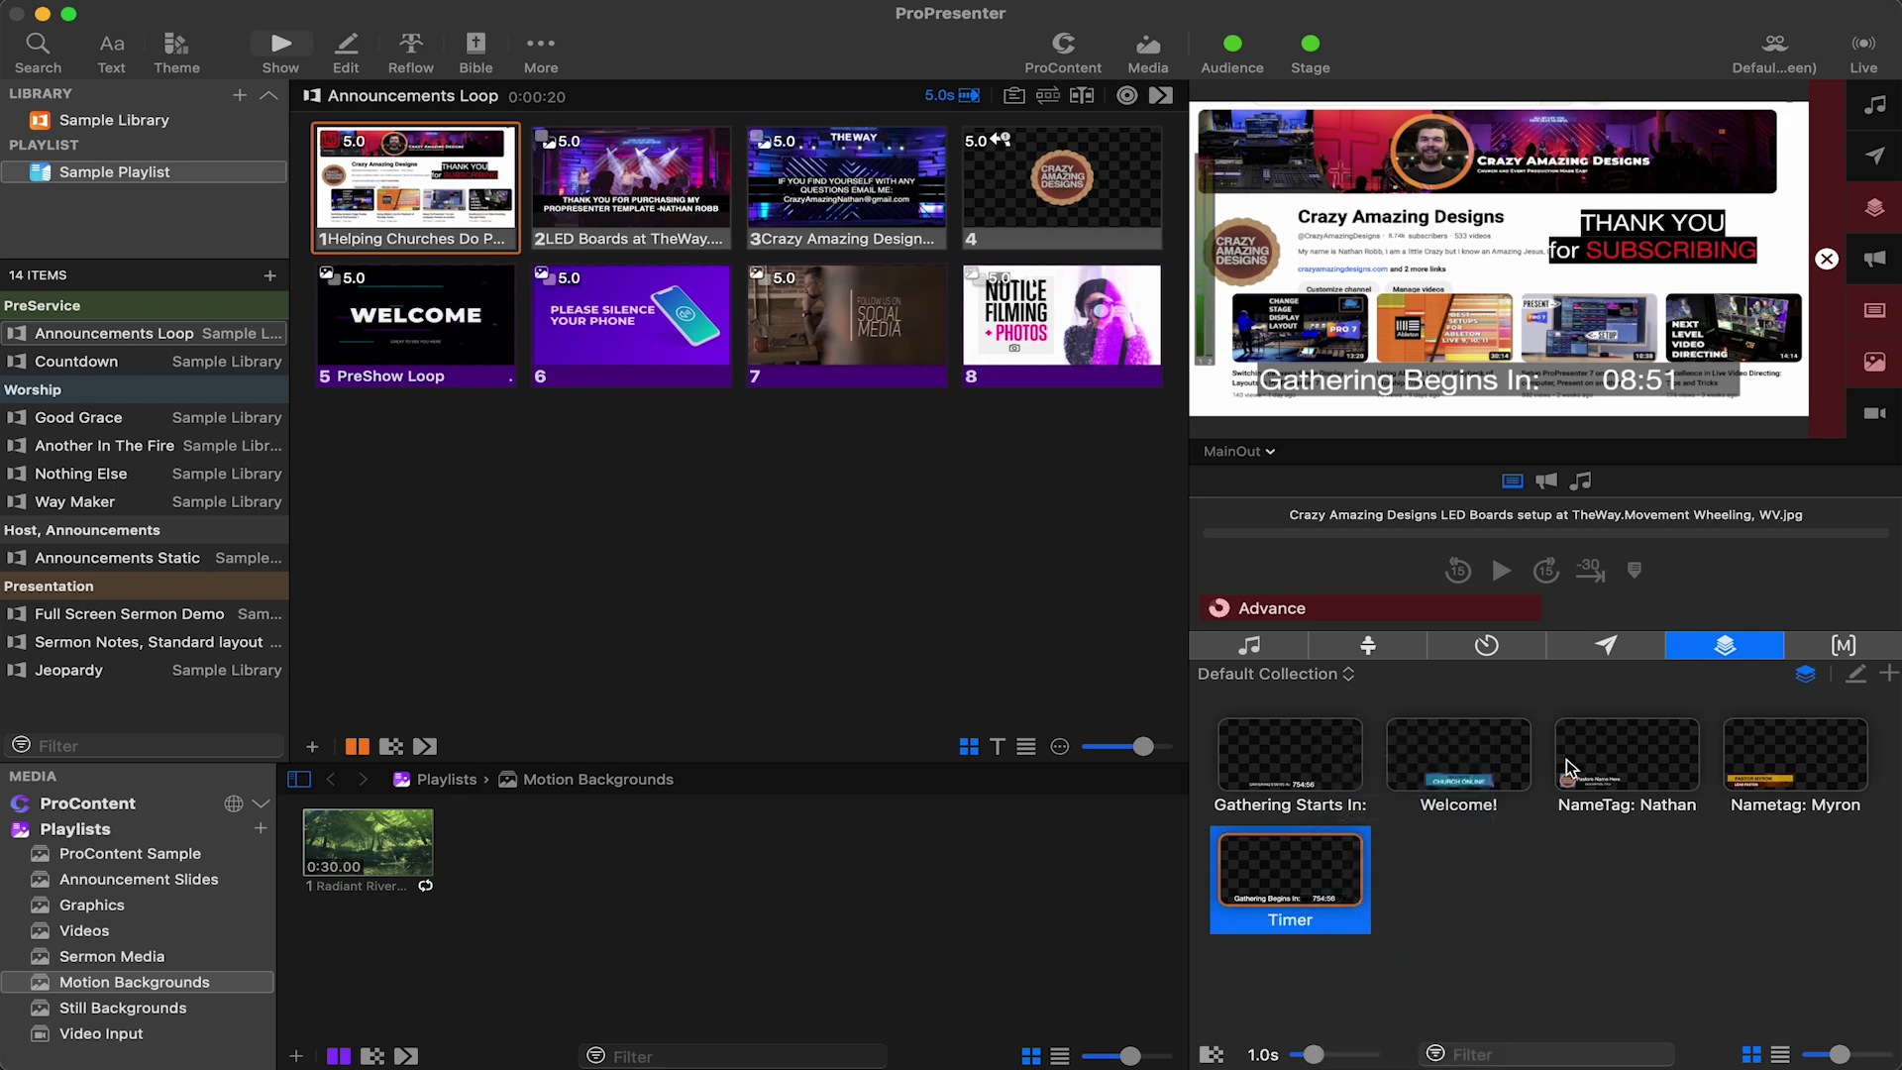
Step: Start the Countdown to Time timer
click(1489, 647)
click(1876, 771)
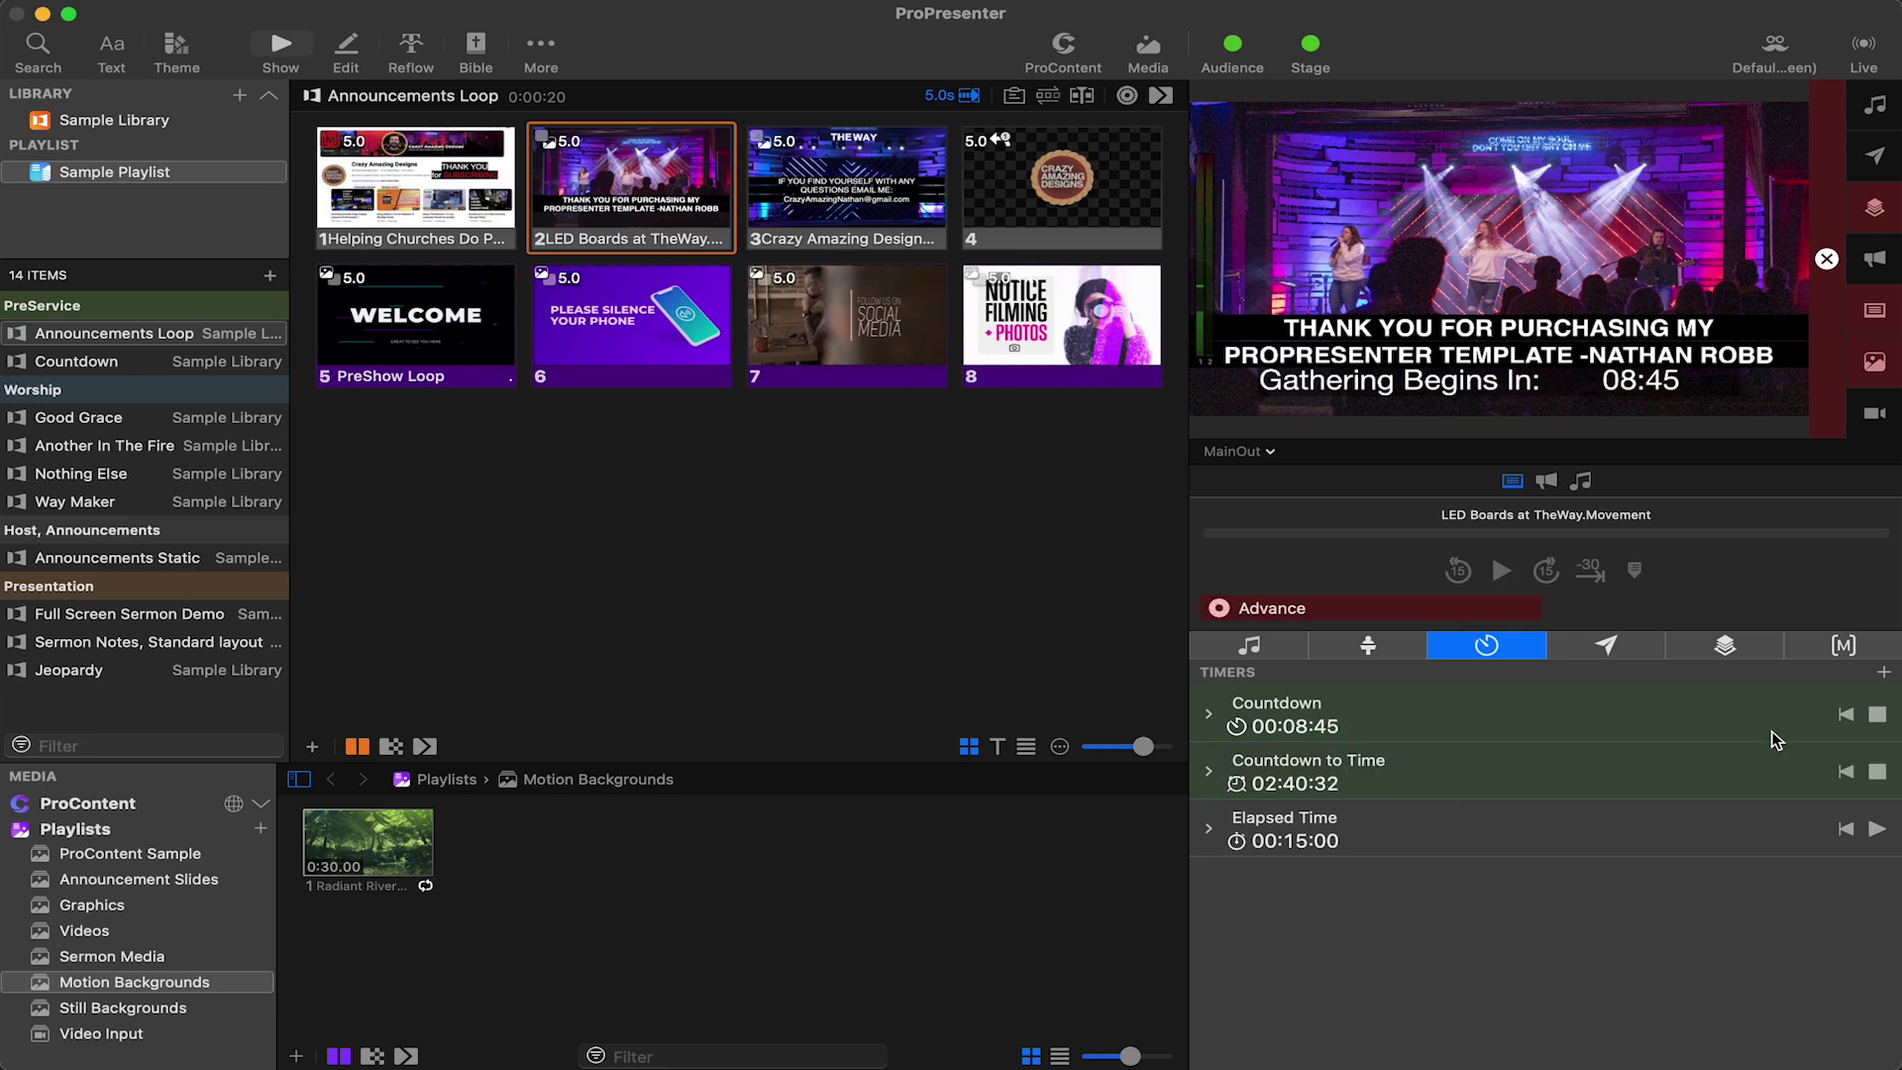
Step: Open the Timer prop for editing and enable visibility conditions on its countdown text, requiring all conditions to be met
click(1725, 645)
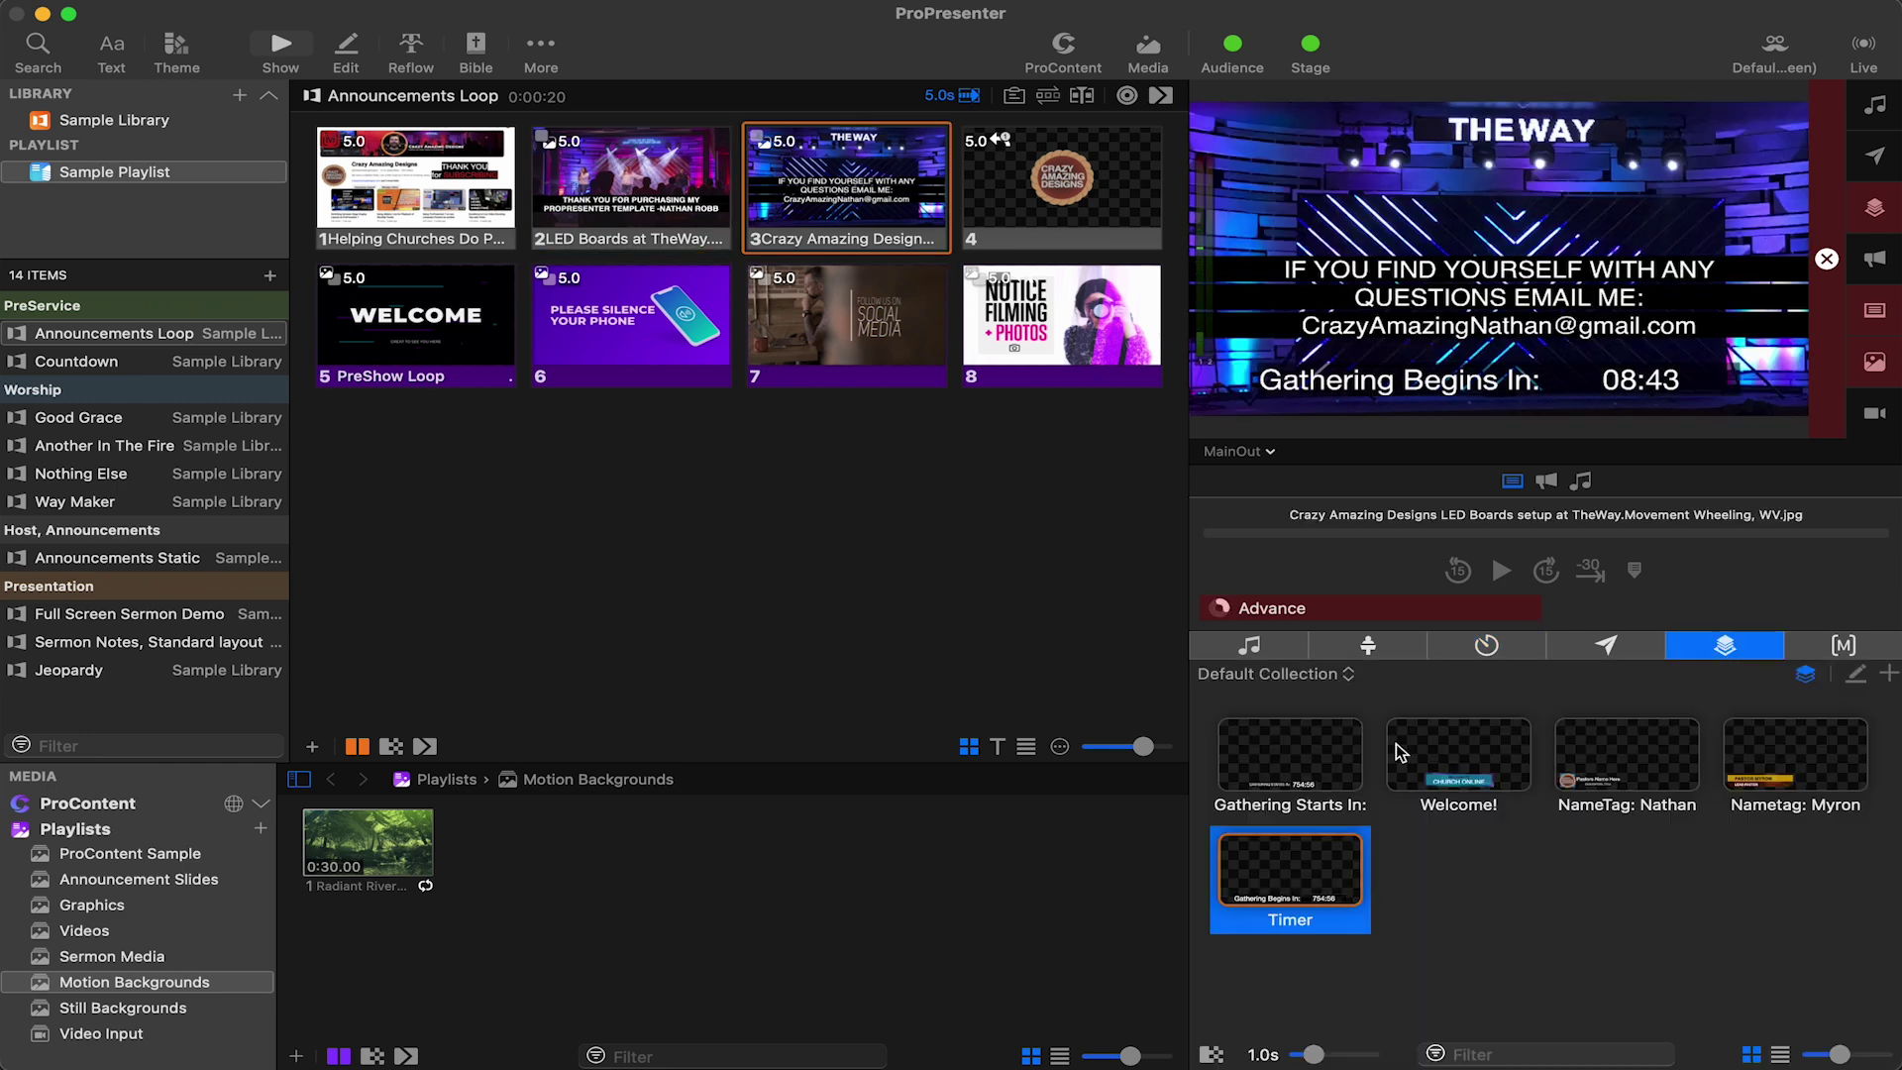
right_click(1313, 858)
click(1457, 815)
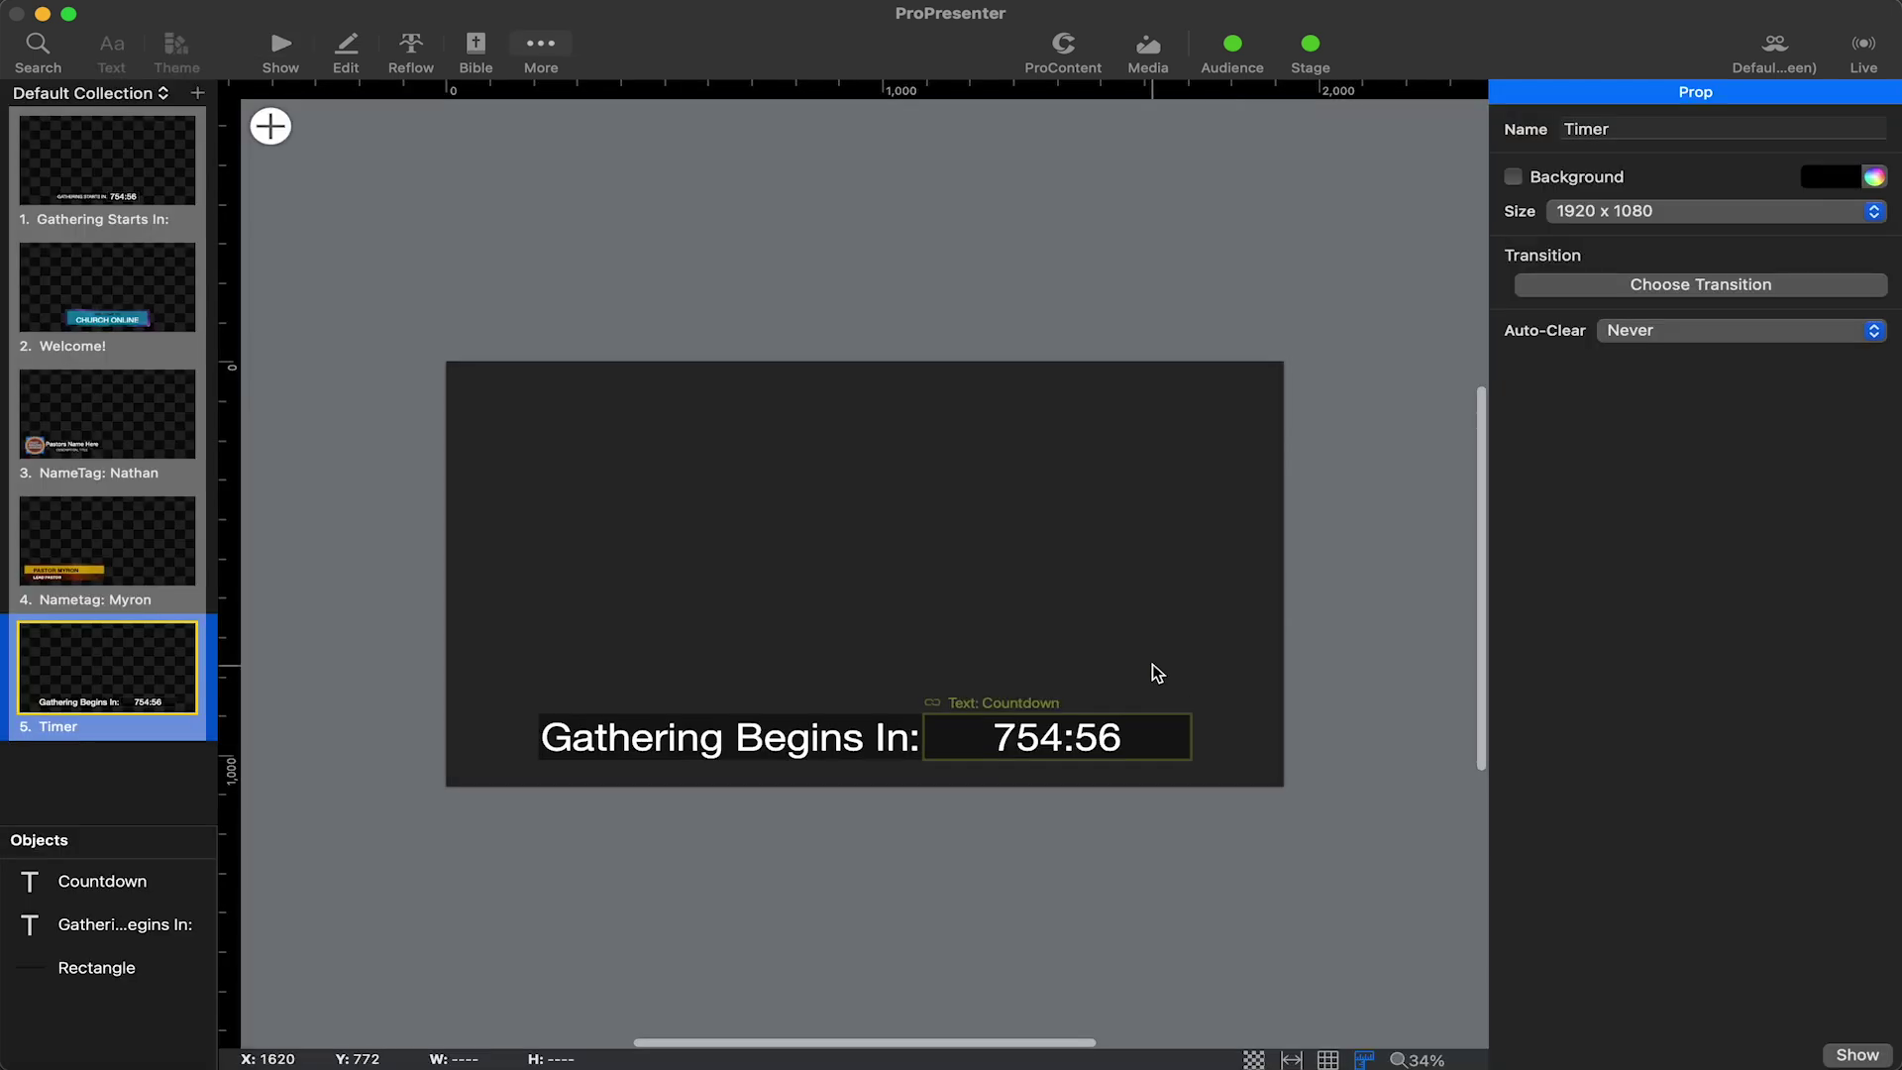
click(941, 741)
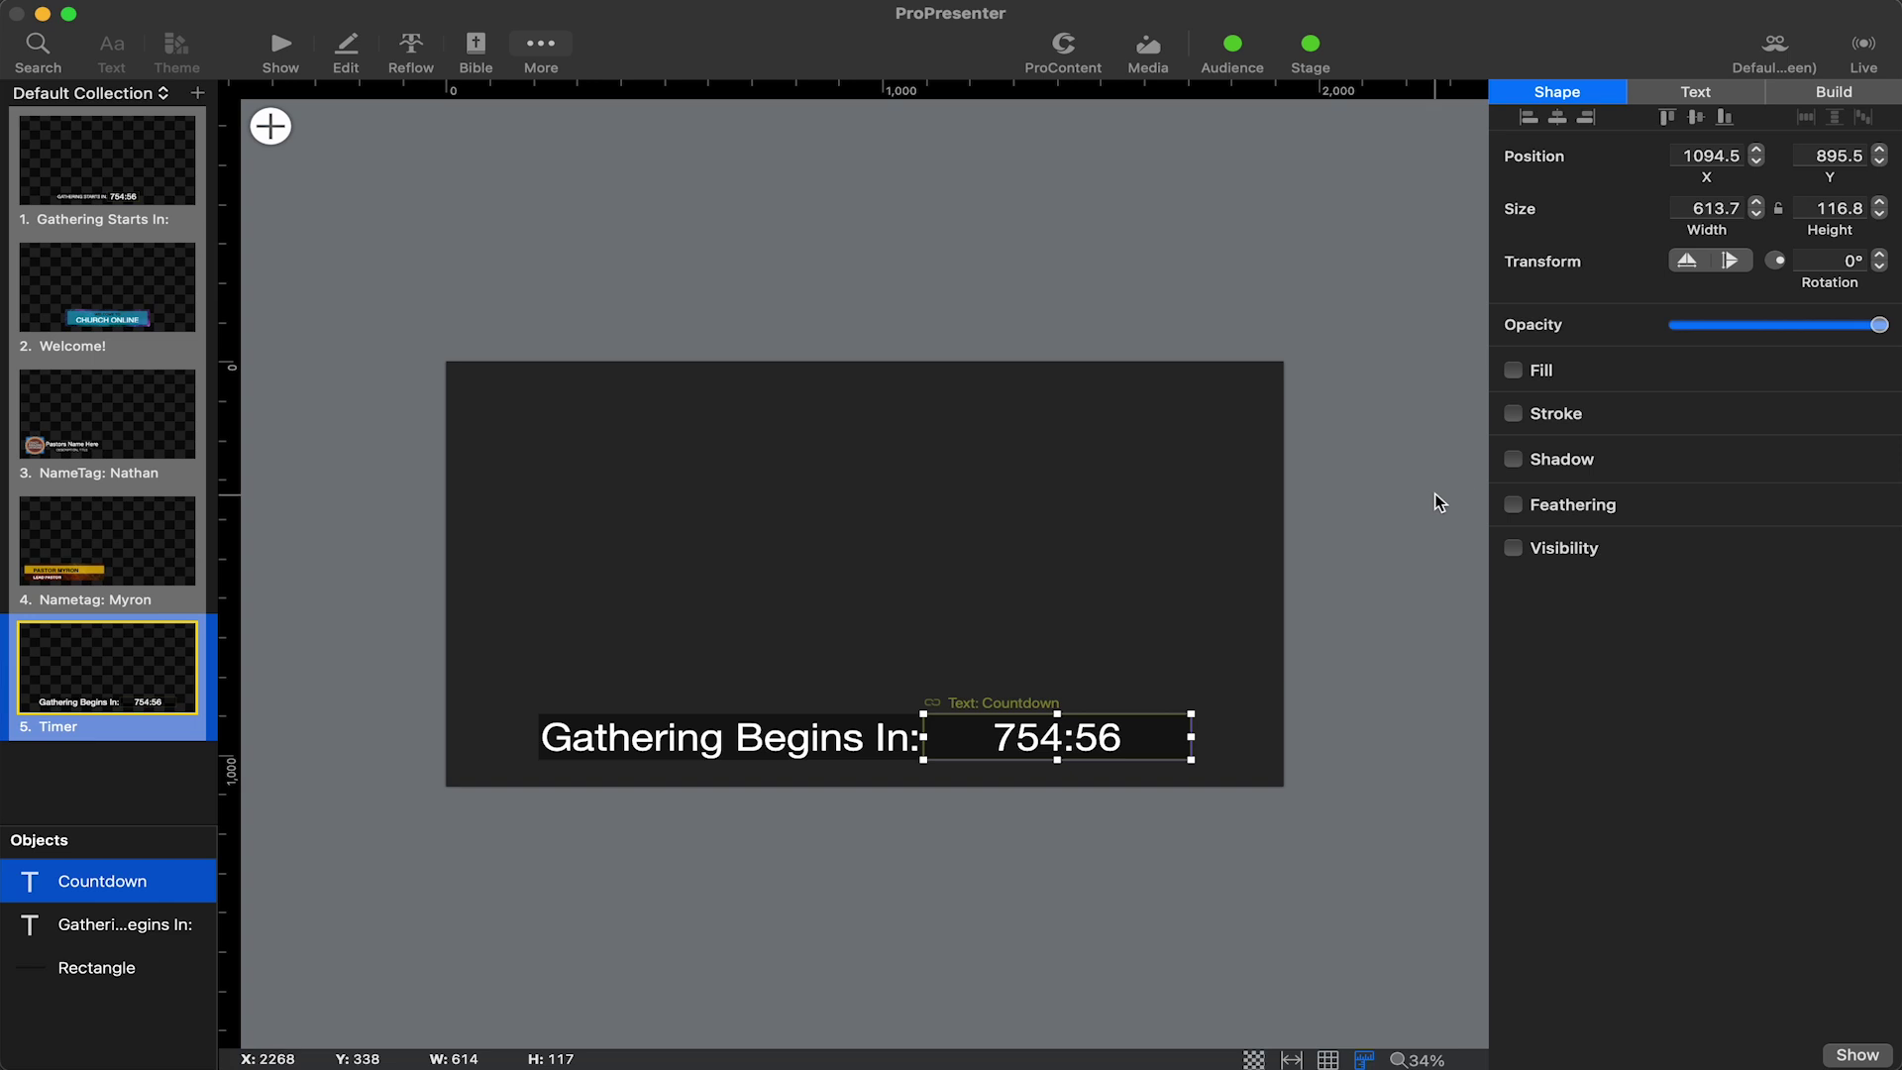
click(1514, 550)
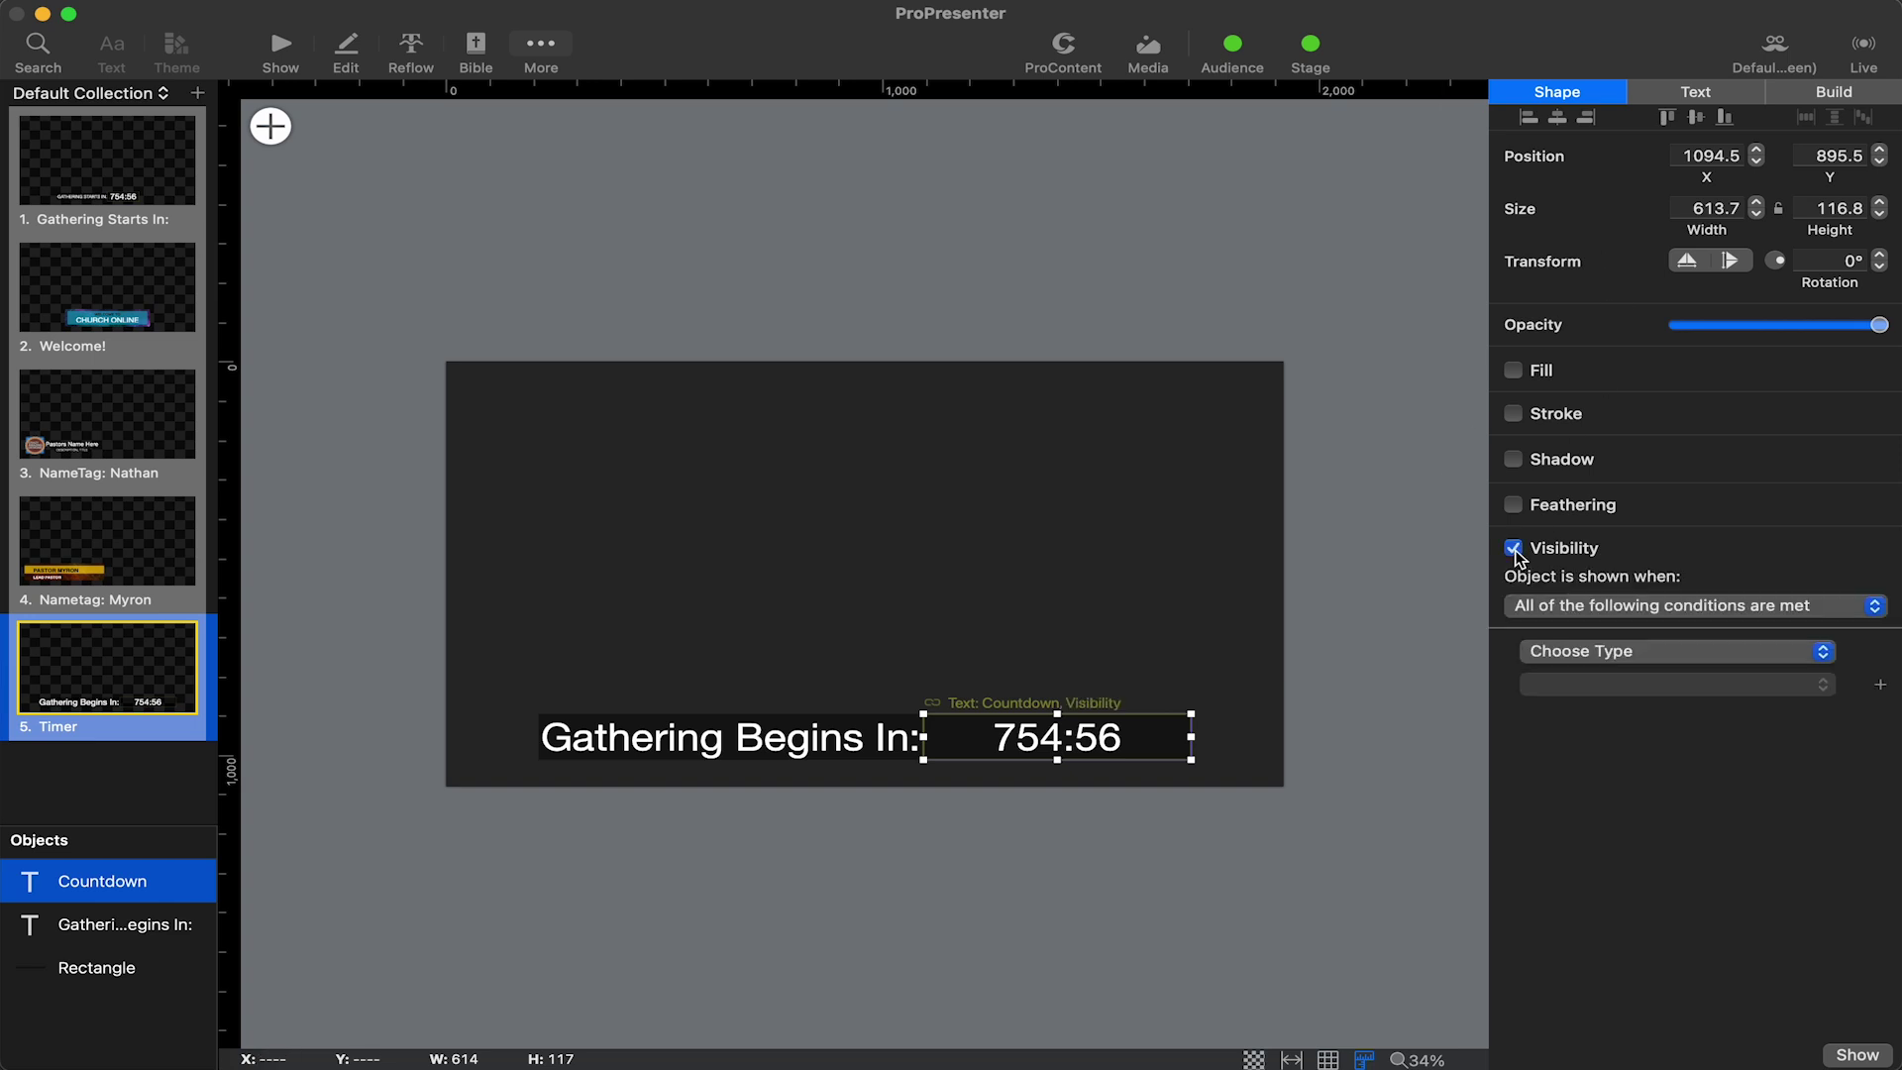
click(1626, 605)
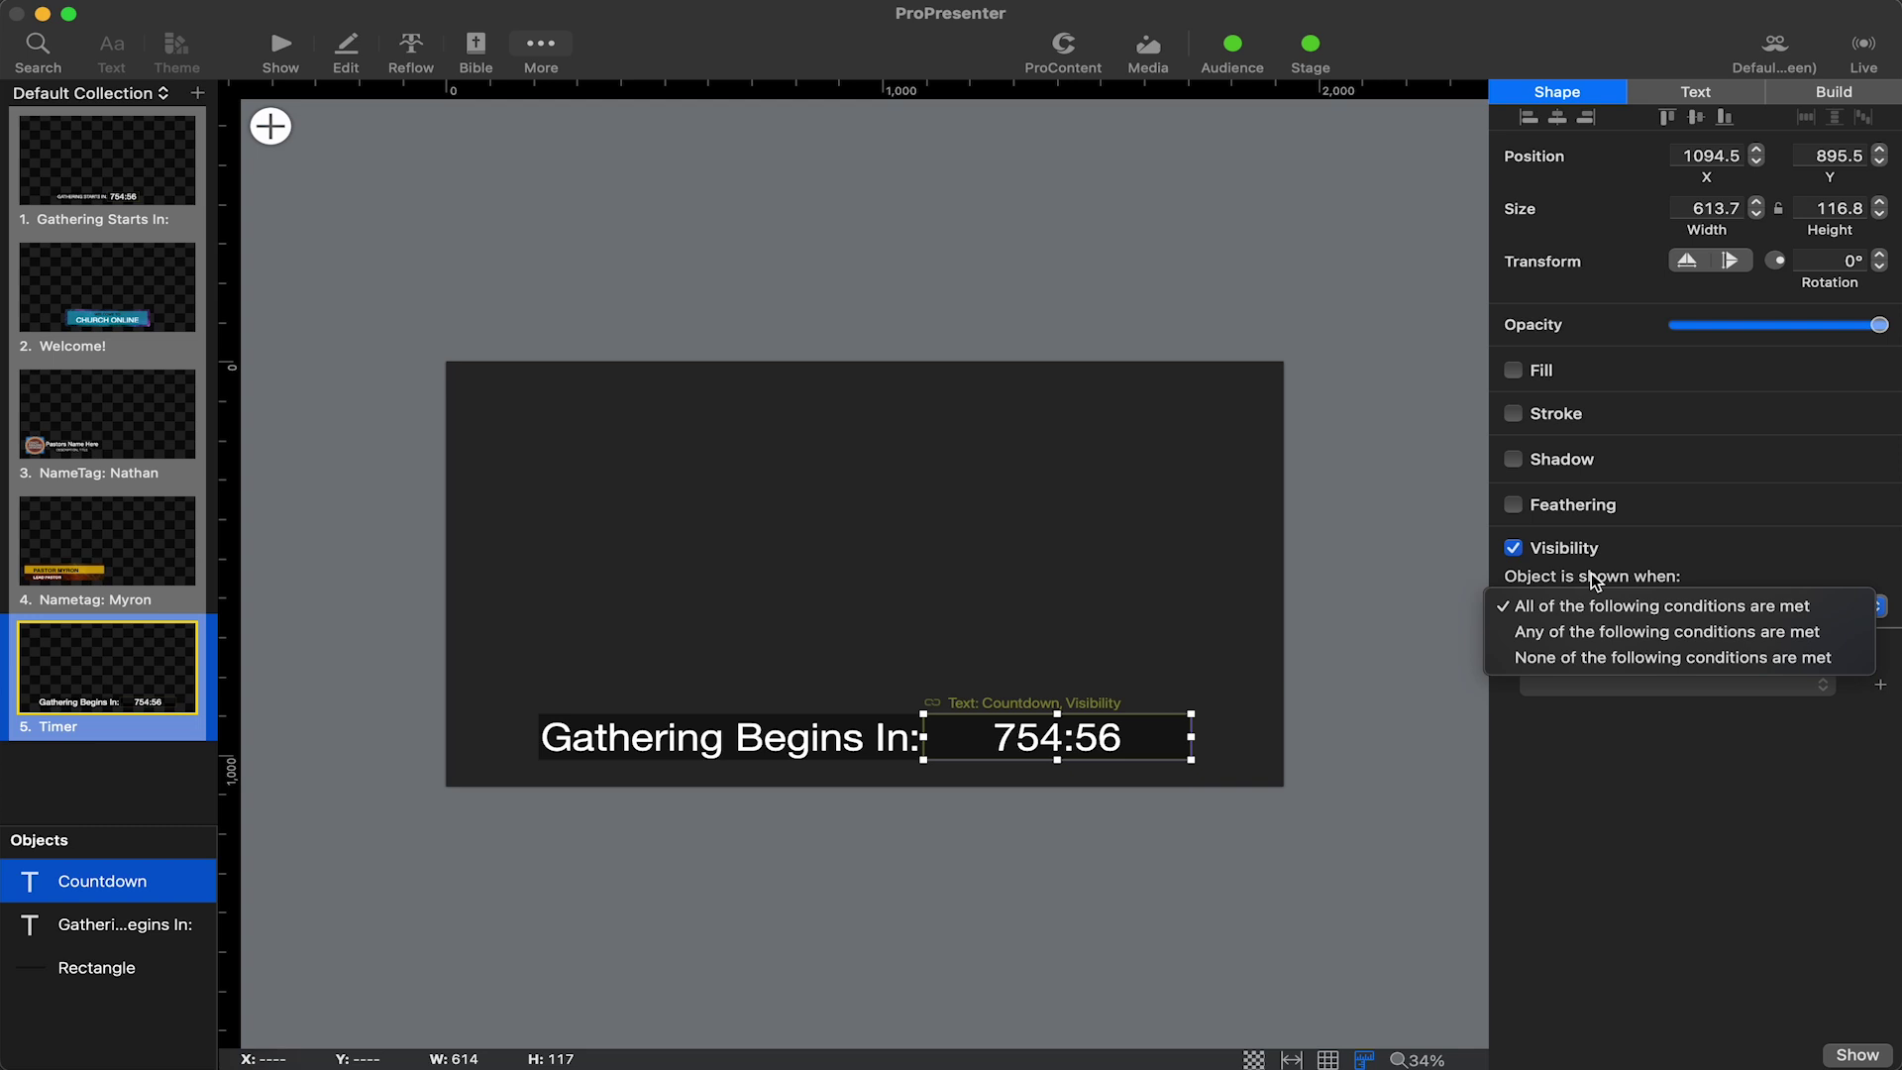
click(1597, 580)
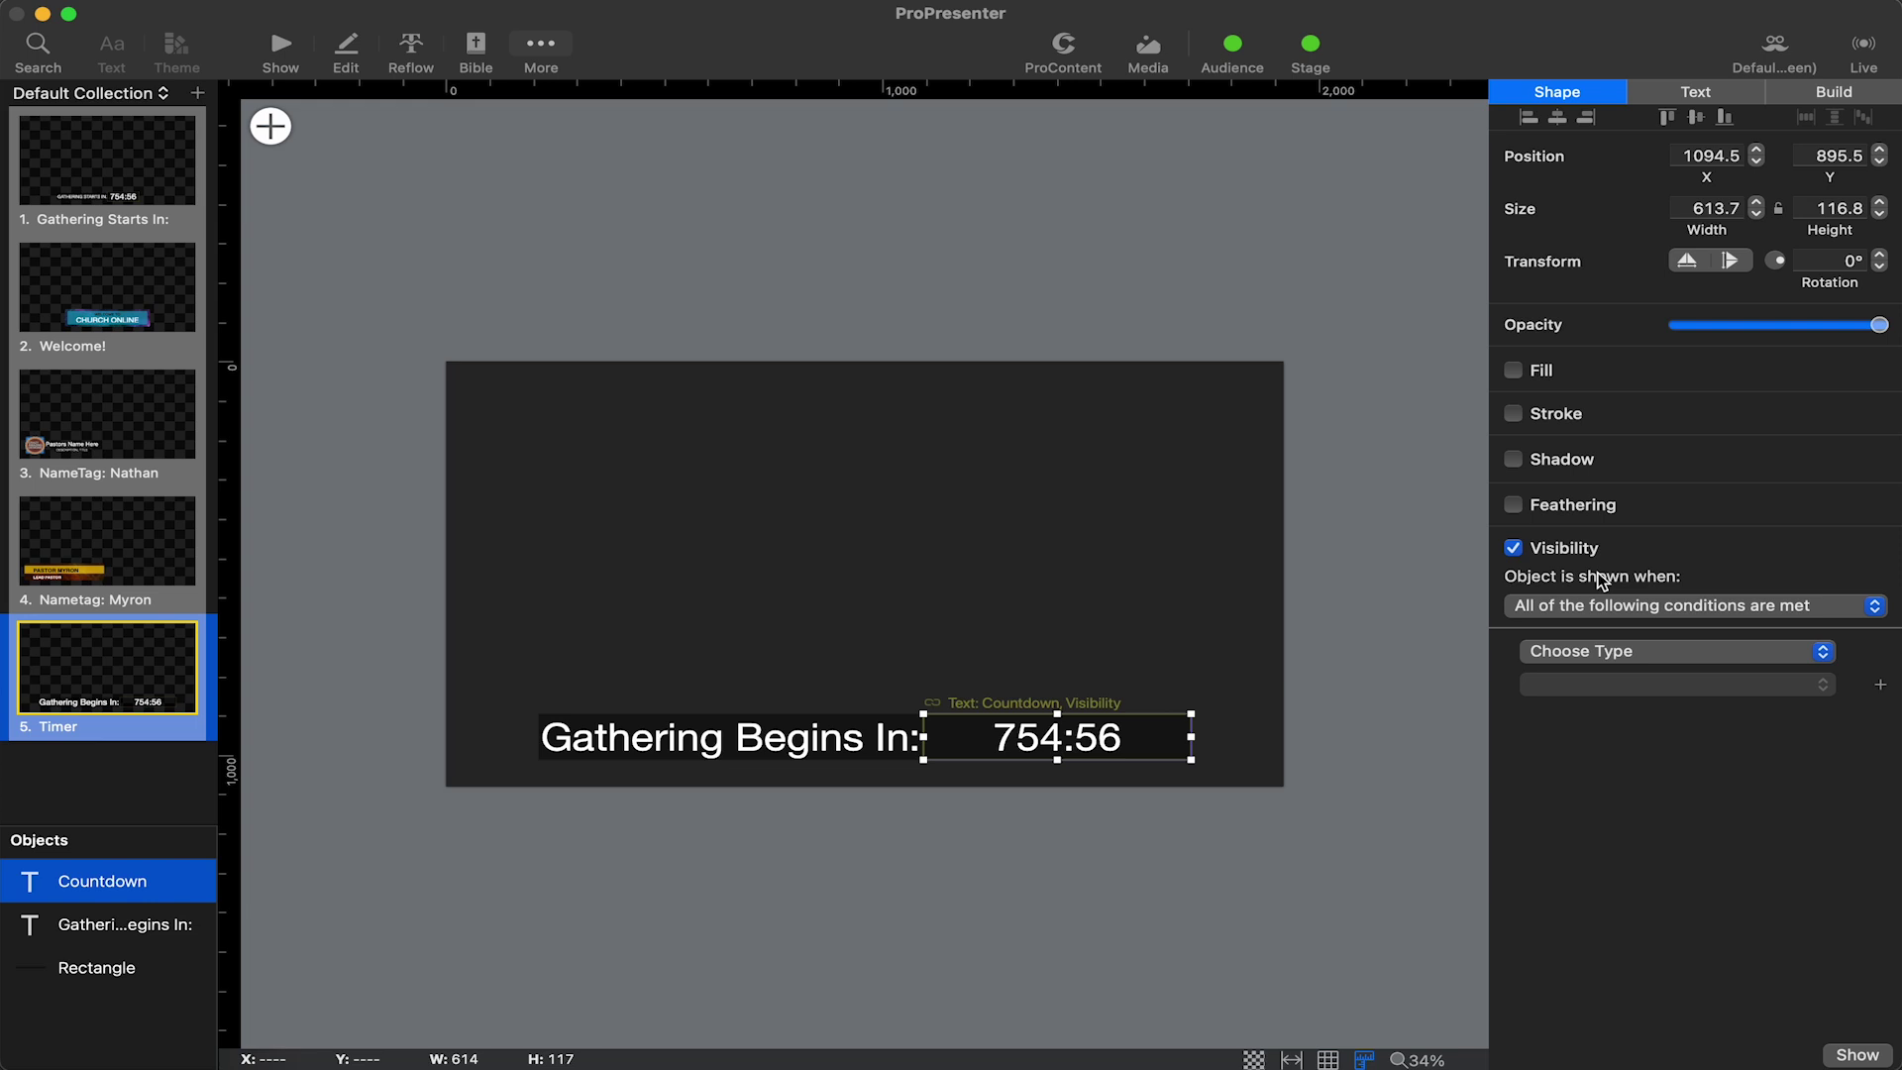
Step: Set the first visibility condition of the countdown text to the Countdown timer with the state Has expired
click(1602, 660)
click(1608, 786)
click(1606, 659)
mouse_move(1536, 684)
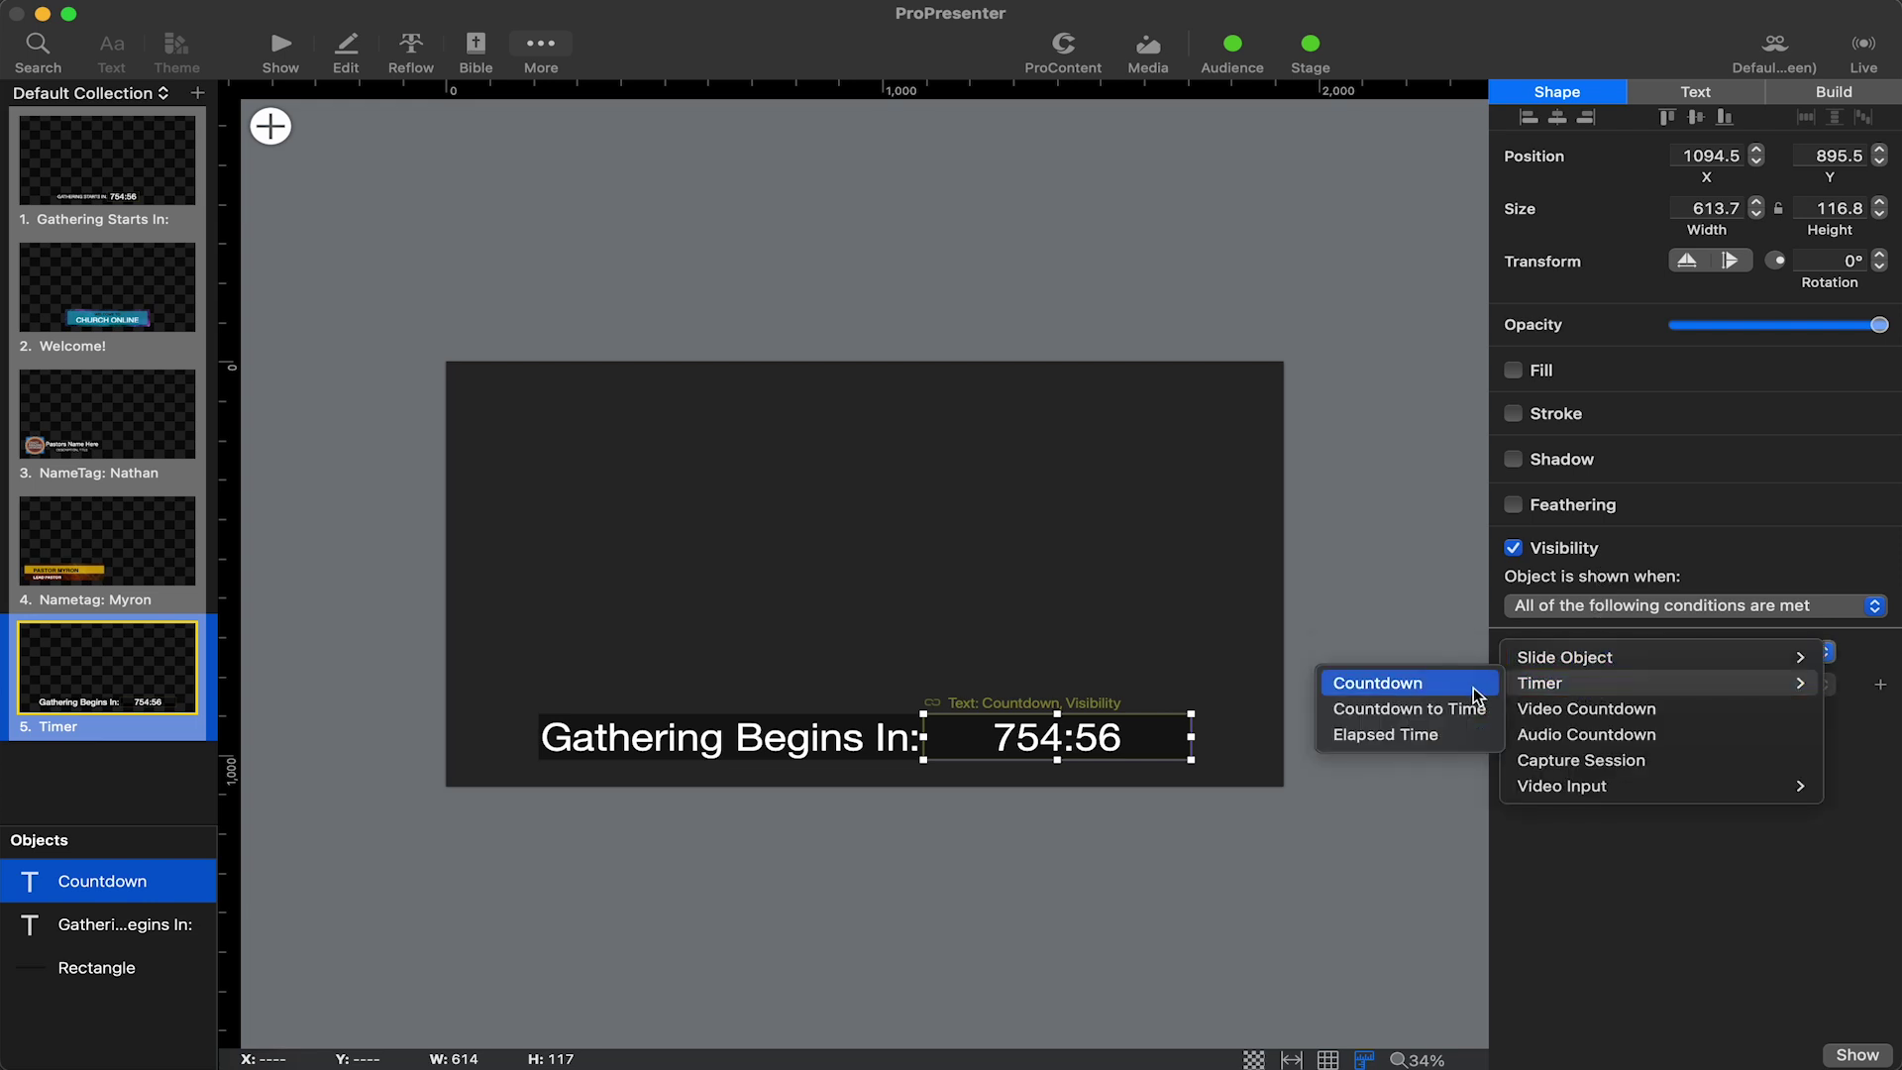
click(1424, 690)
click(1569, 688)
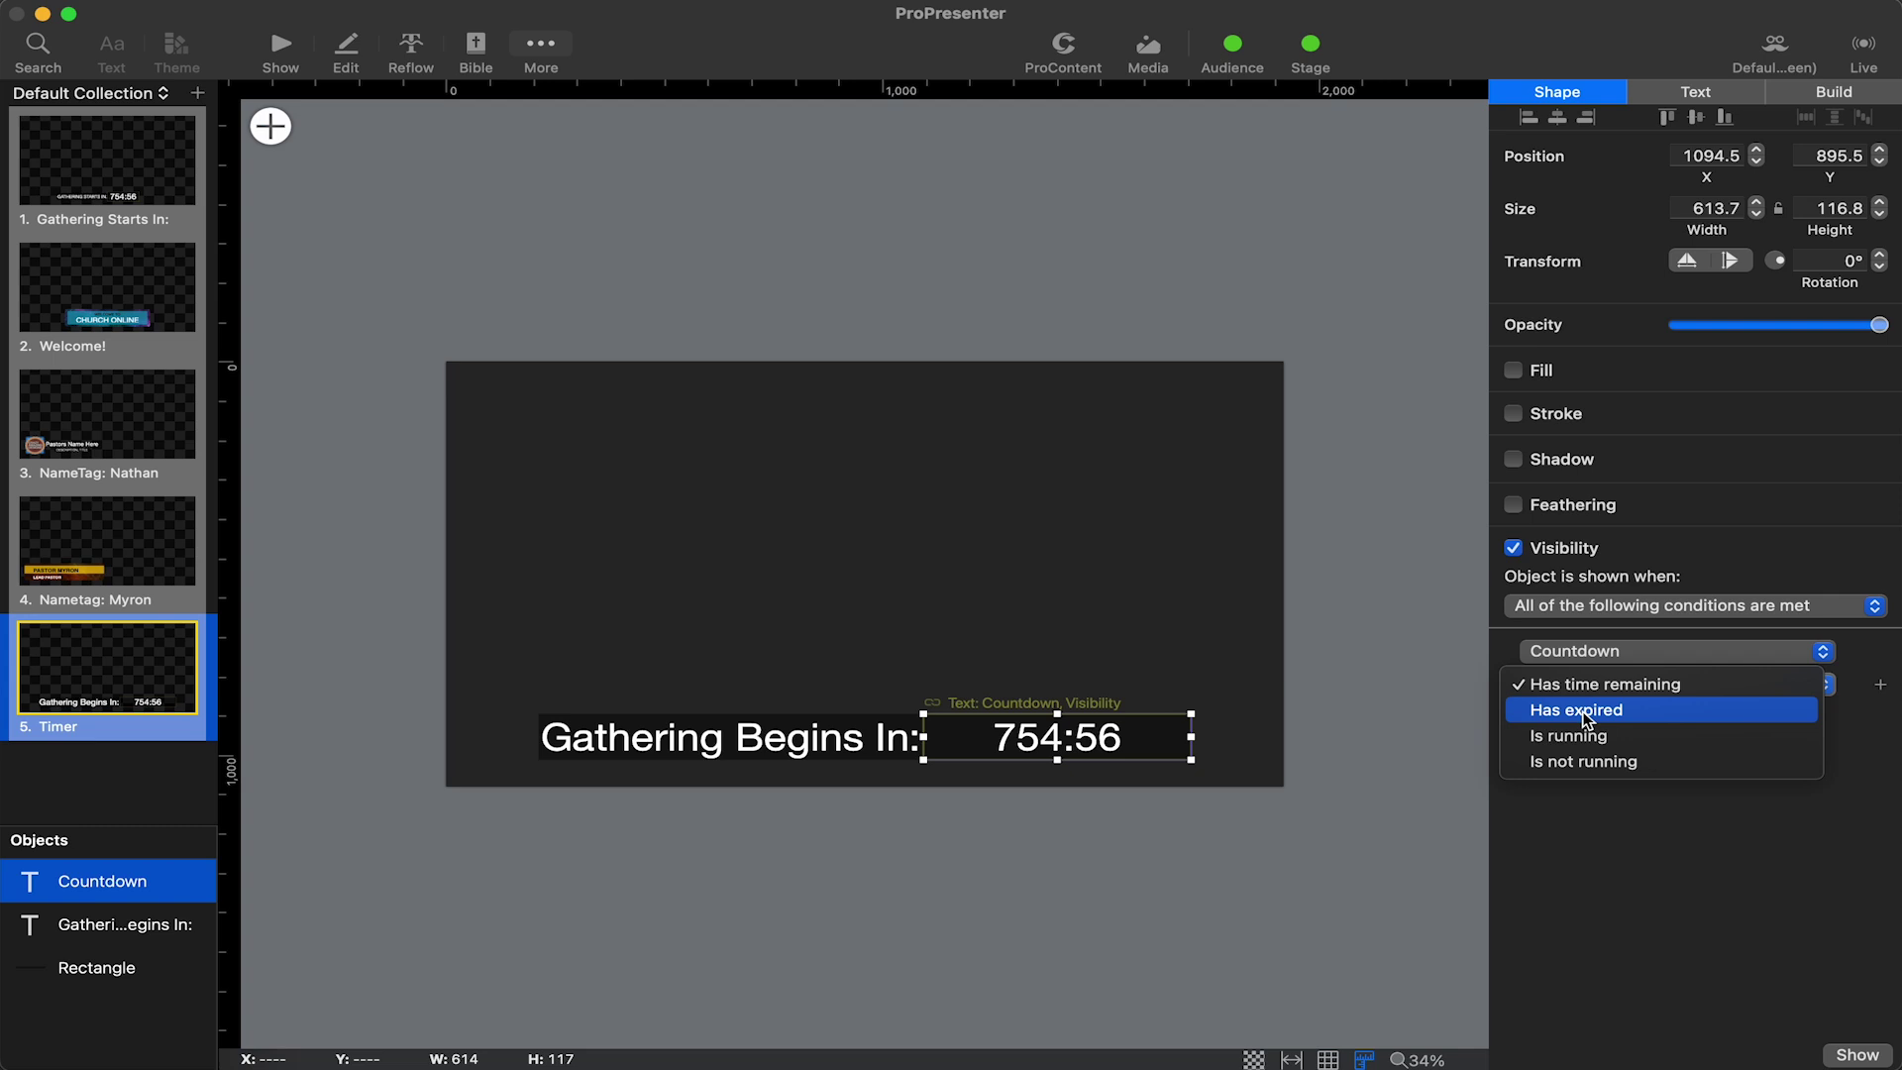
click(1588, 714)
Step: Add a second visibility condition to the countdown text requiring that the Countdown timer Is running
click(1879, 685)
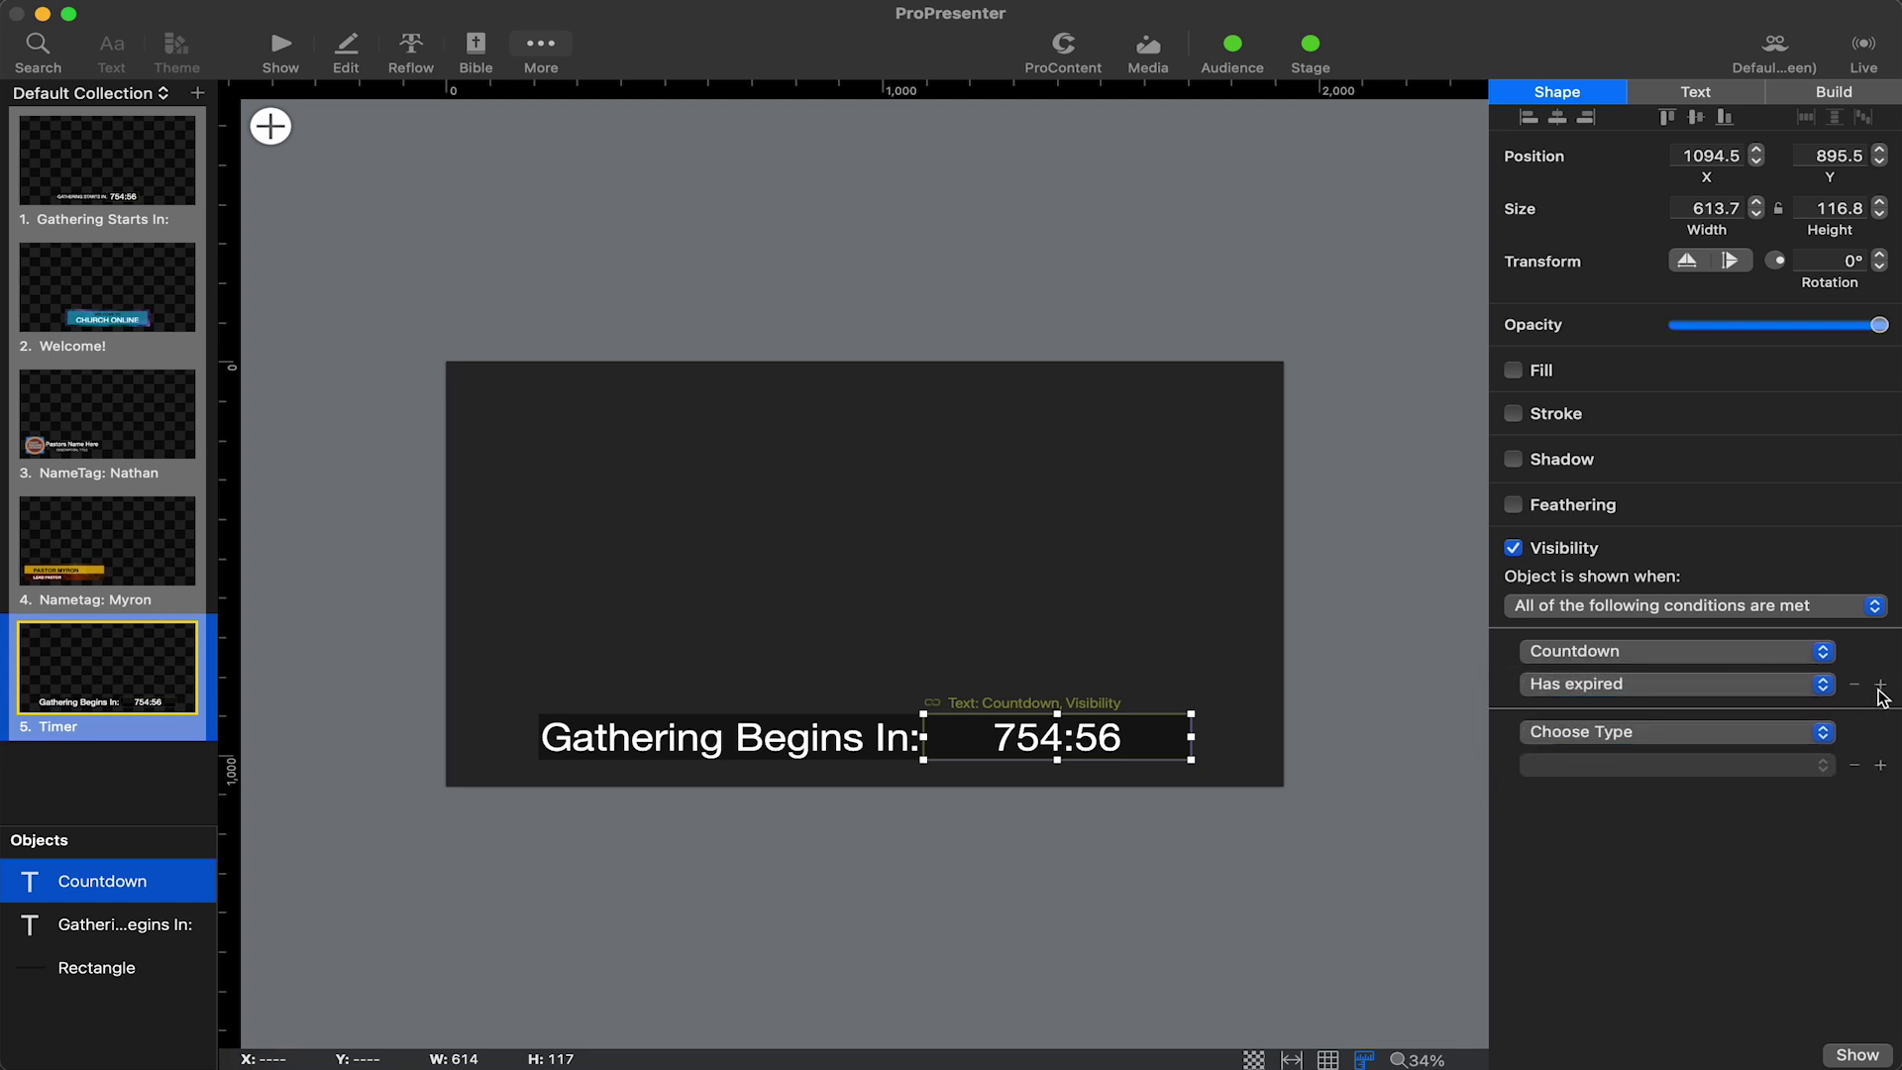
click(1677, 746)
mouse_move(1635, 769)
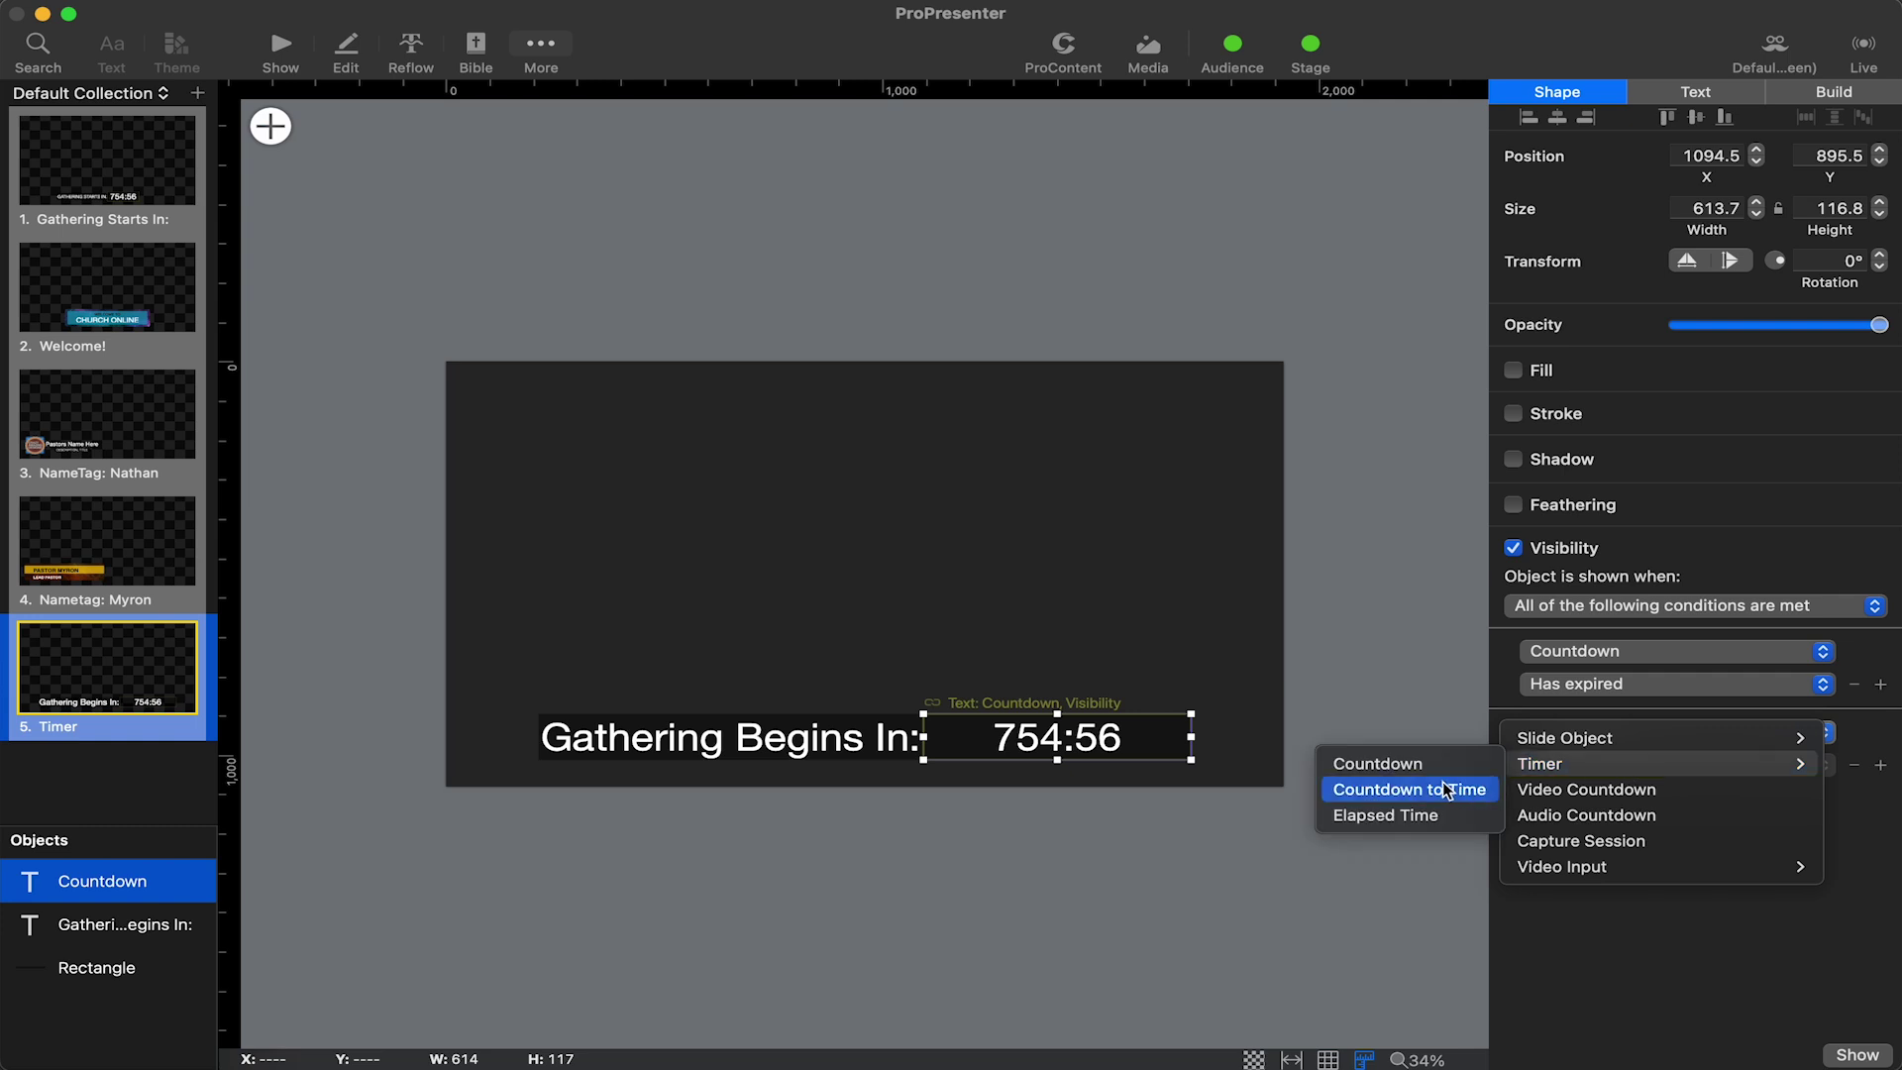
click(1438, 765)
click(1653, 768)
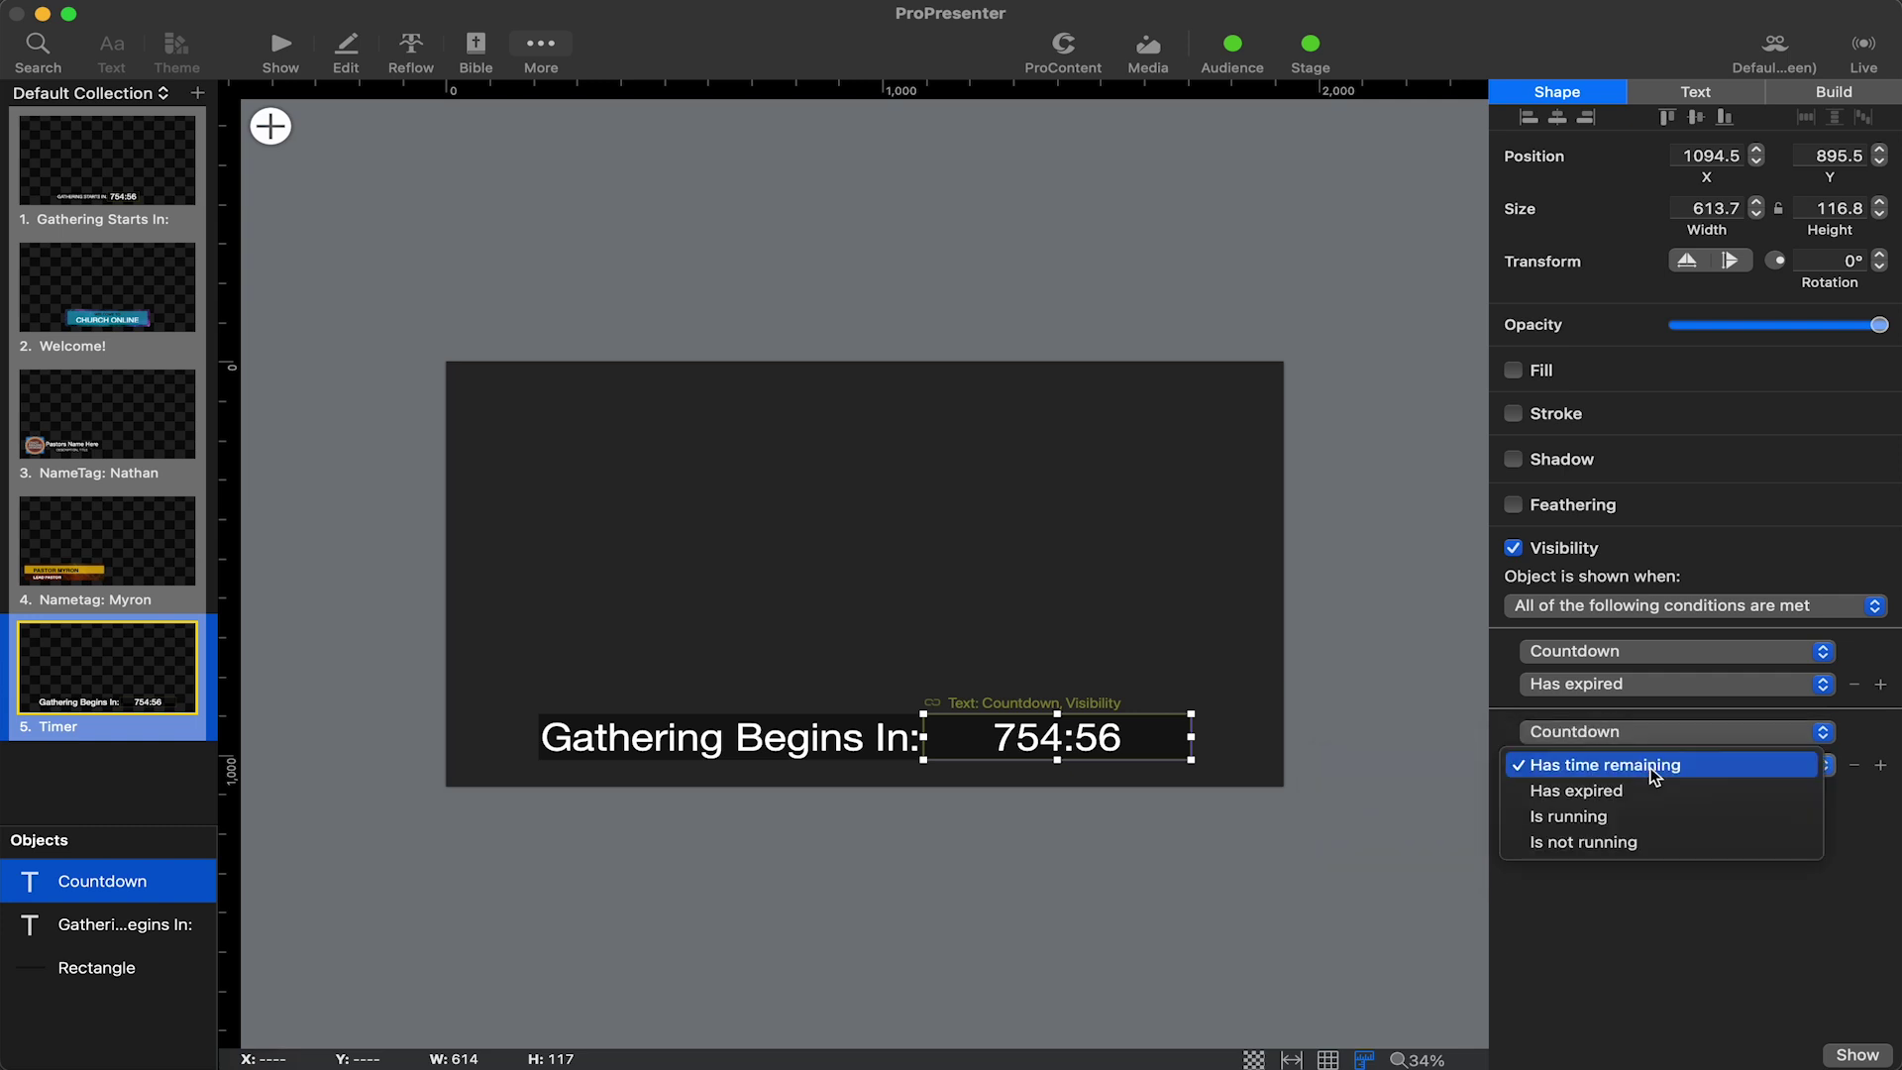
click(1613, 823)
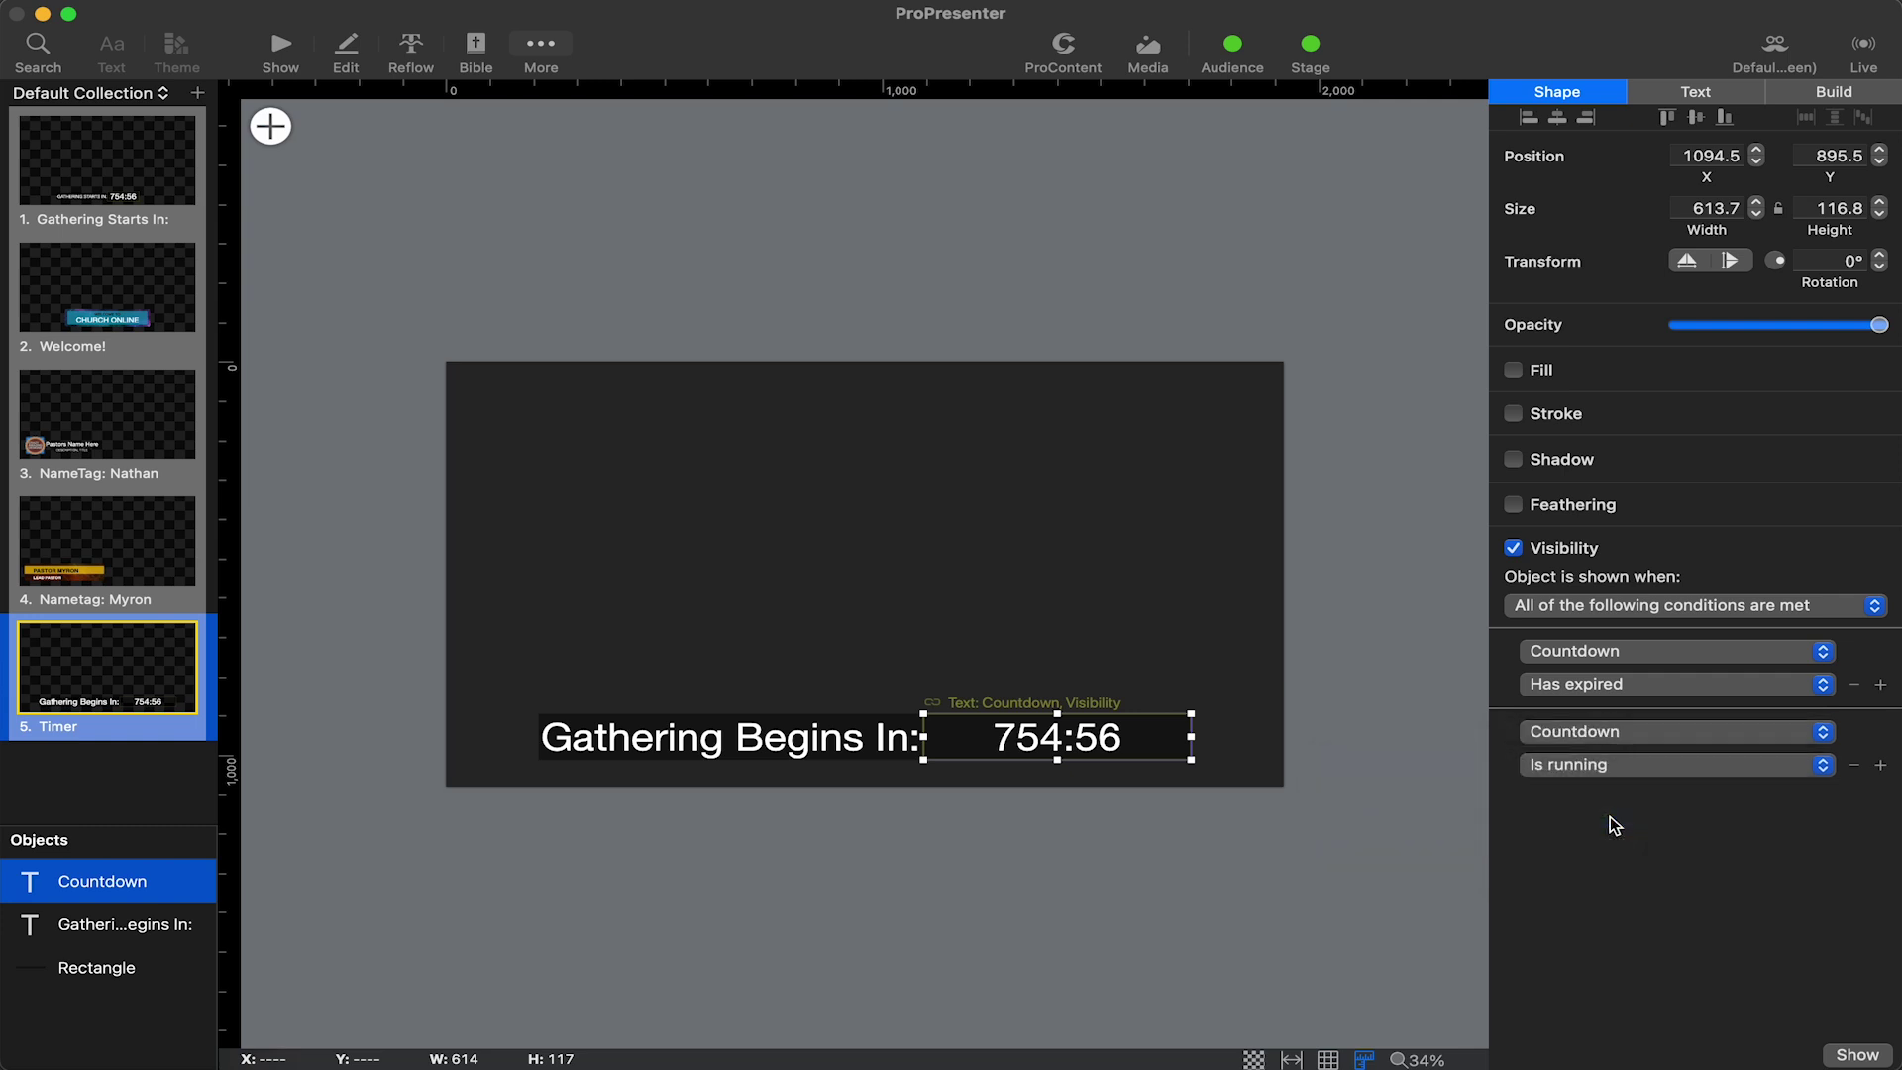
click(1395, 701)
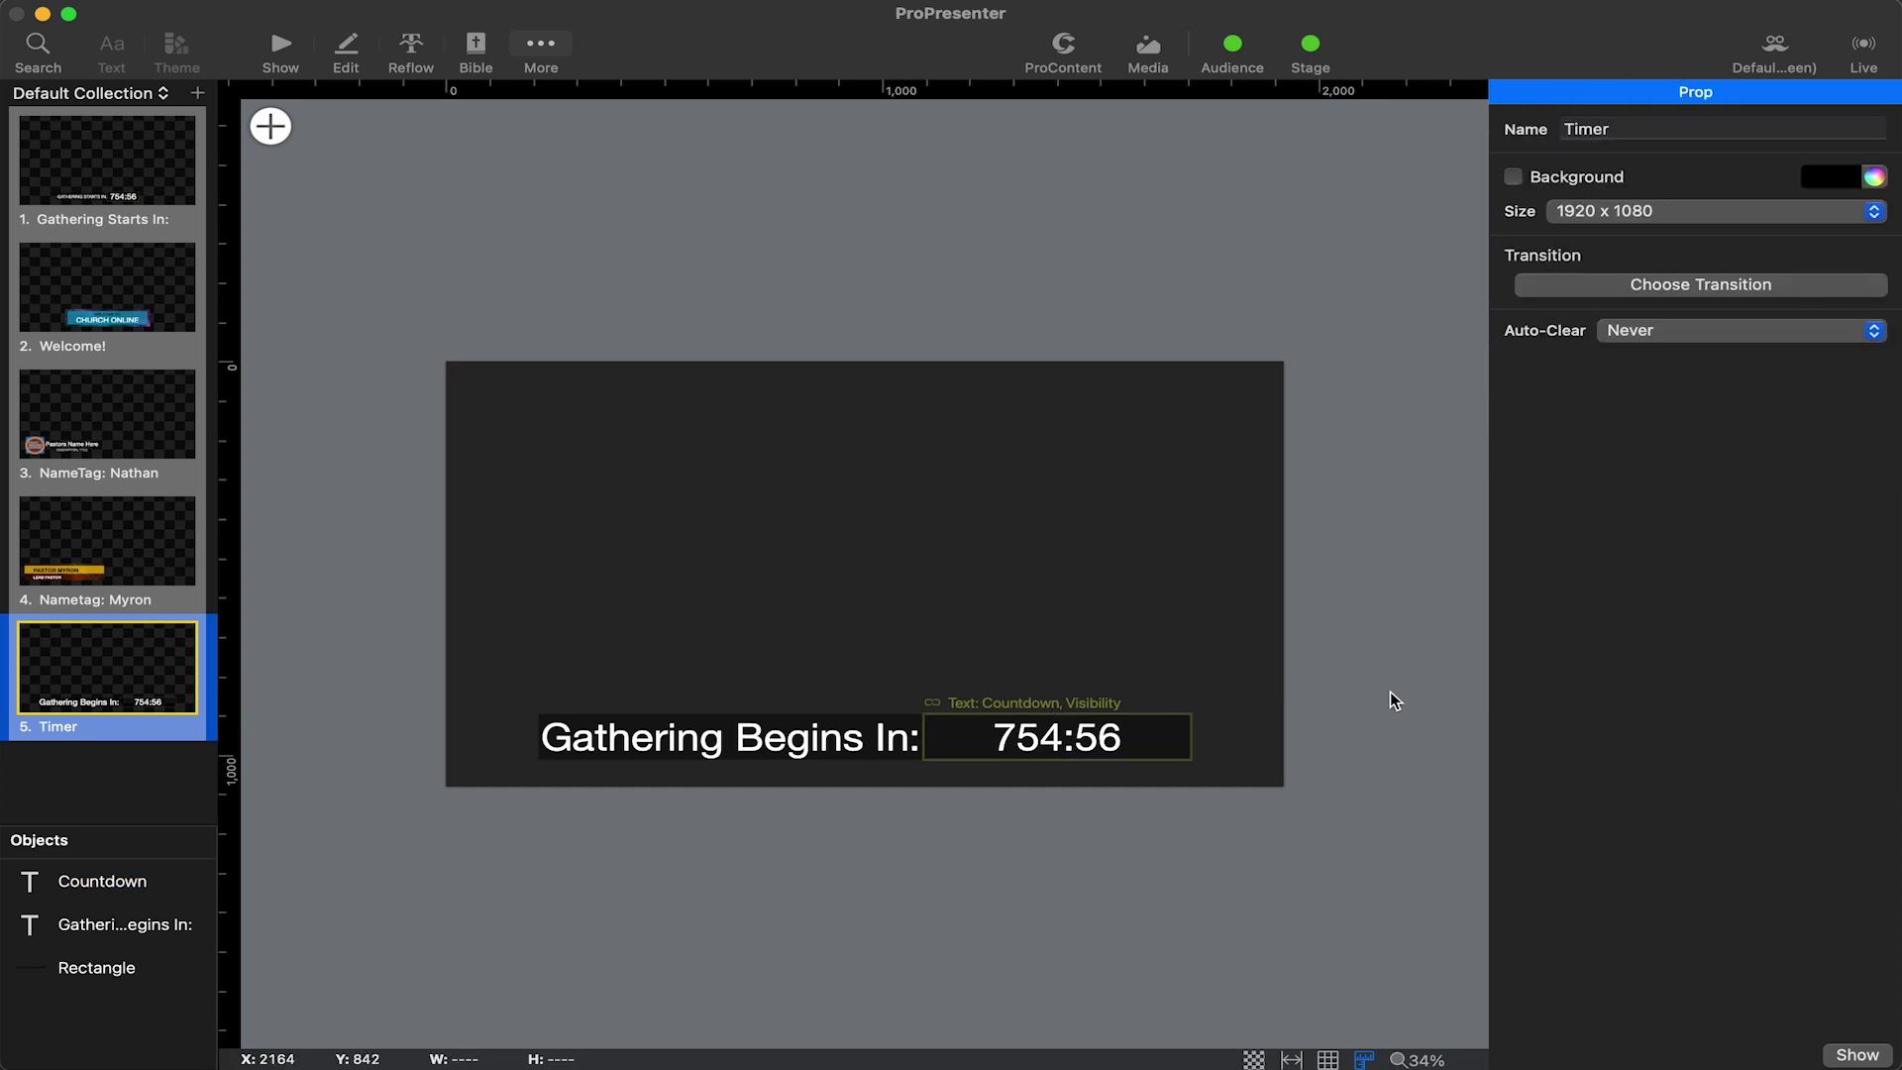
Step: Duplicate the countdown text in place and link the copy's text to the Countdown to Time timer
click(1147, 735)
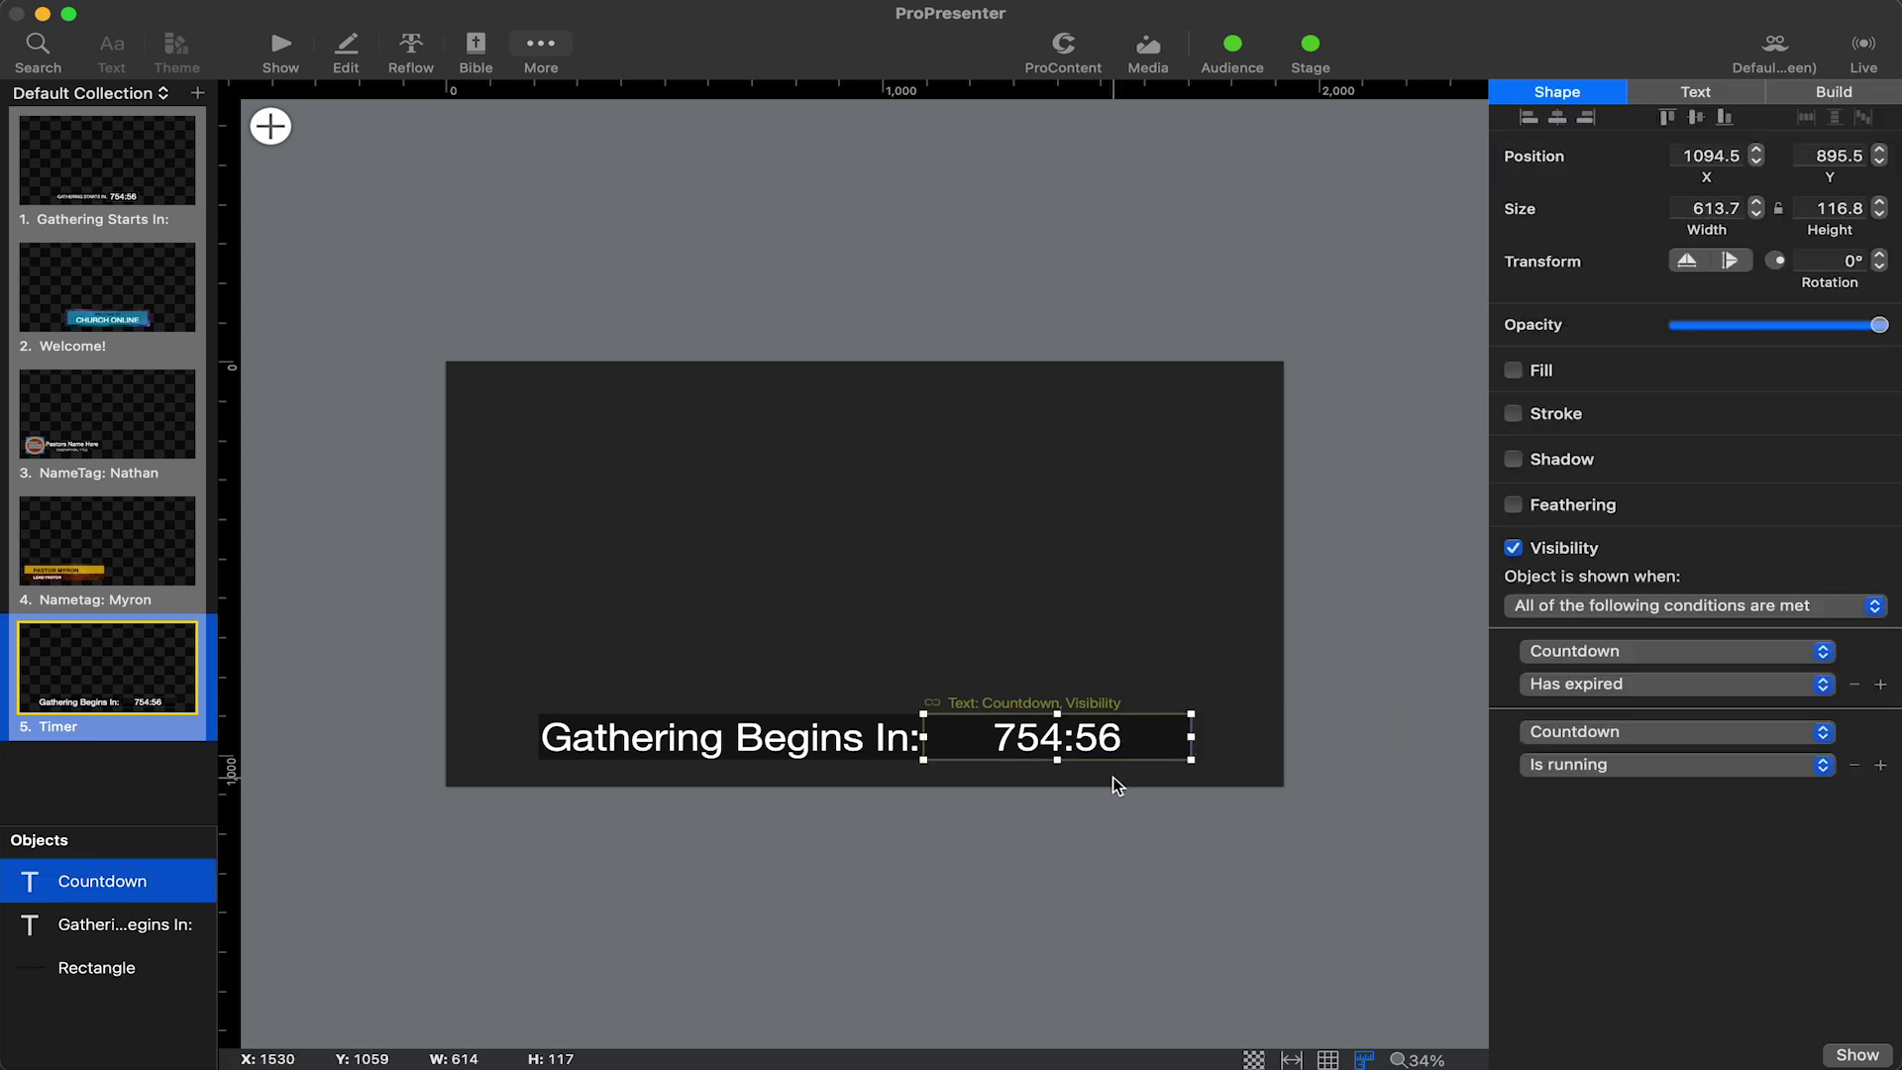
key(super+d)
drag(1114, 777, 1098, 753)
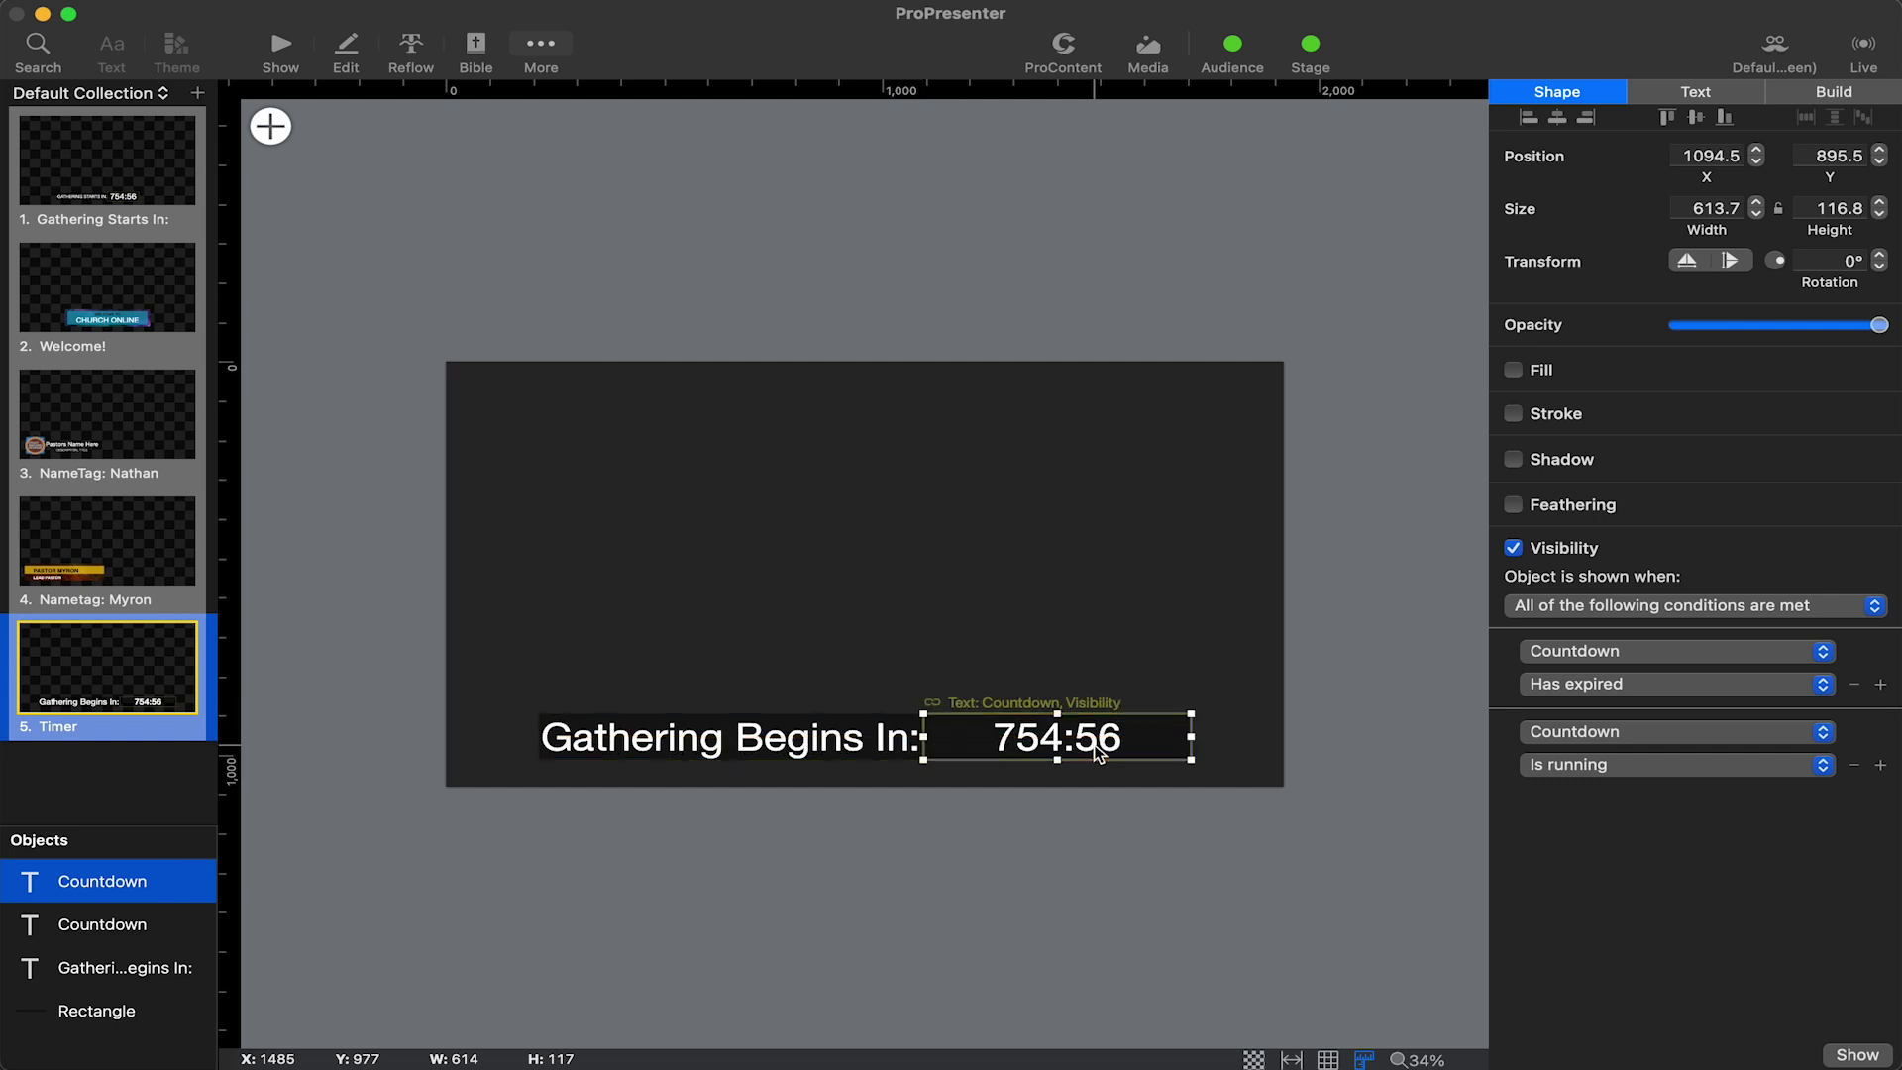
click(1720, 99)
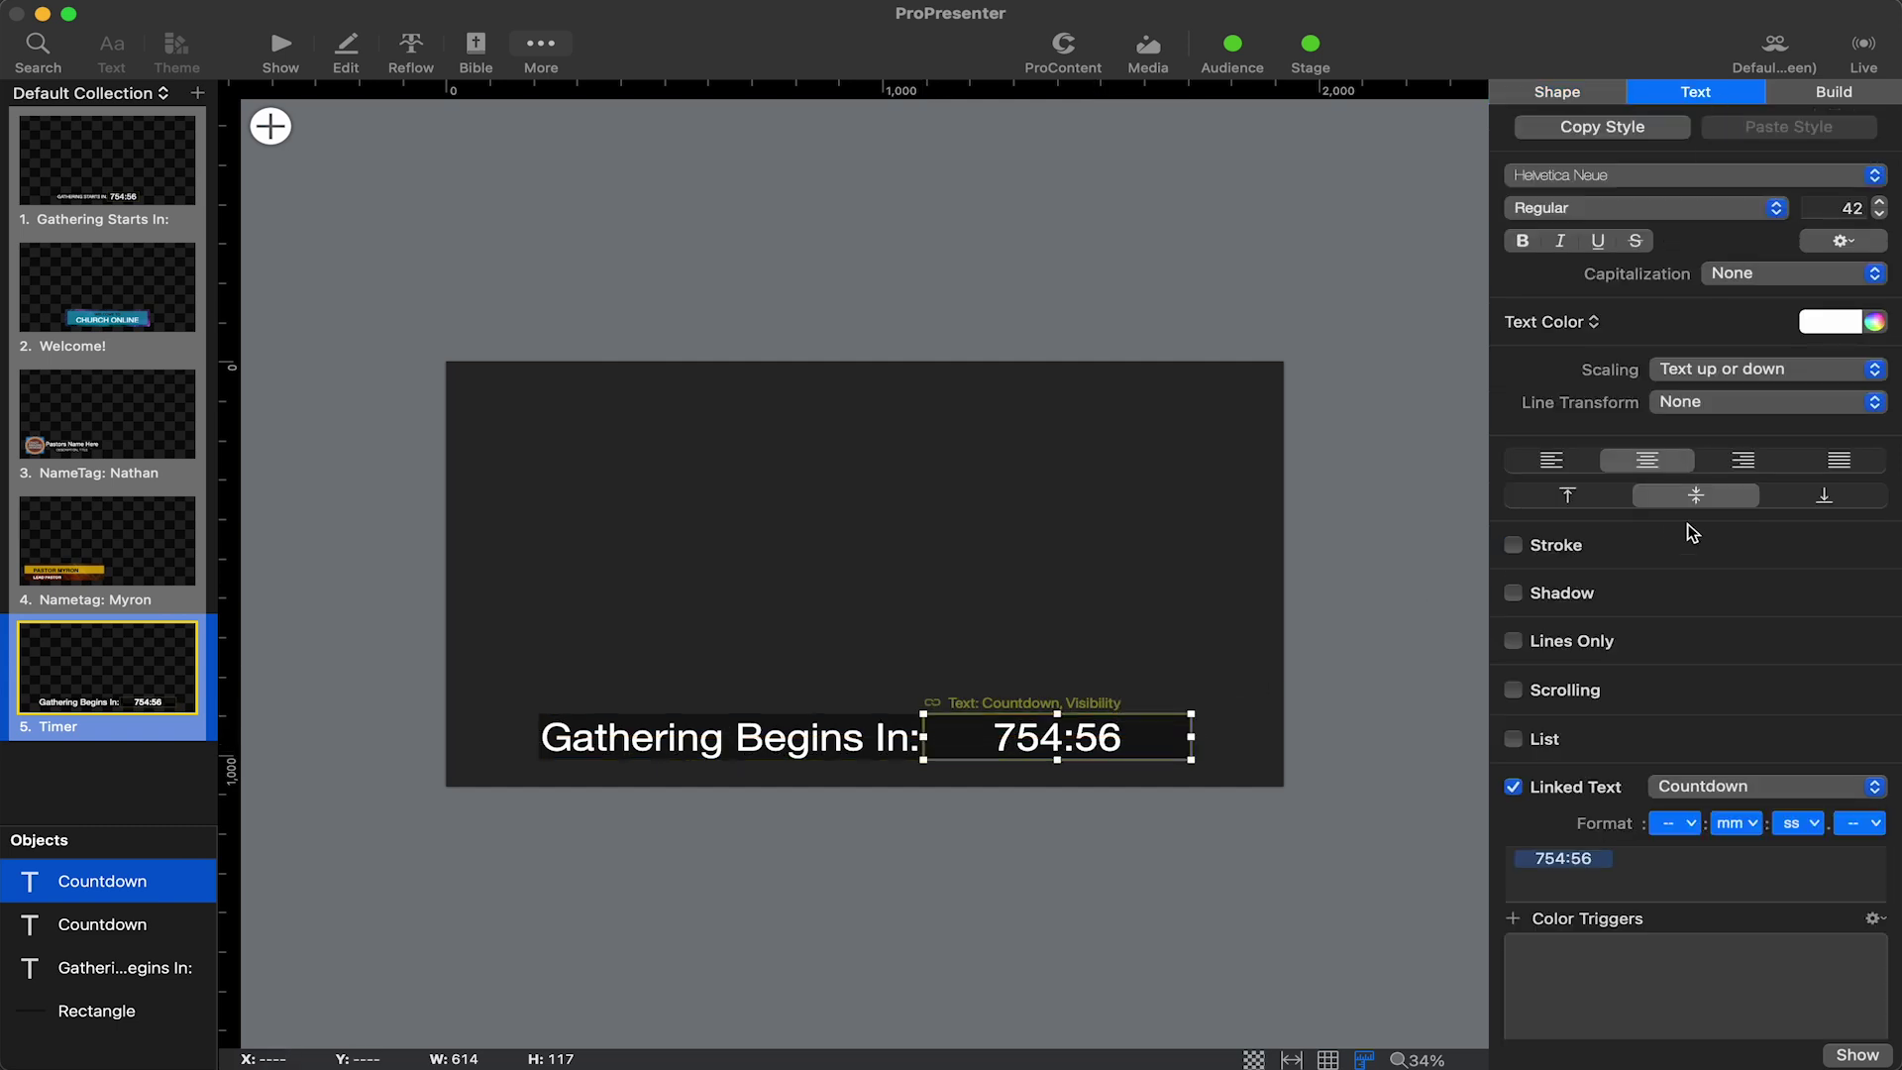
click(1738, 788)
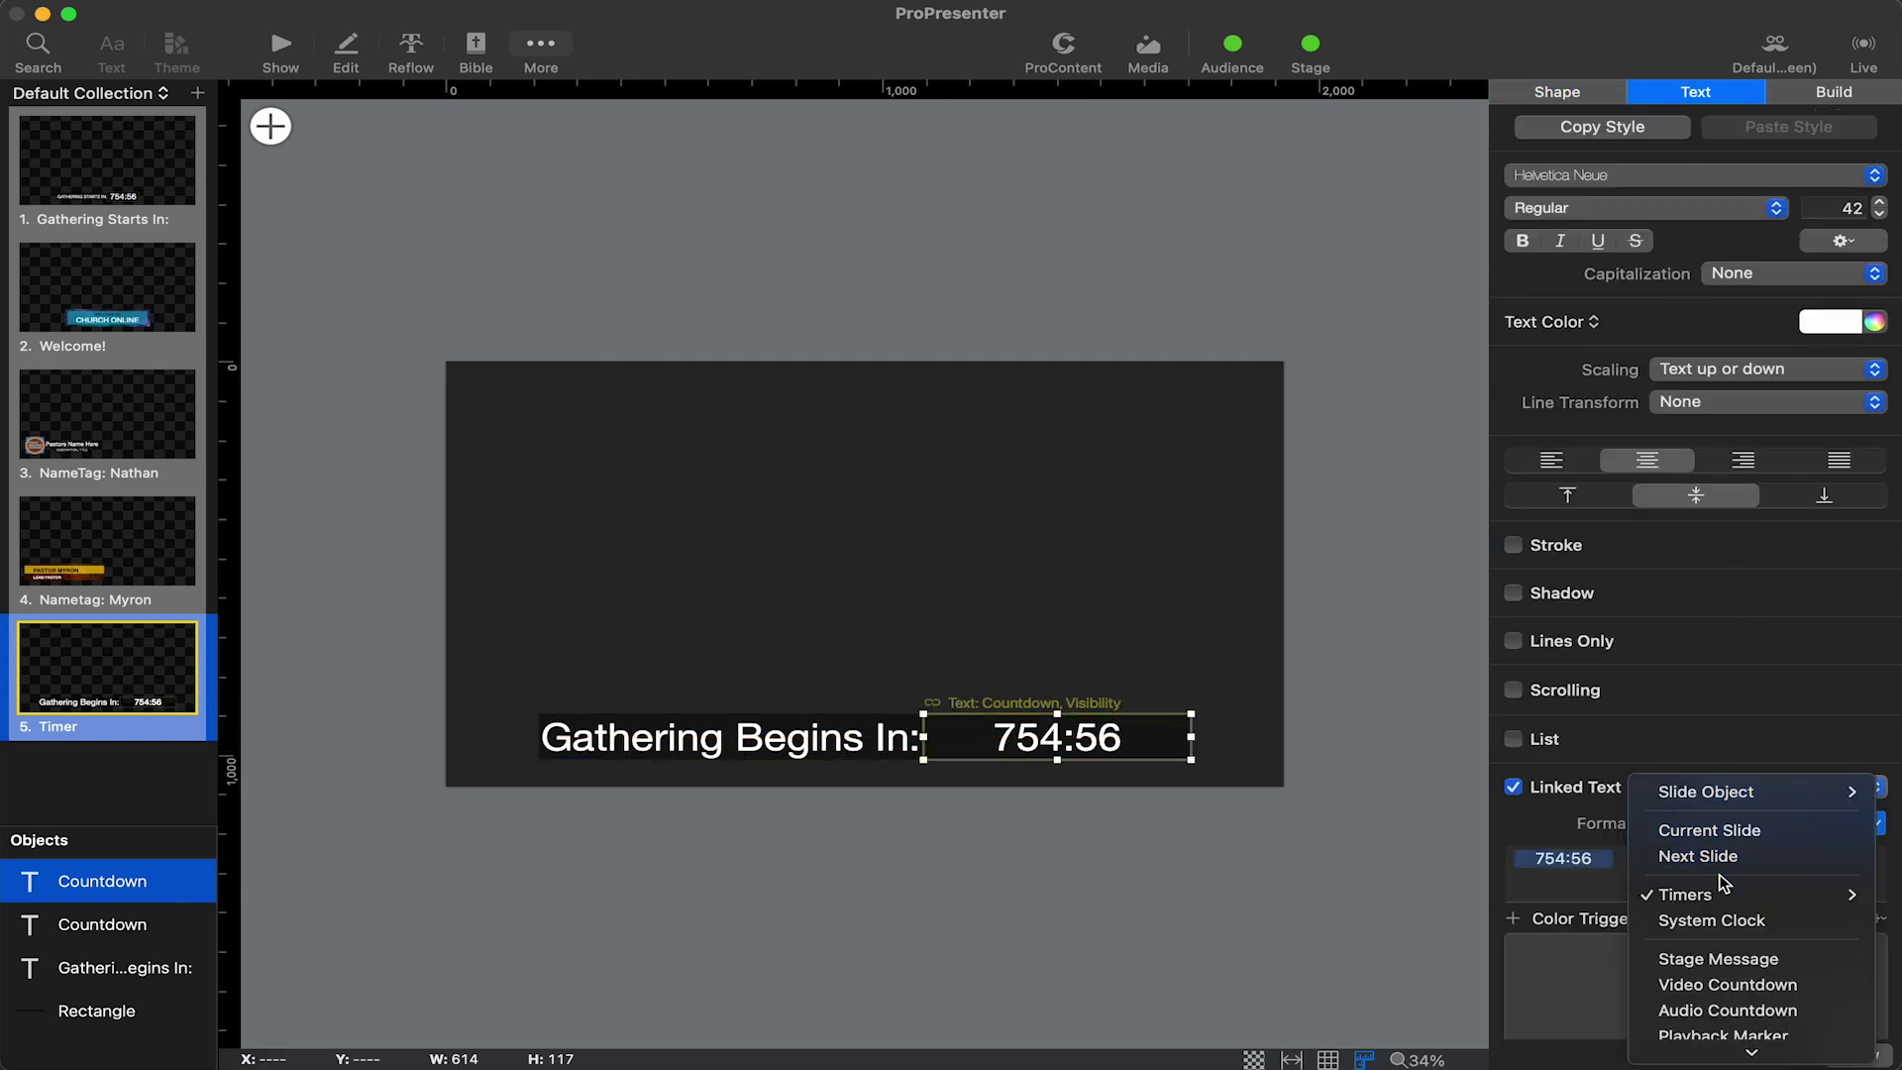
mouse_move(1719, 898)
click(1538, 921)
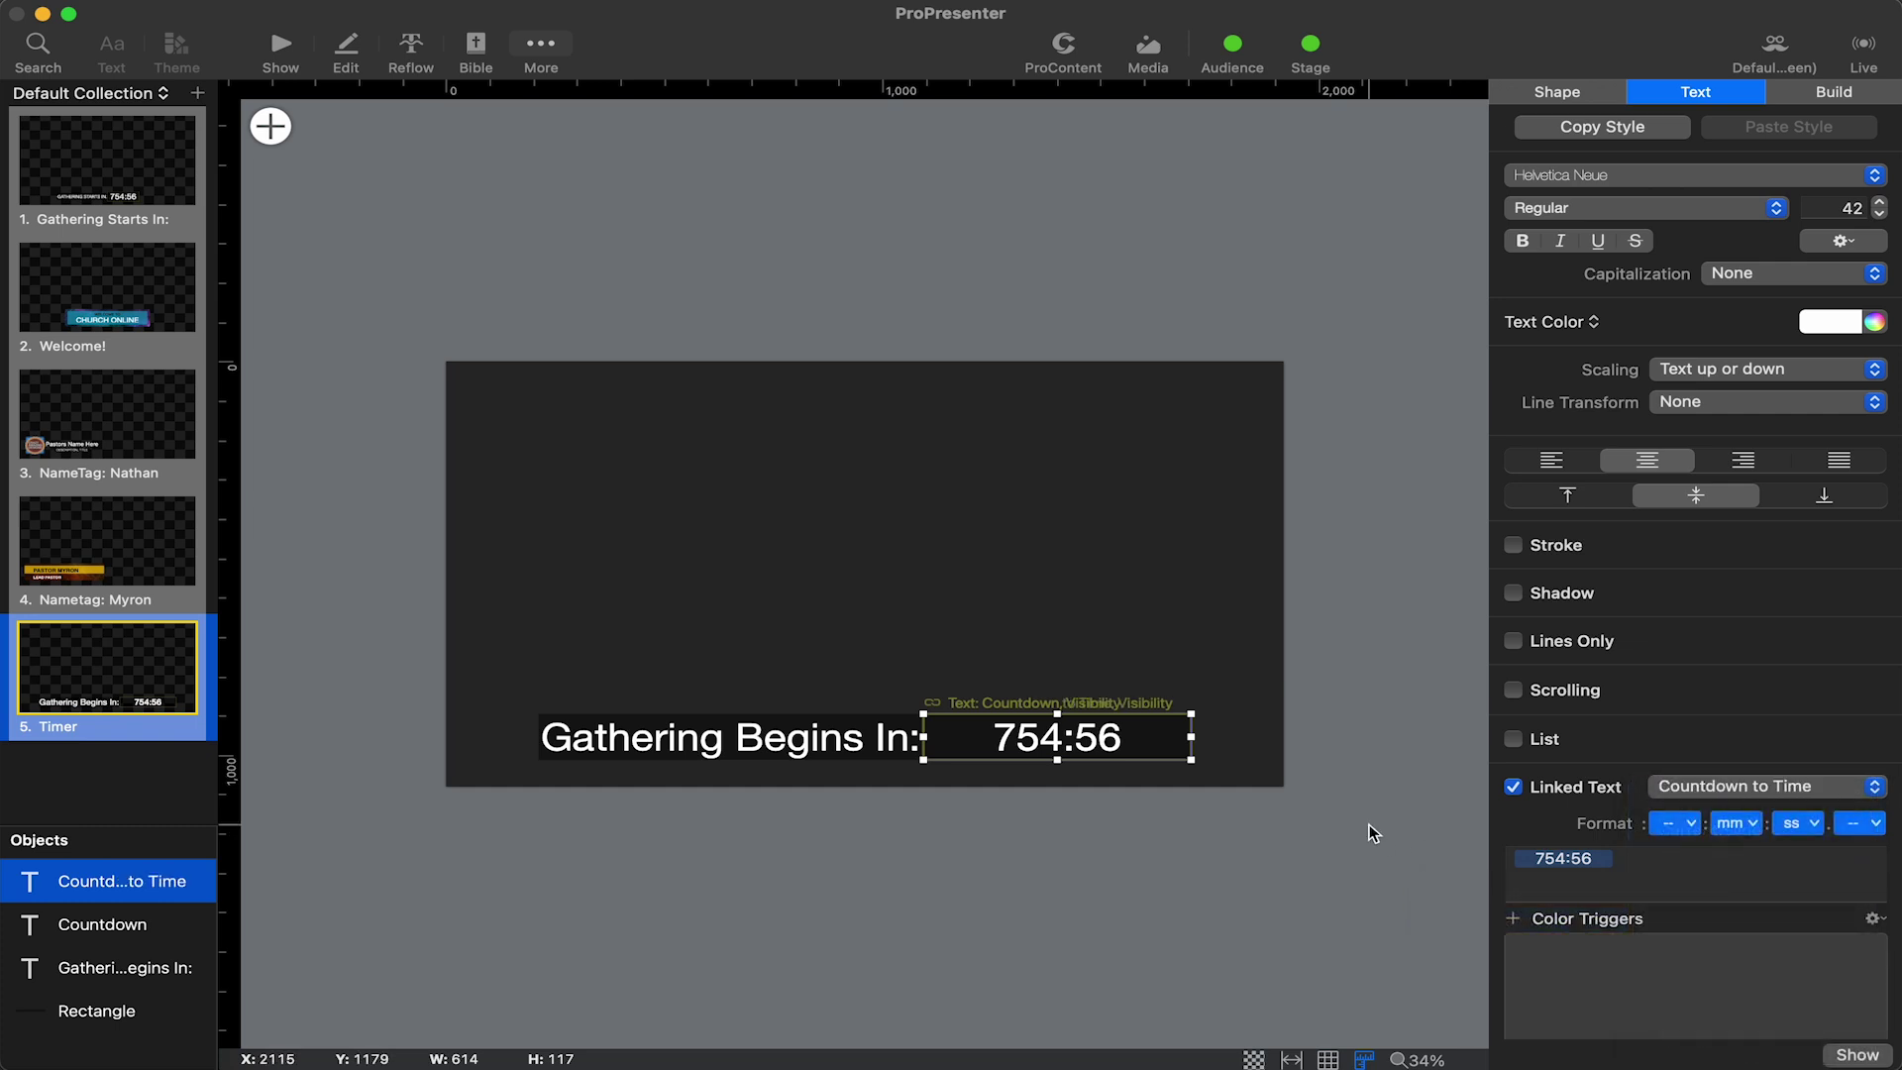
Step: Switch both visibility conditions of the duplicated text to the Countdown to Time timer
click(1576, 97)
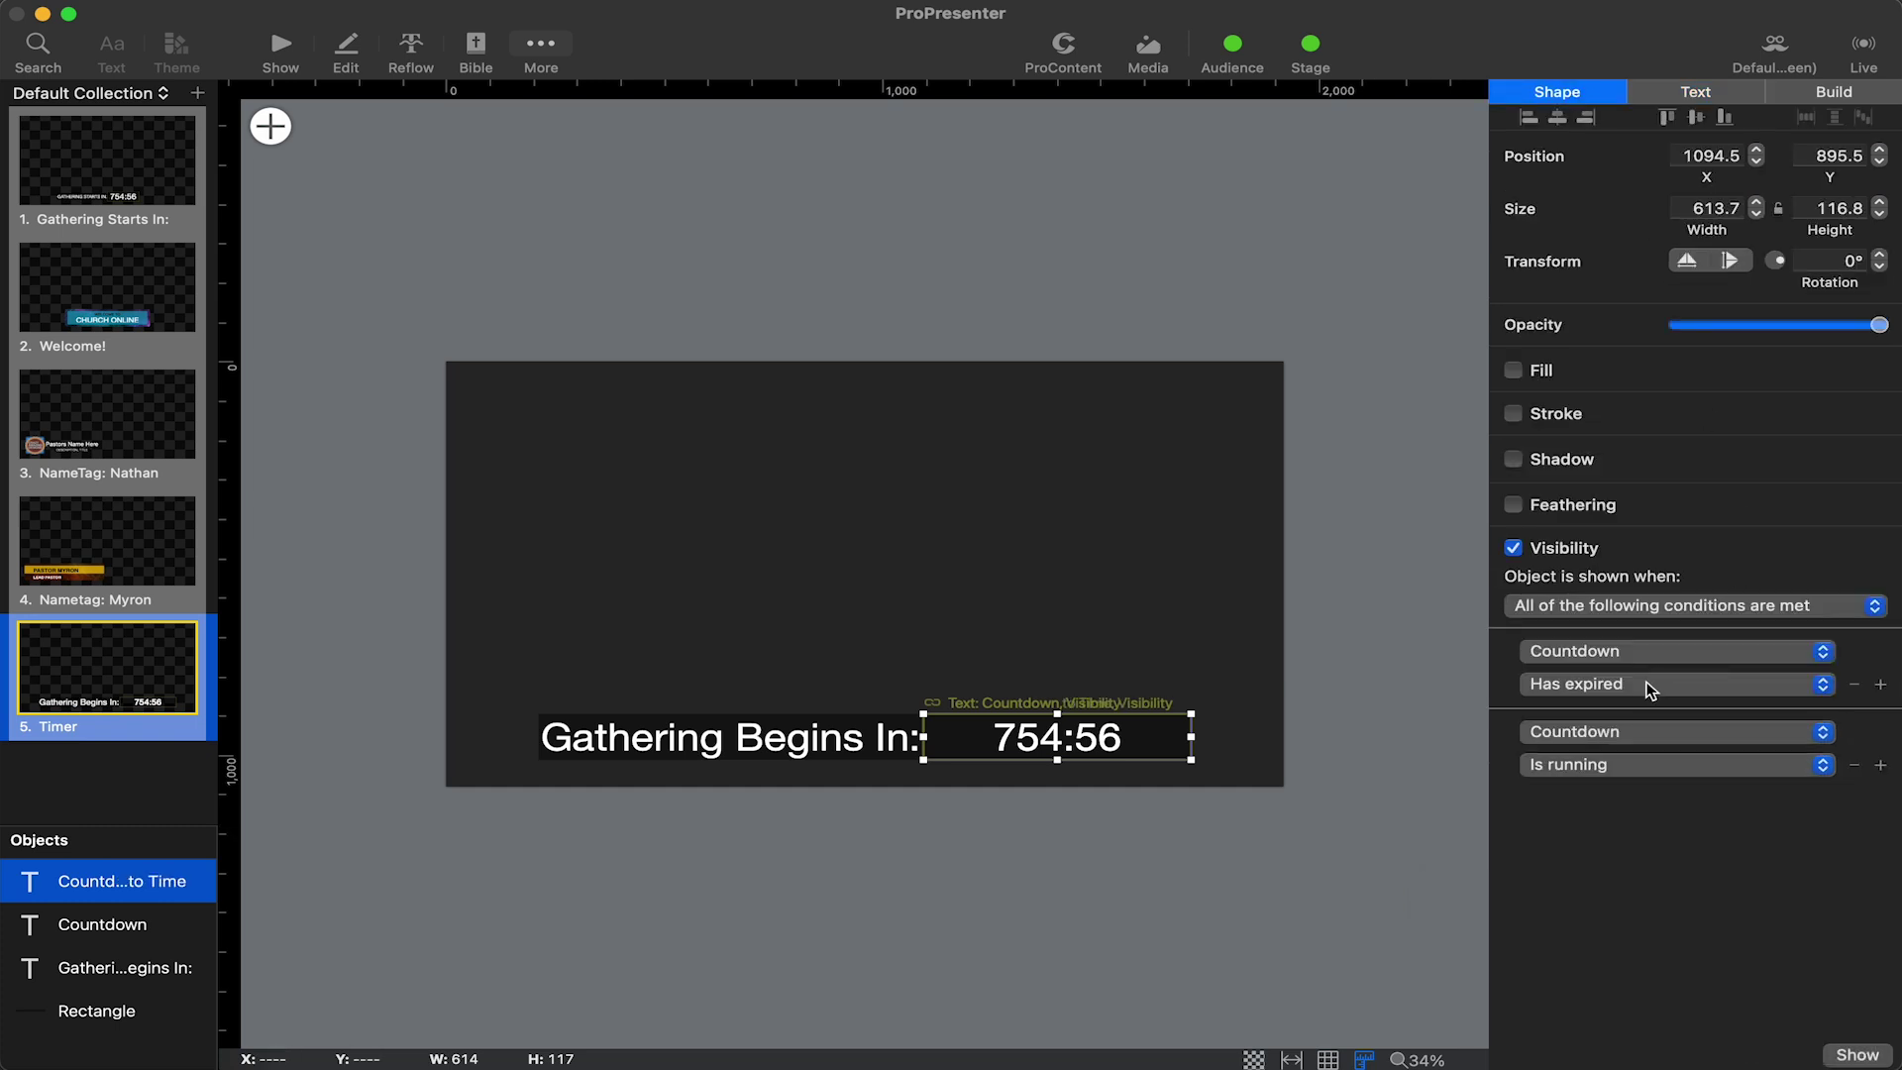
click(1613, 656)
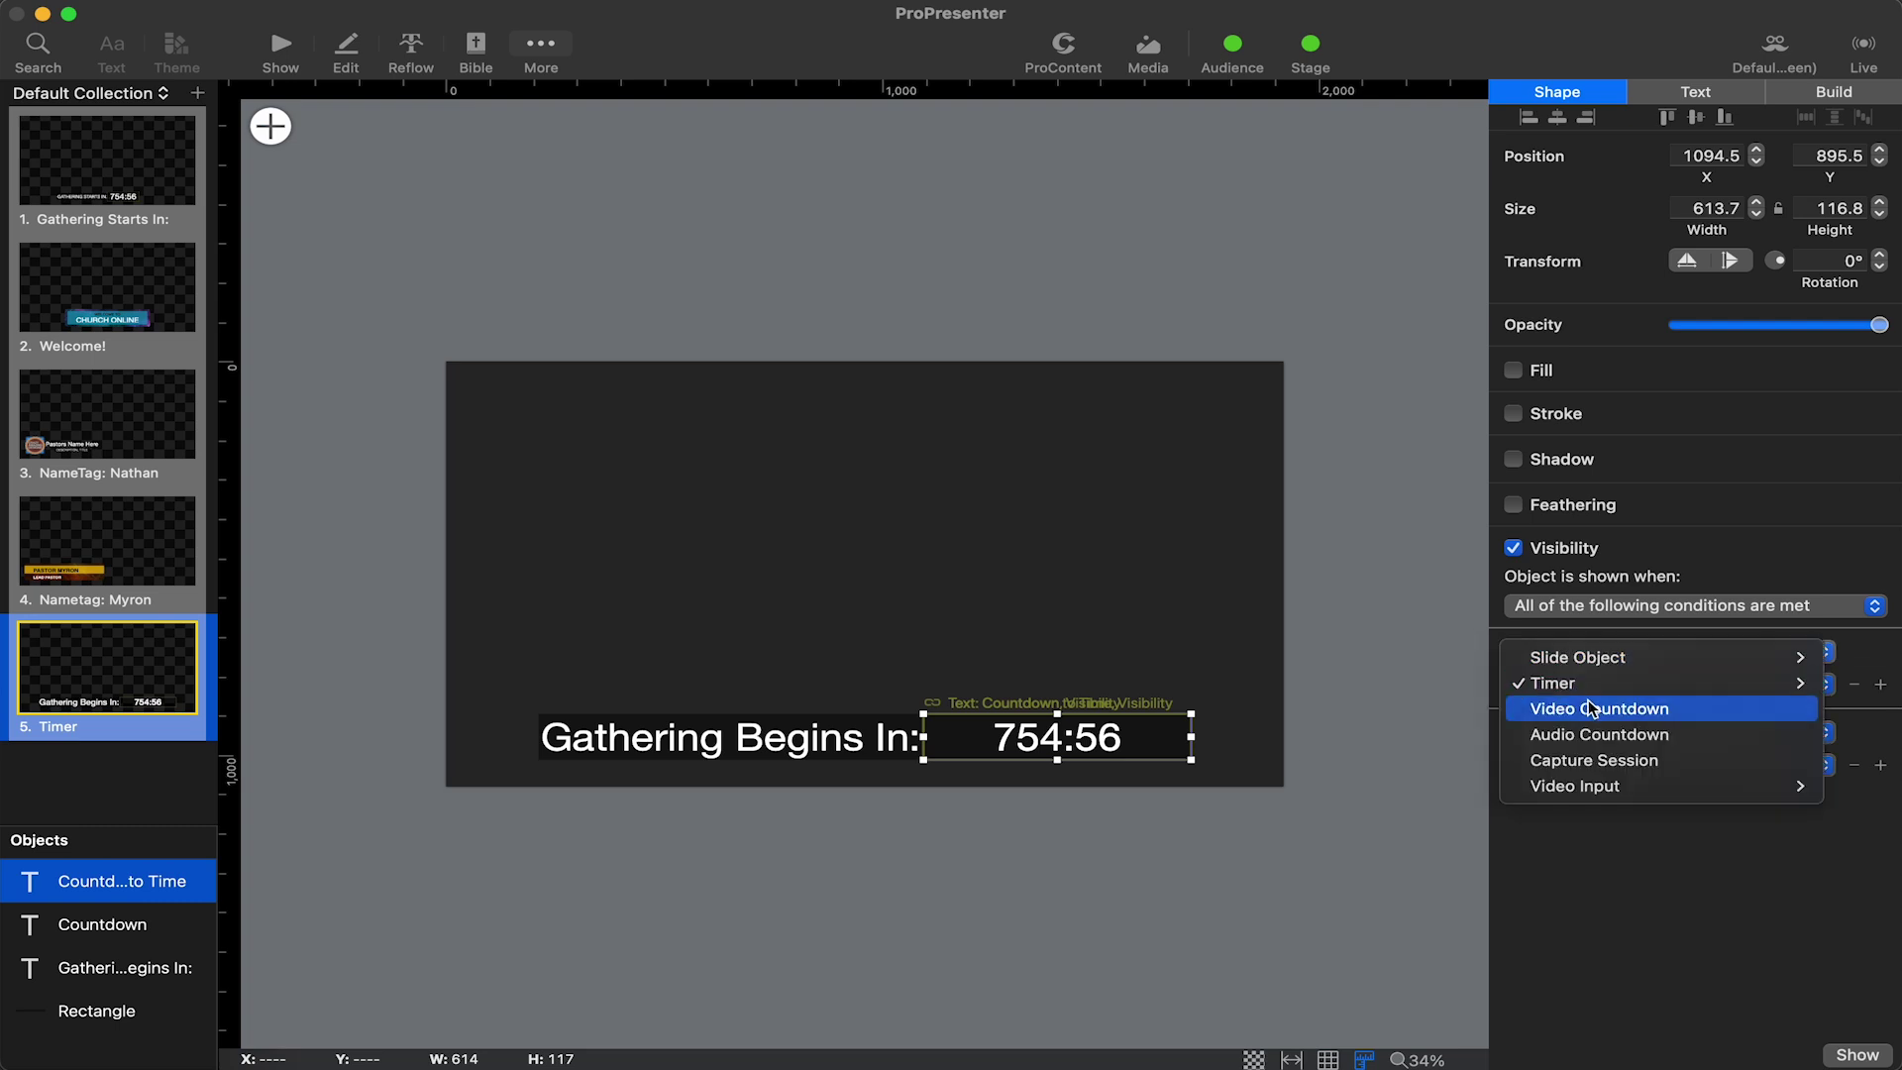
mouse_move(1585, 682)
click(1469, 705)
click(1586, 733)
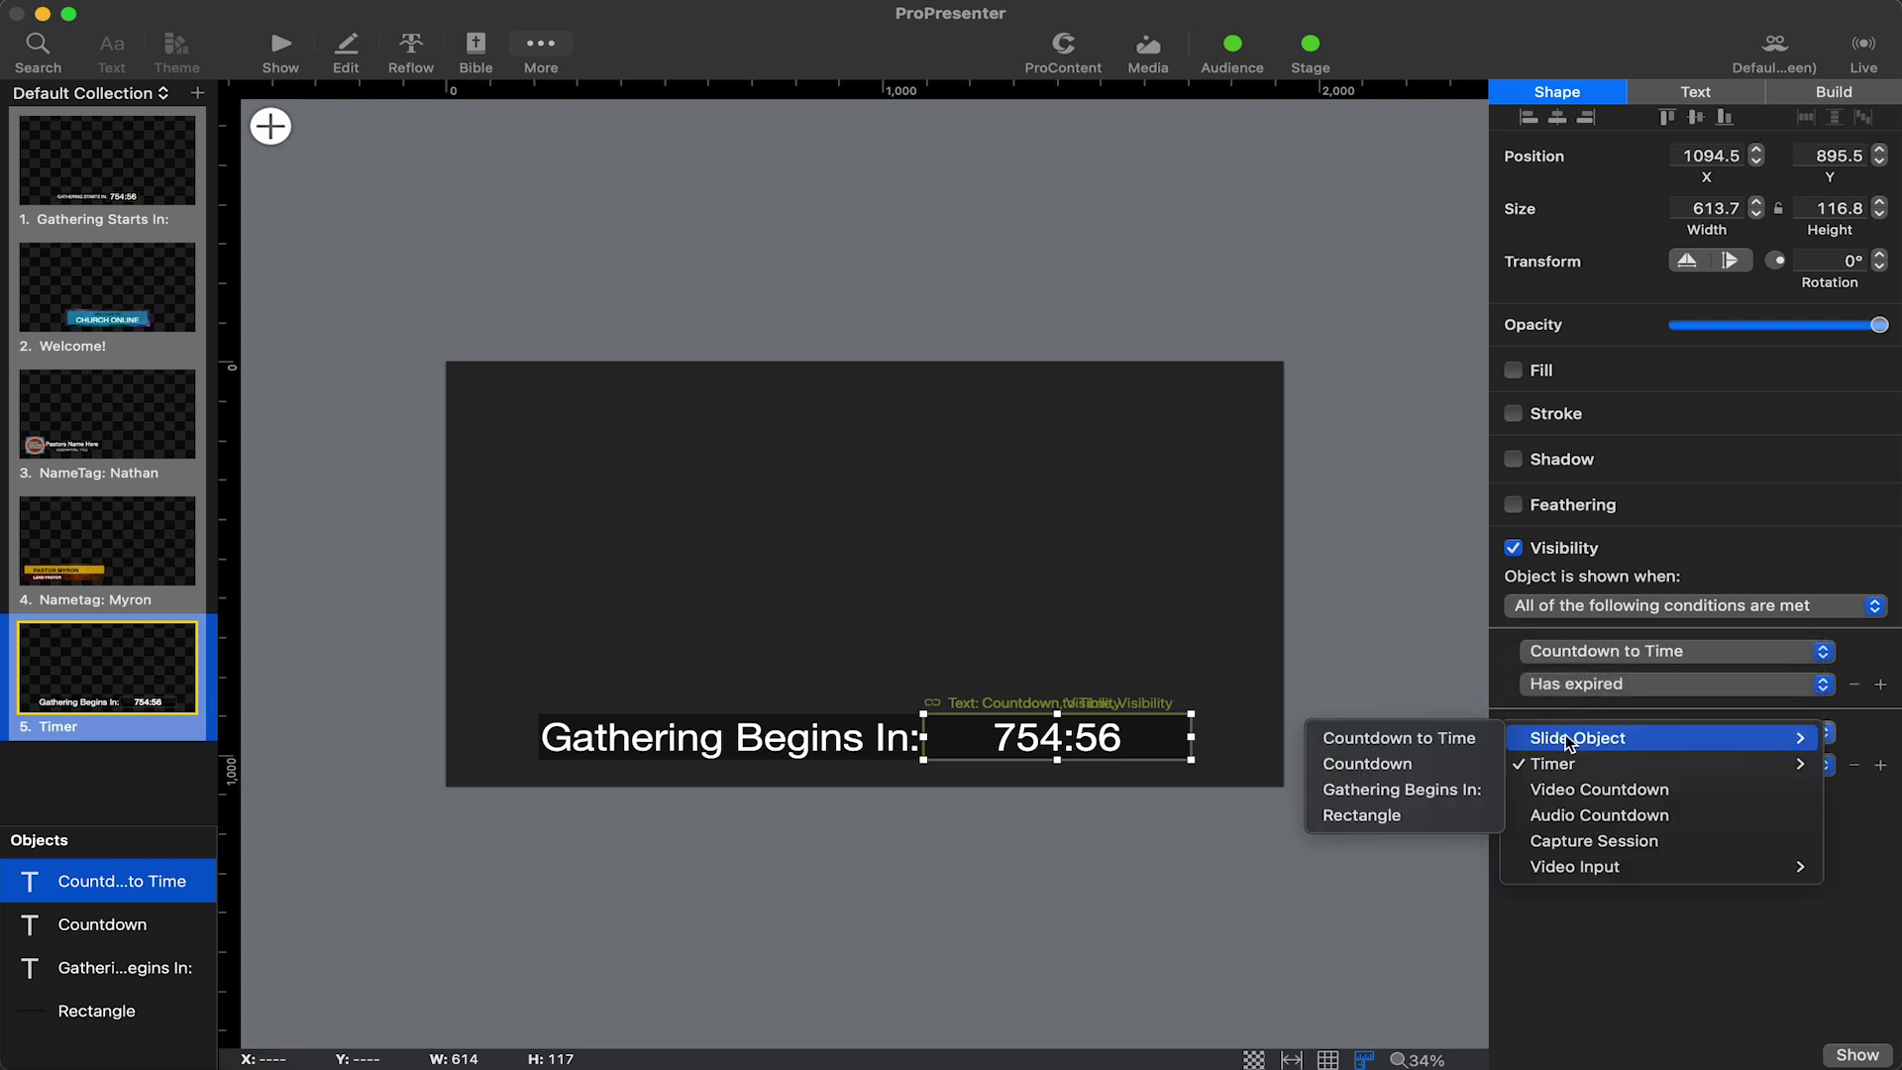
mouse_move(1561, 767)
click(1476, 791)
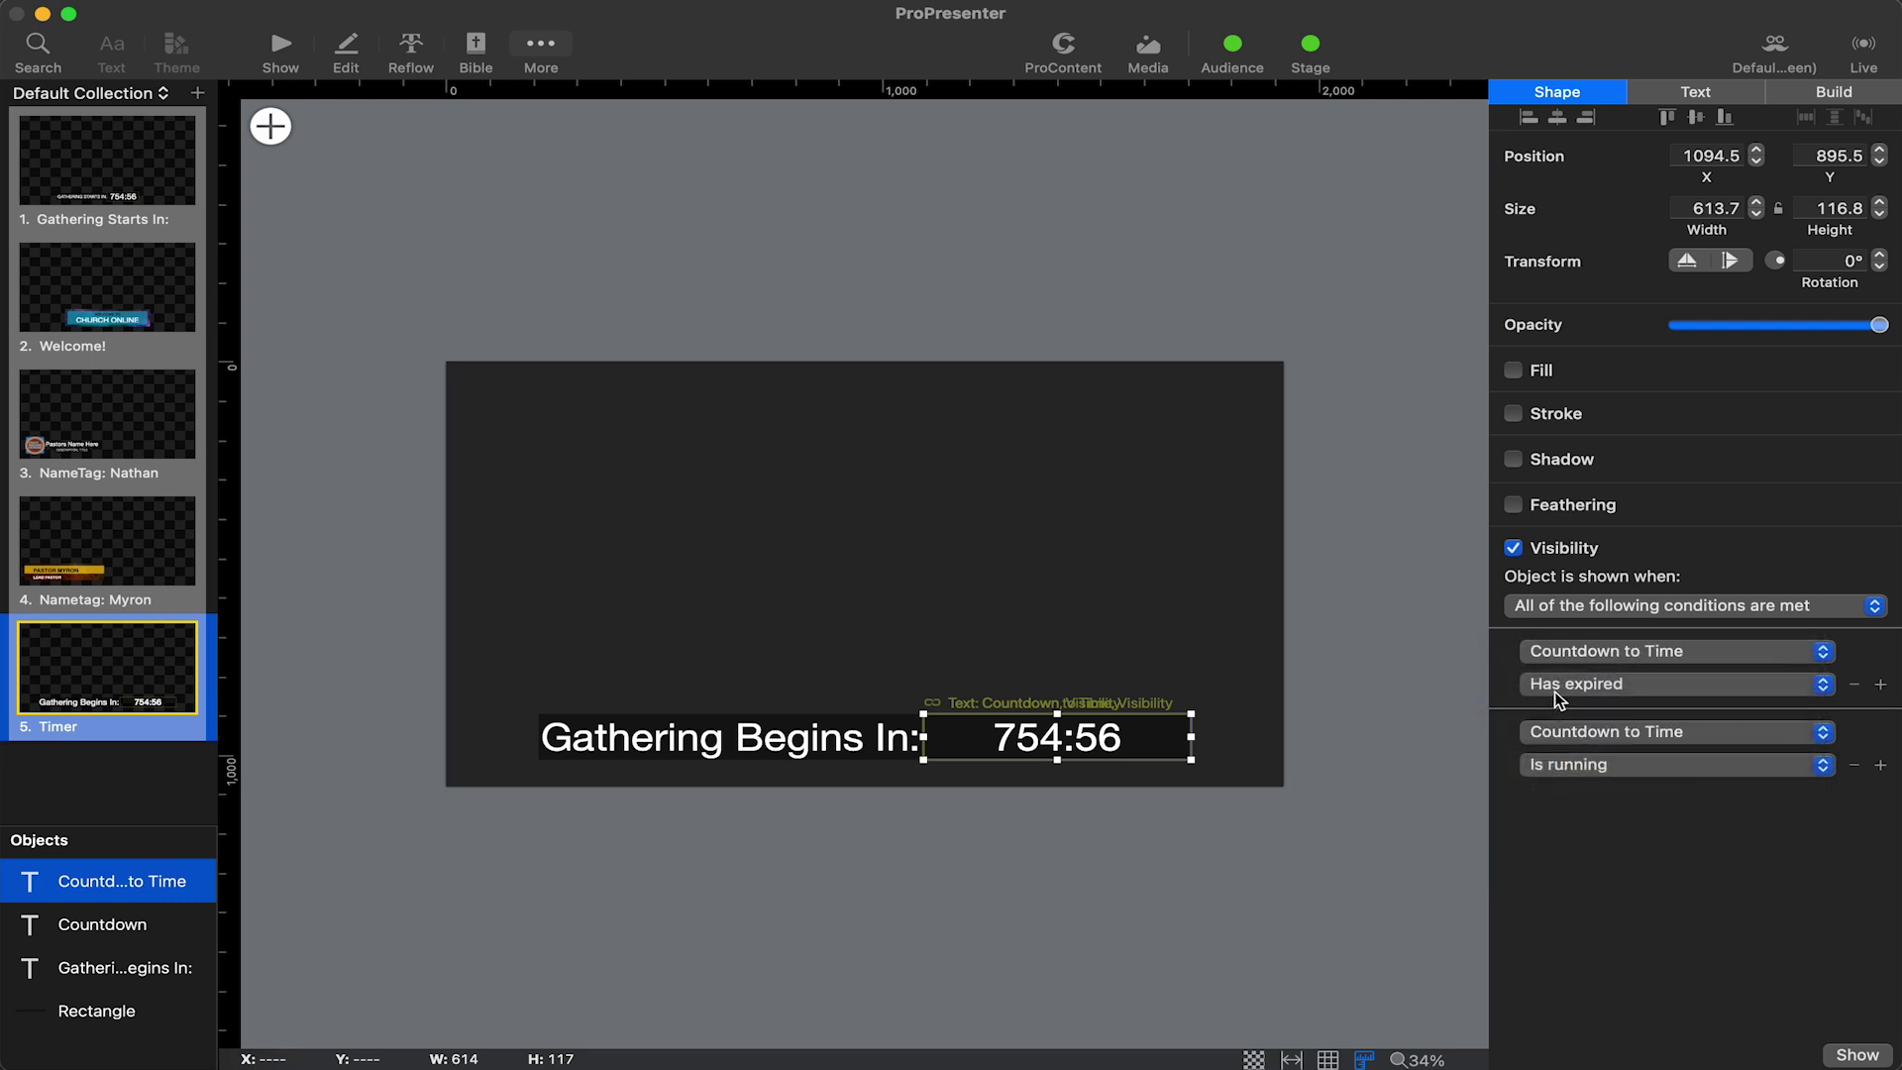
Step: Set the duplicate's first visibility condition to Has time remaining, keeping the second condition as Is running
click(1562, 688)
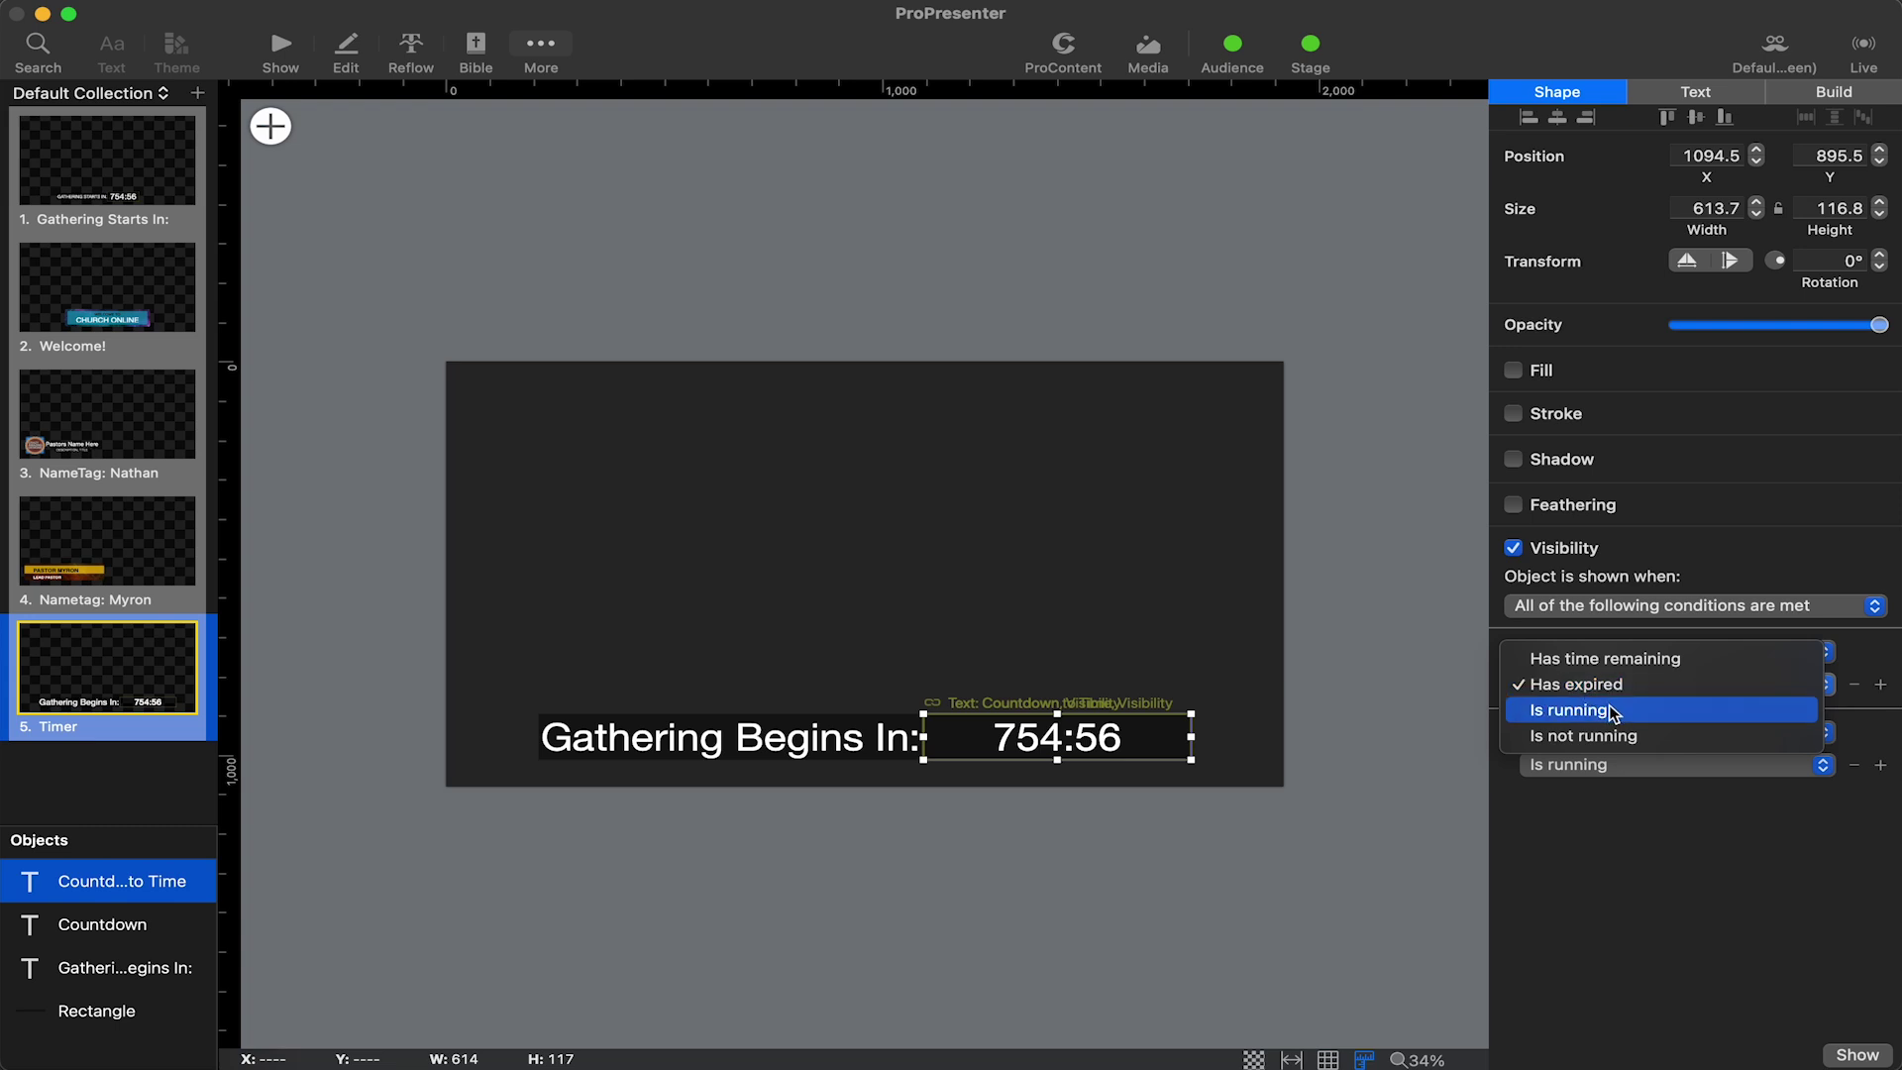
click(1595, 658)
click(1597, 769)
click(1597, 769)
click(1389, 659)
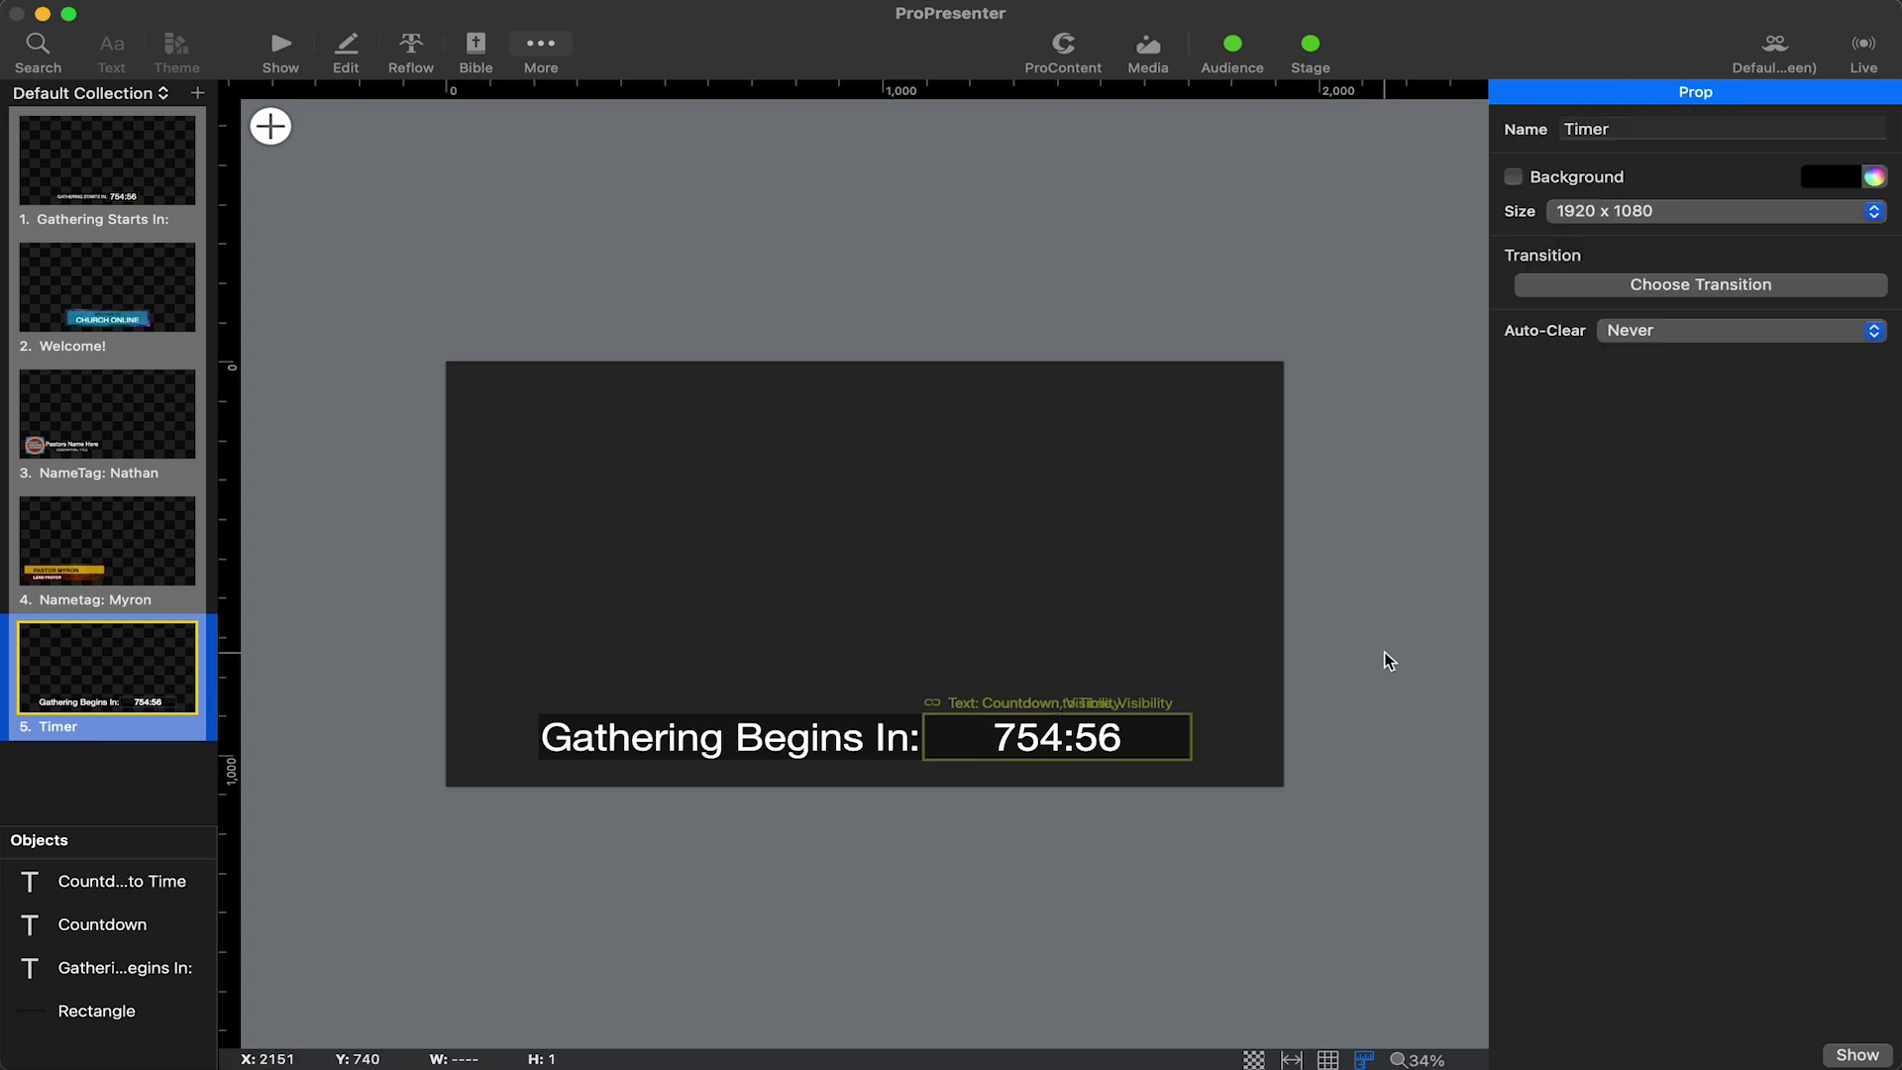
Step: Return to the show view, stop and reset the Countdown and Countdown to Time timers, and restart Countdown to Time
click(280, 49)
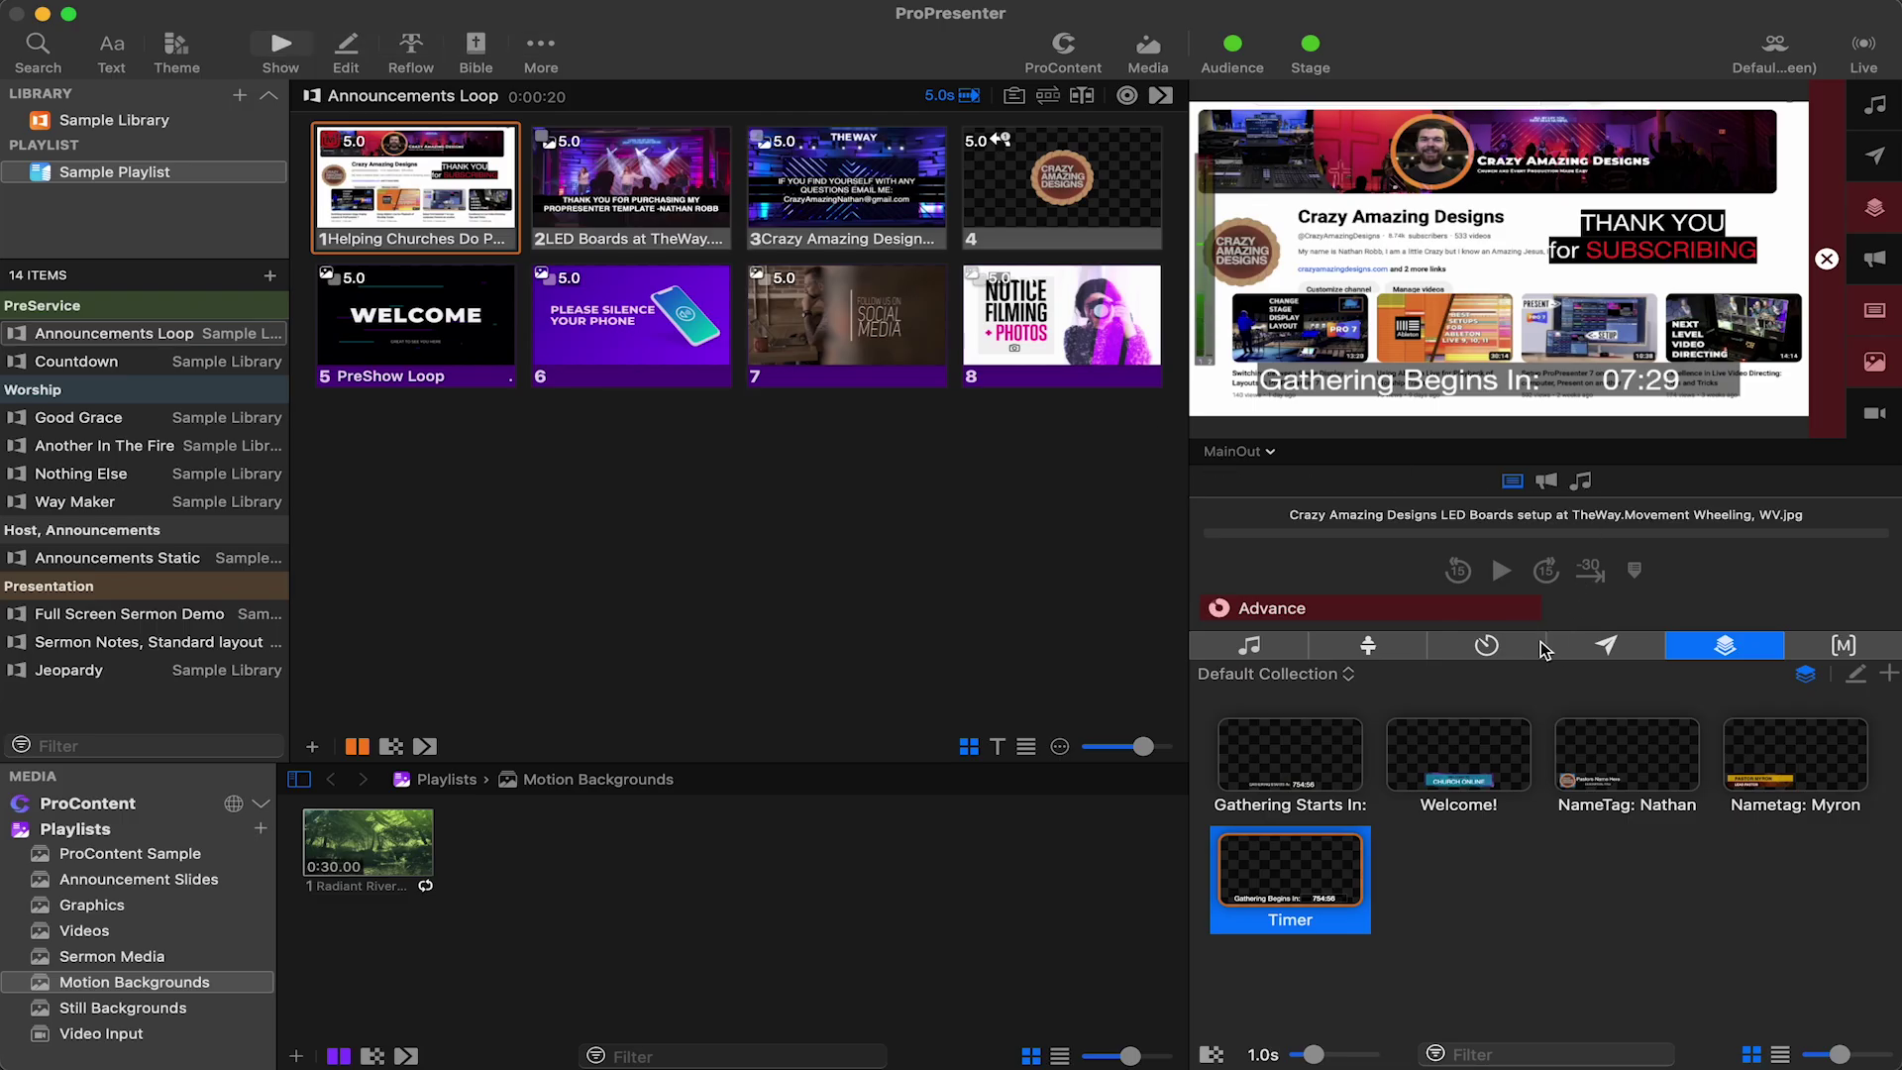
click(1496, 647)
click(1846, 714)
click(1846, 771)
click(1877, 715)
click(1848, 714)
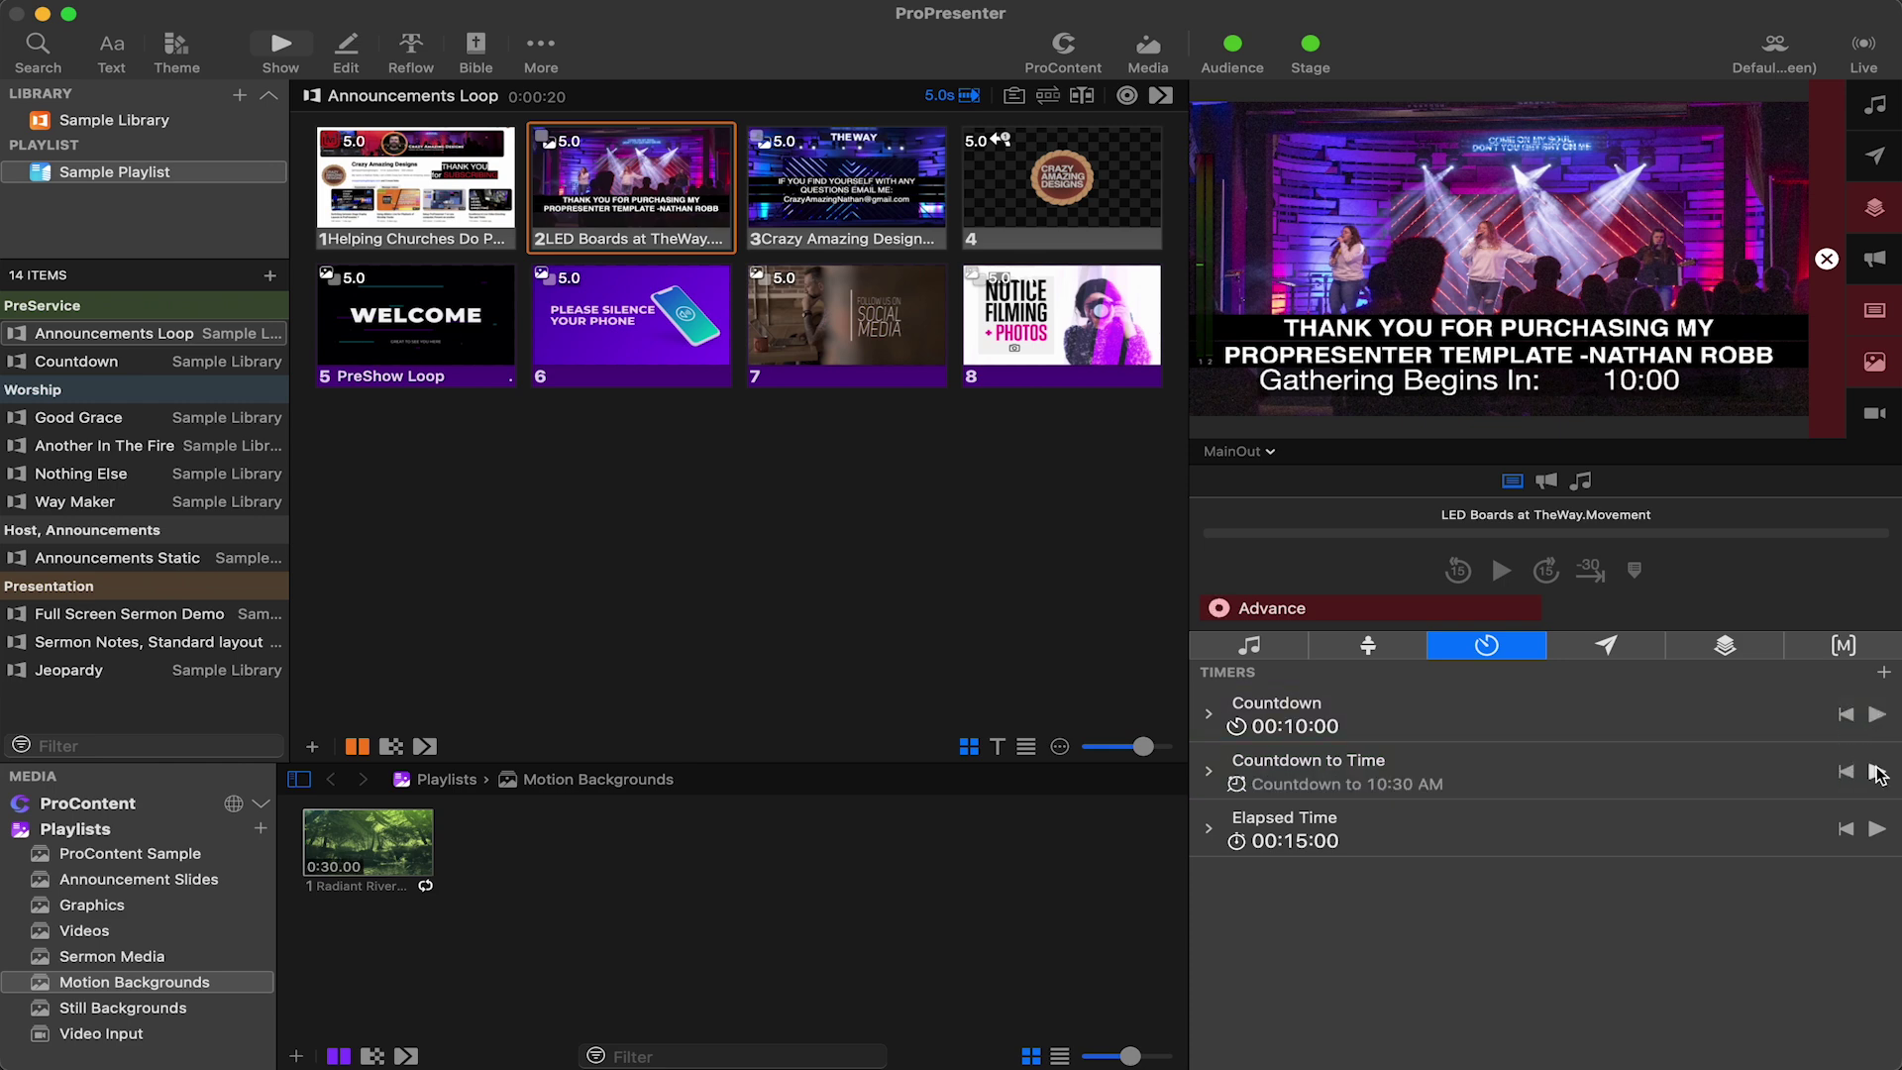
click(1877, 772)
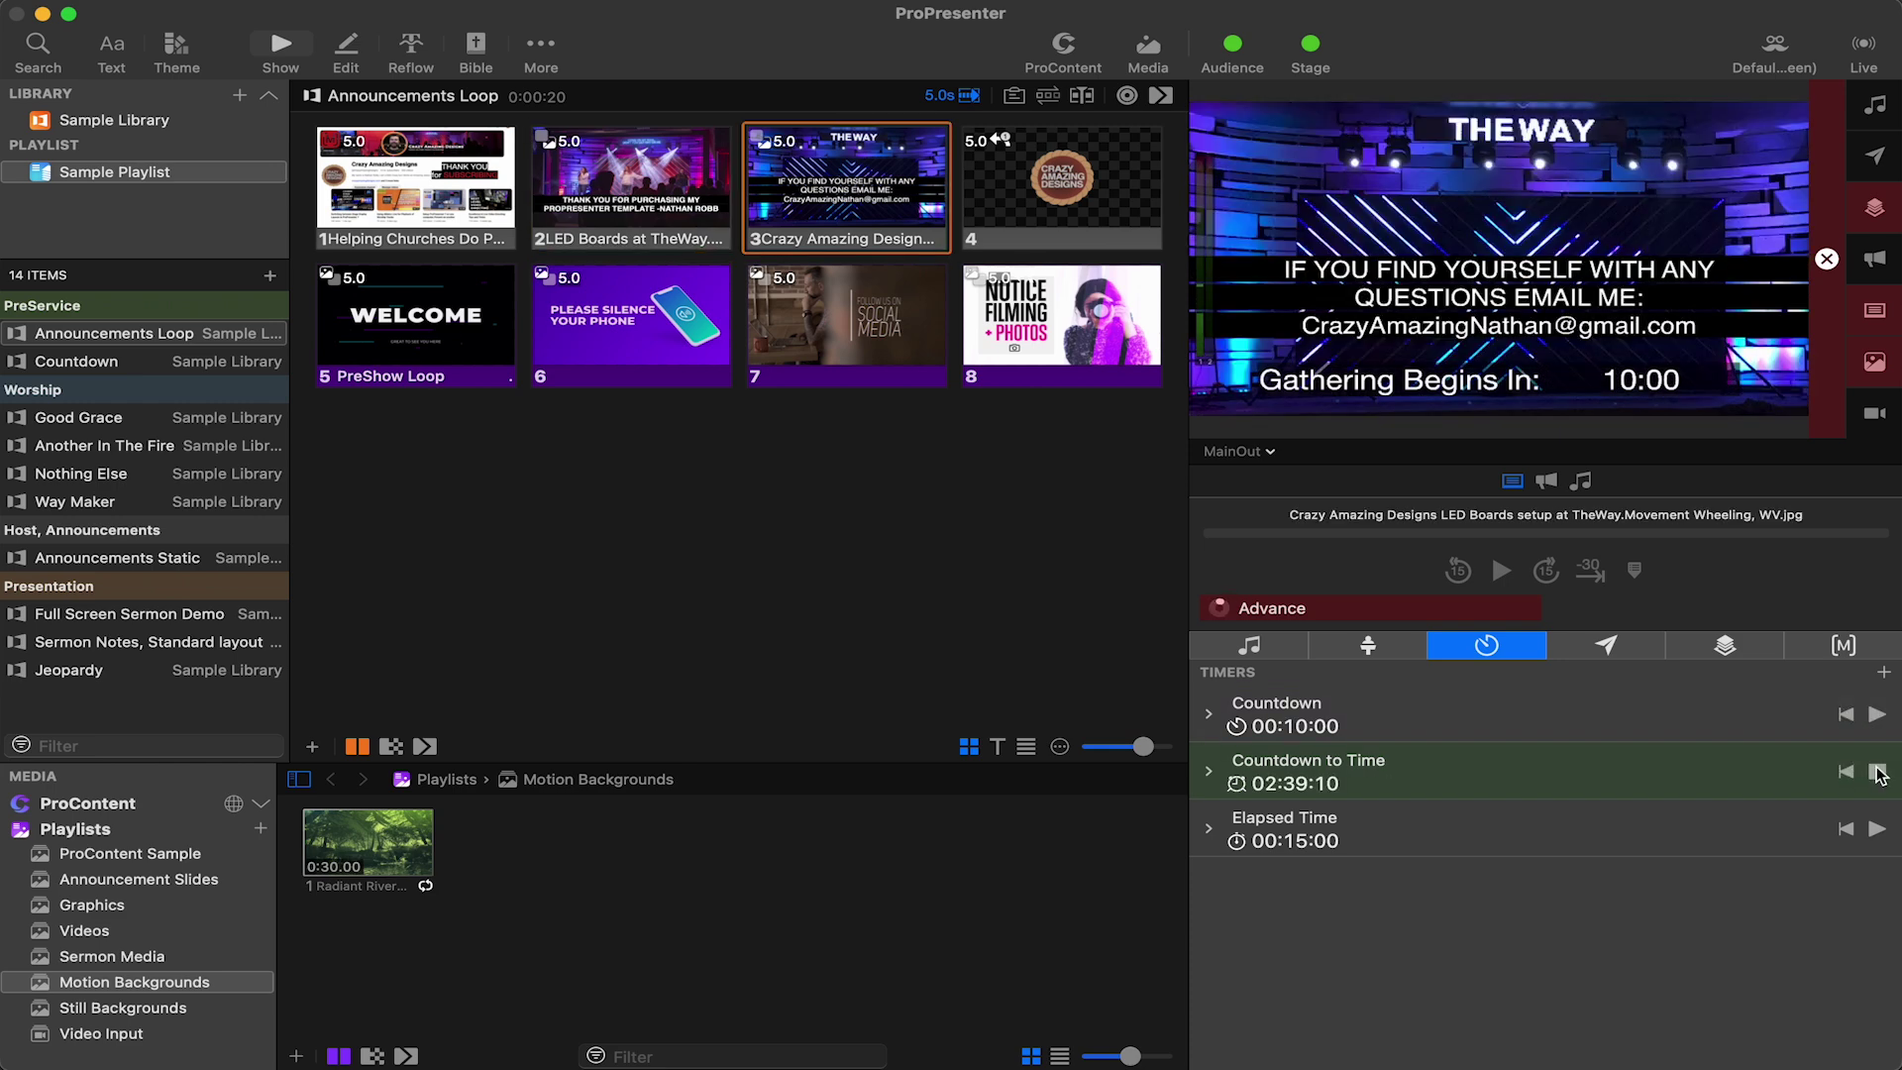
Step: Test the live prop with the Countdown timer, and stop and reset that timer
click(1725, 654)
click(1486, 644)
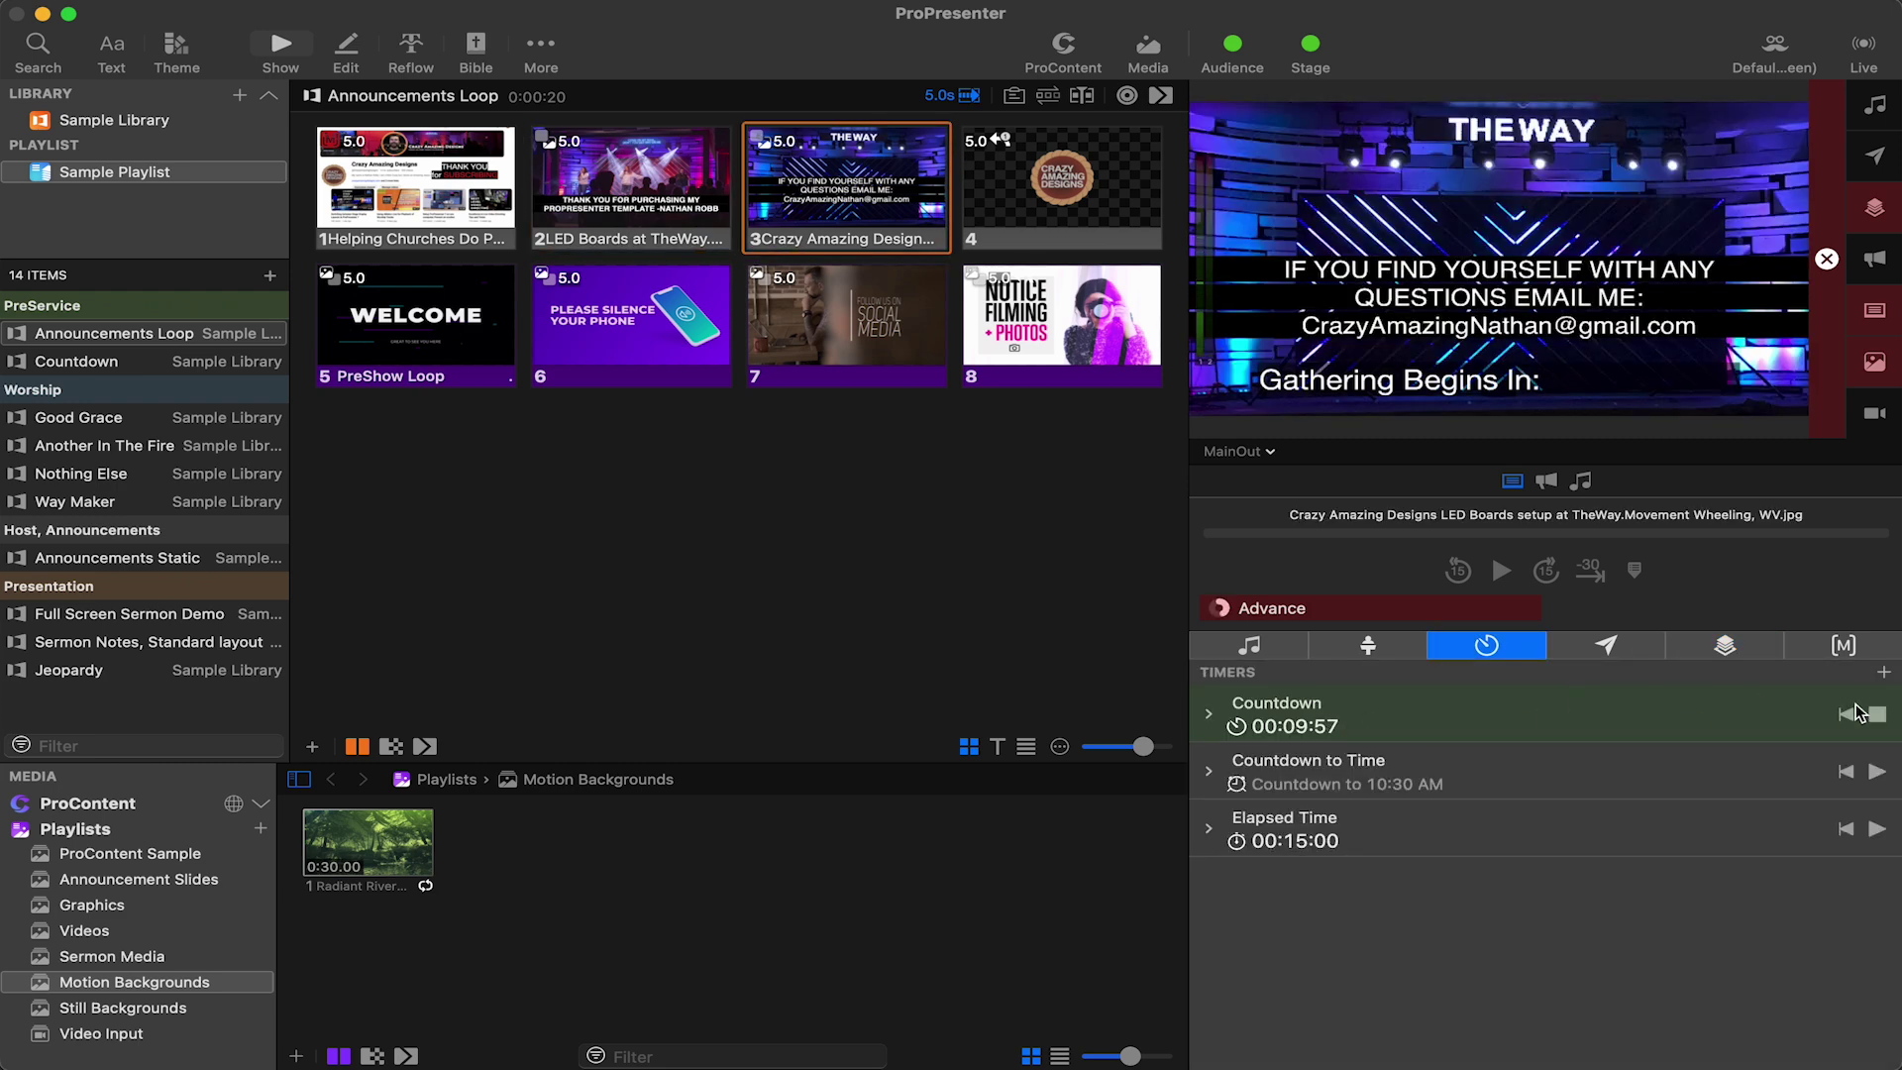
click(1844, 715)
click(1876, 716)
click(1844, 716)
Step: Reopen the Timer prop for editing and set the original Countdown text's first visibility condition to Has time remaining
click(1722, 646)
right_click(1274, 869)
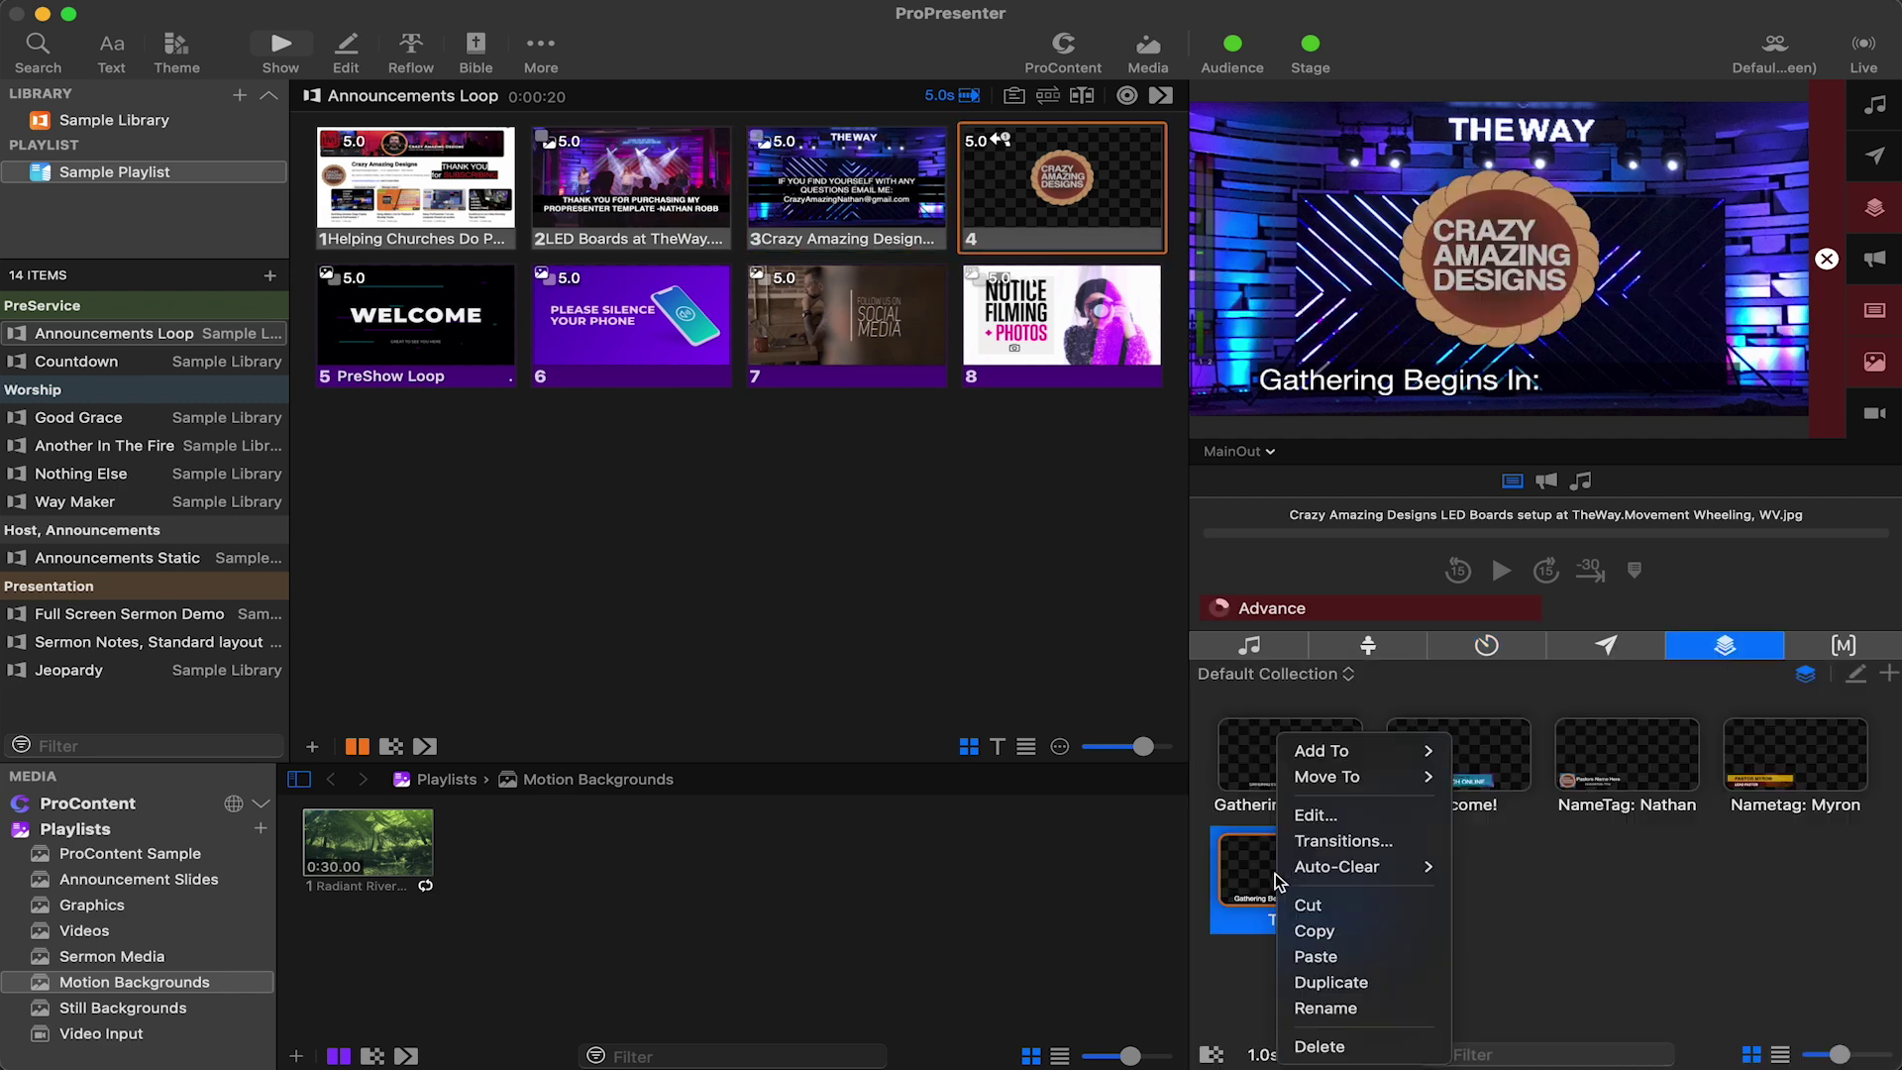
click(1311, 810)
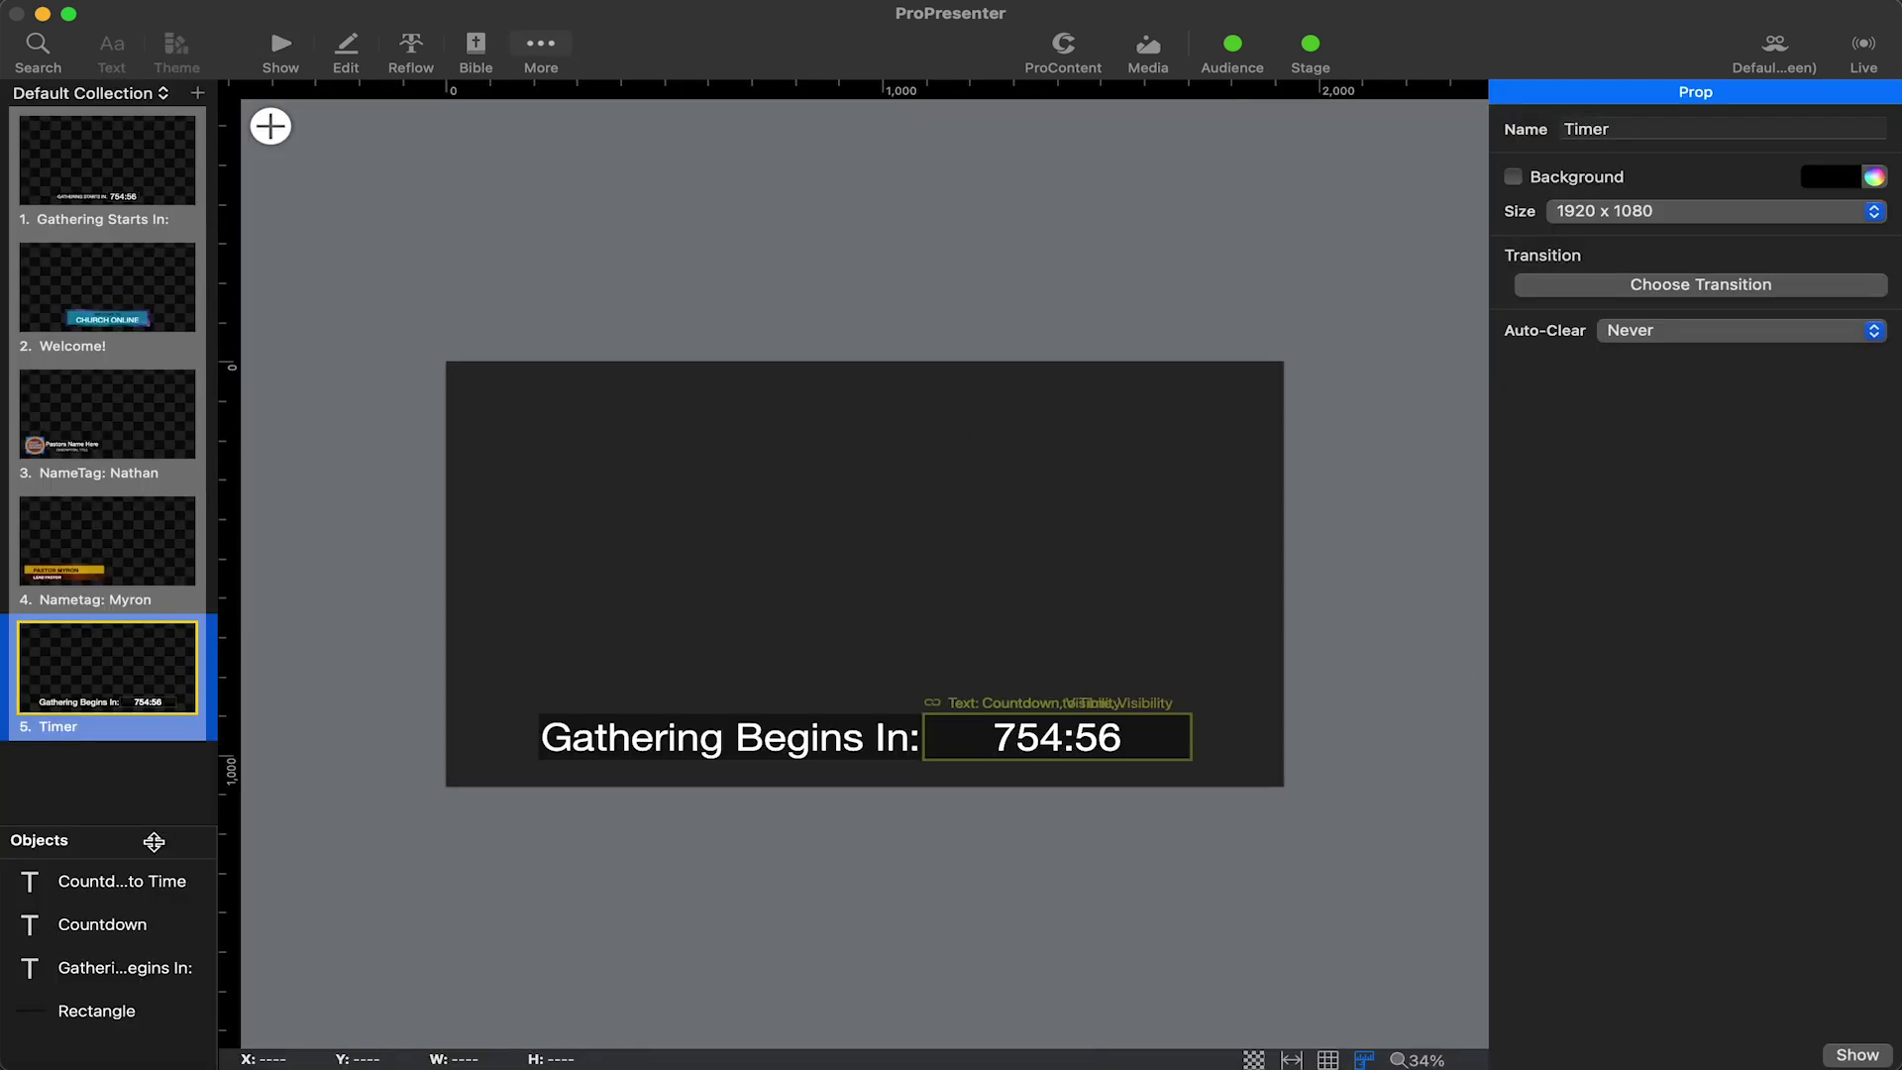
click(138, 924)
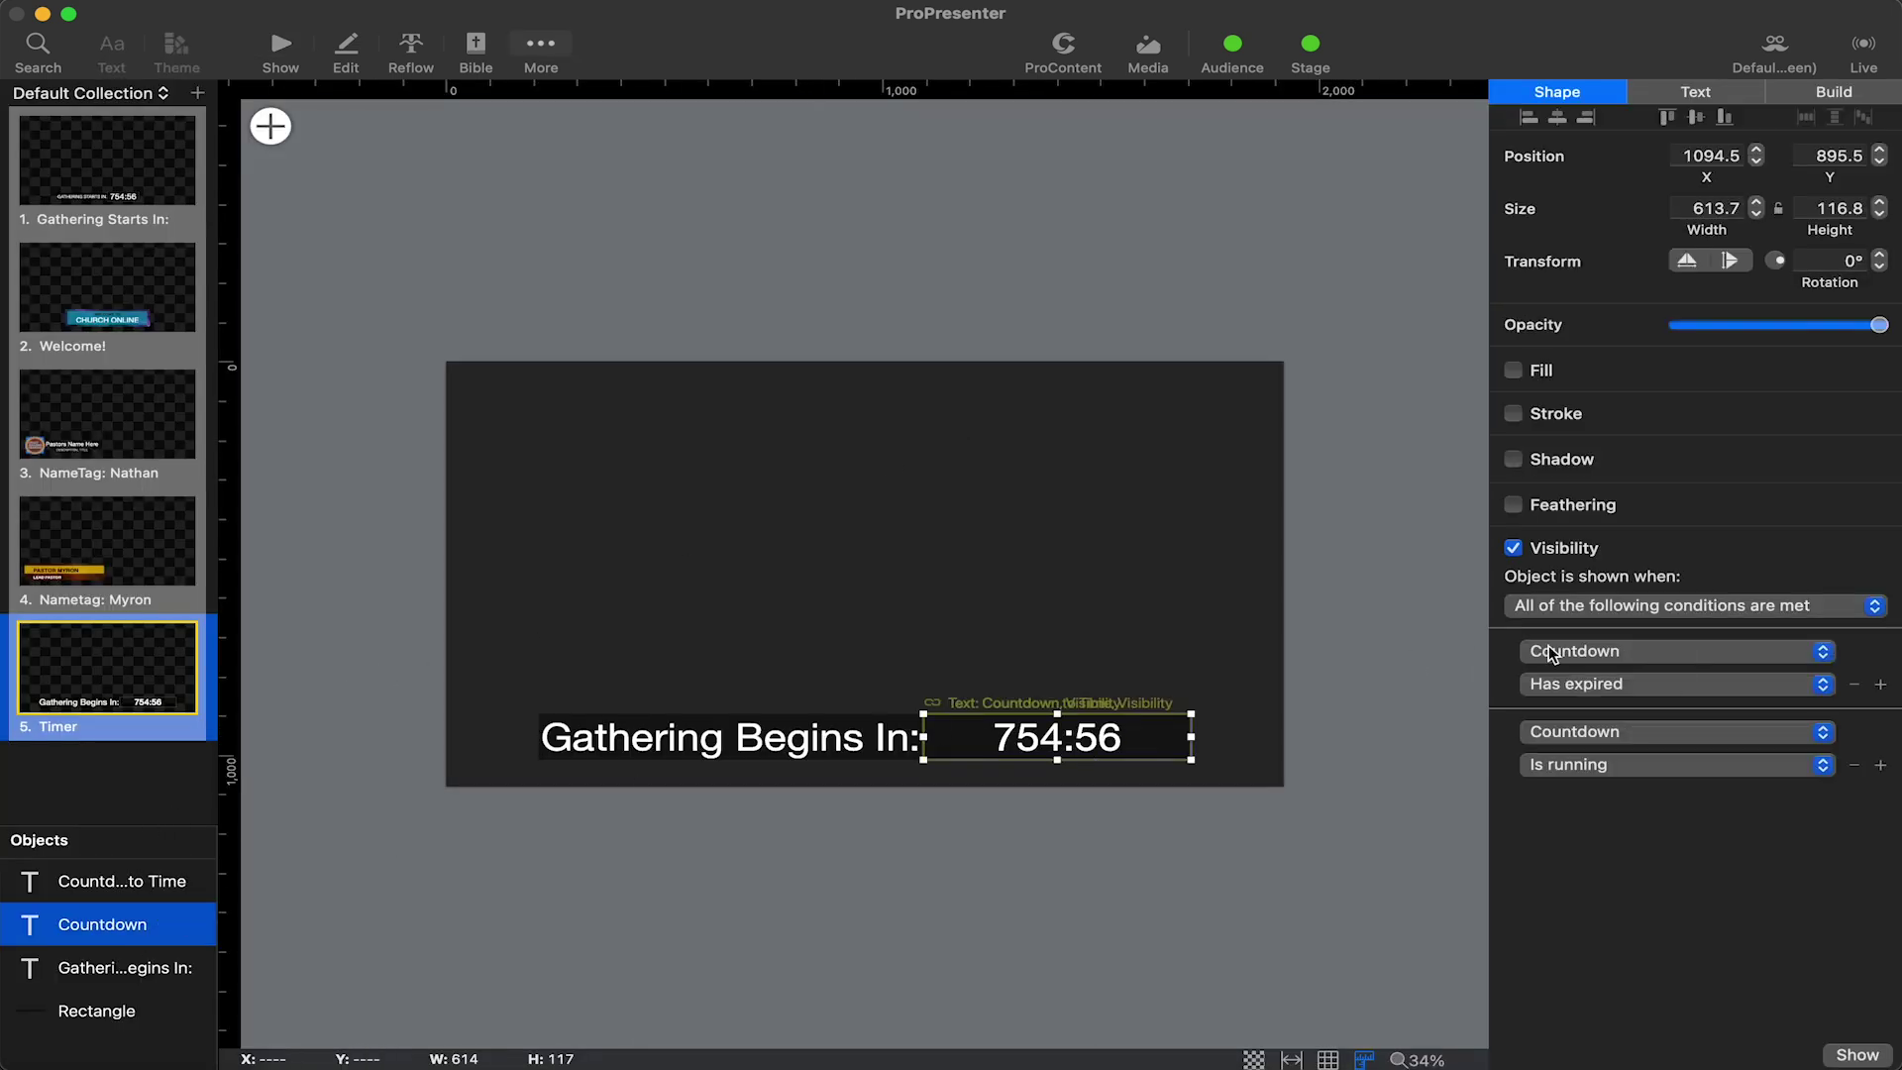
click(1579, 687)
click(1598, 659)
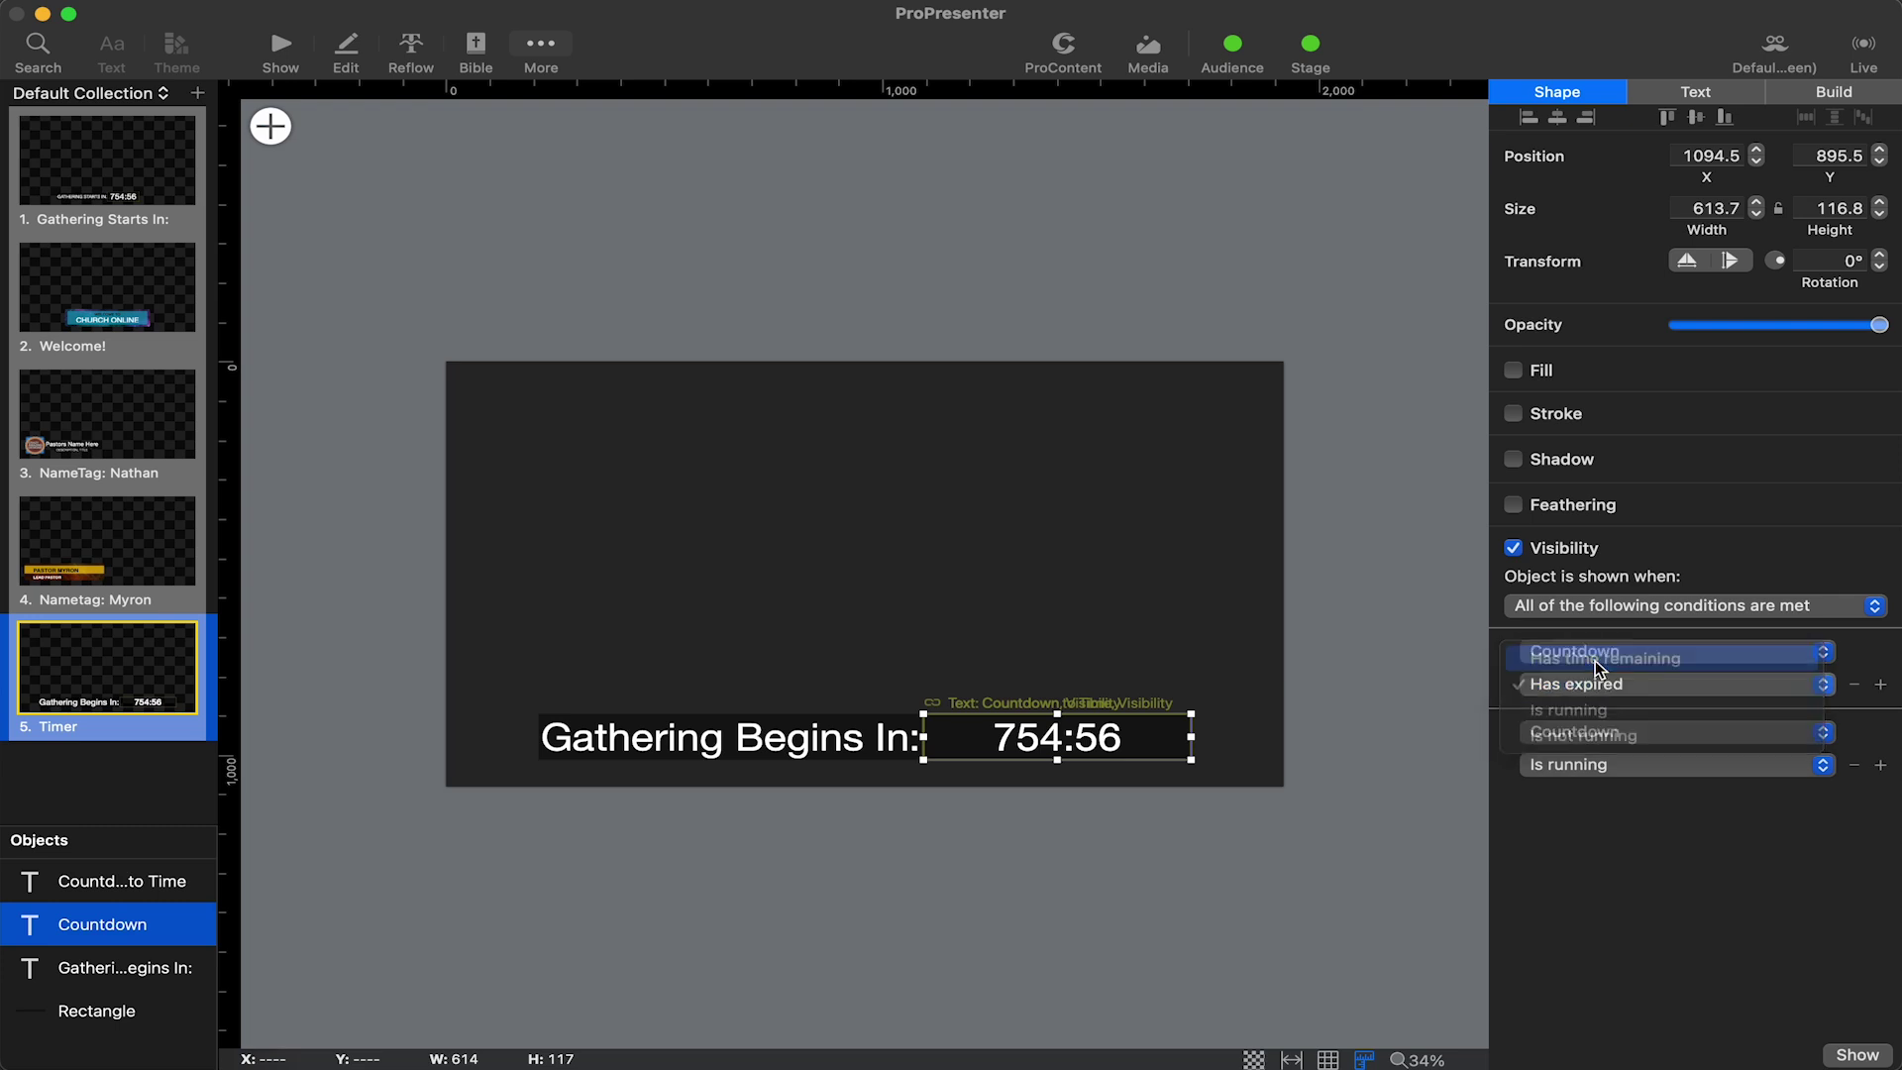
Step: Return to the show view, clear the live Timer prop and trigger it again
click(871, 408)
click(283, 50)
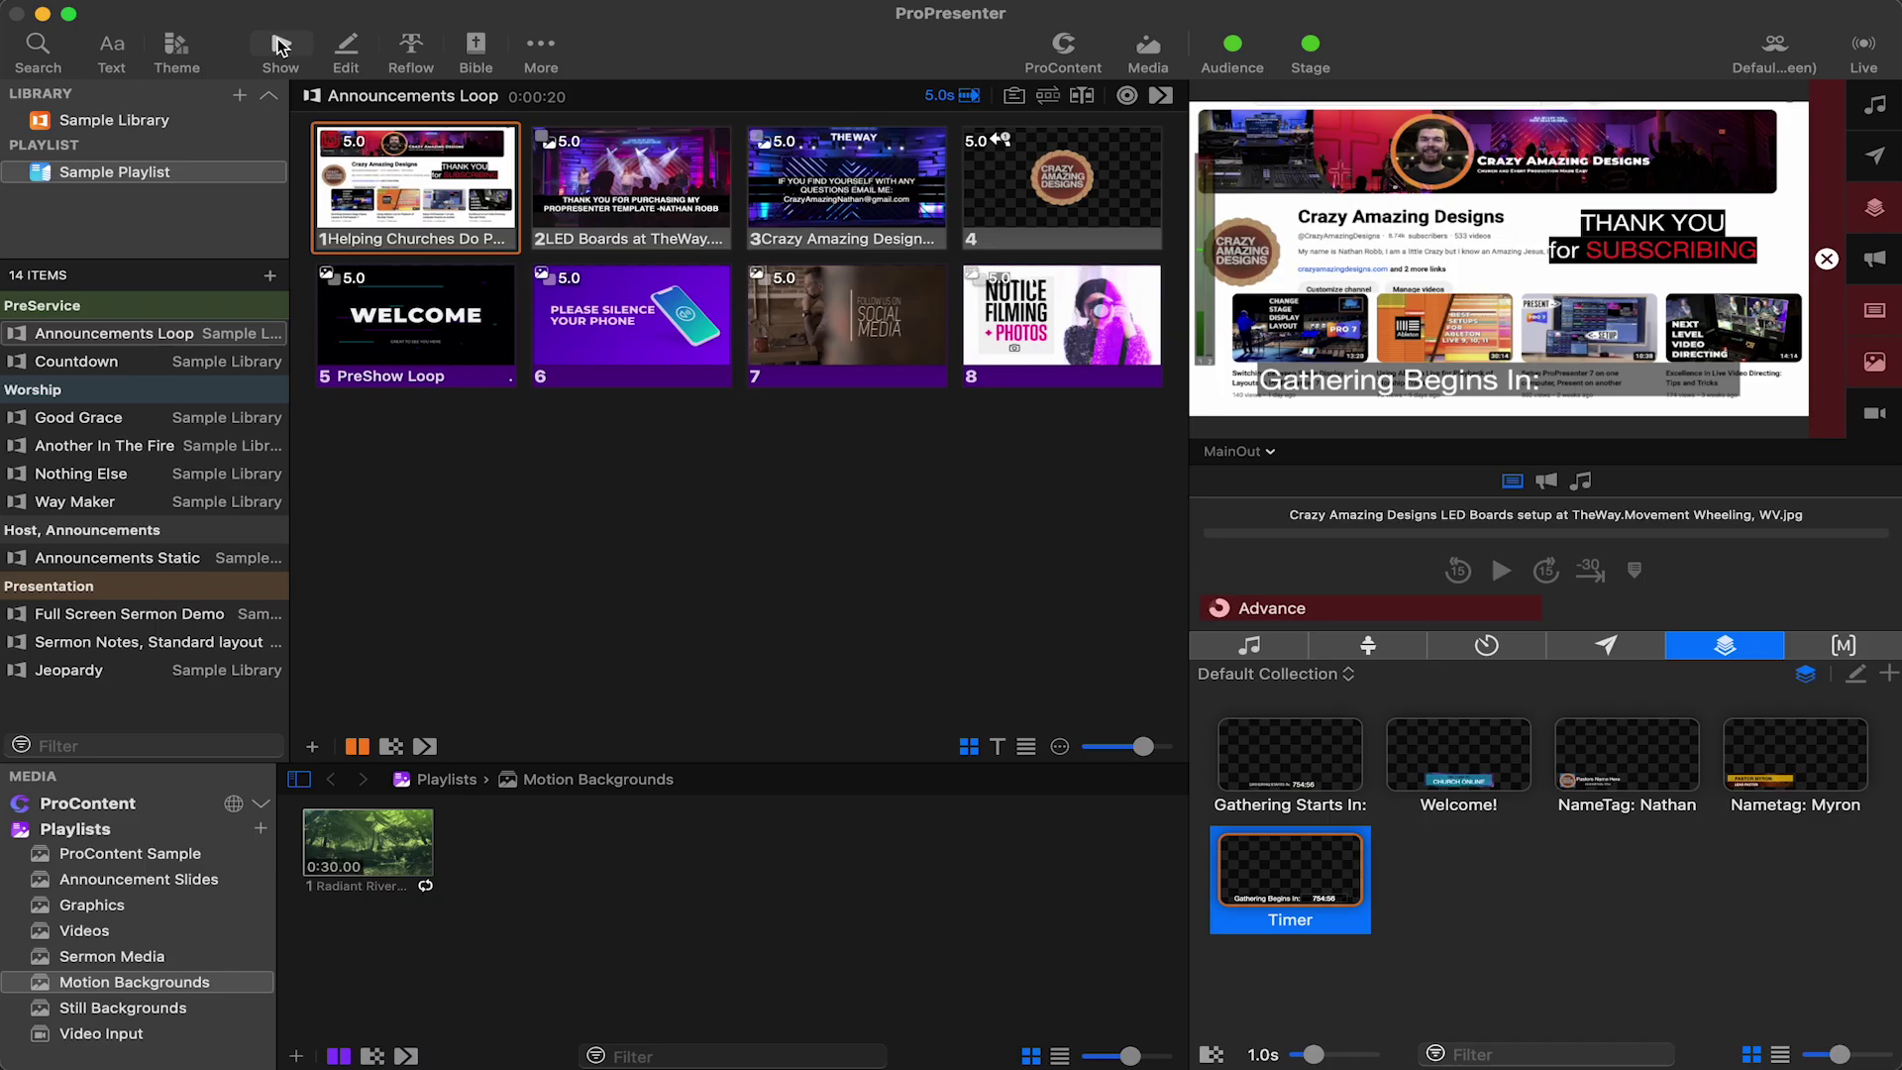
right_click(1260, 874)
click(1500, 868)
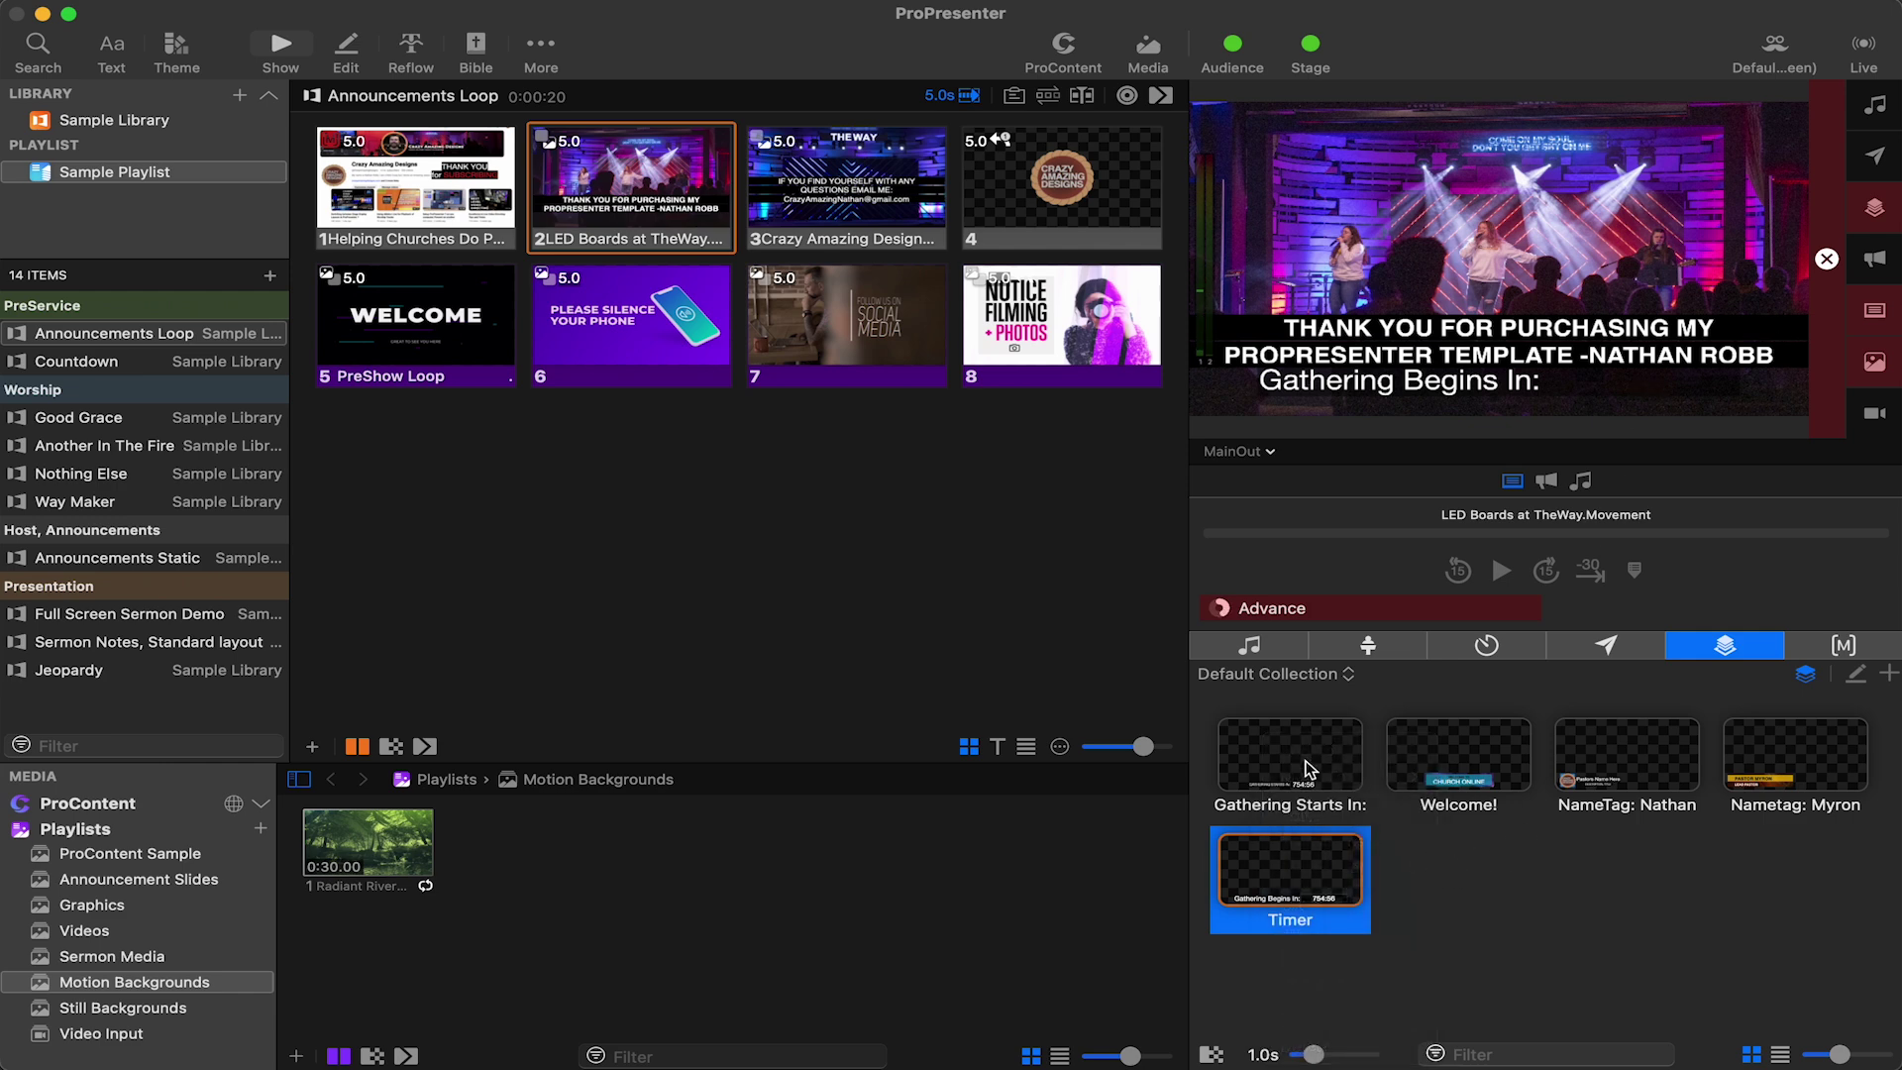
click(1410, 860)
click(1286, 870)
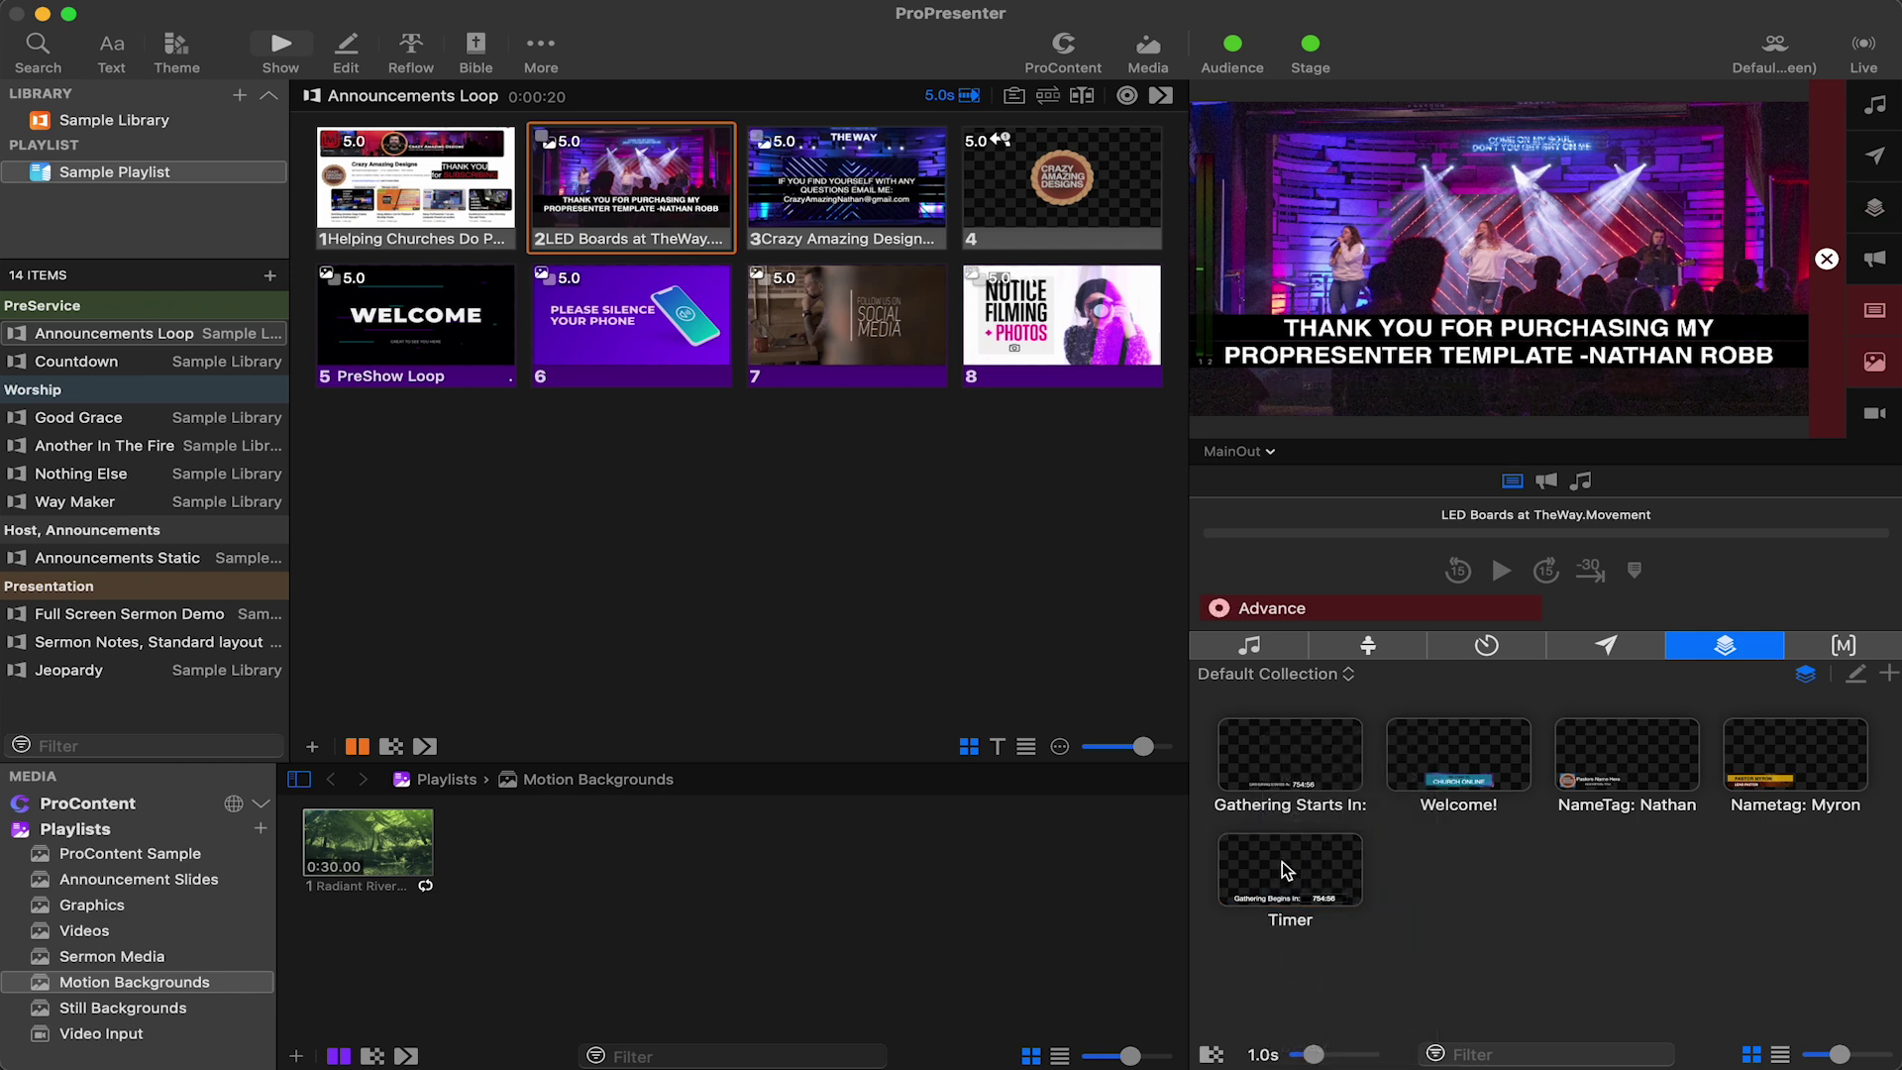
click(1286, 870)
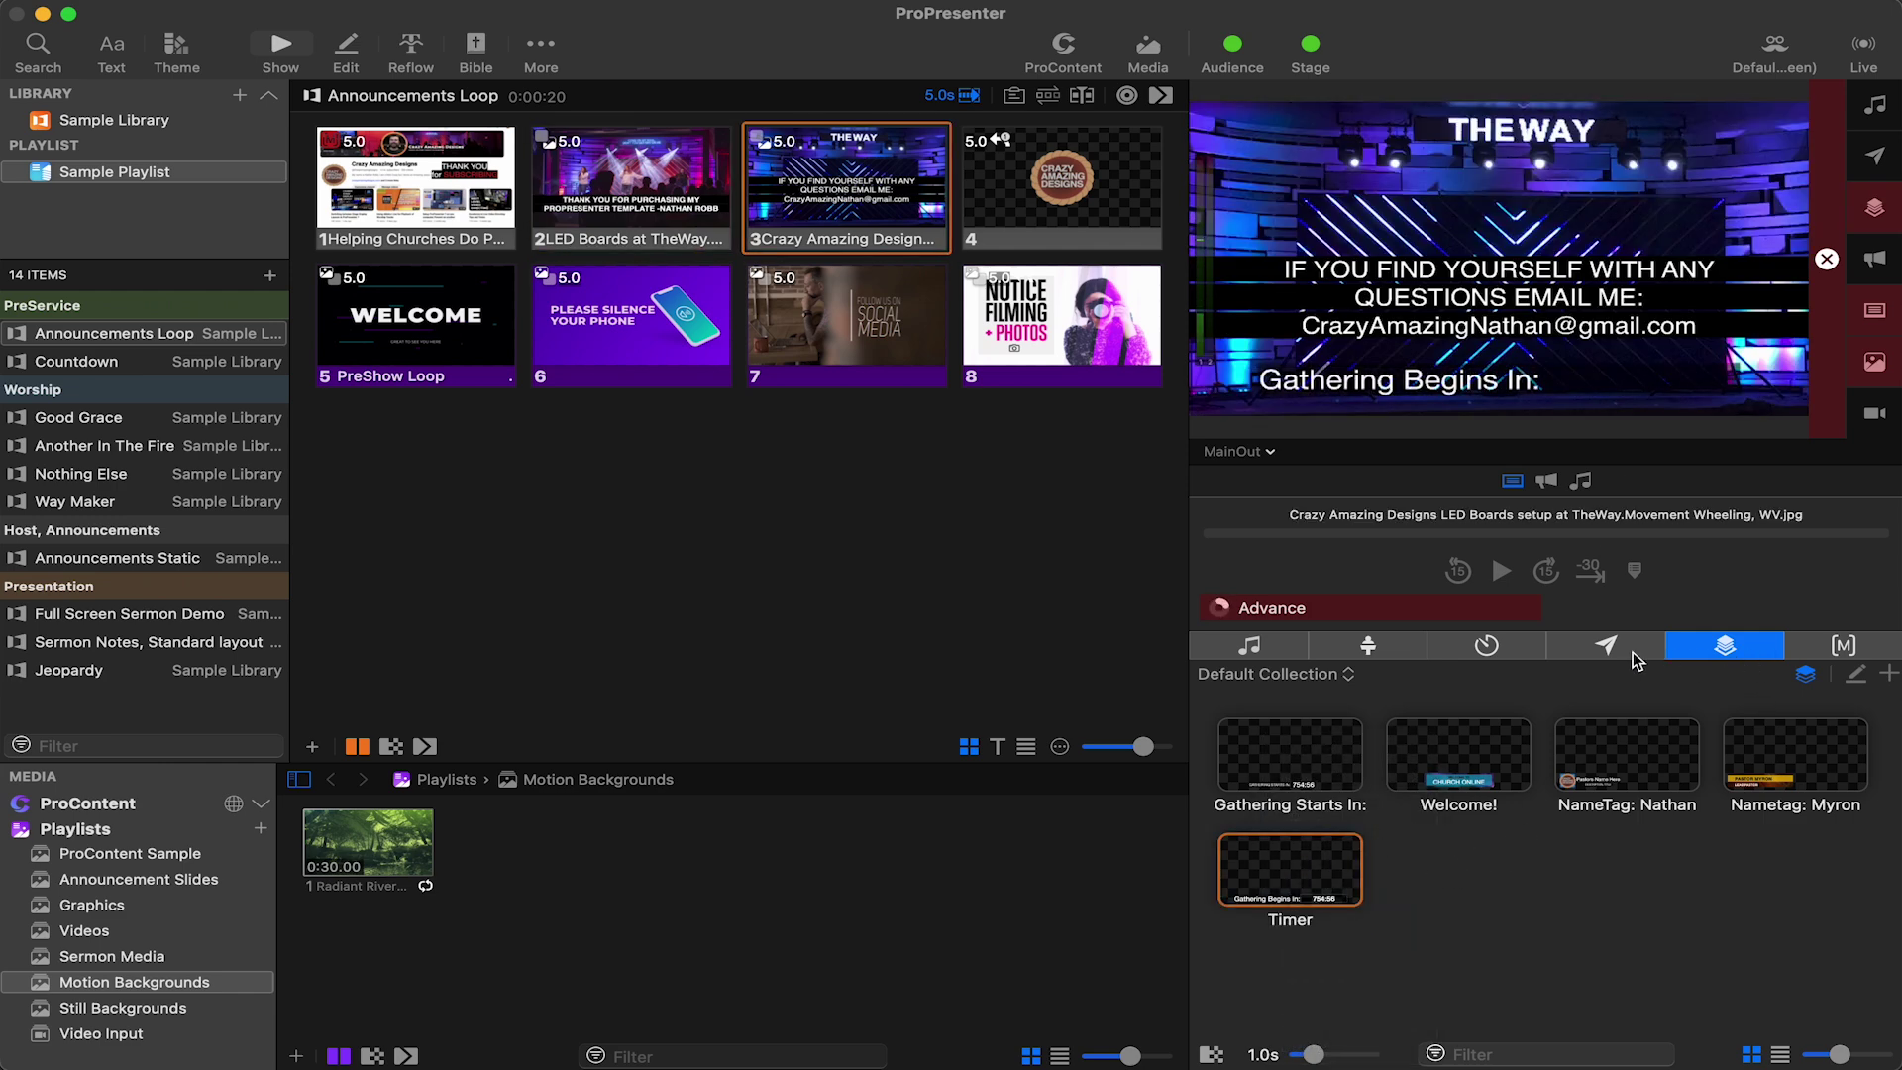
Step: Start the Countdown and Countdown to Time timers together to test the prop, and reset Countdown
click(1483, 647)
click(1876, 715)
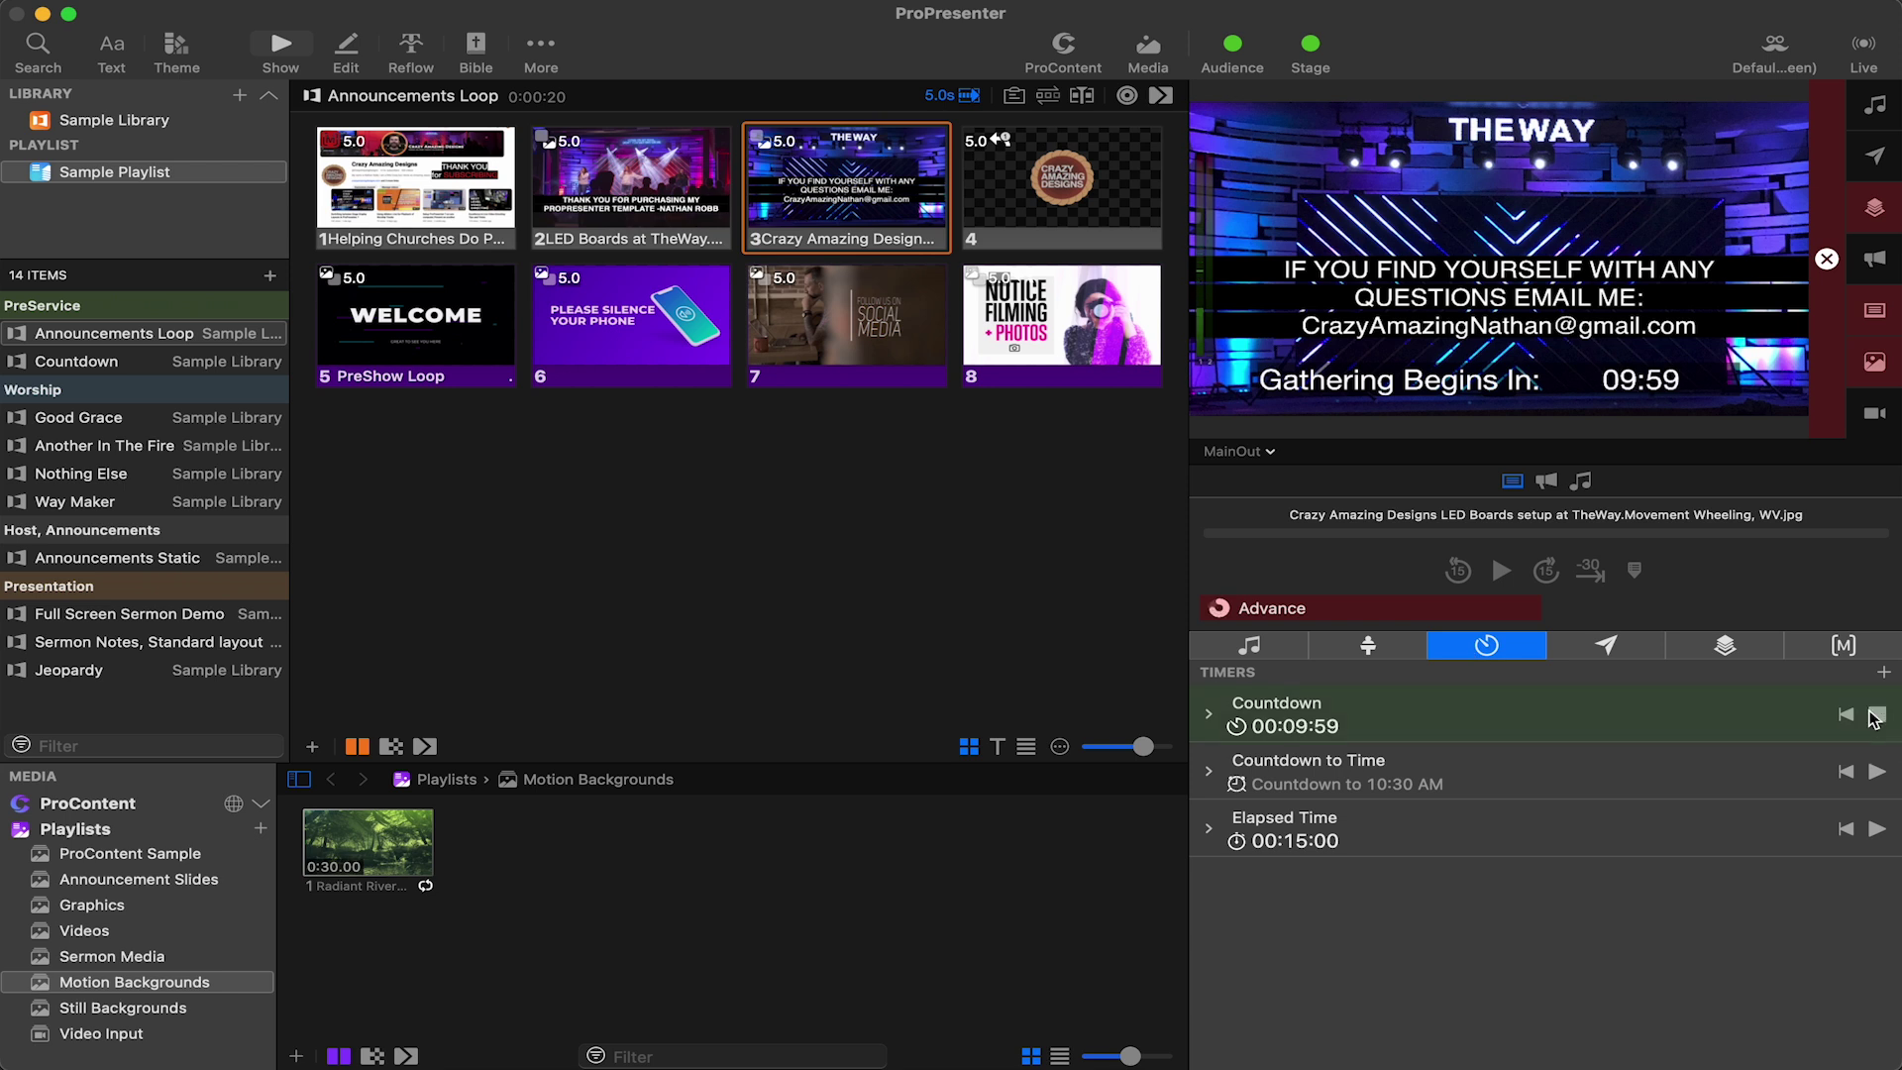
click(1876, 774)
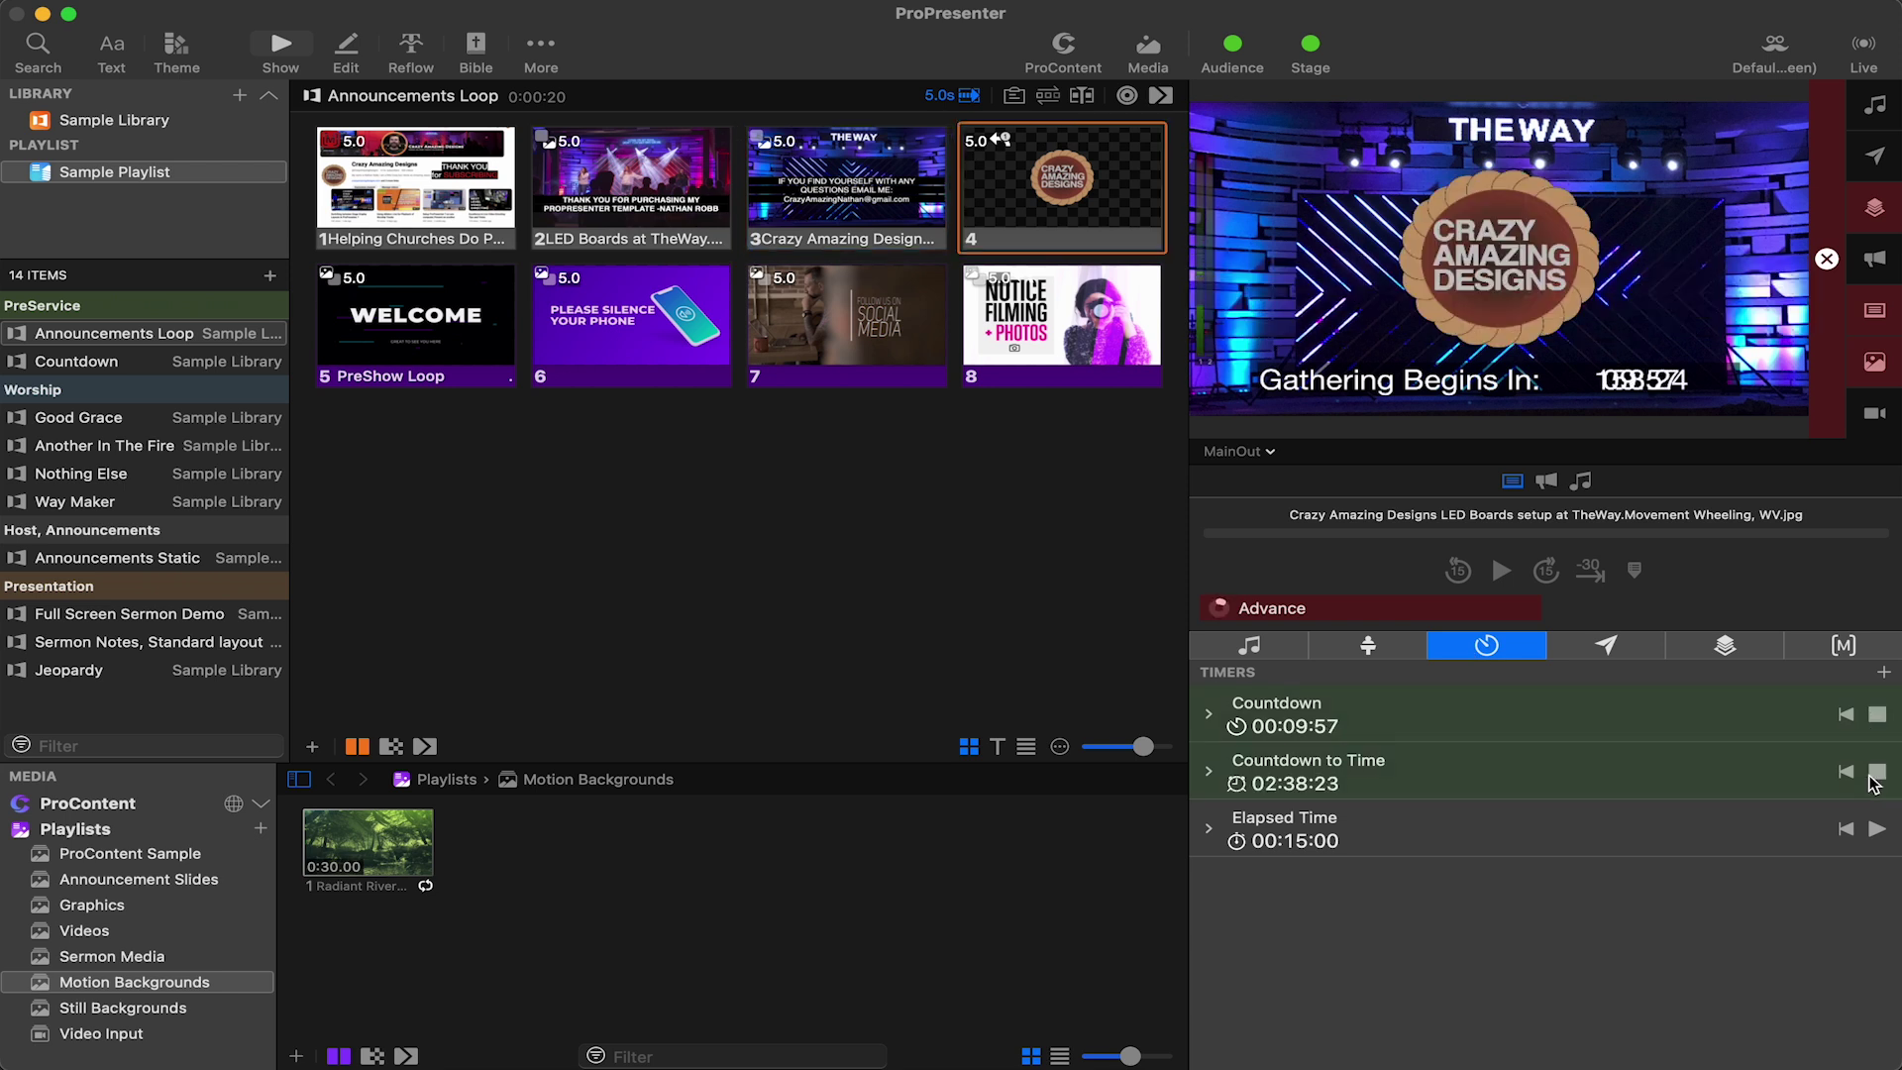
click(1846, 715)
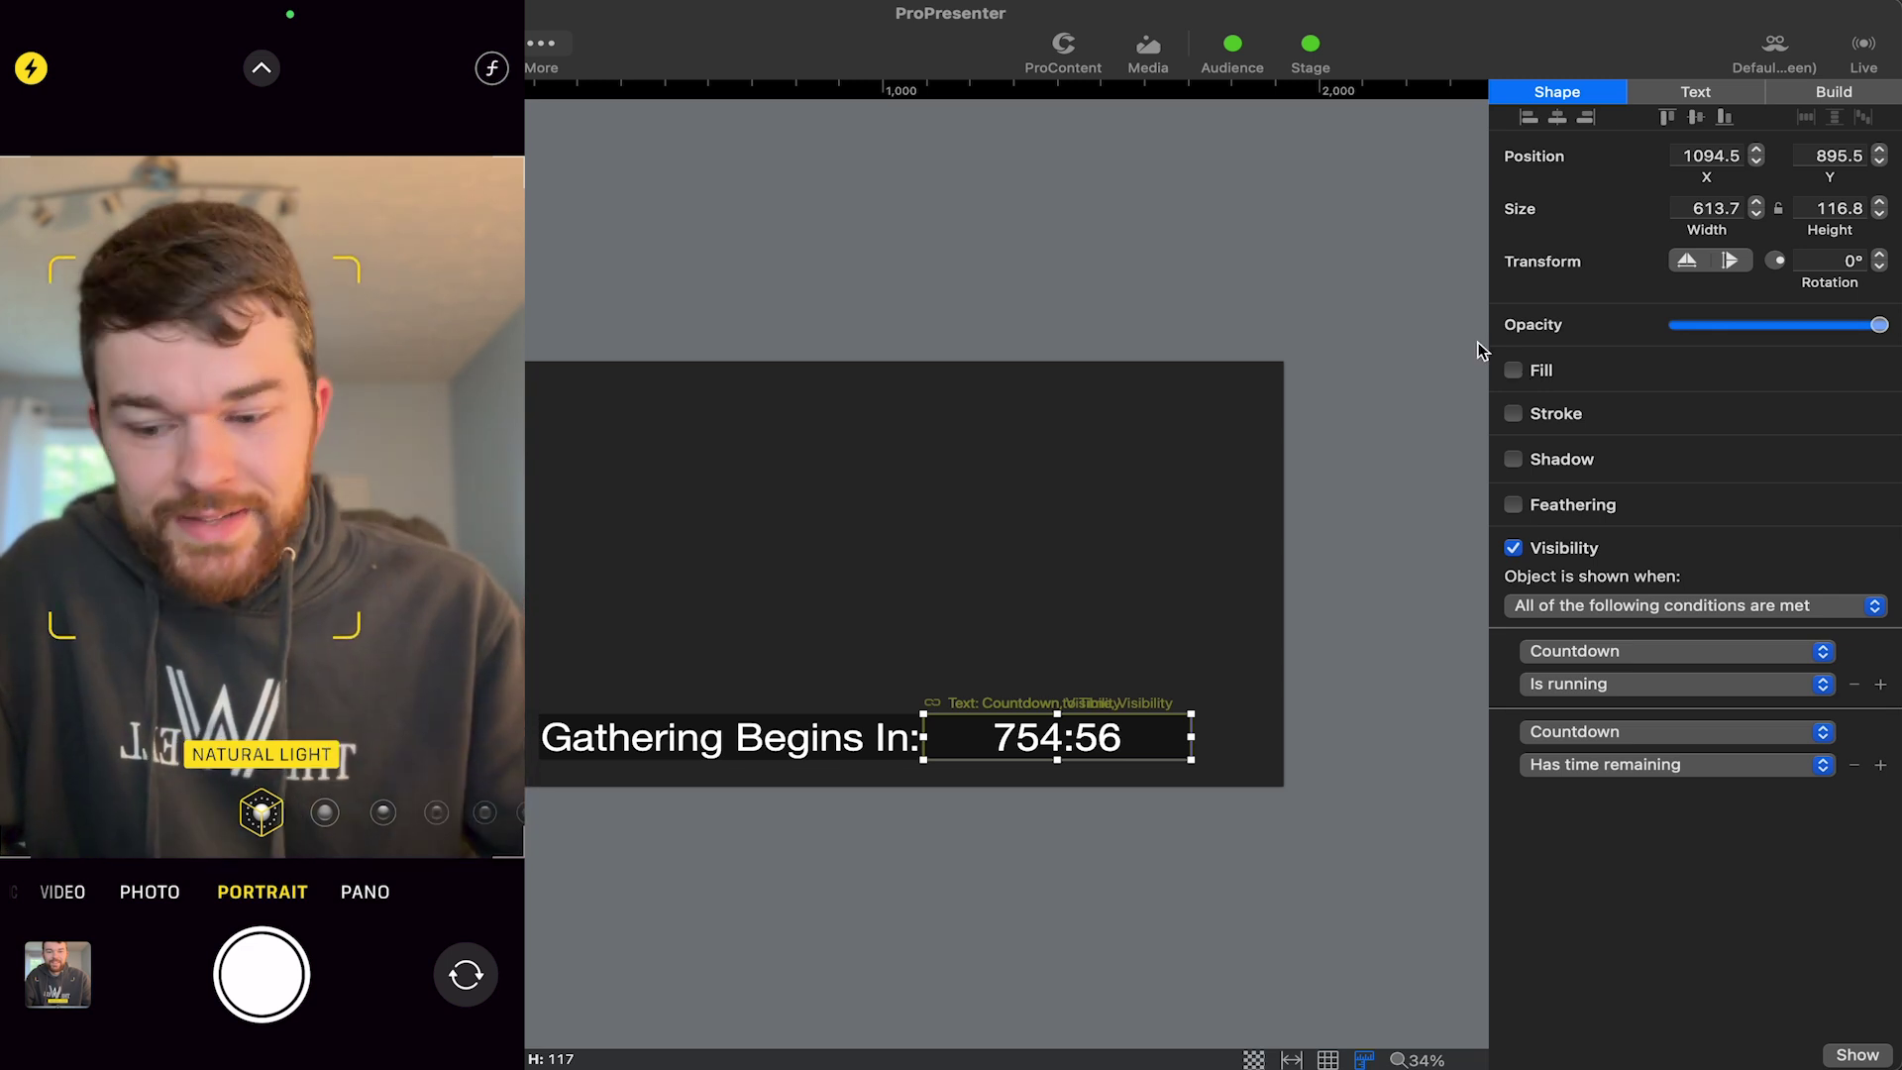
Step: Narrow the Timer prop's background rectangle to about 883 wide, and enable a black color fill on the Countdown and Countdown to Time texts
click(98, 1003)
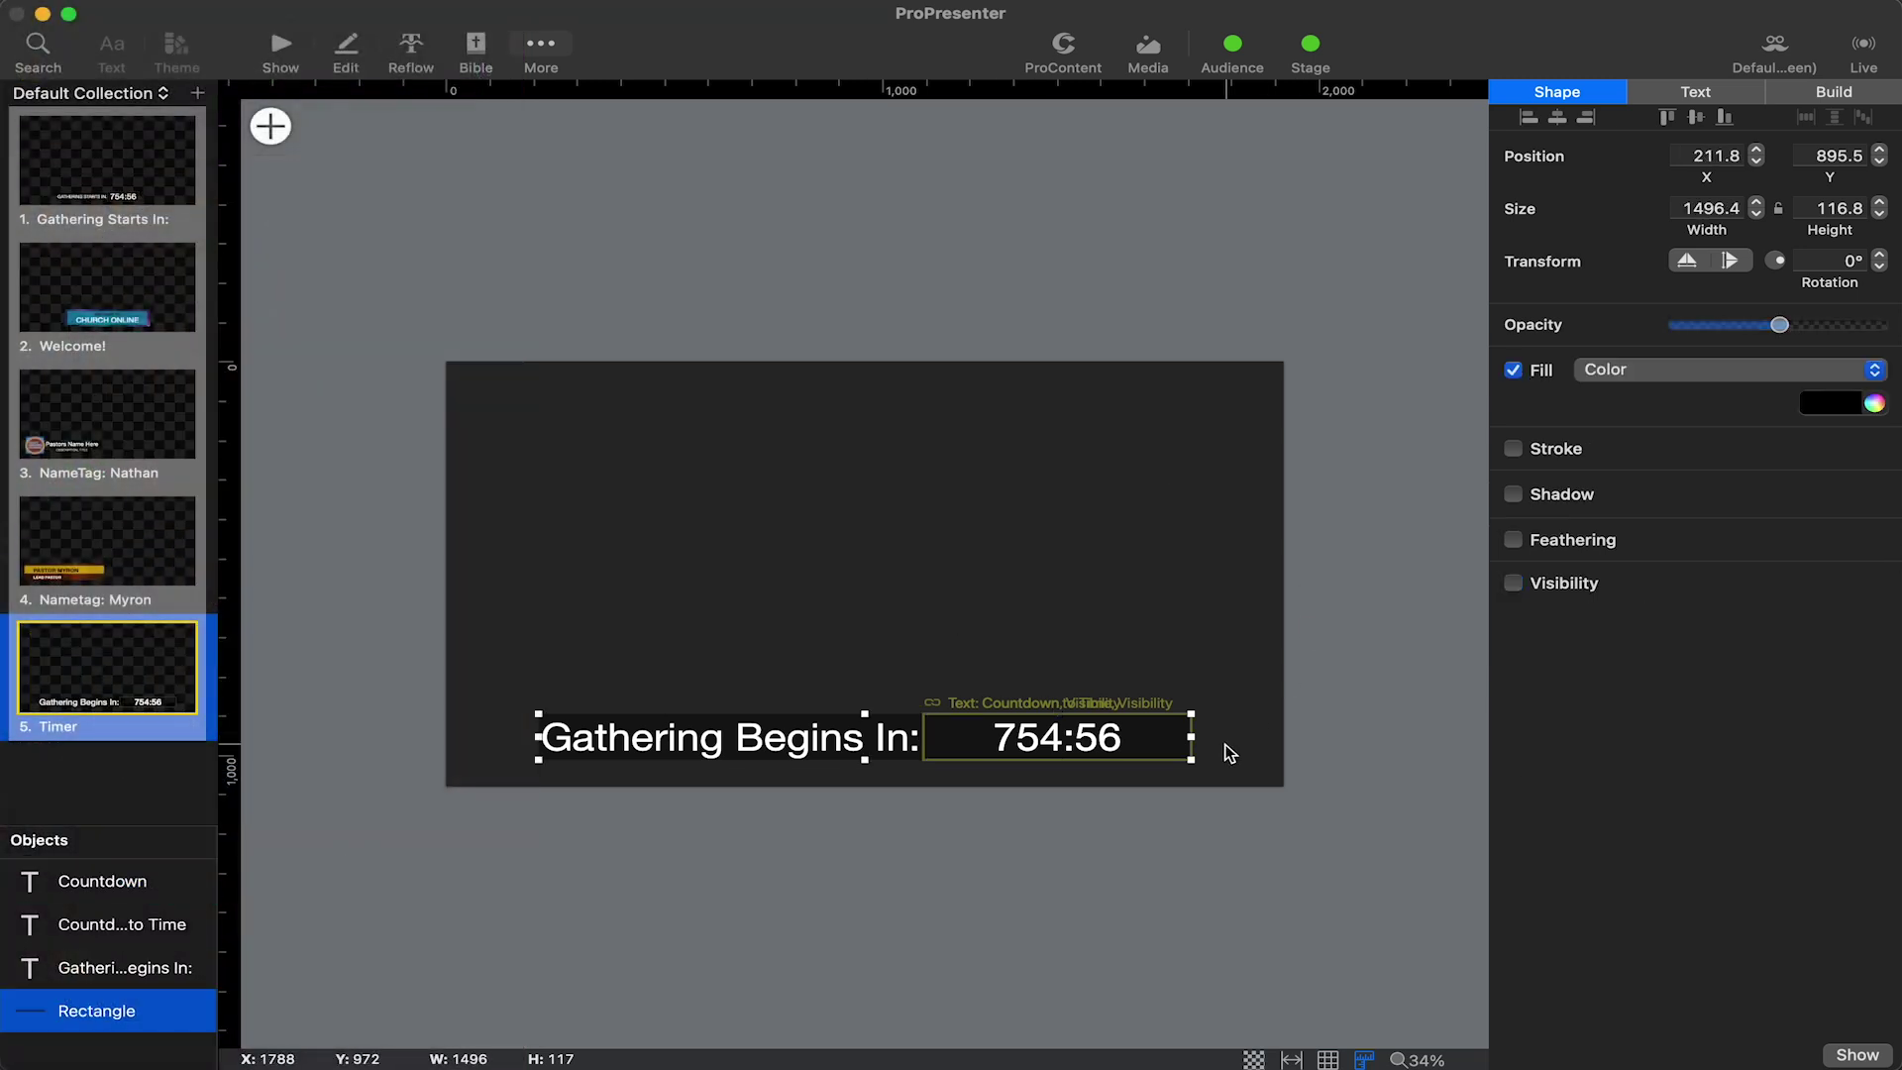
drag(1192, 733, 923, 737)
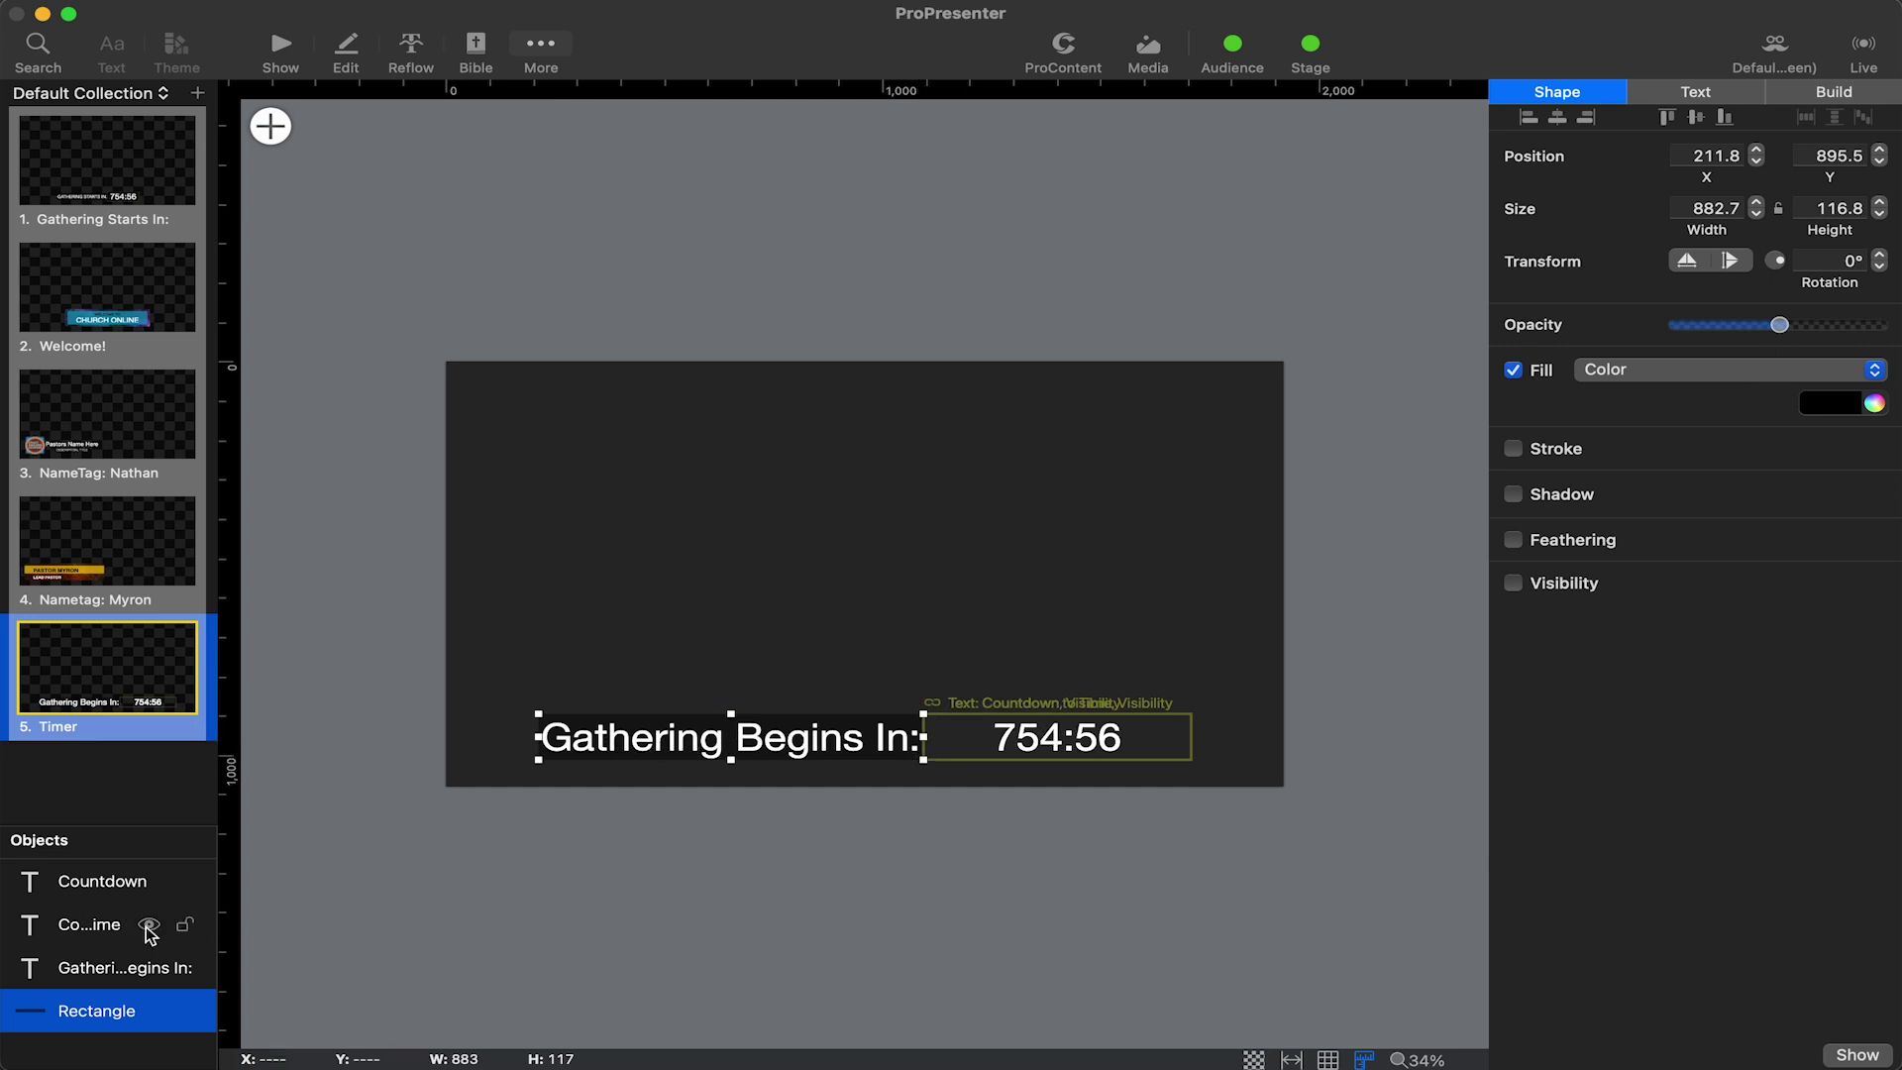
click(183, 880)
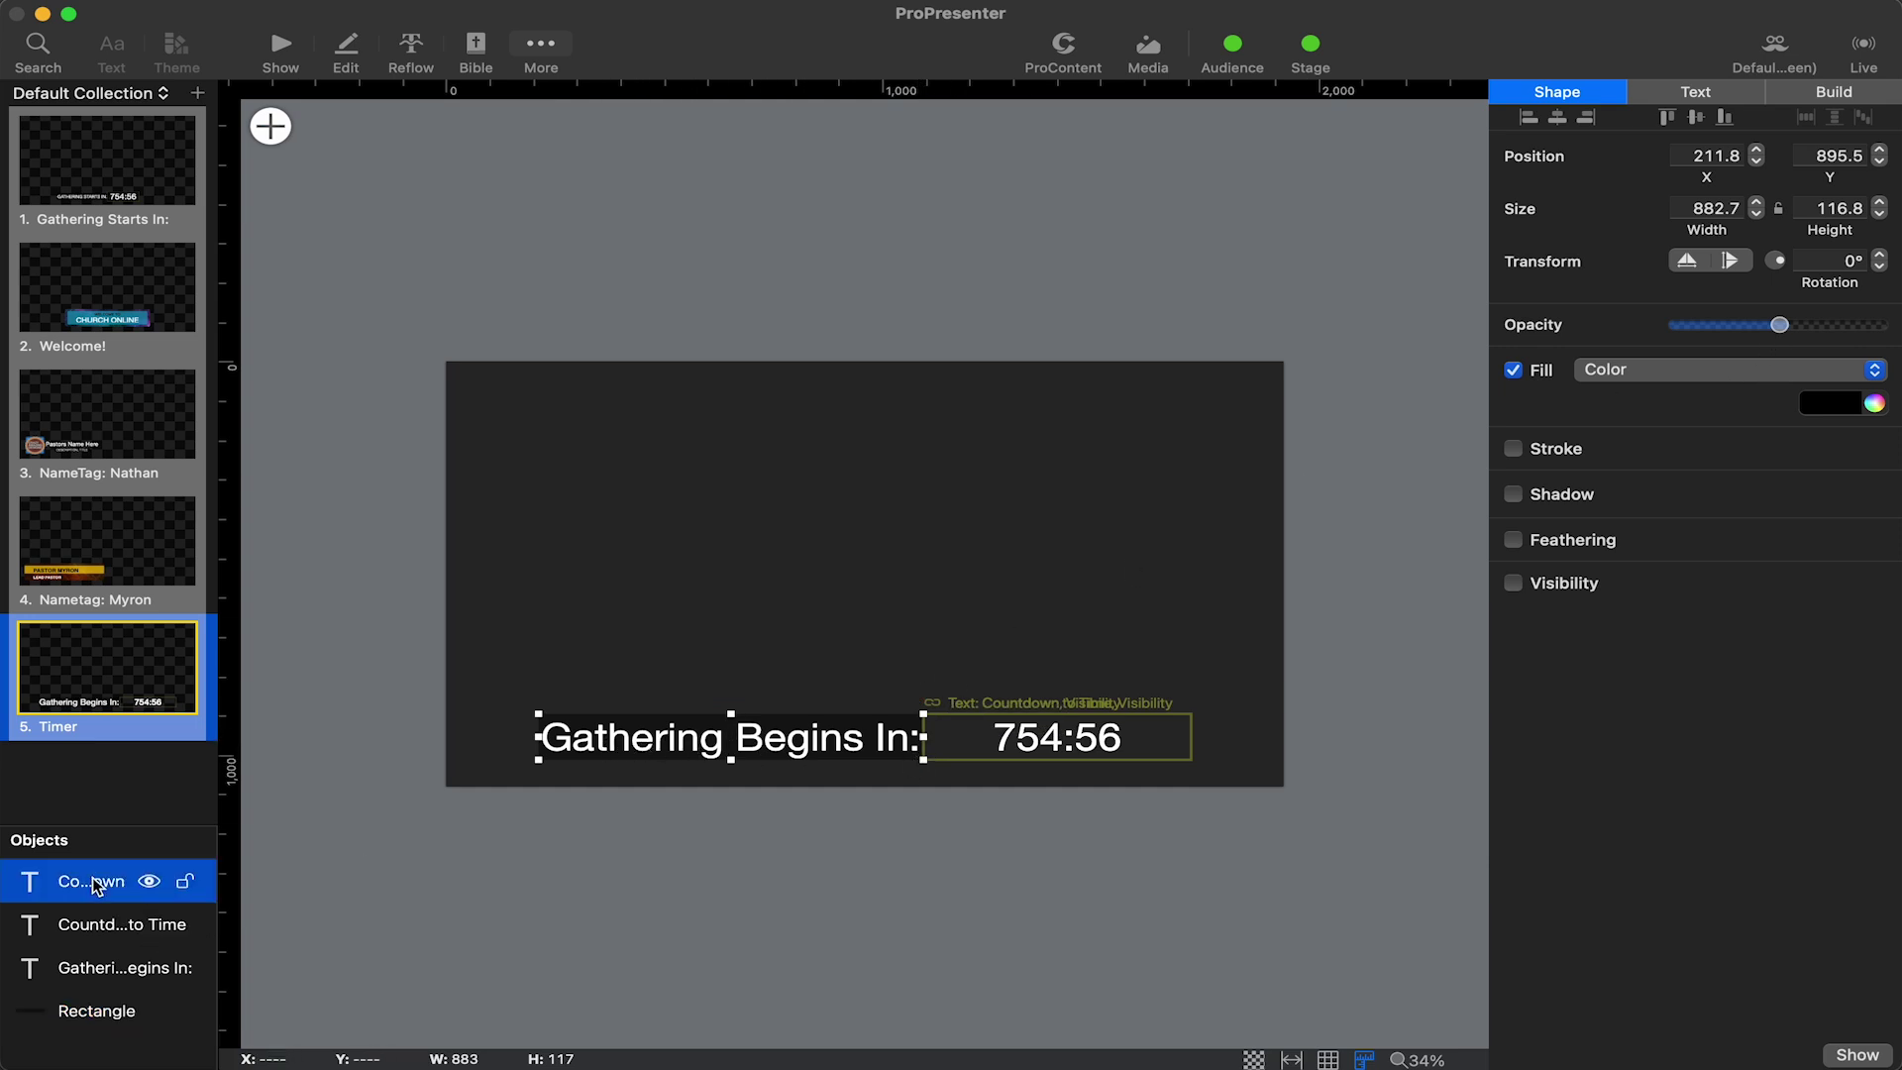
click(1513, 369)
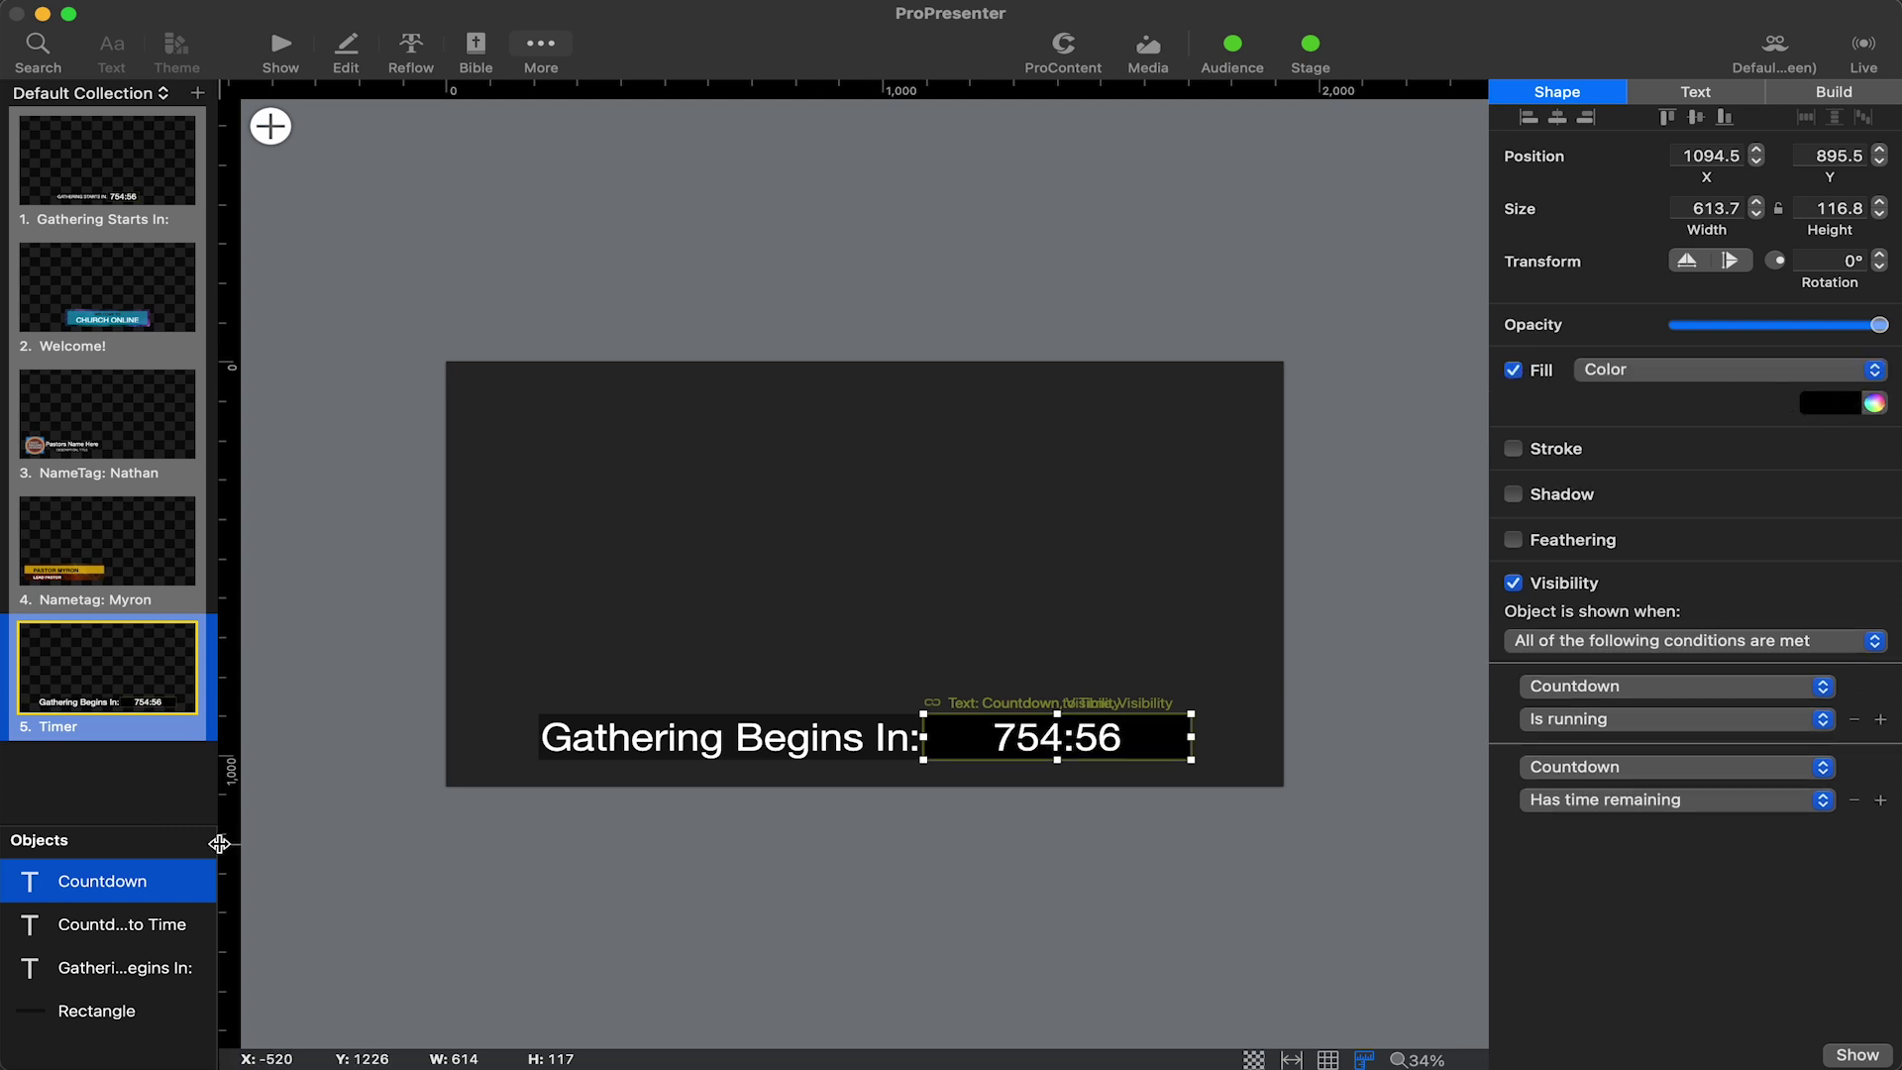
click(109, 923)
click(1512, 370)
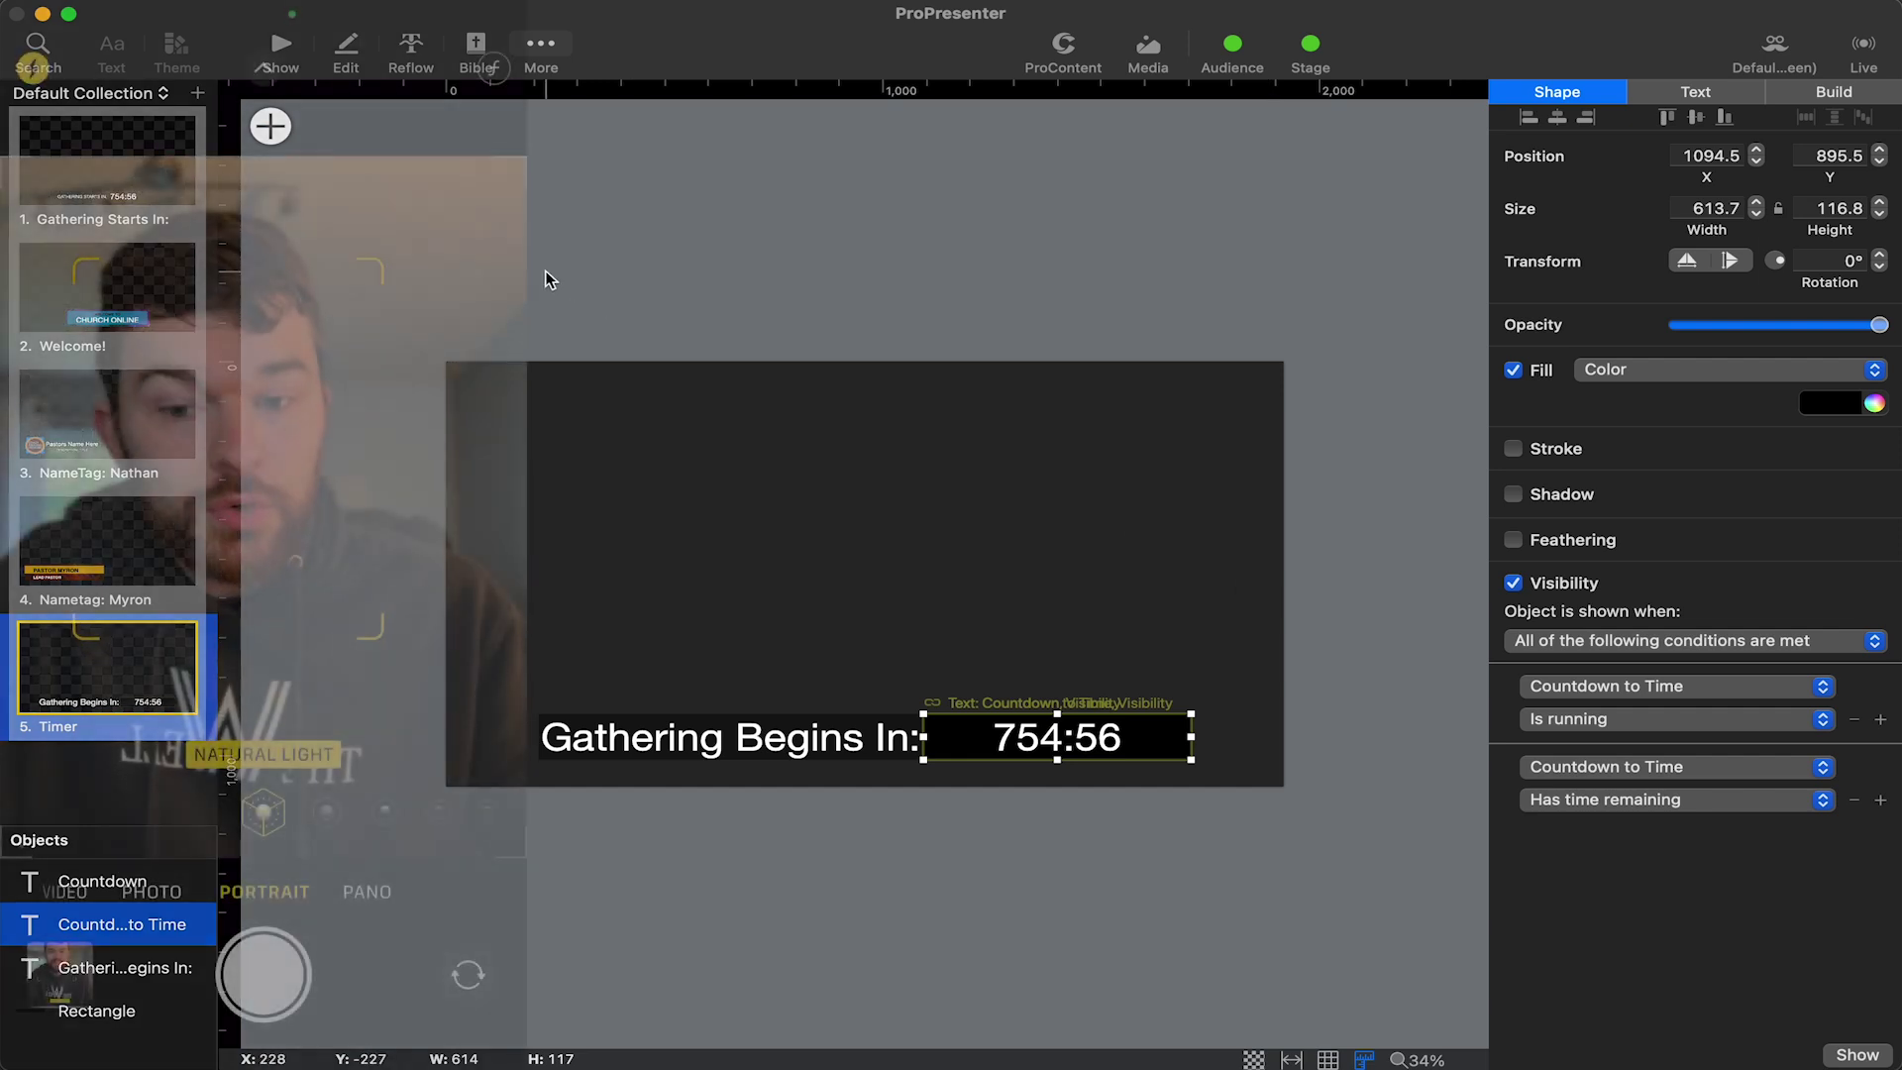
Step: Go back to the show view and reload the edited Timer prop by clearing and retriggering it
click(545, 273)
key(super+1)
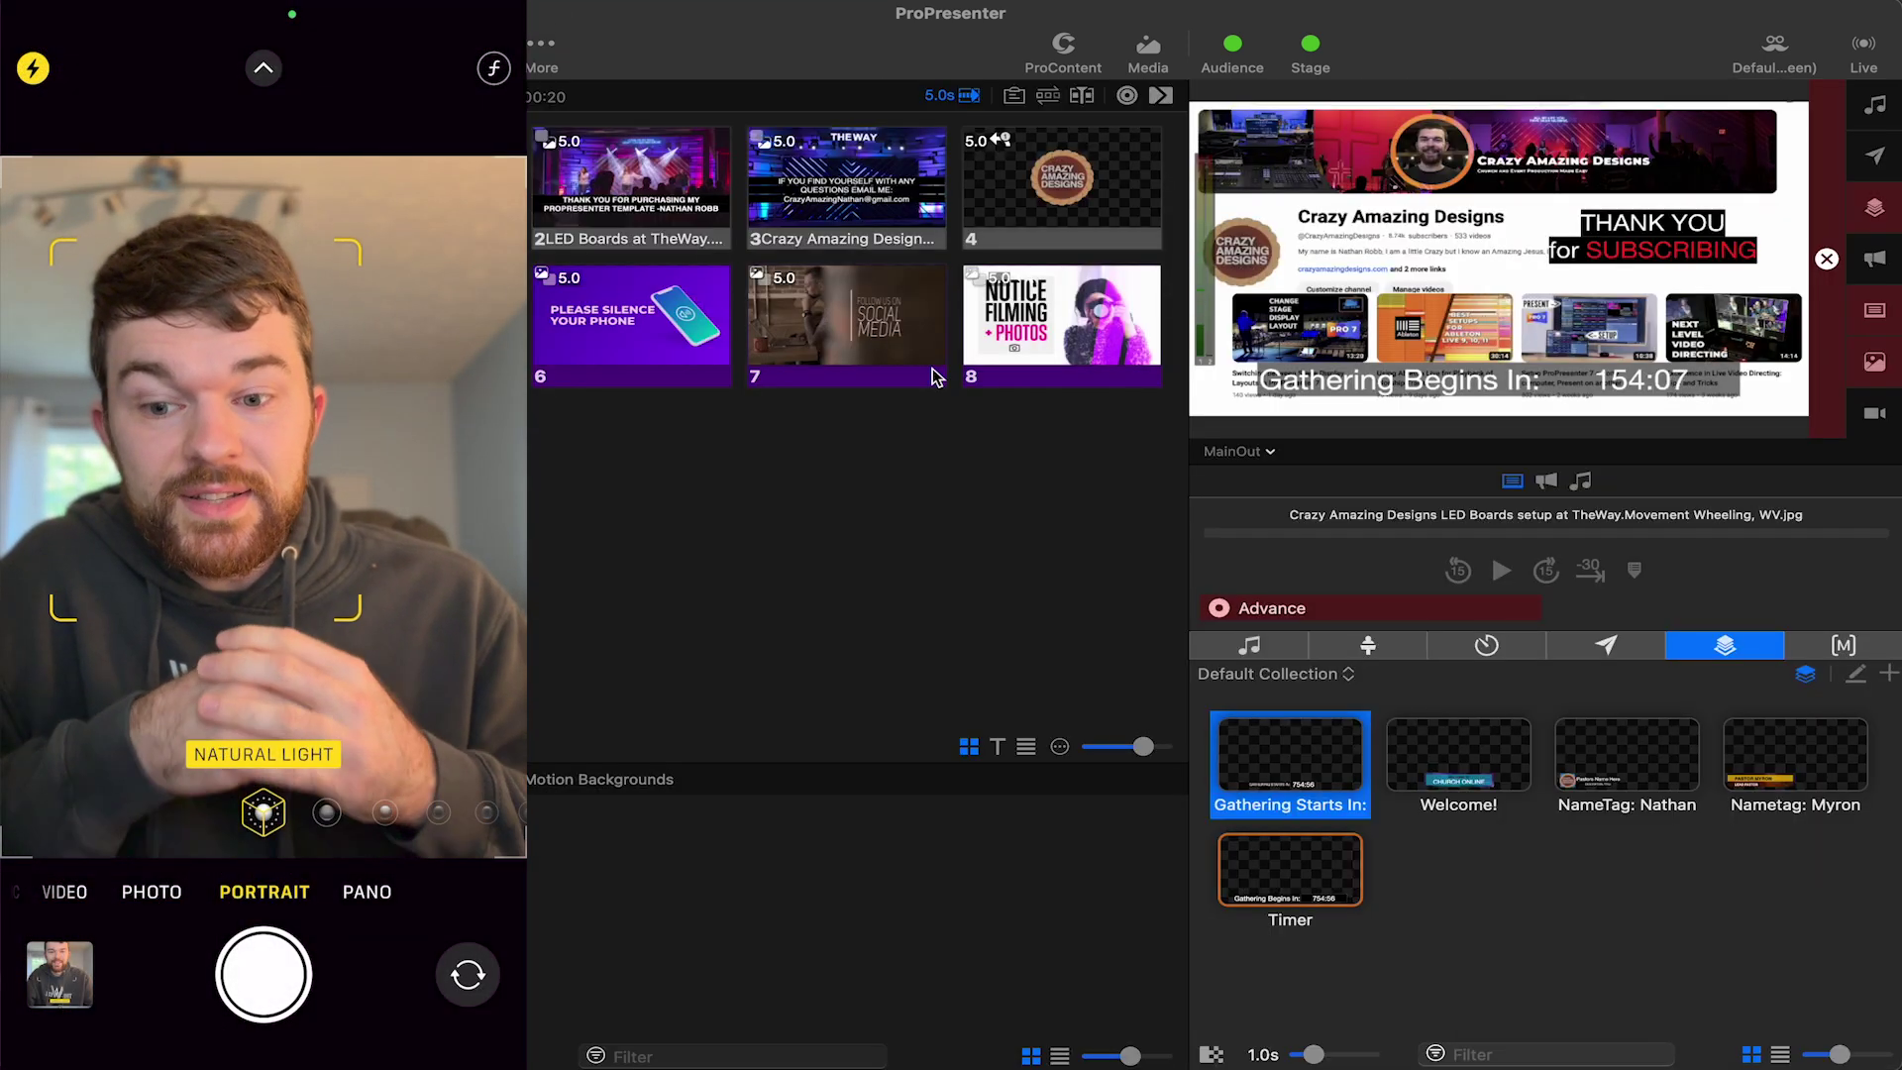
key(Left)
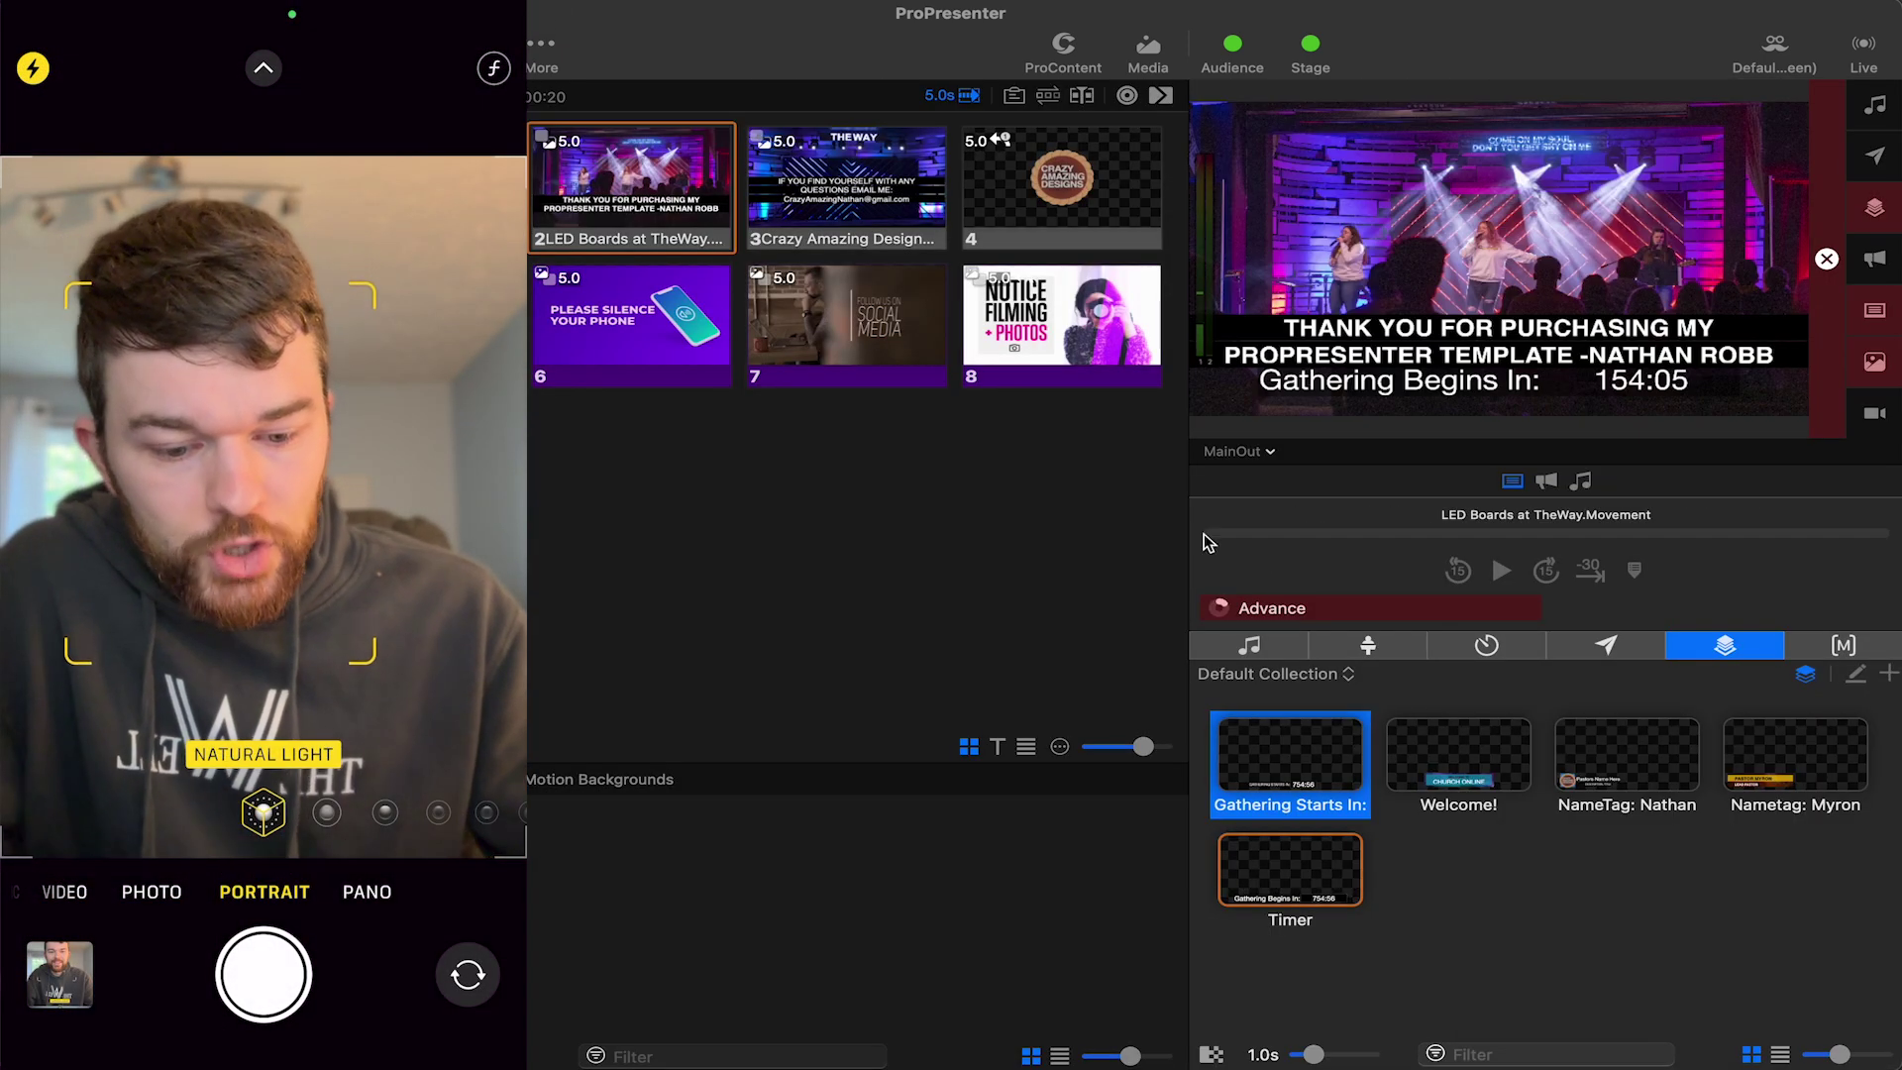
click(1298, 867)
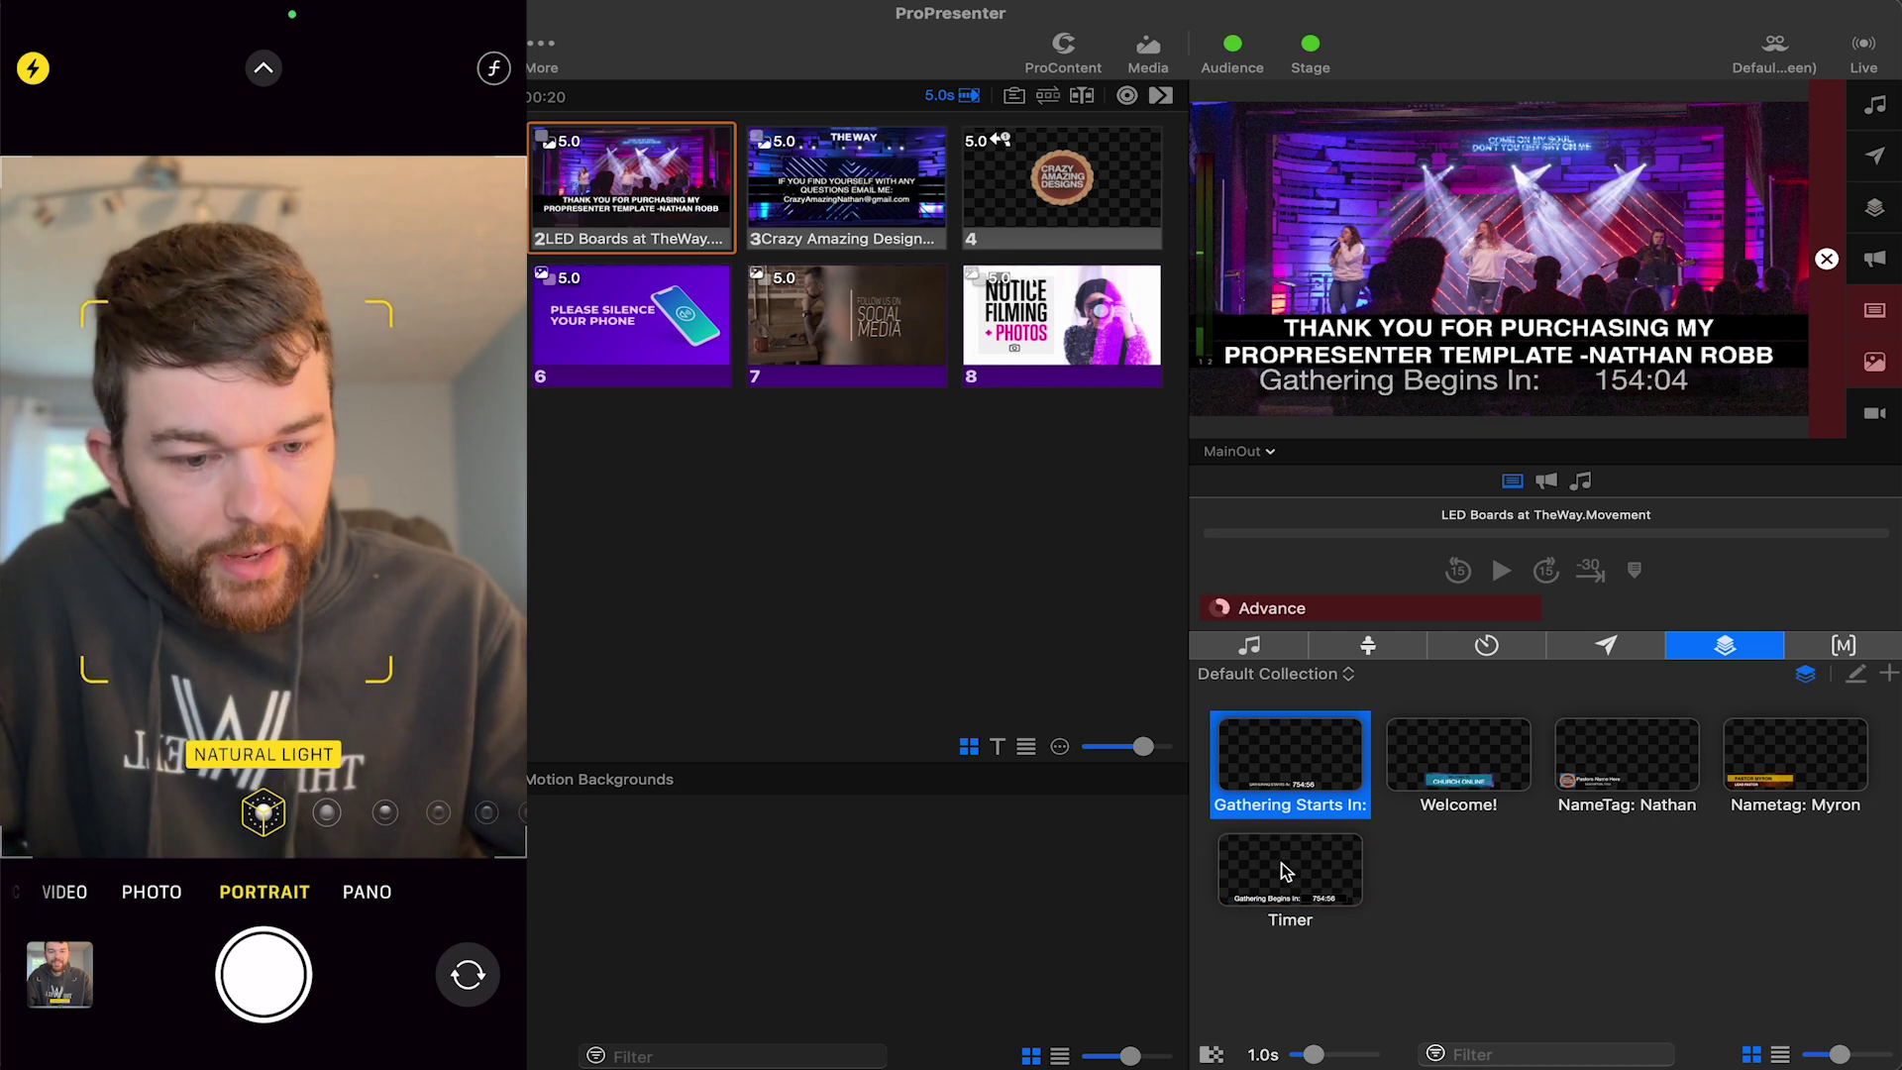
click(1401, 871)
key(Right)
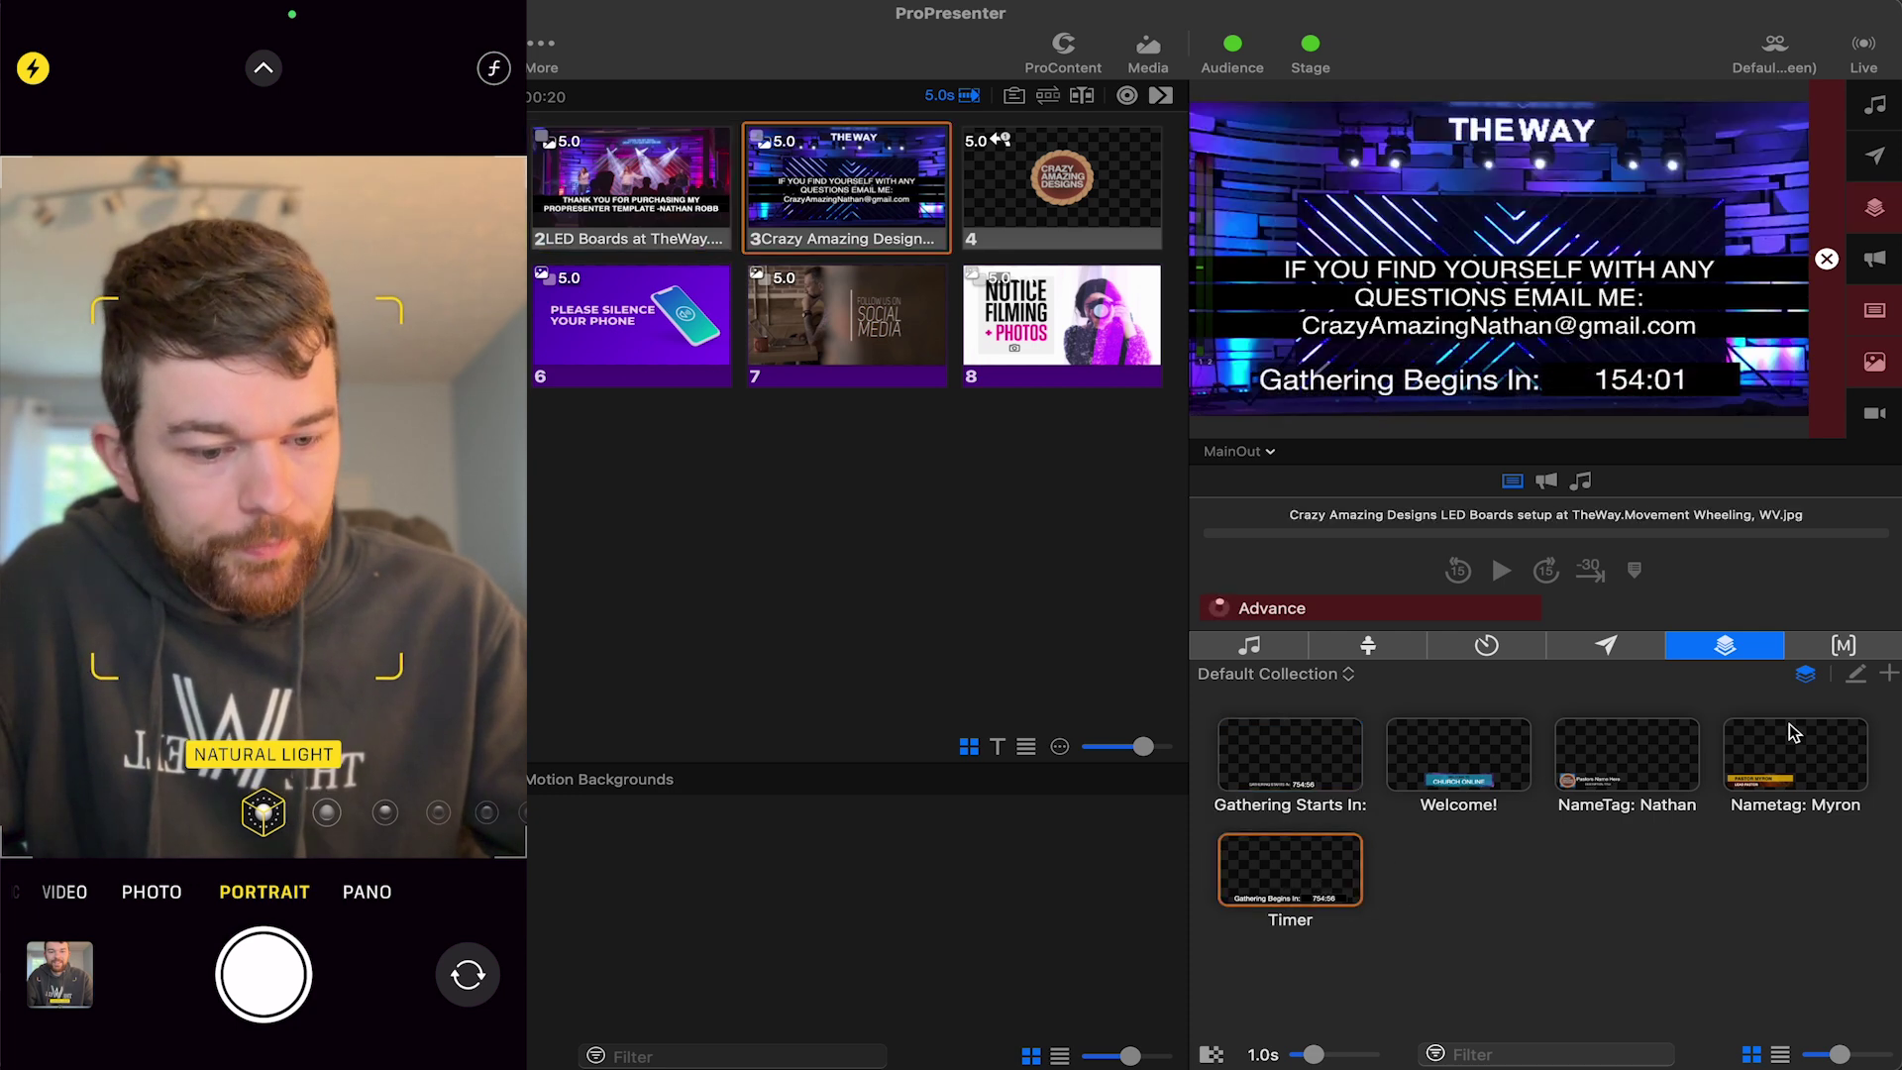
key(Right)
Step: Reset Countdown to Time, start both timers, and repeatedly stop and restart Countdown to test the live prop
click(1486, 644)
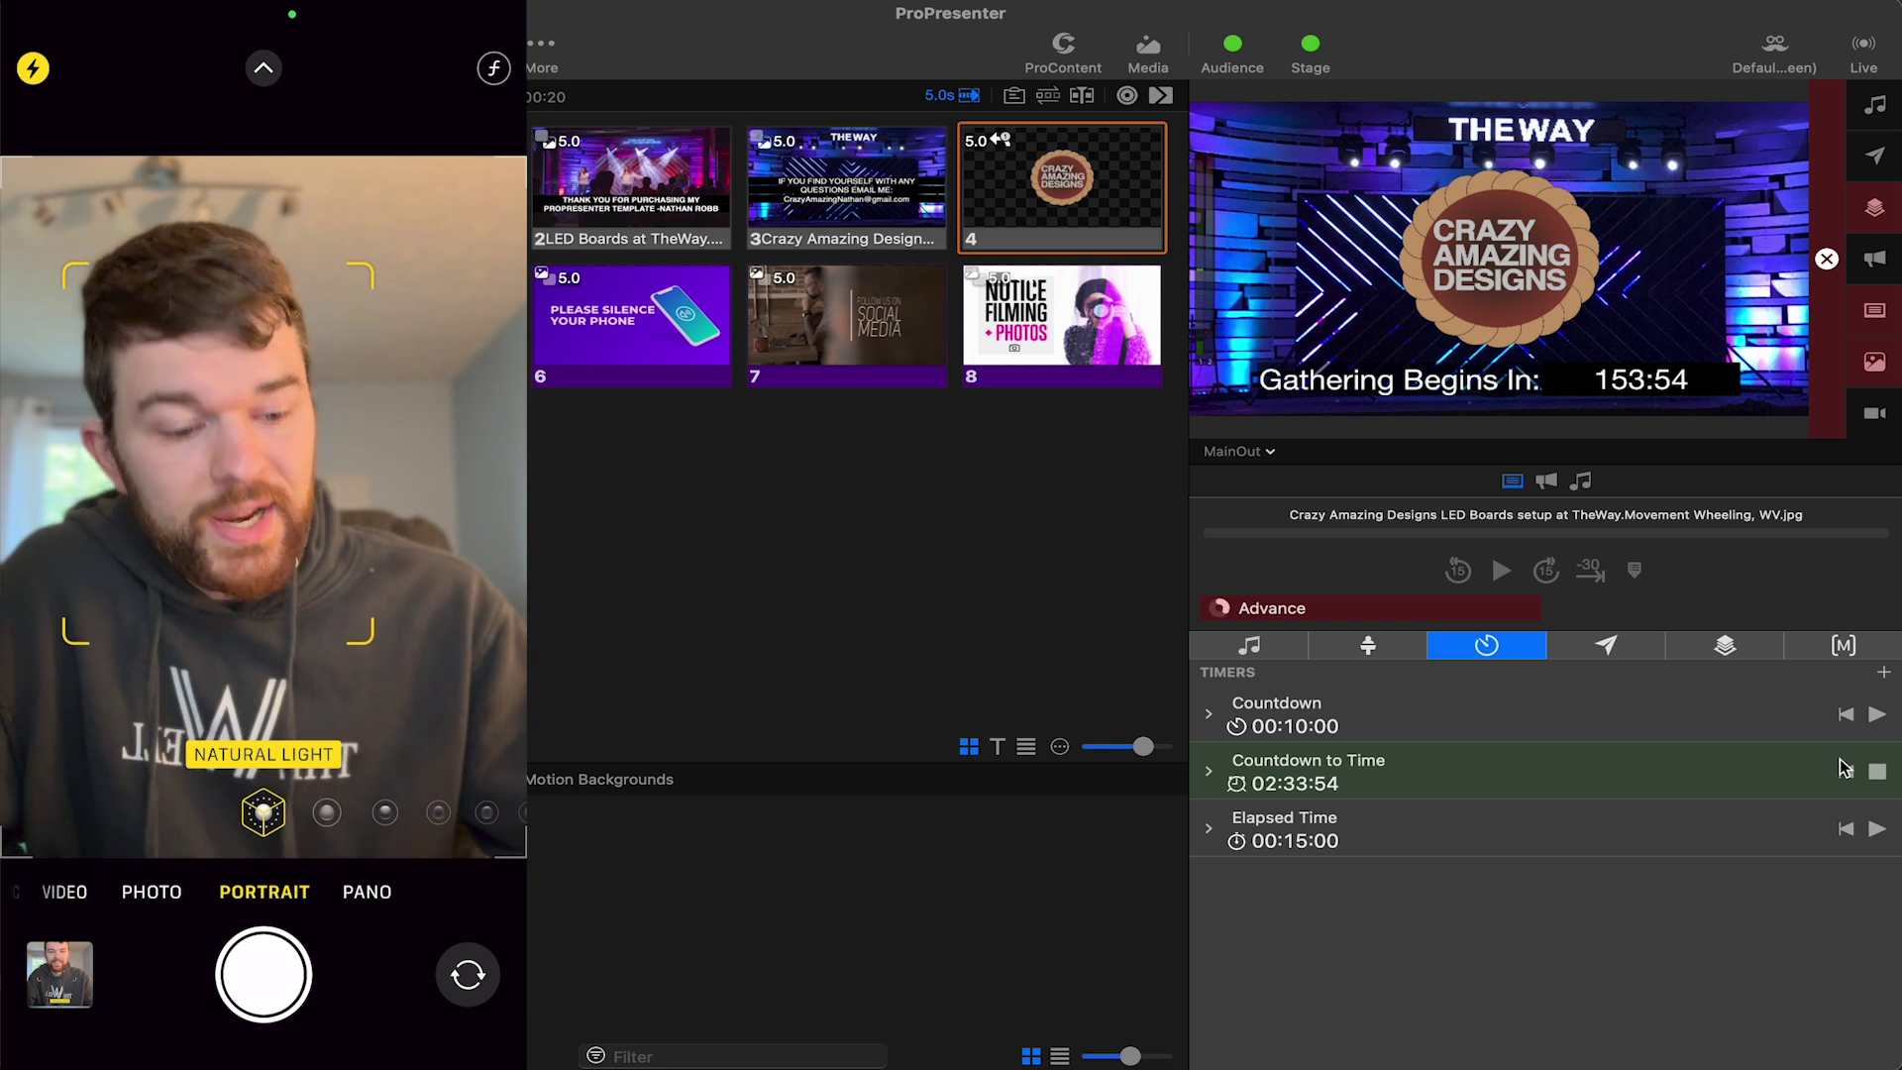
click(1846, 774)
click(1876, 717)
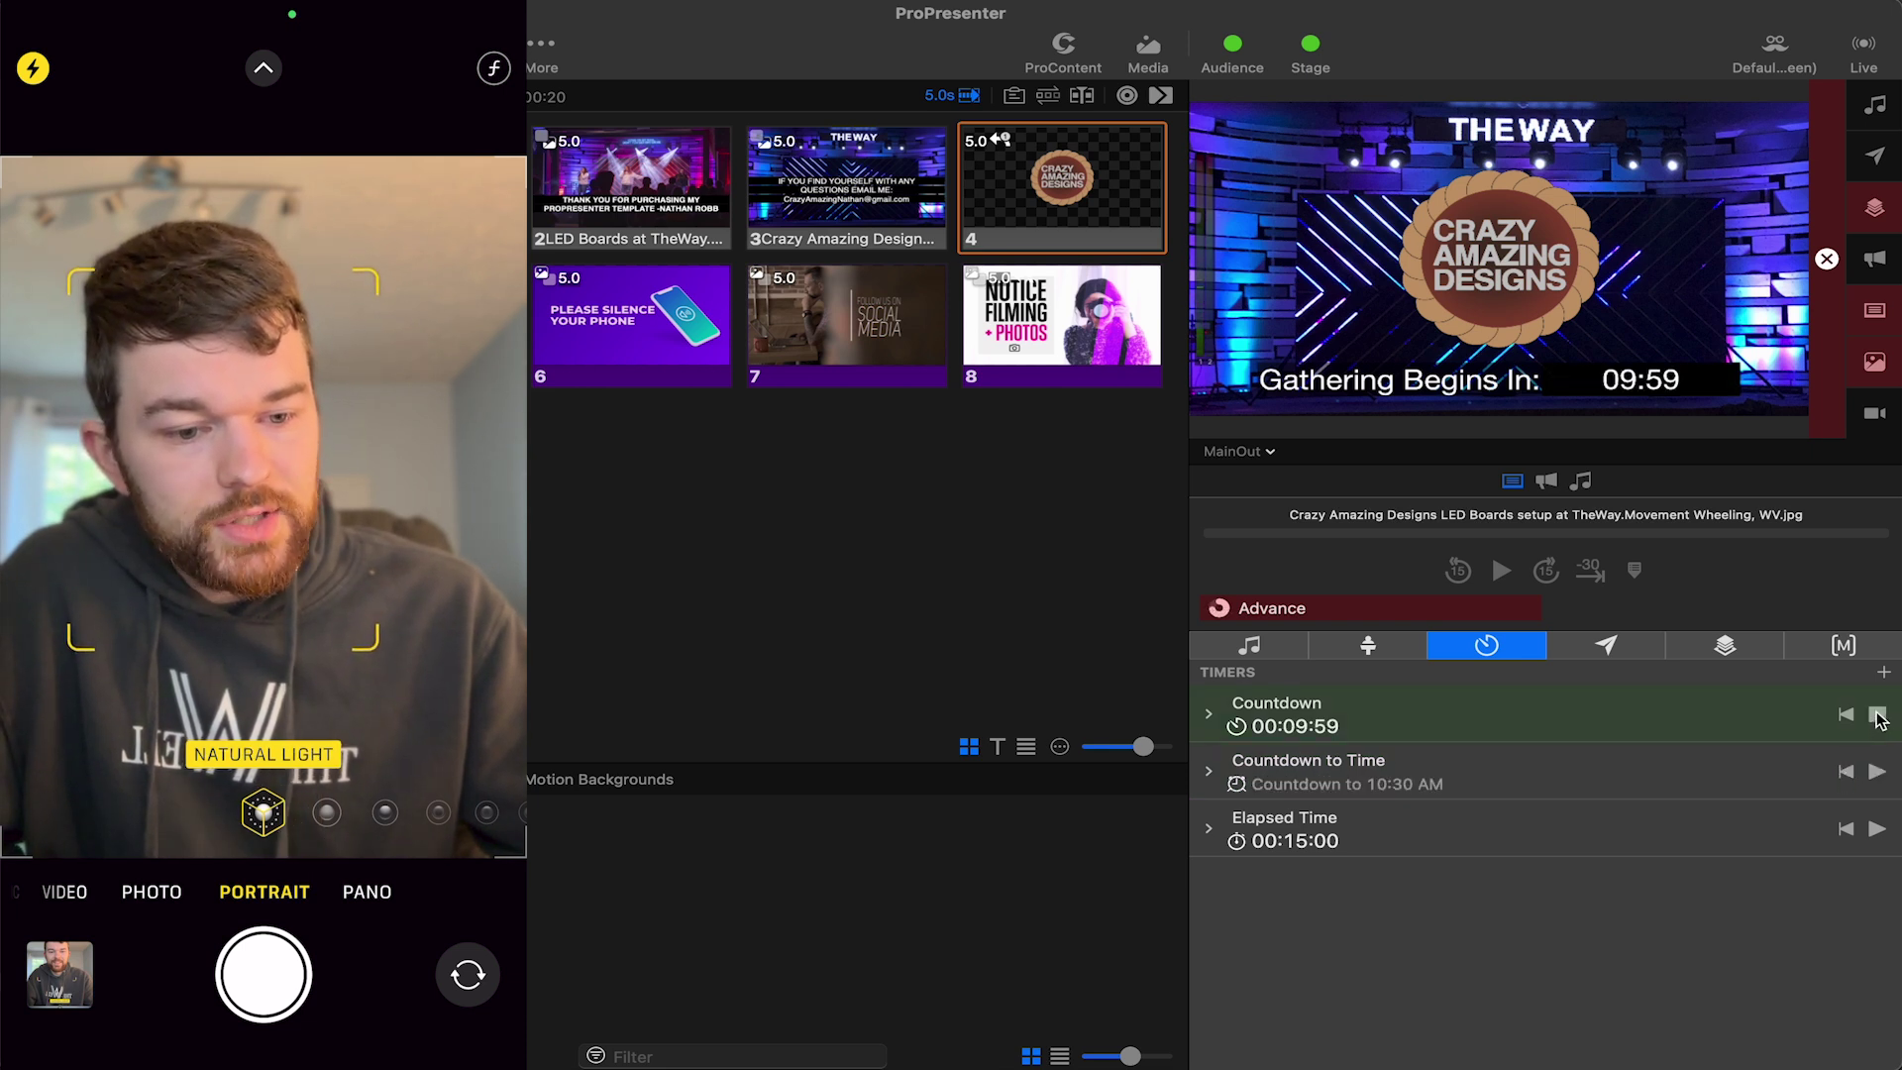
click(1879, 770)
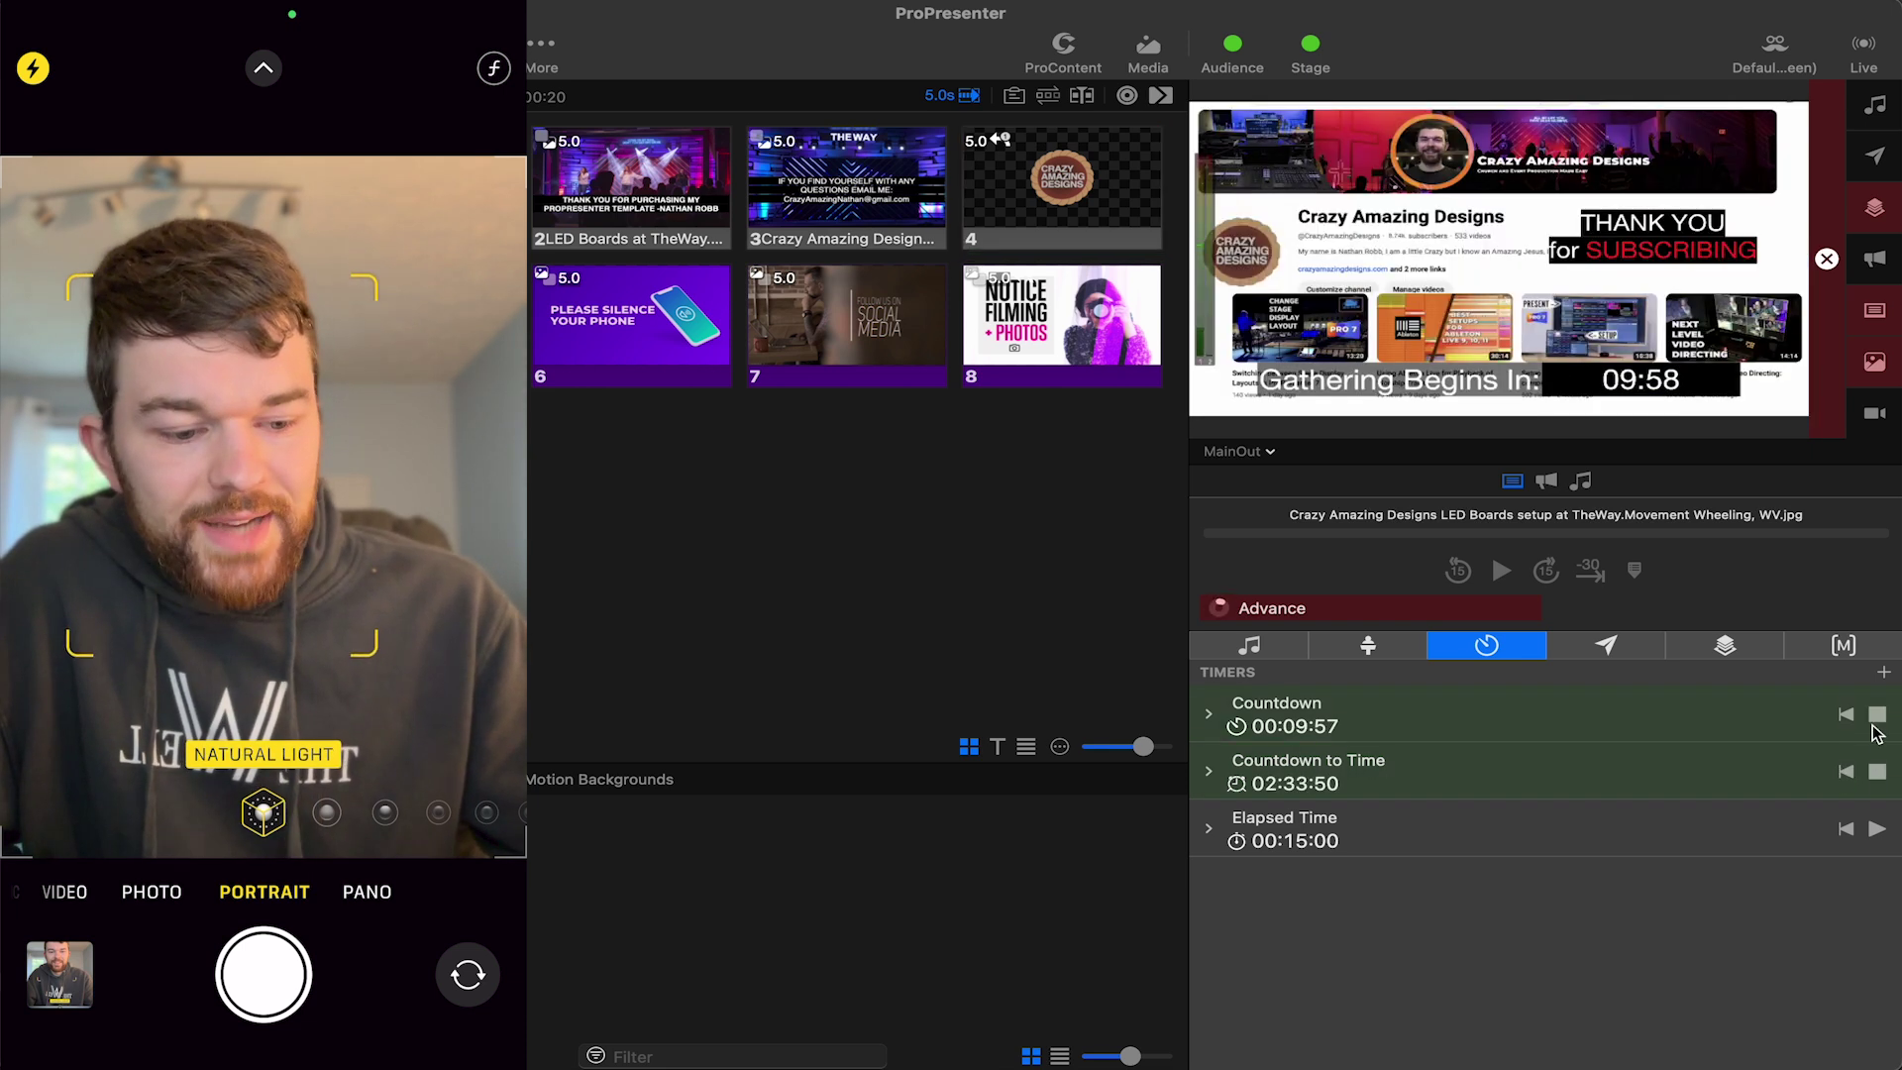
click(1877, 717)
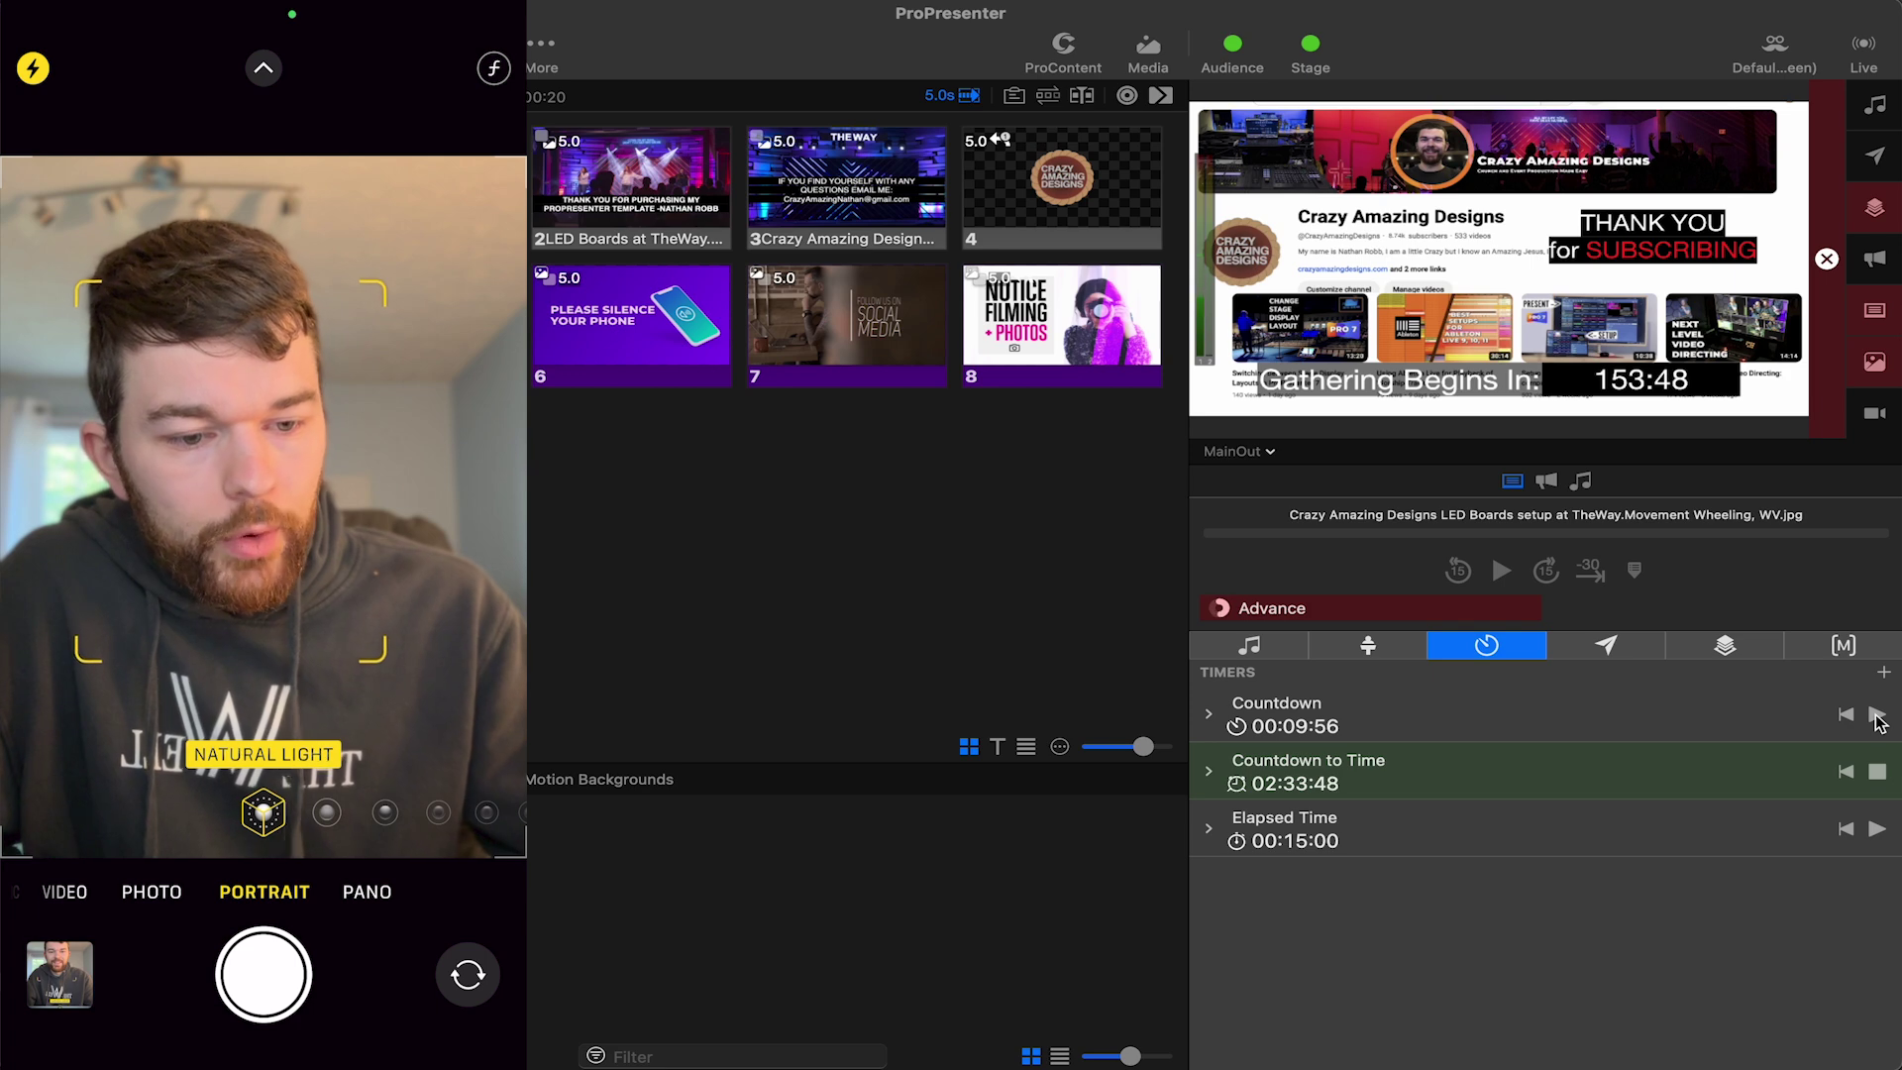
click(1878, 717)
click(1877, 715)
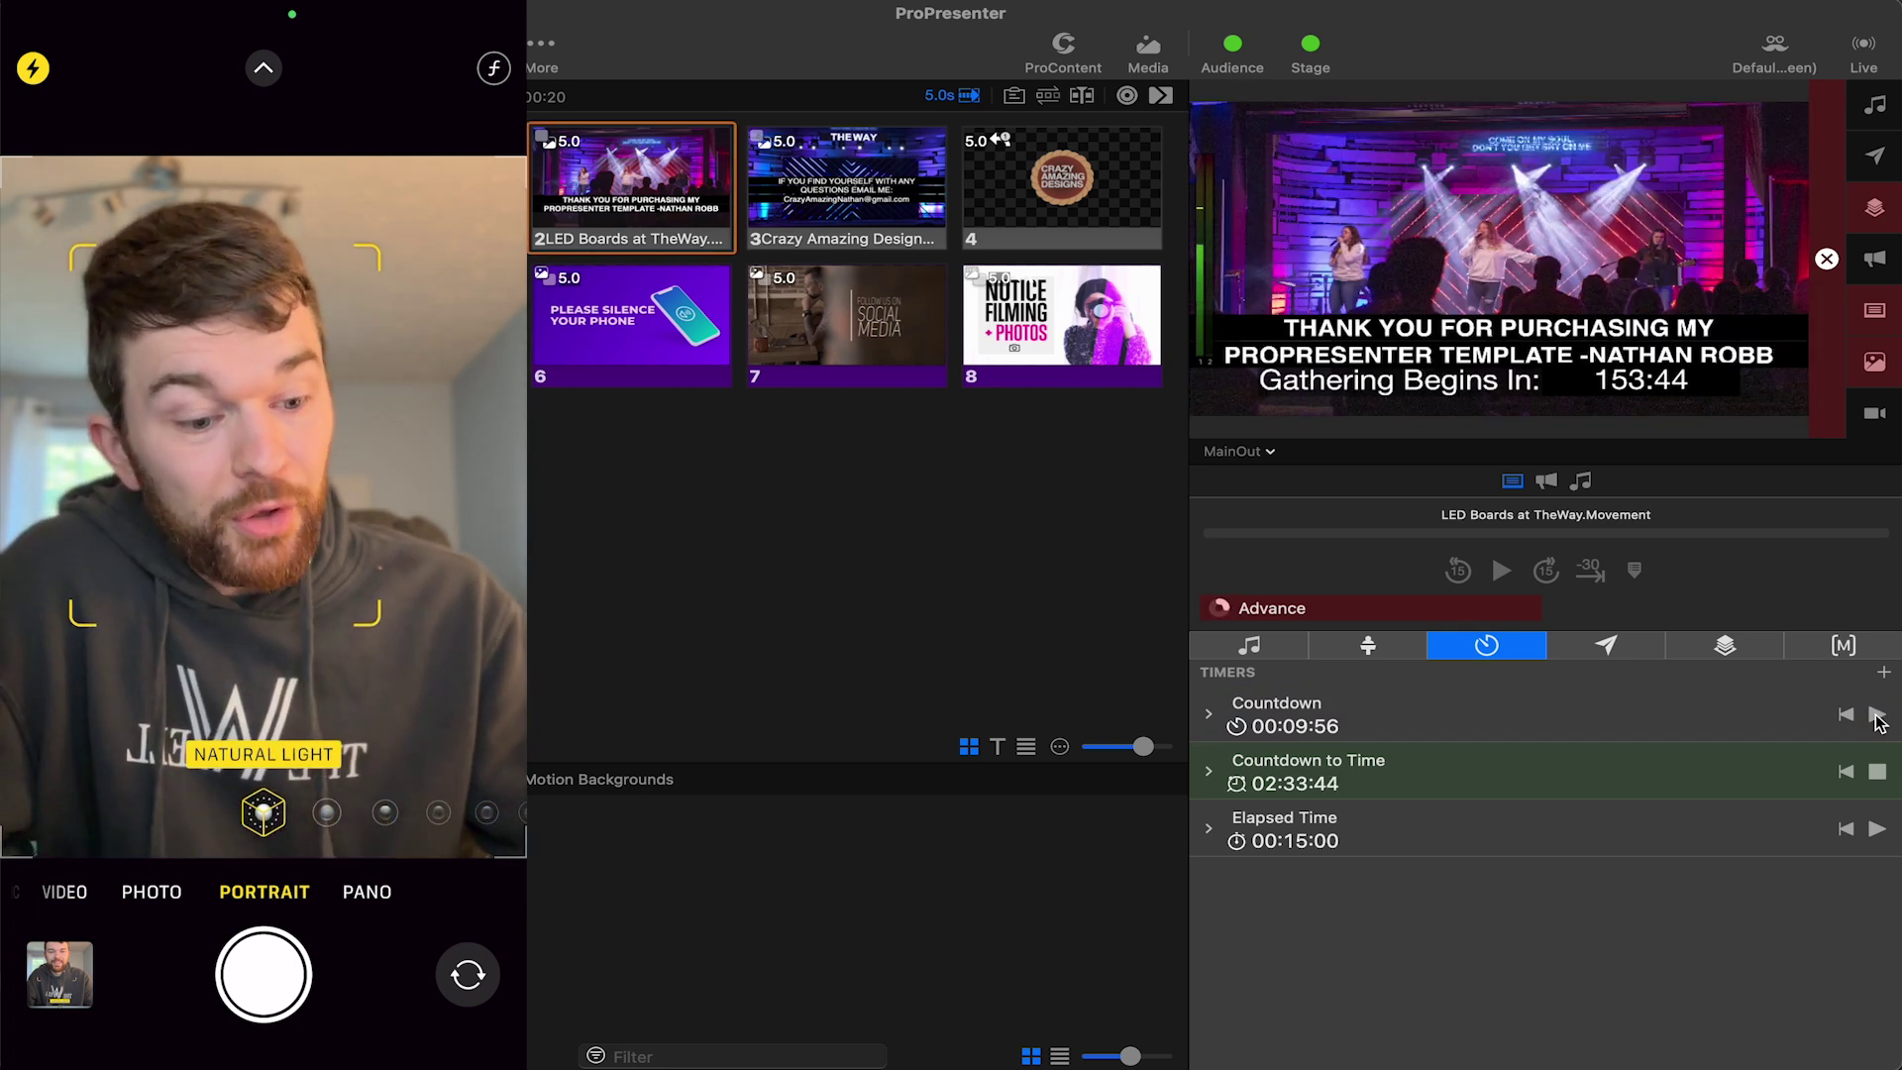
click(1878, 715)
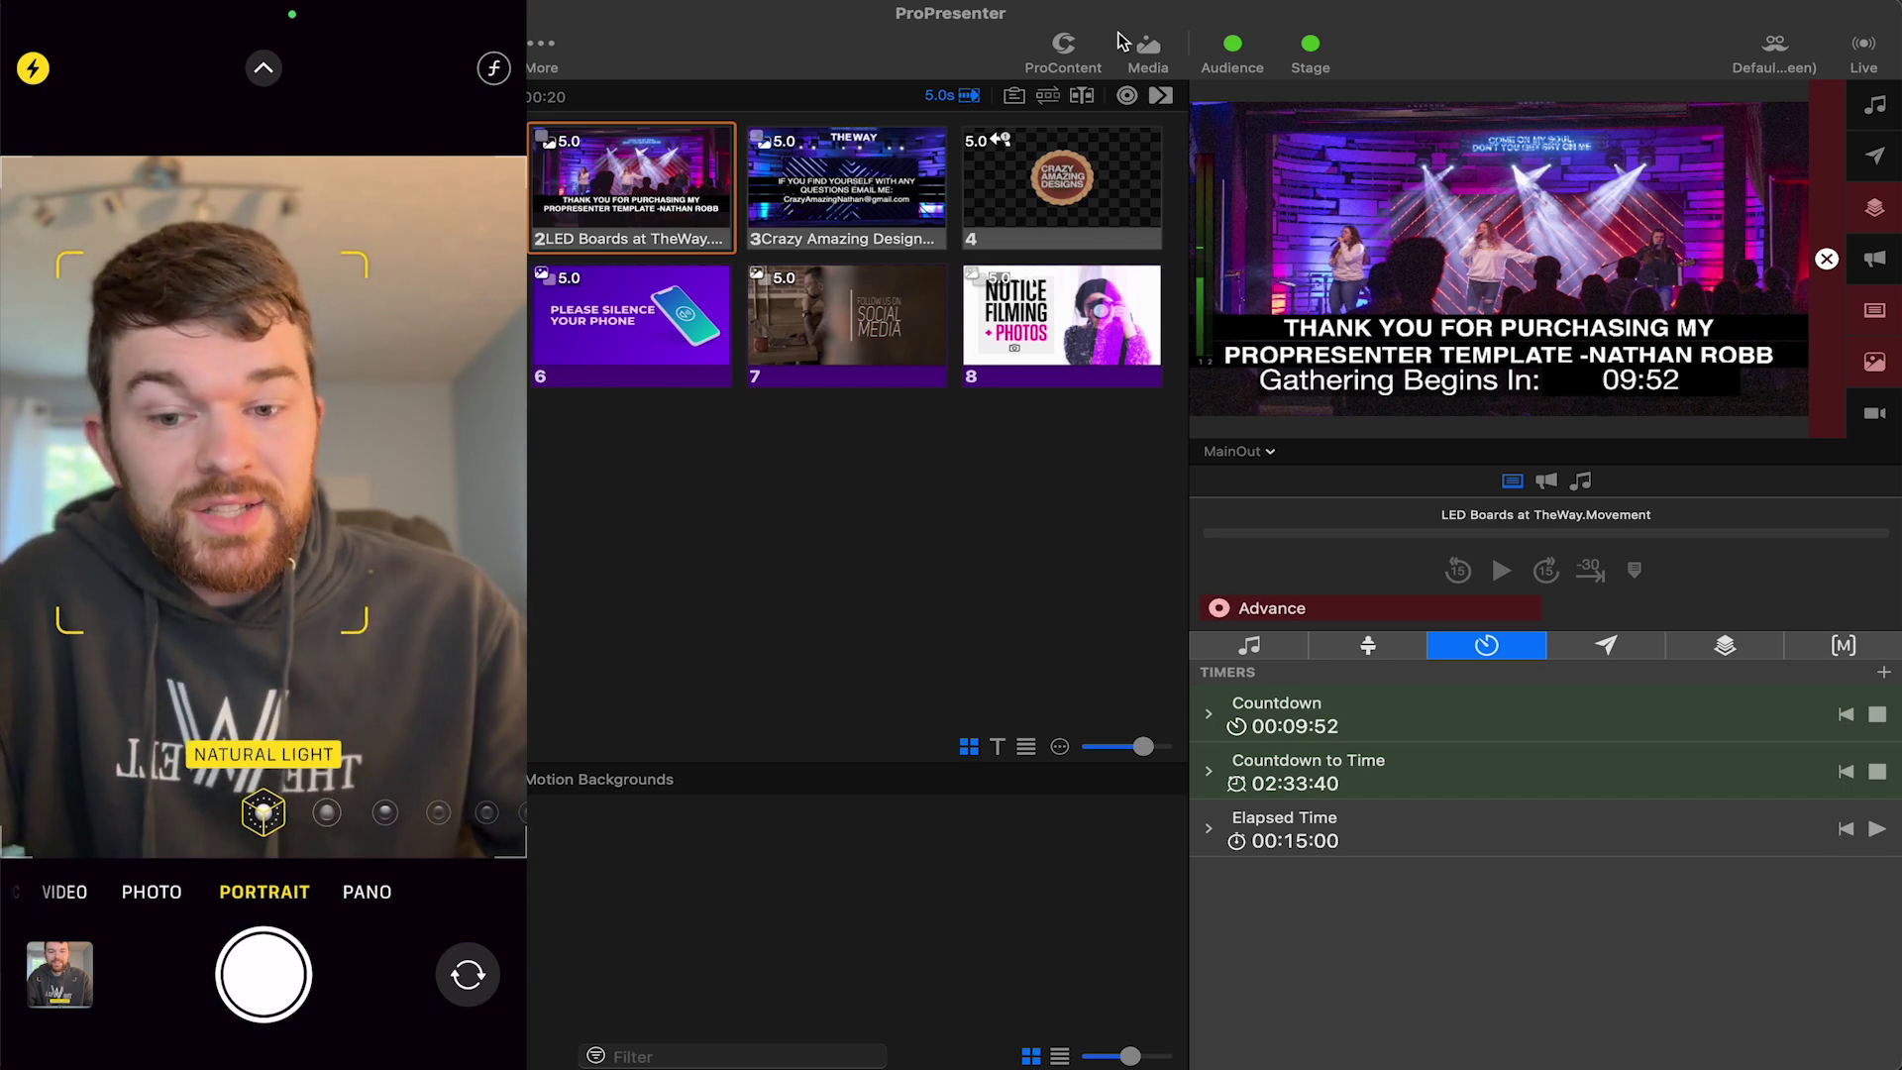
Step: Open the Timer prop for editing and review the fill and visibility conditions of the Countdown and Countdown to Time texts
click(1772, 645)
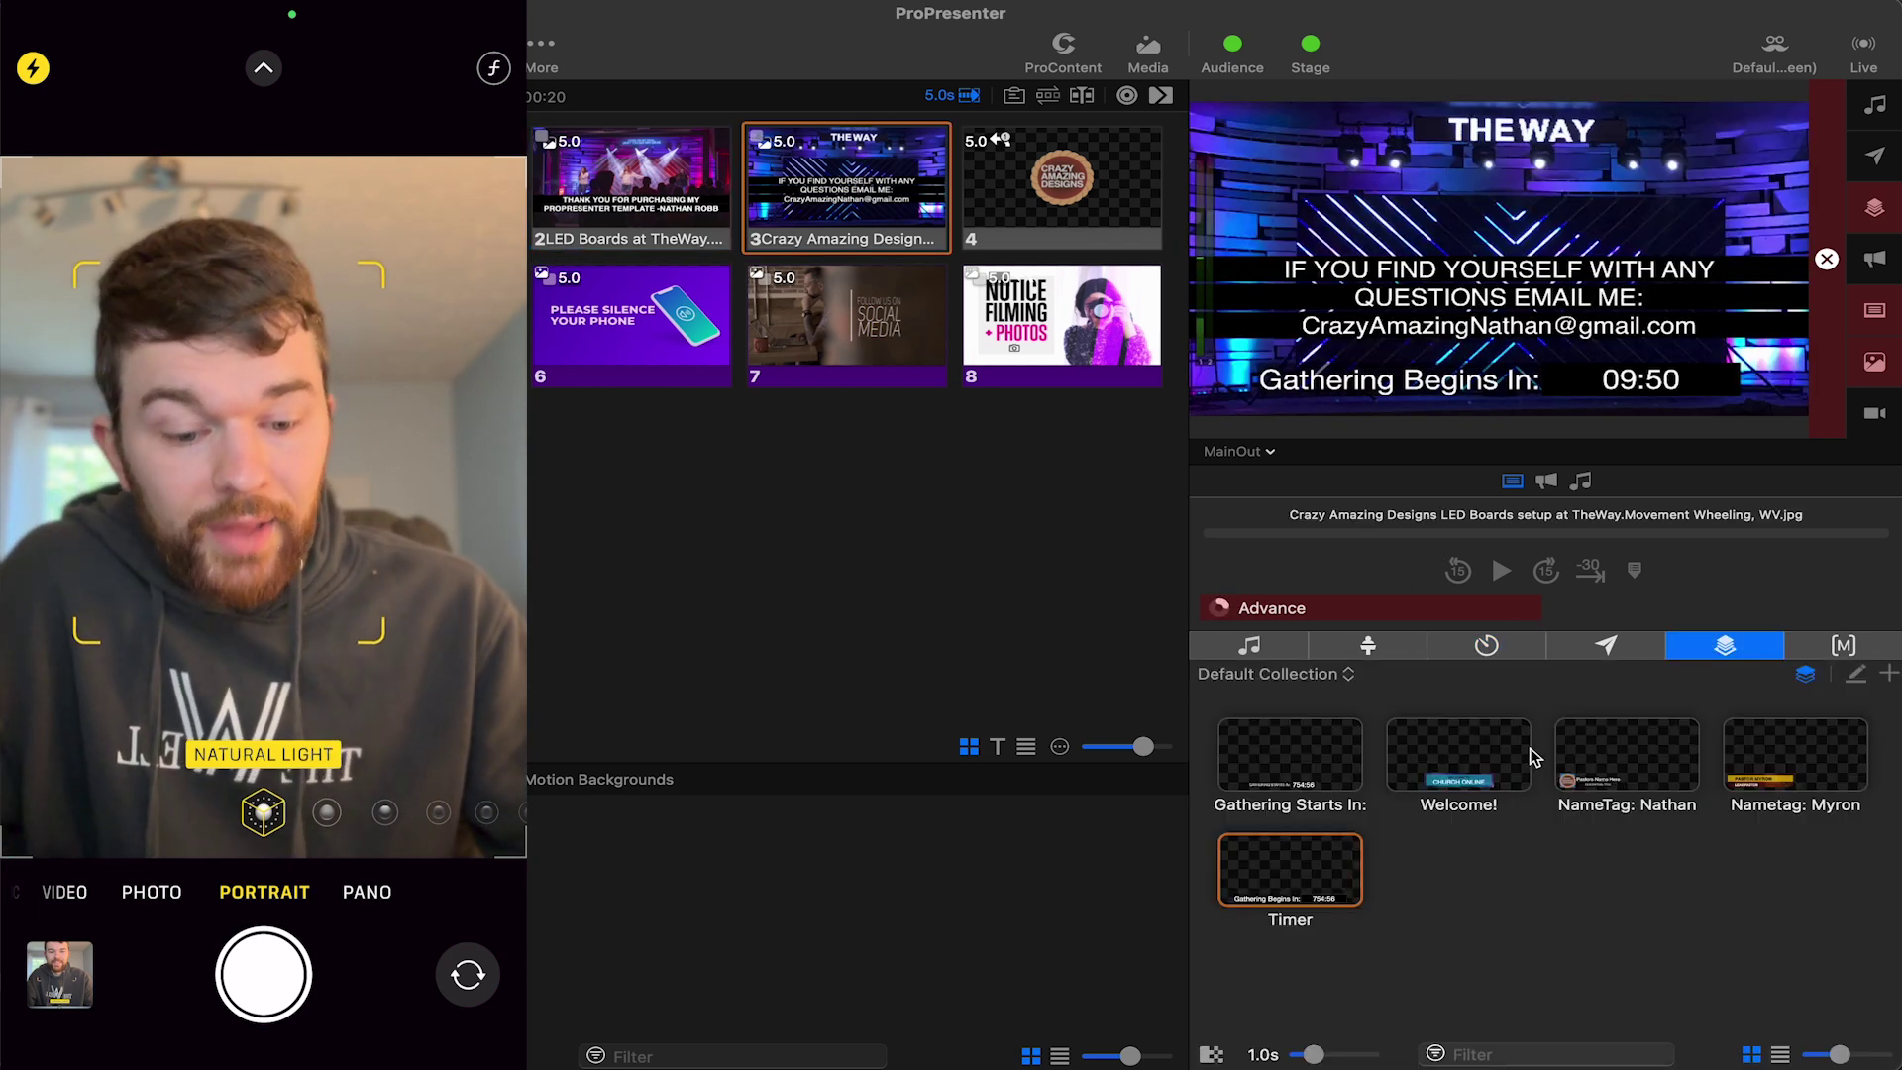
right_click(1303, 866)
click(1456, 815)
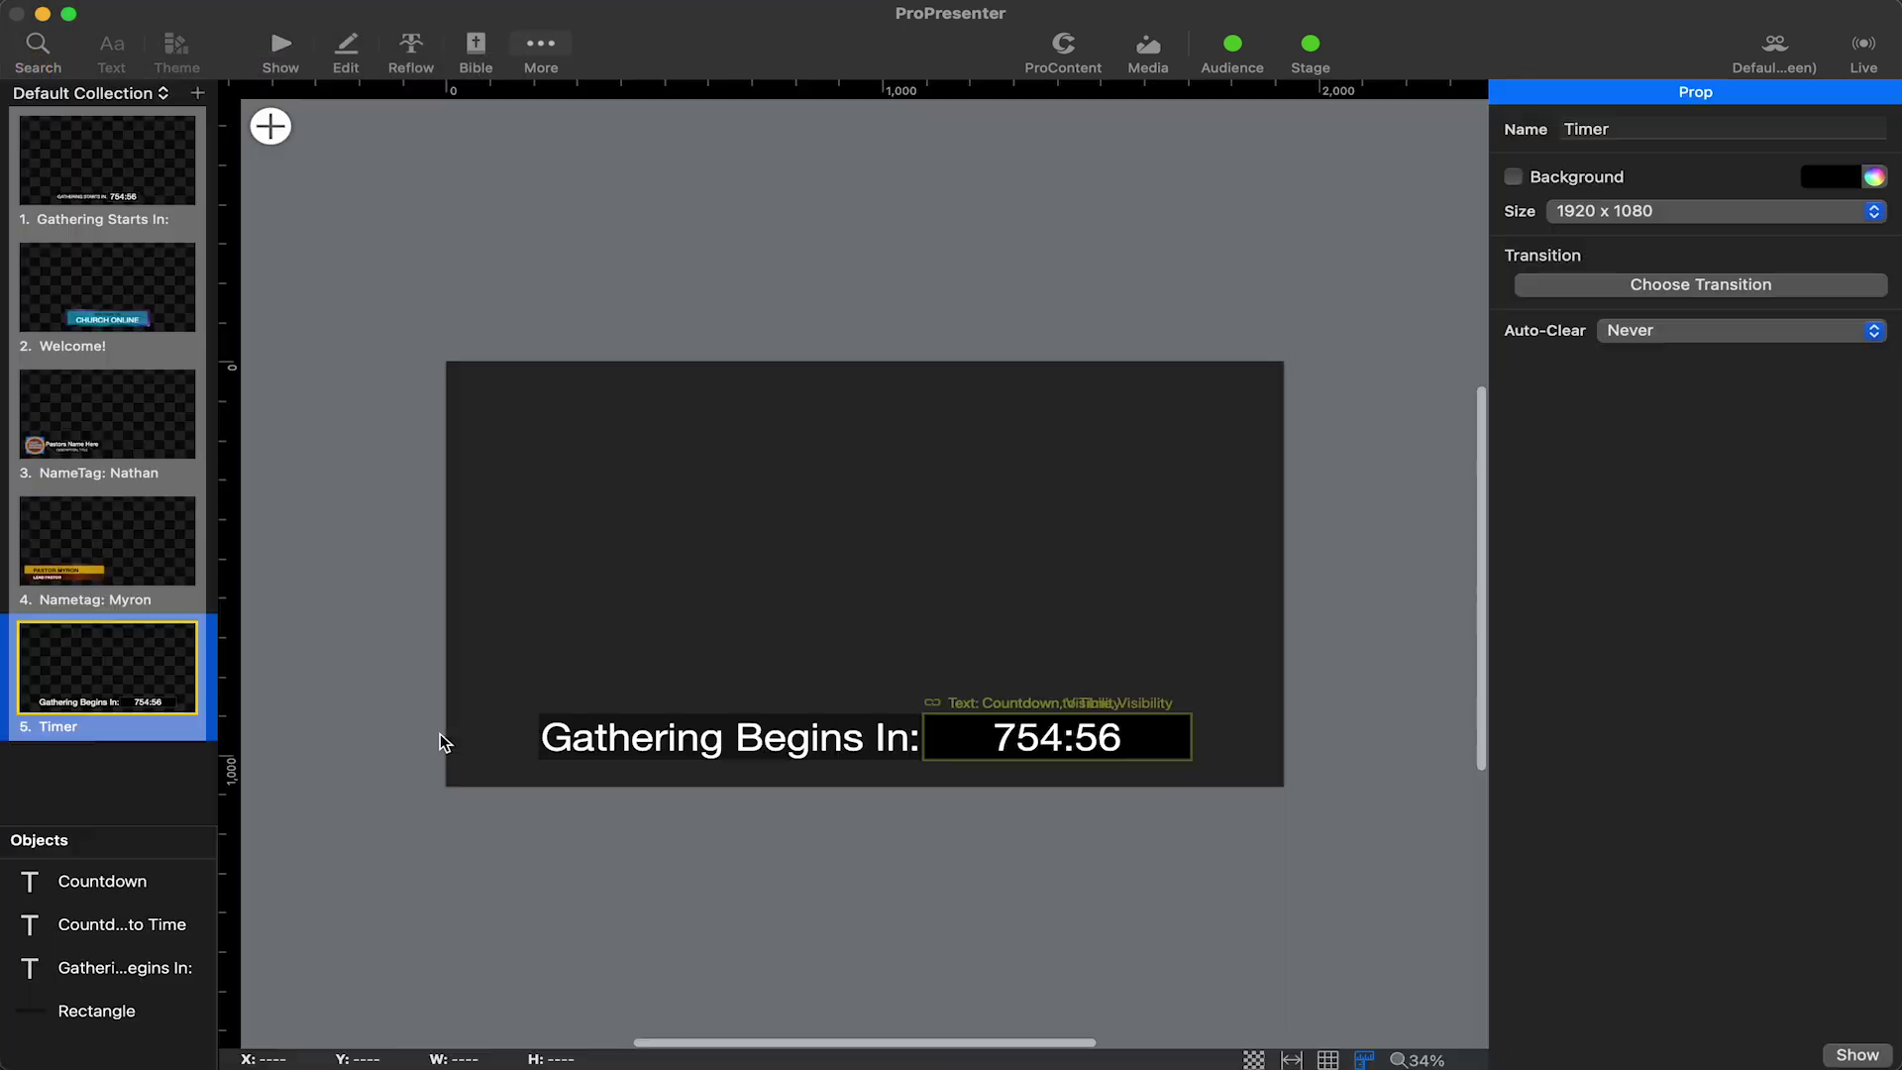
click(109, 881)
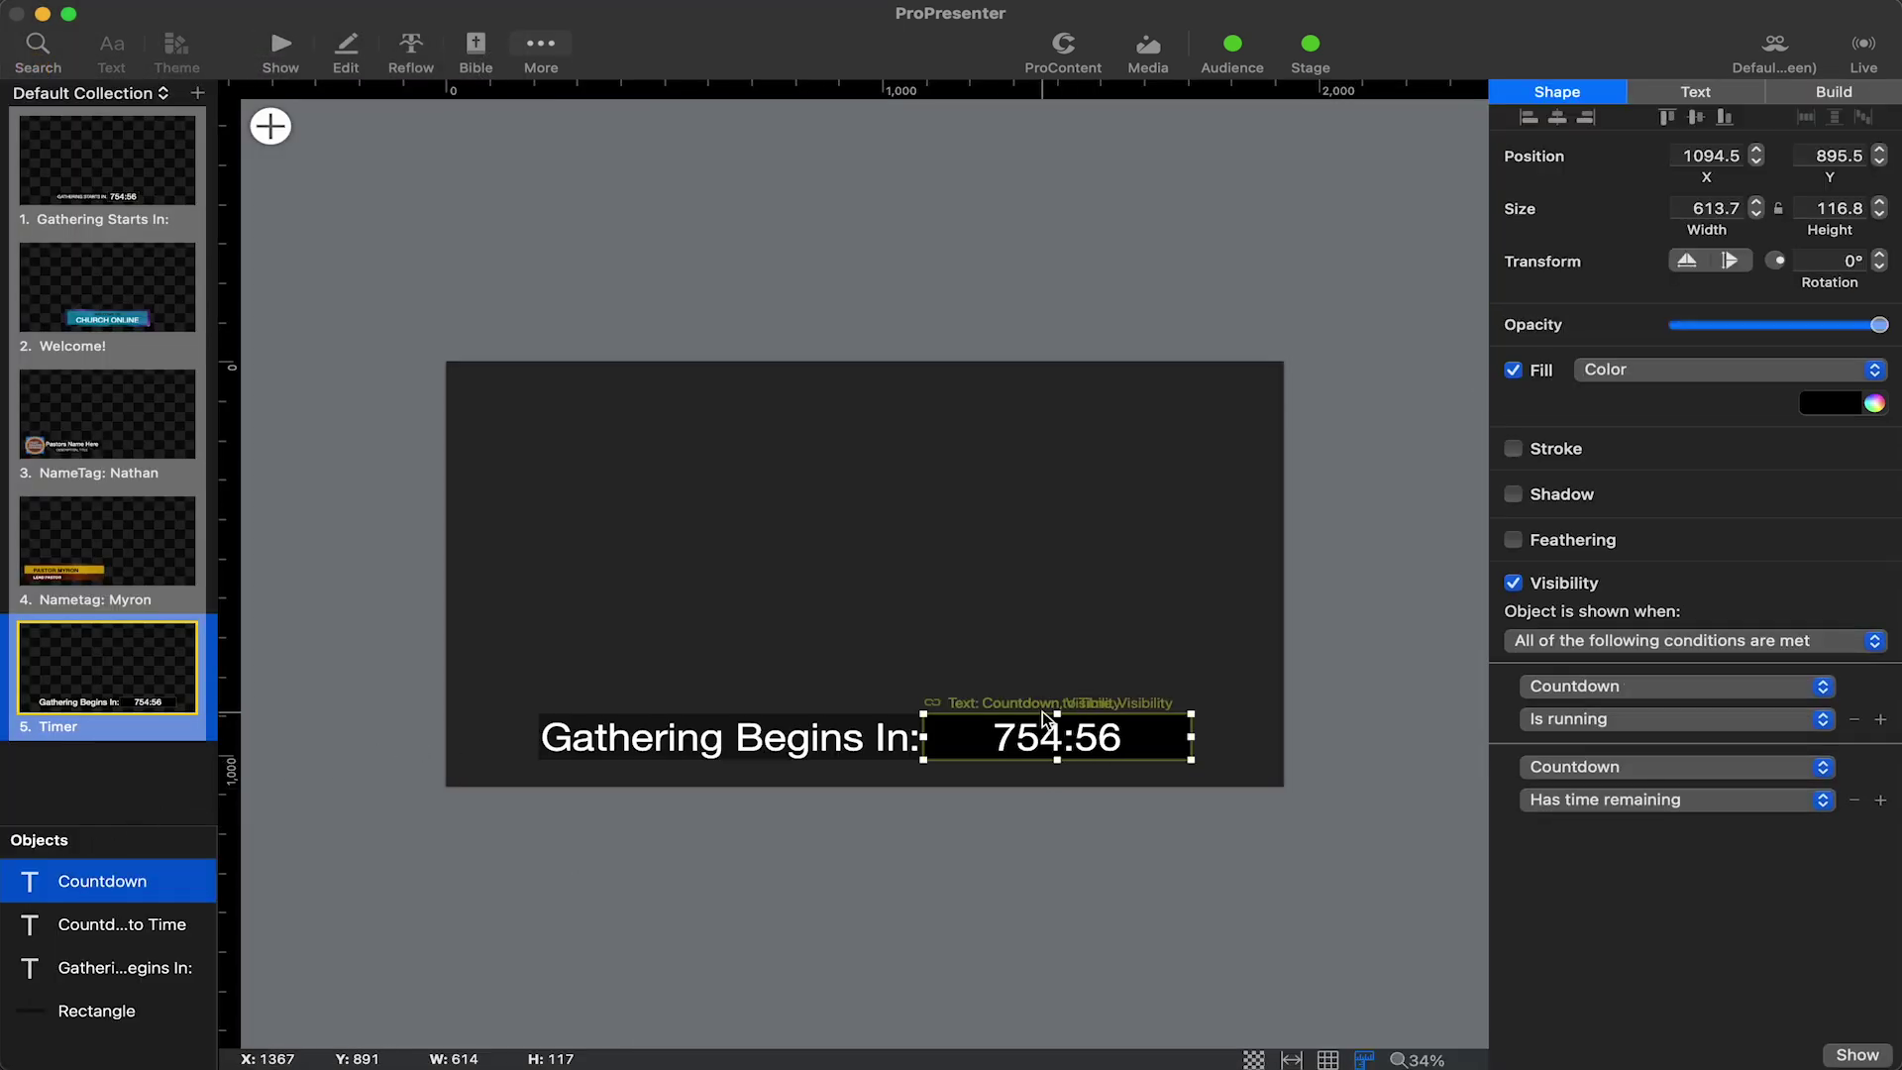
click(120, 930)
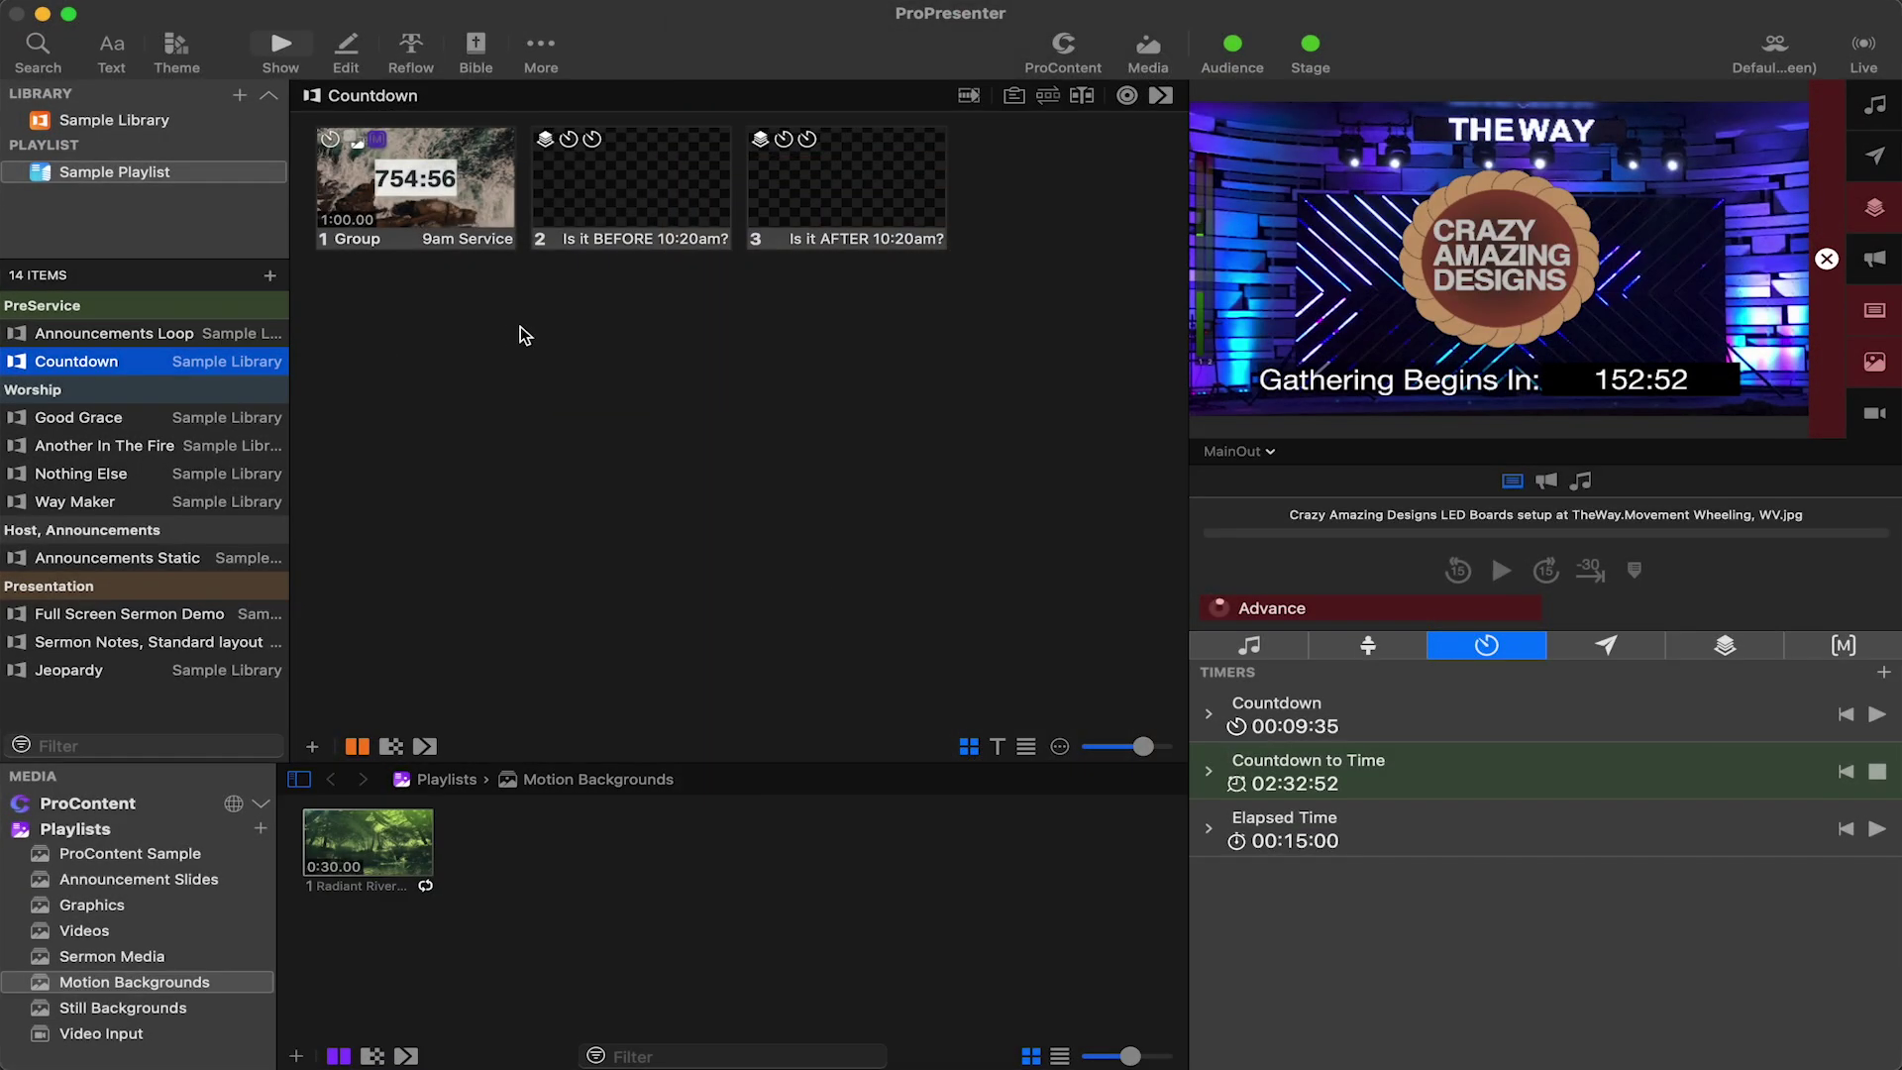
Step: Change the prop action on the "Is it BEFORE 10:20am?" slide of the Countdown presentation to the Timer prop in Default Collection
click(646, 246)
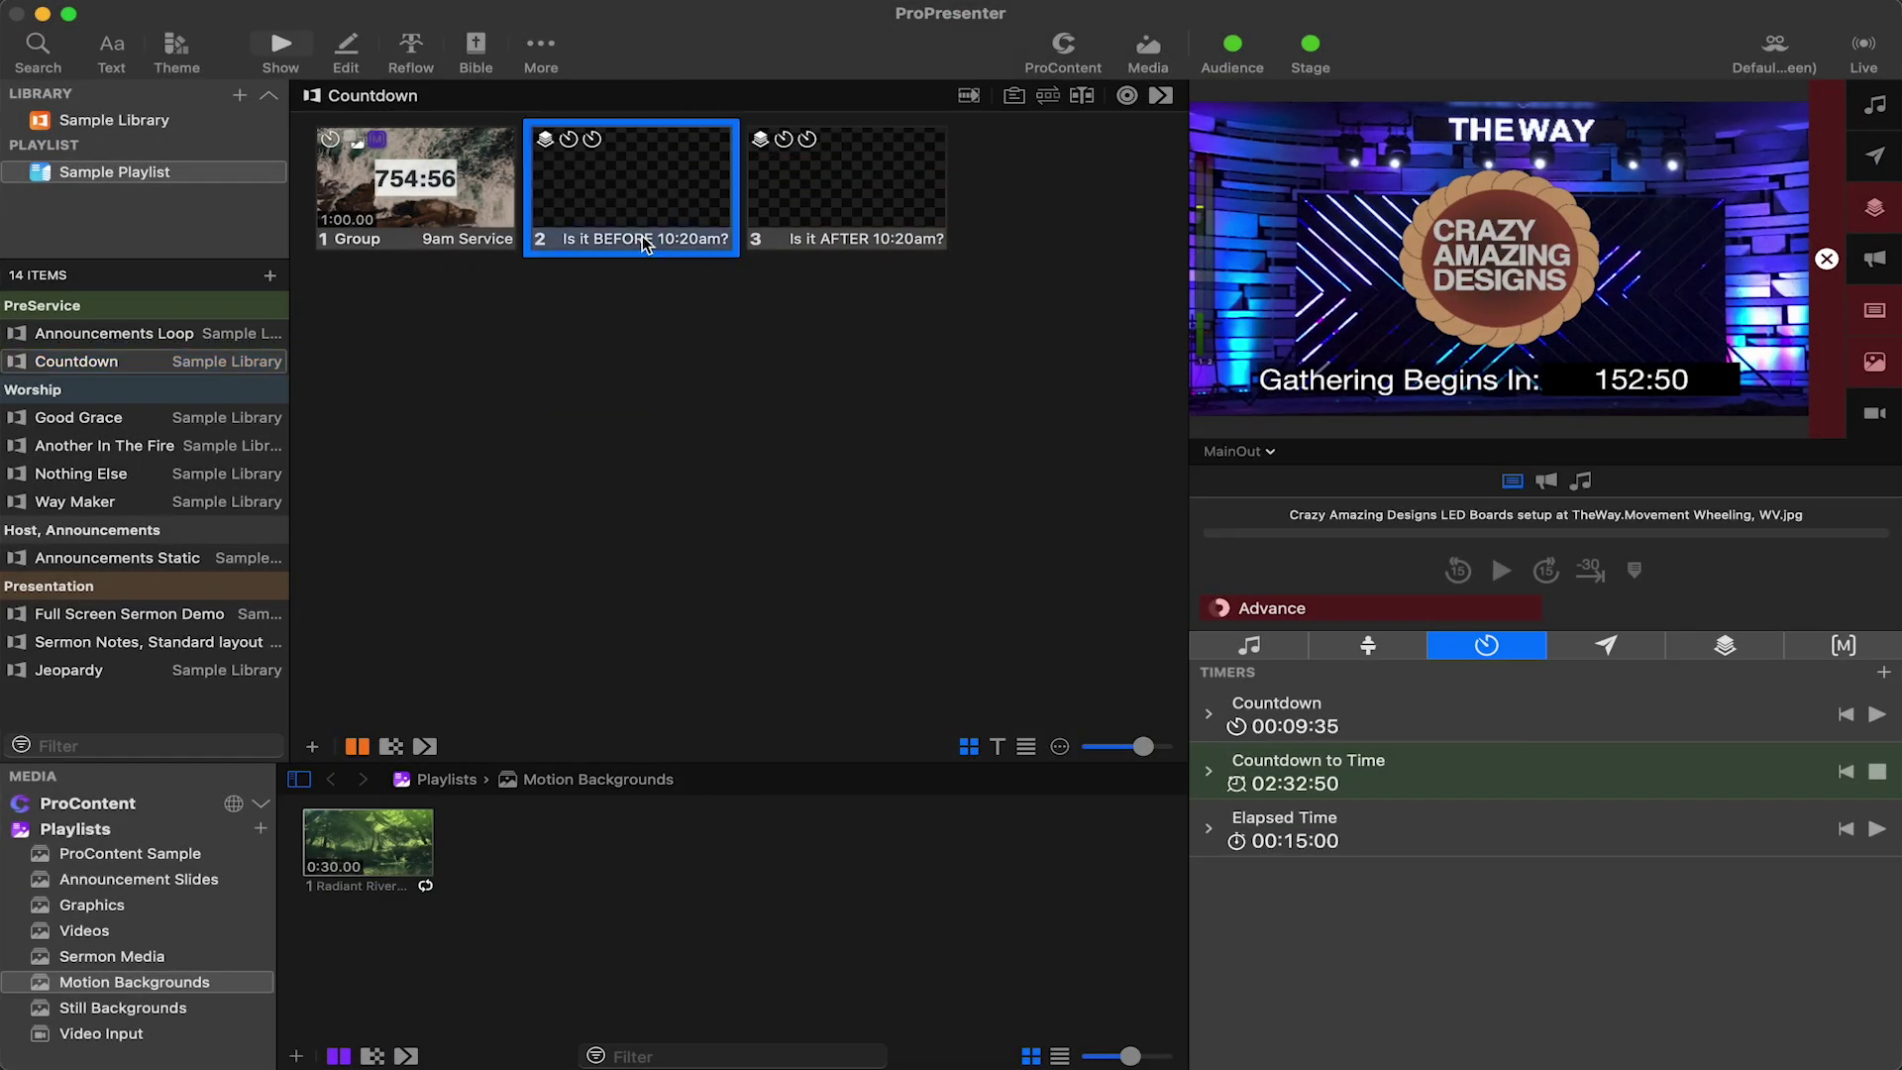
click(845, 244)
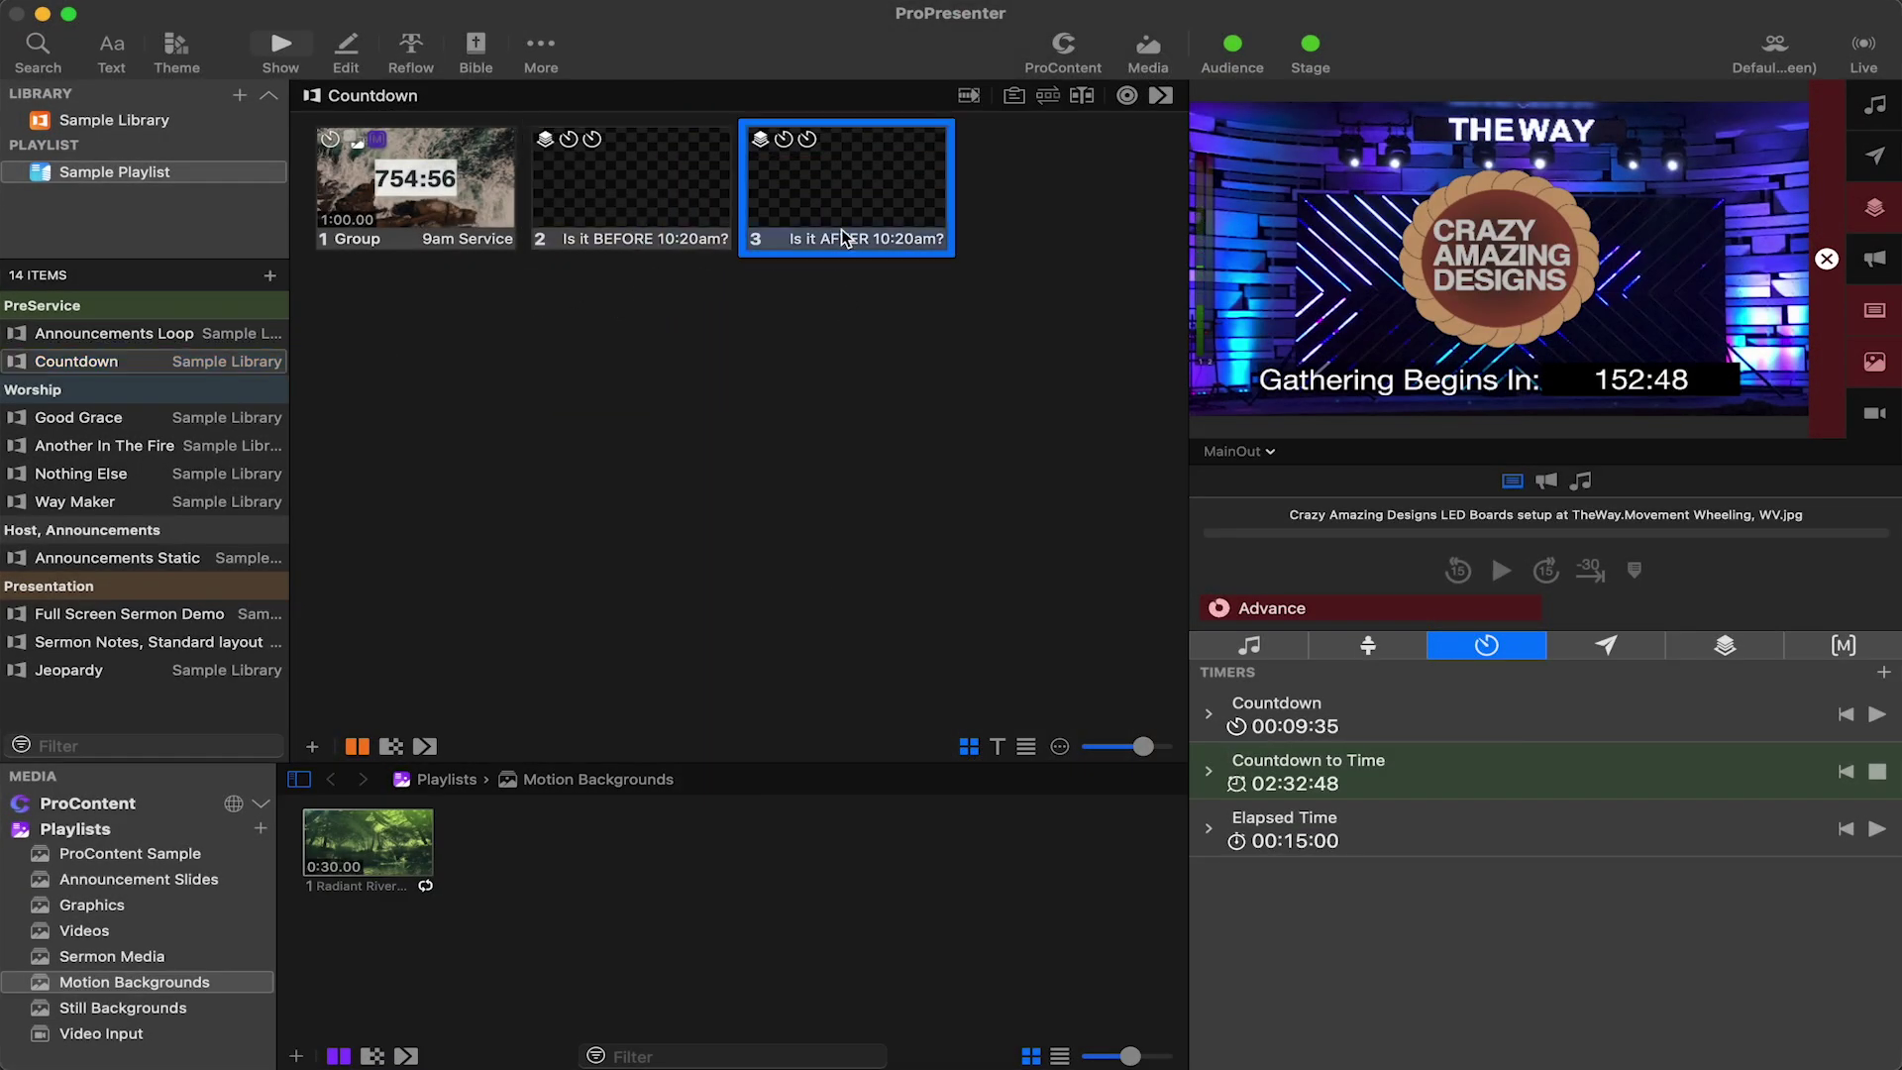
right_click(608, 167)
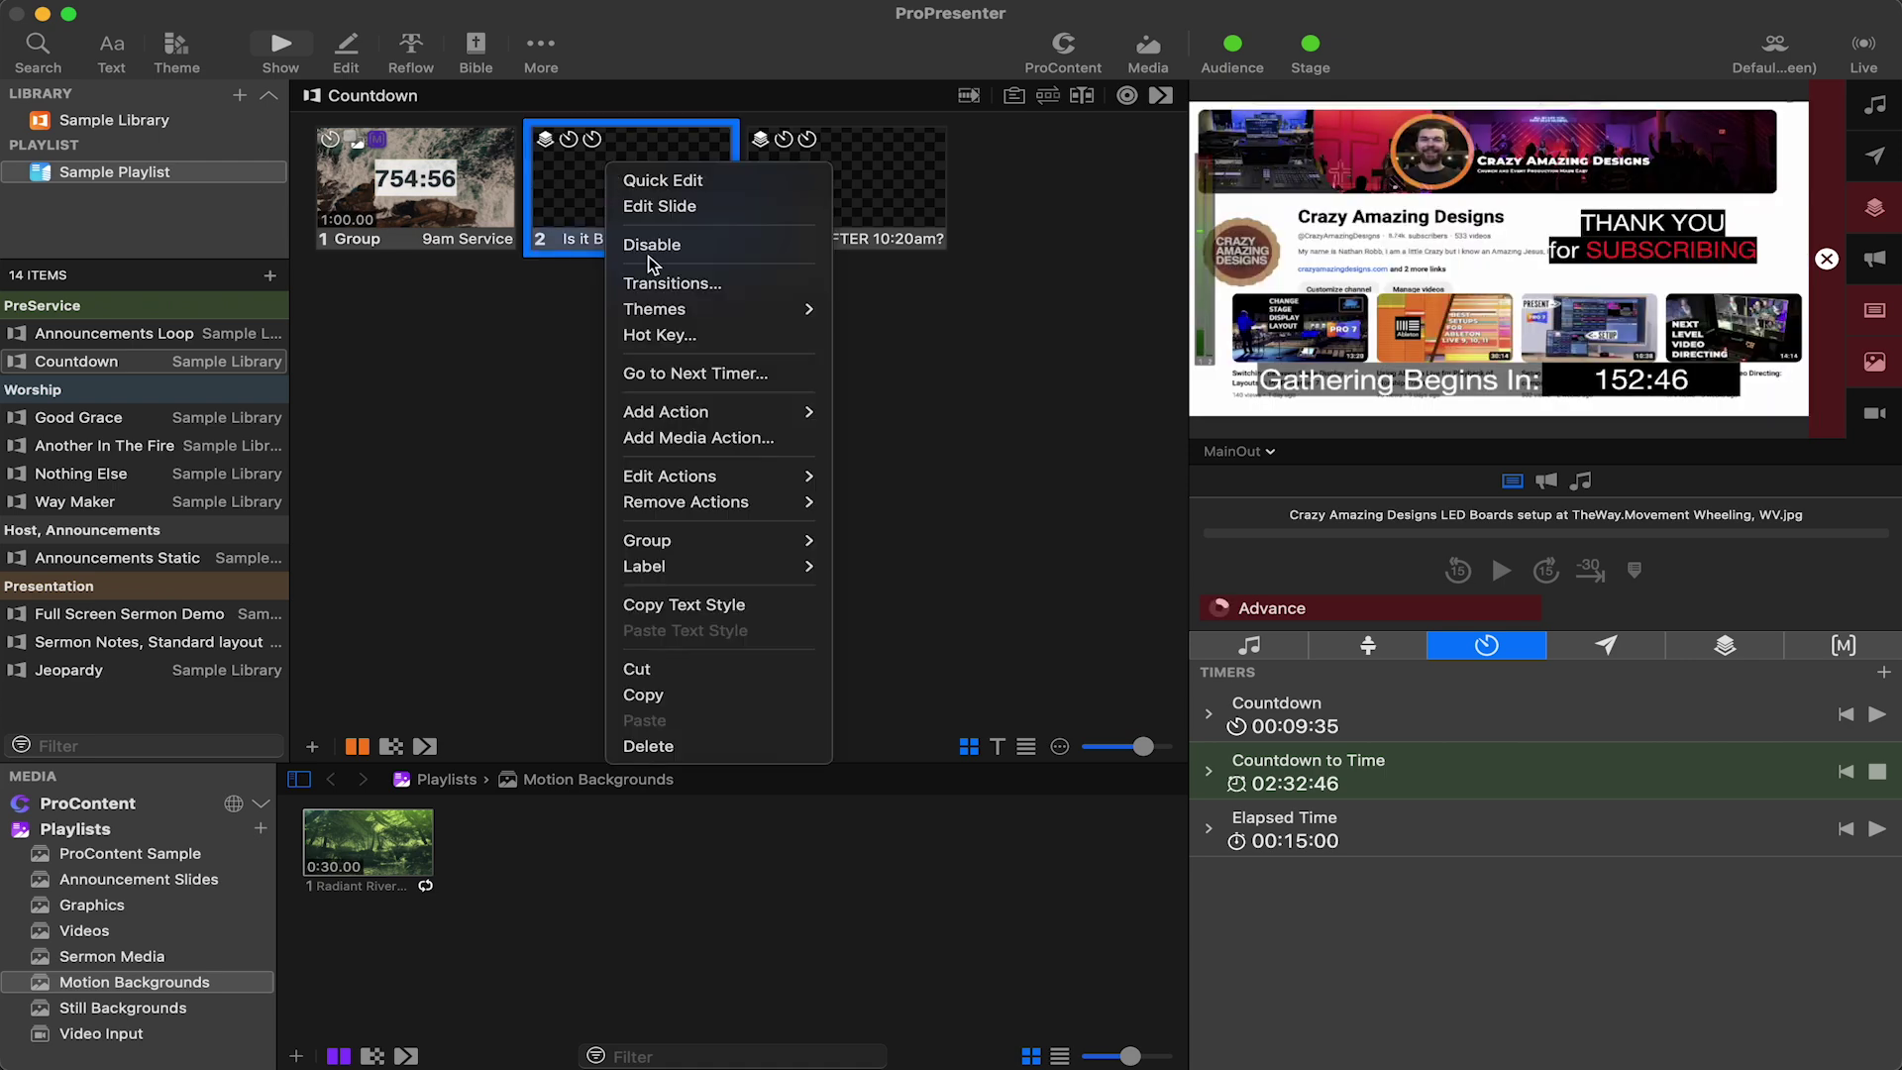
mouse_move(699, 475)
mouse_move(924, 479)
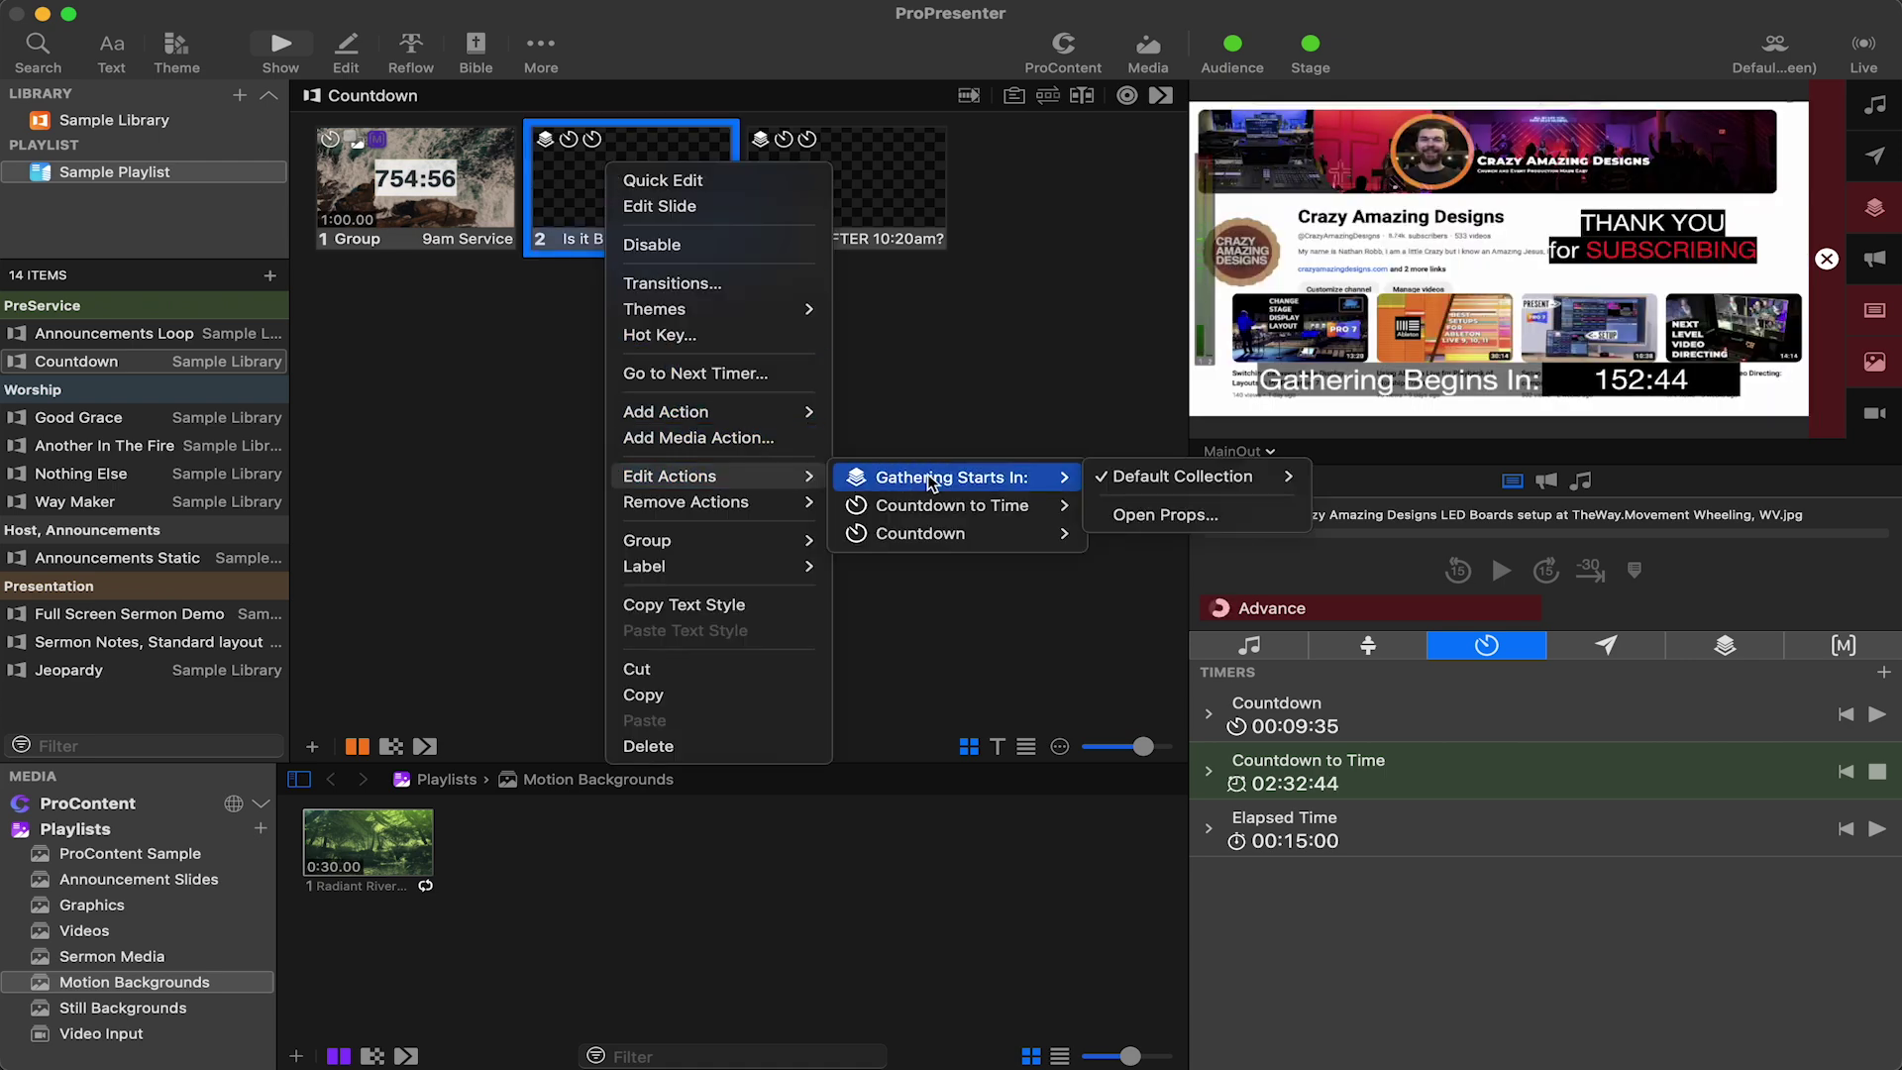
mouse_move(1149, 484)
mouse_move(1378, 480)
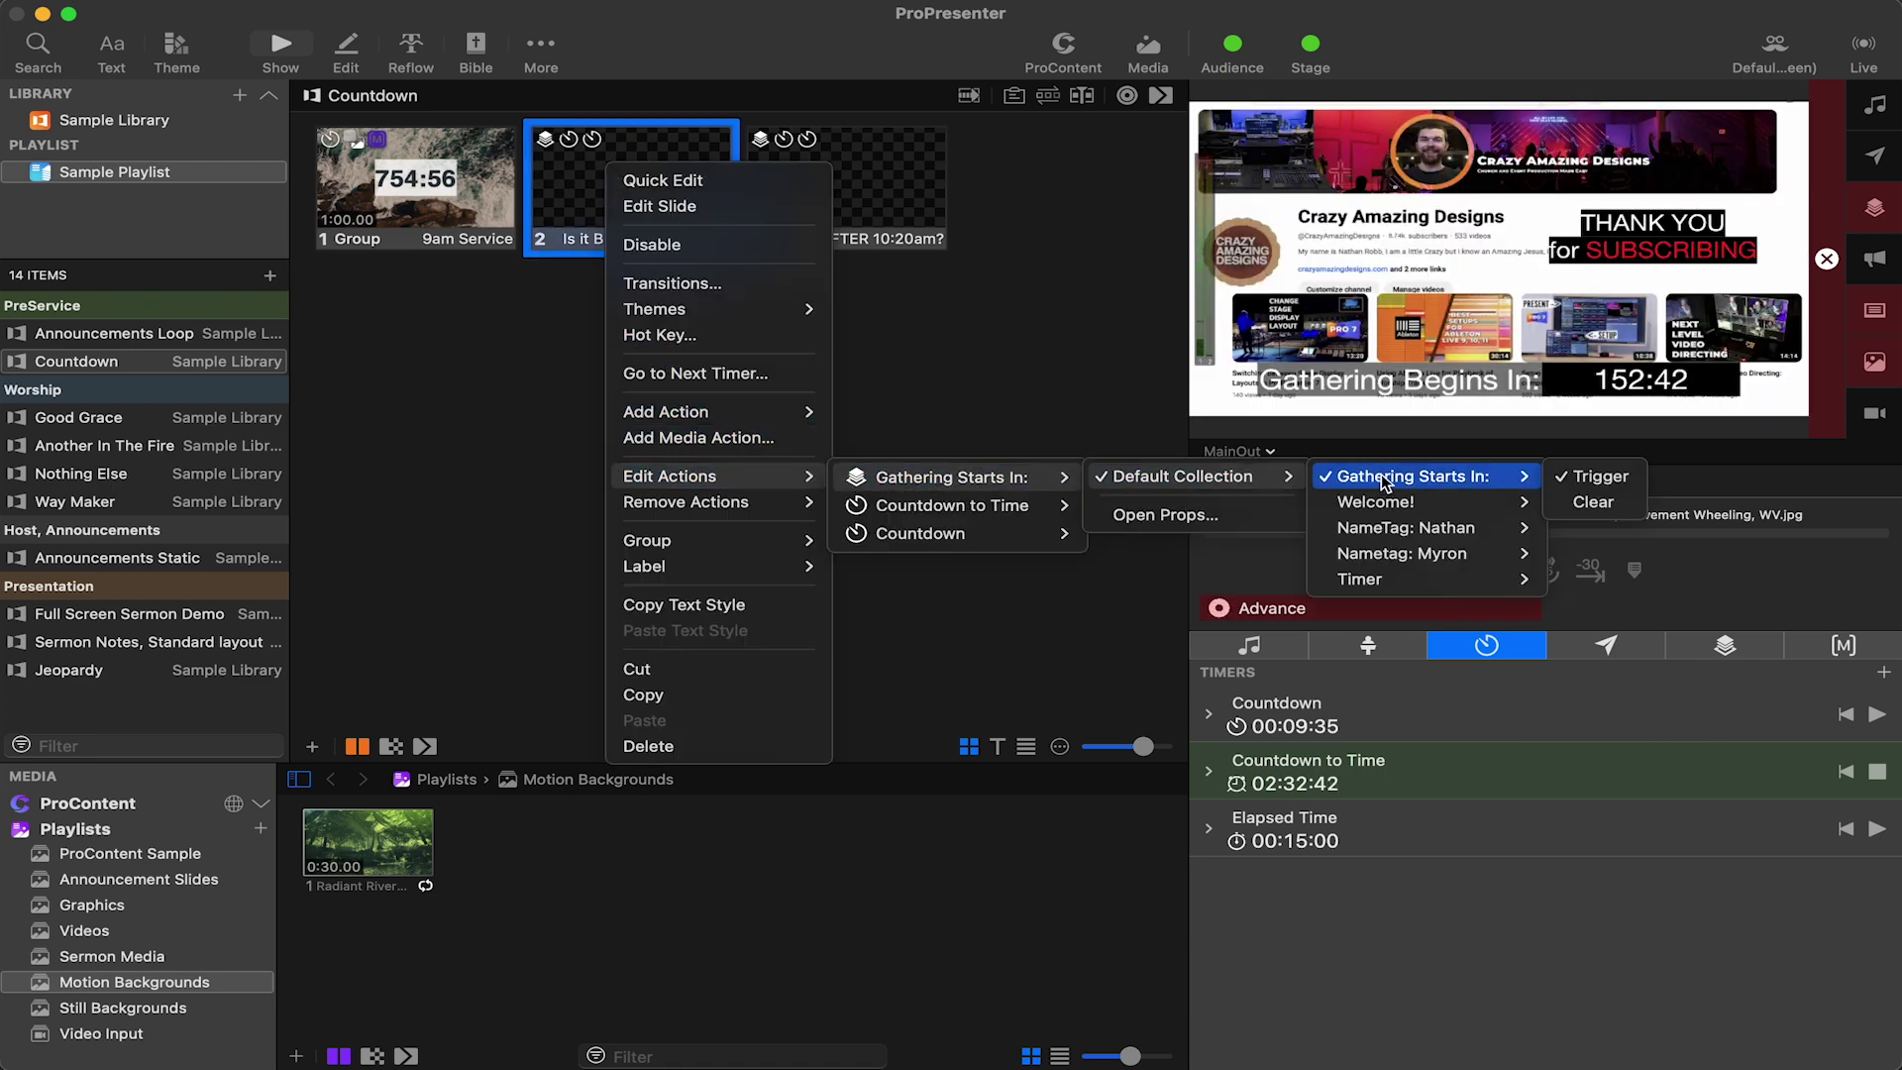
key(Escape)
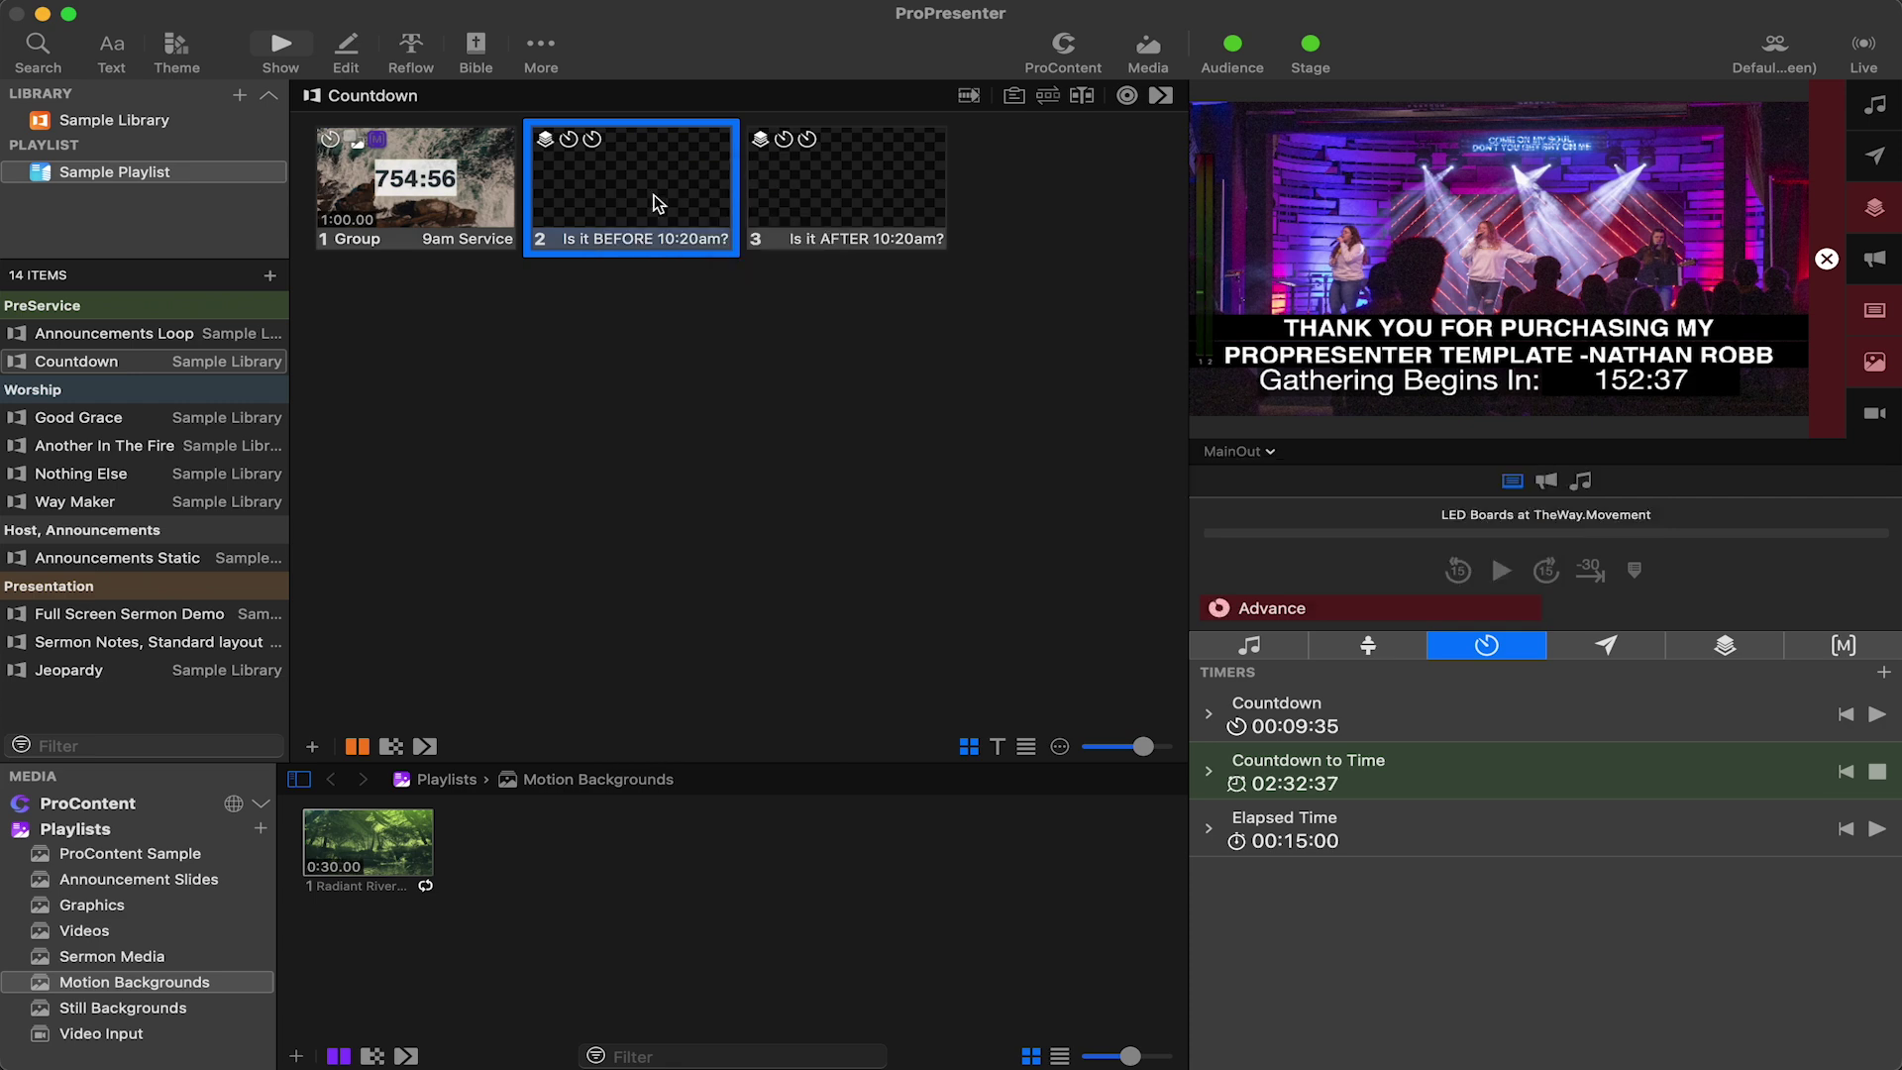
Step: Review the Countdown to Time action's configuration on the "Is it BEFORE 10:20am?" slide and close it
right_click(654, 203)
mouse_move(799, 507)
mouse_move(1003, 537)
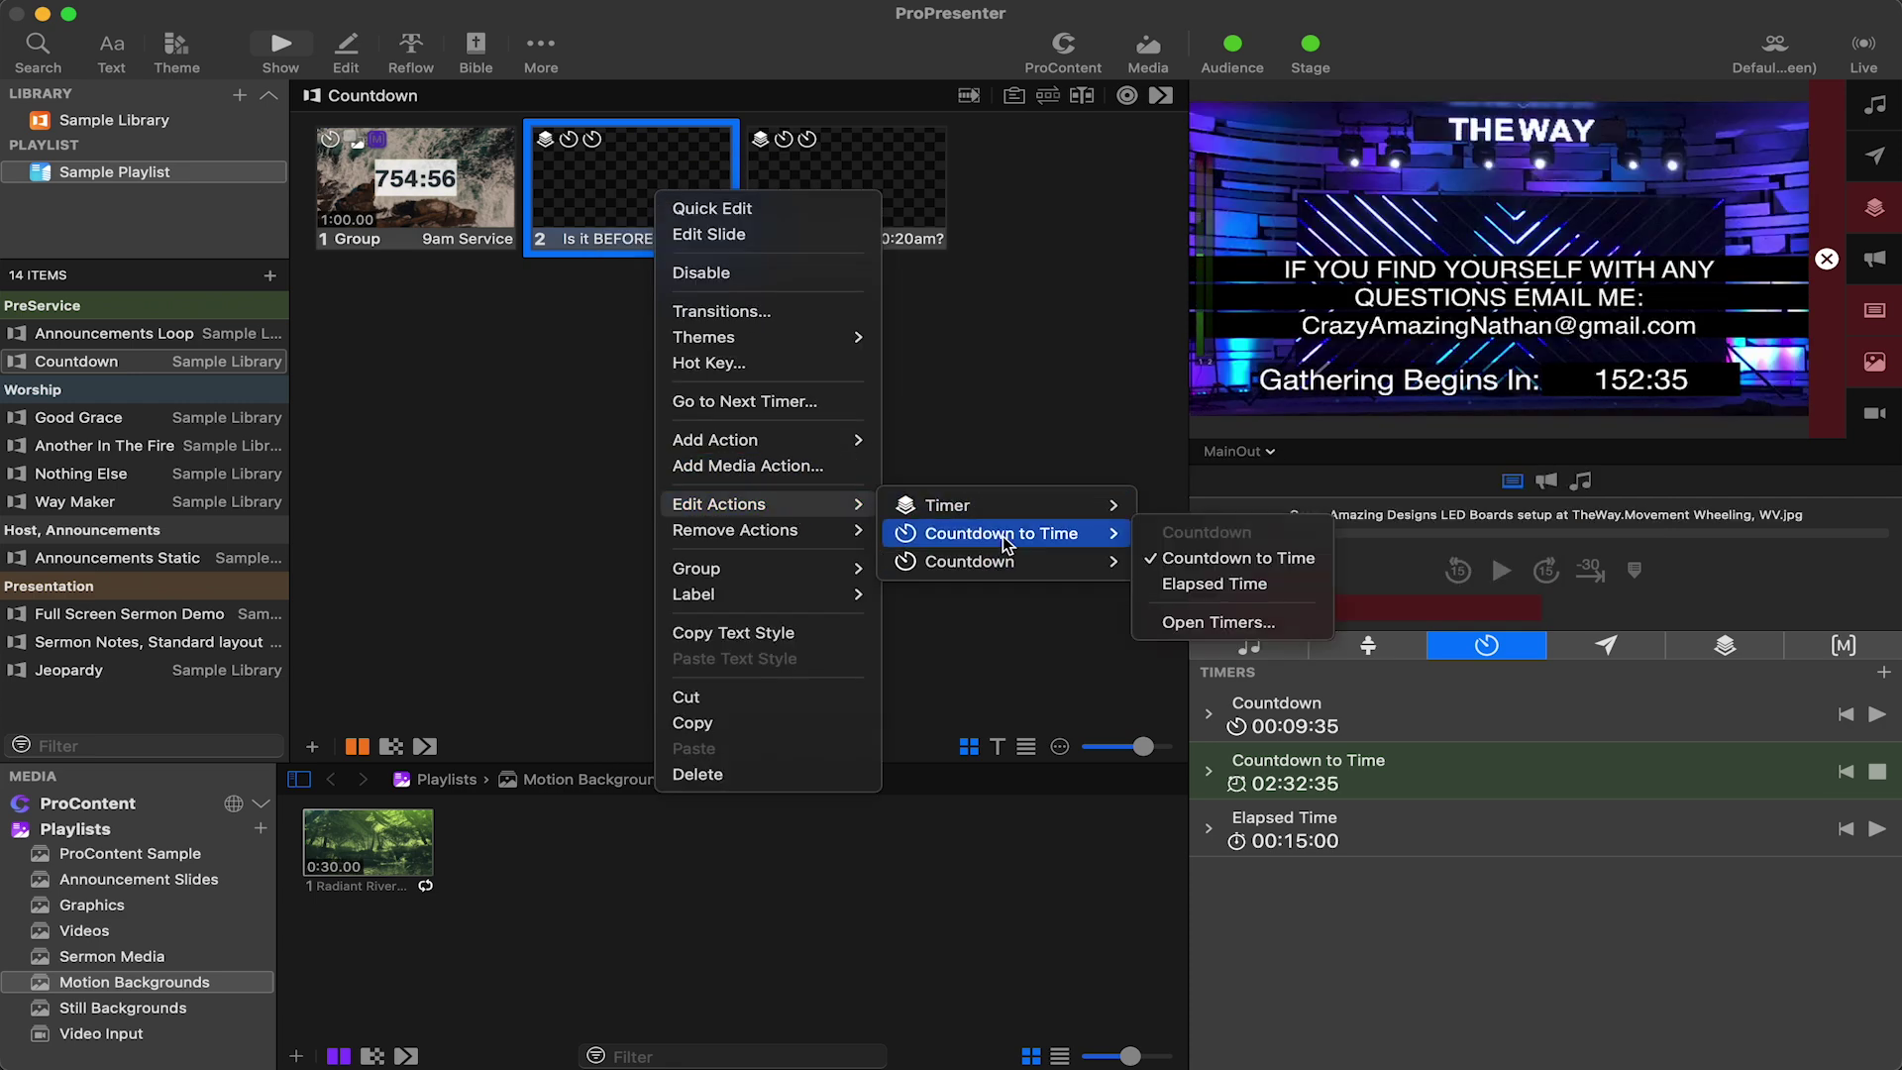
click(1266, 571)
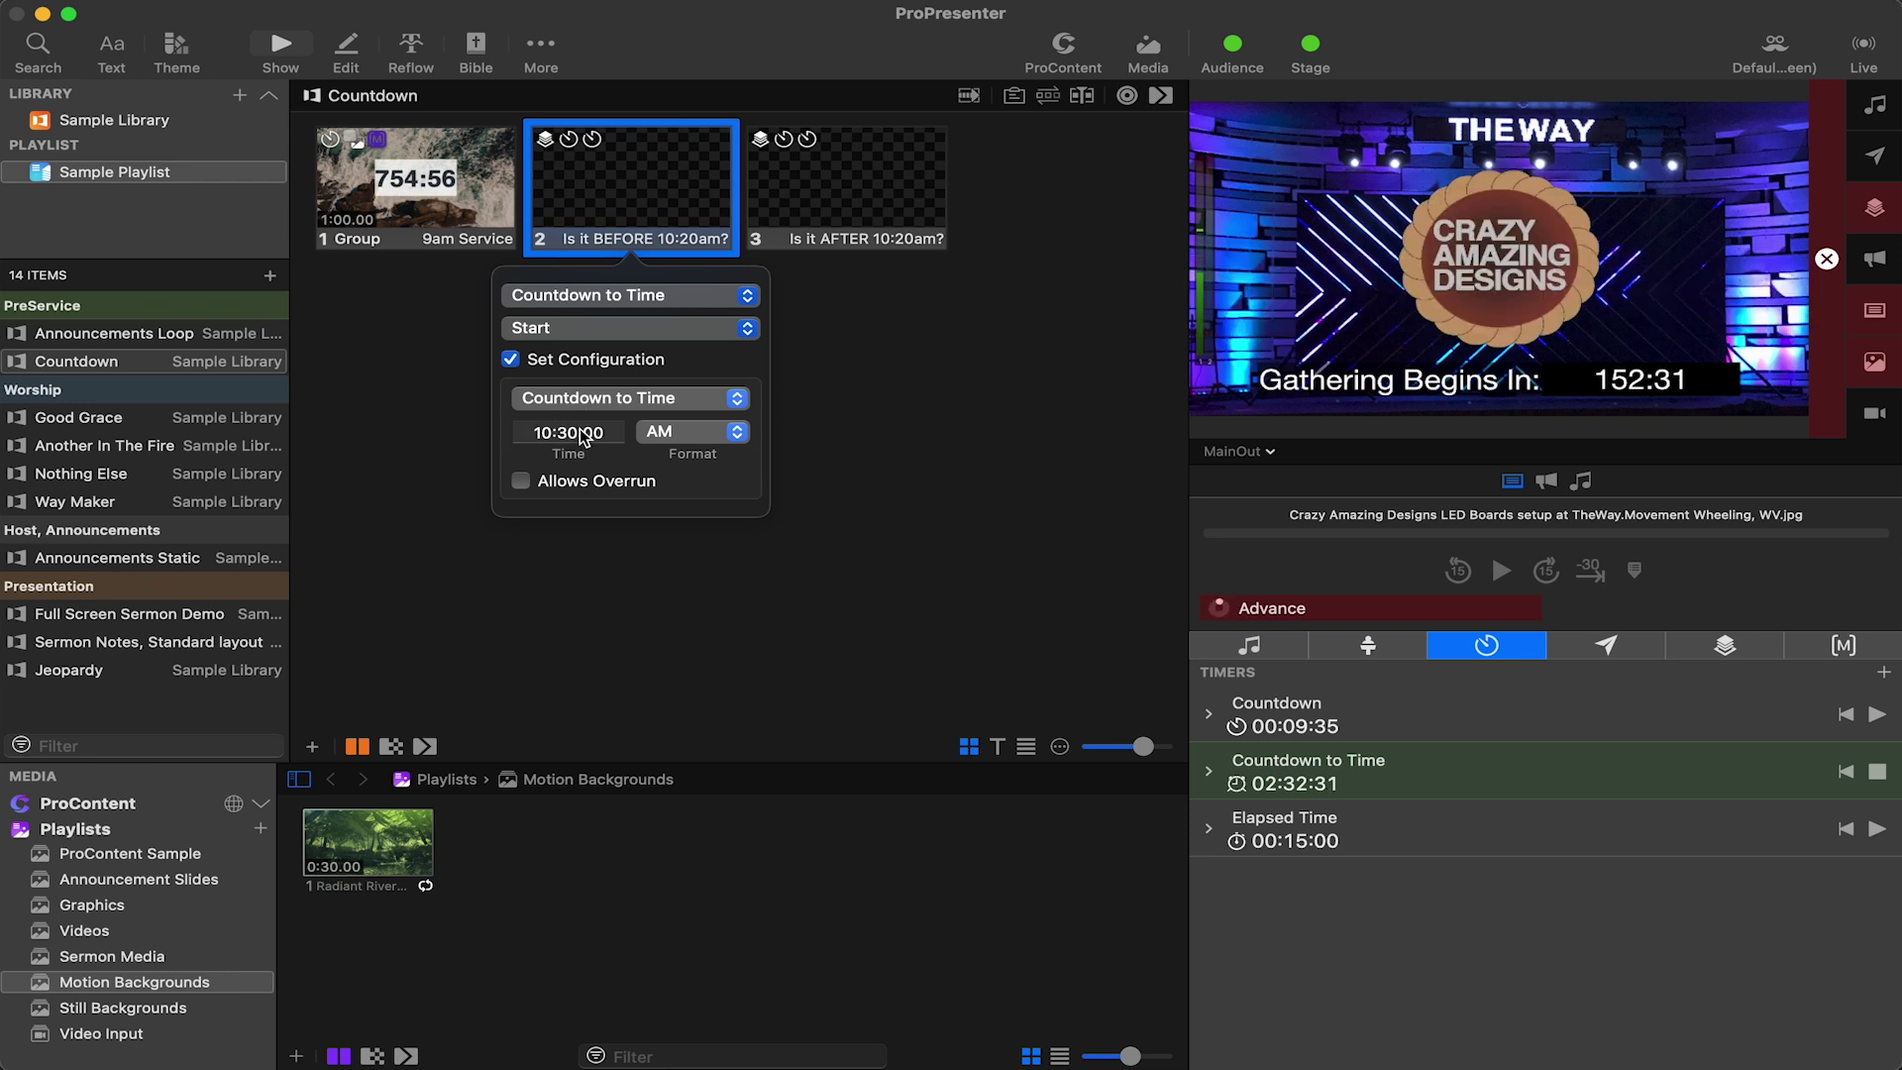
click(616, 561)
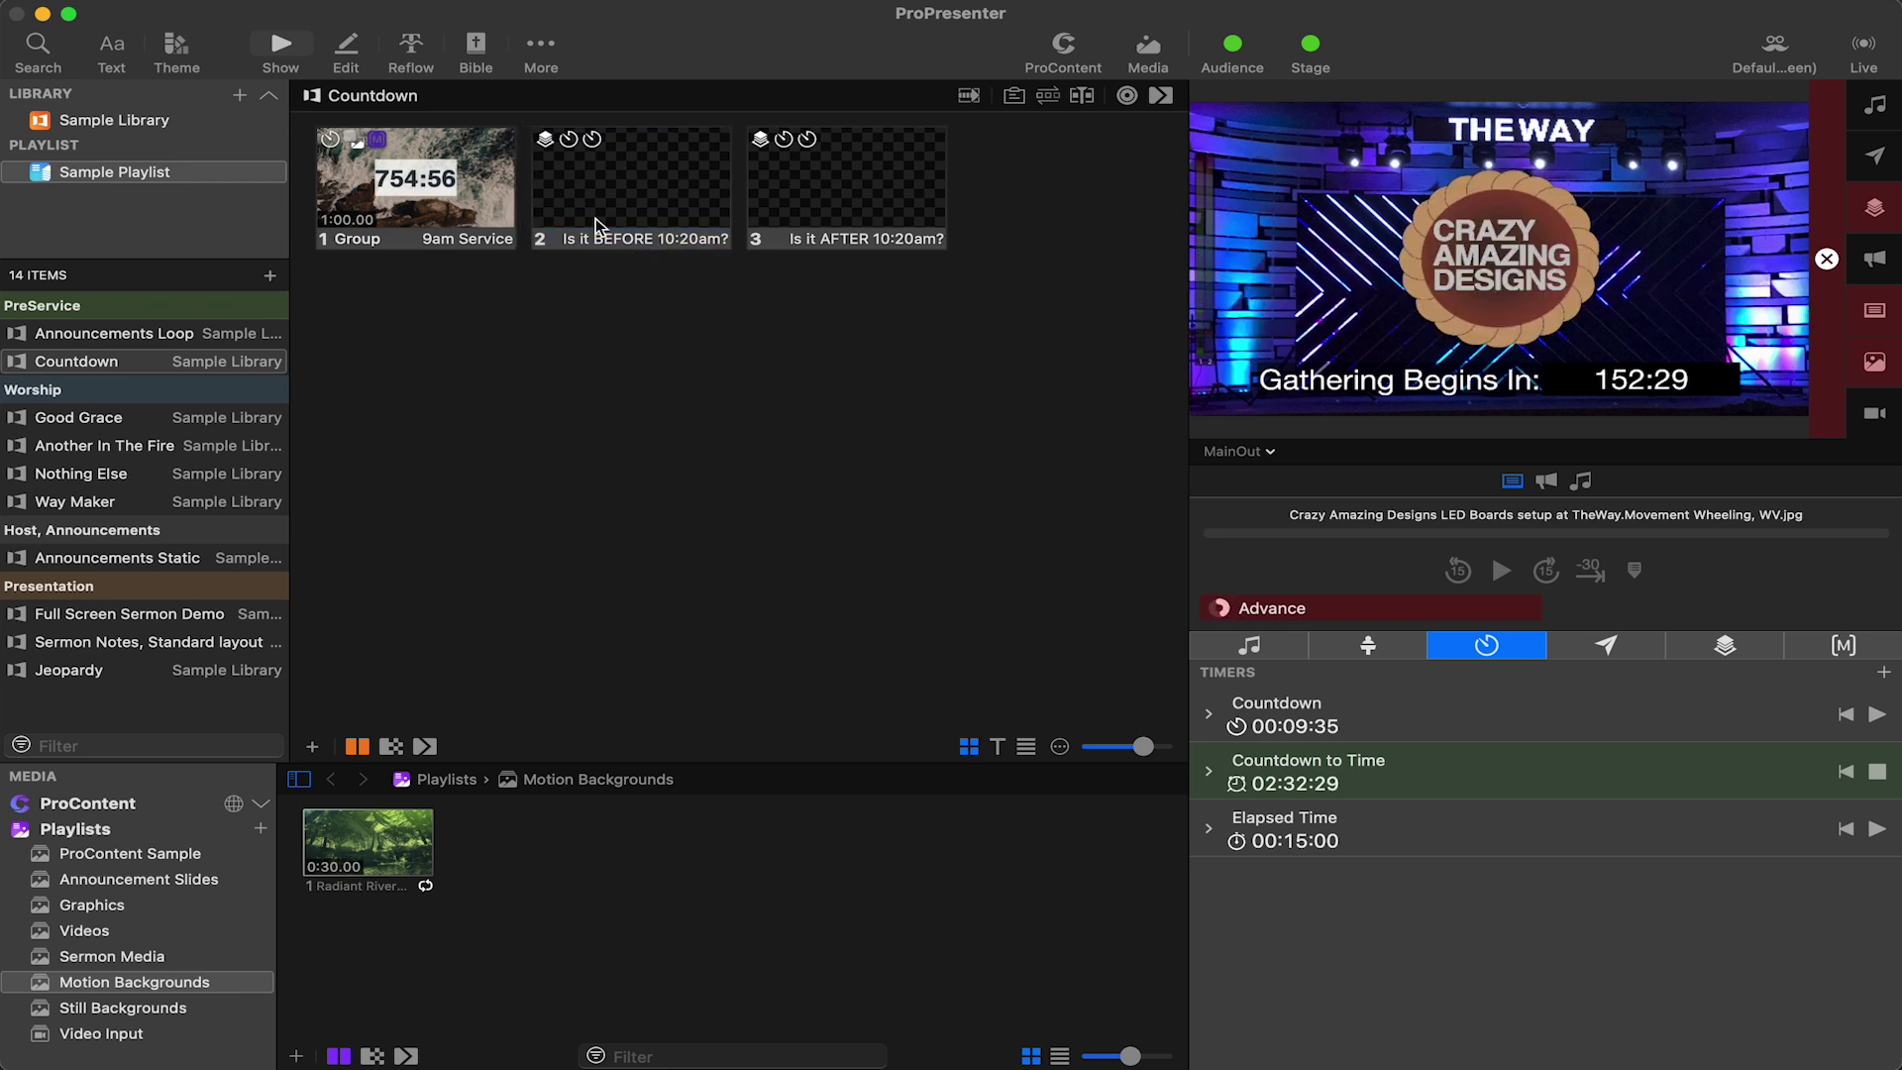
Step: Review the Countdown timer action's configuration on the "Is it BEFORE 10:20am?" slide and close it
right_click(598, 191)
mouse_move(753, 500)
mouse_move(949, 558)
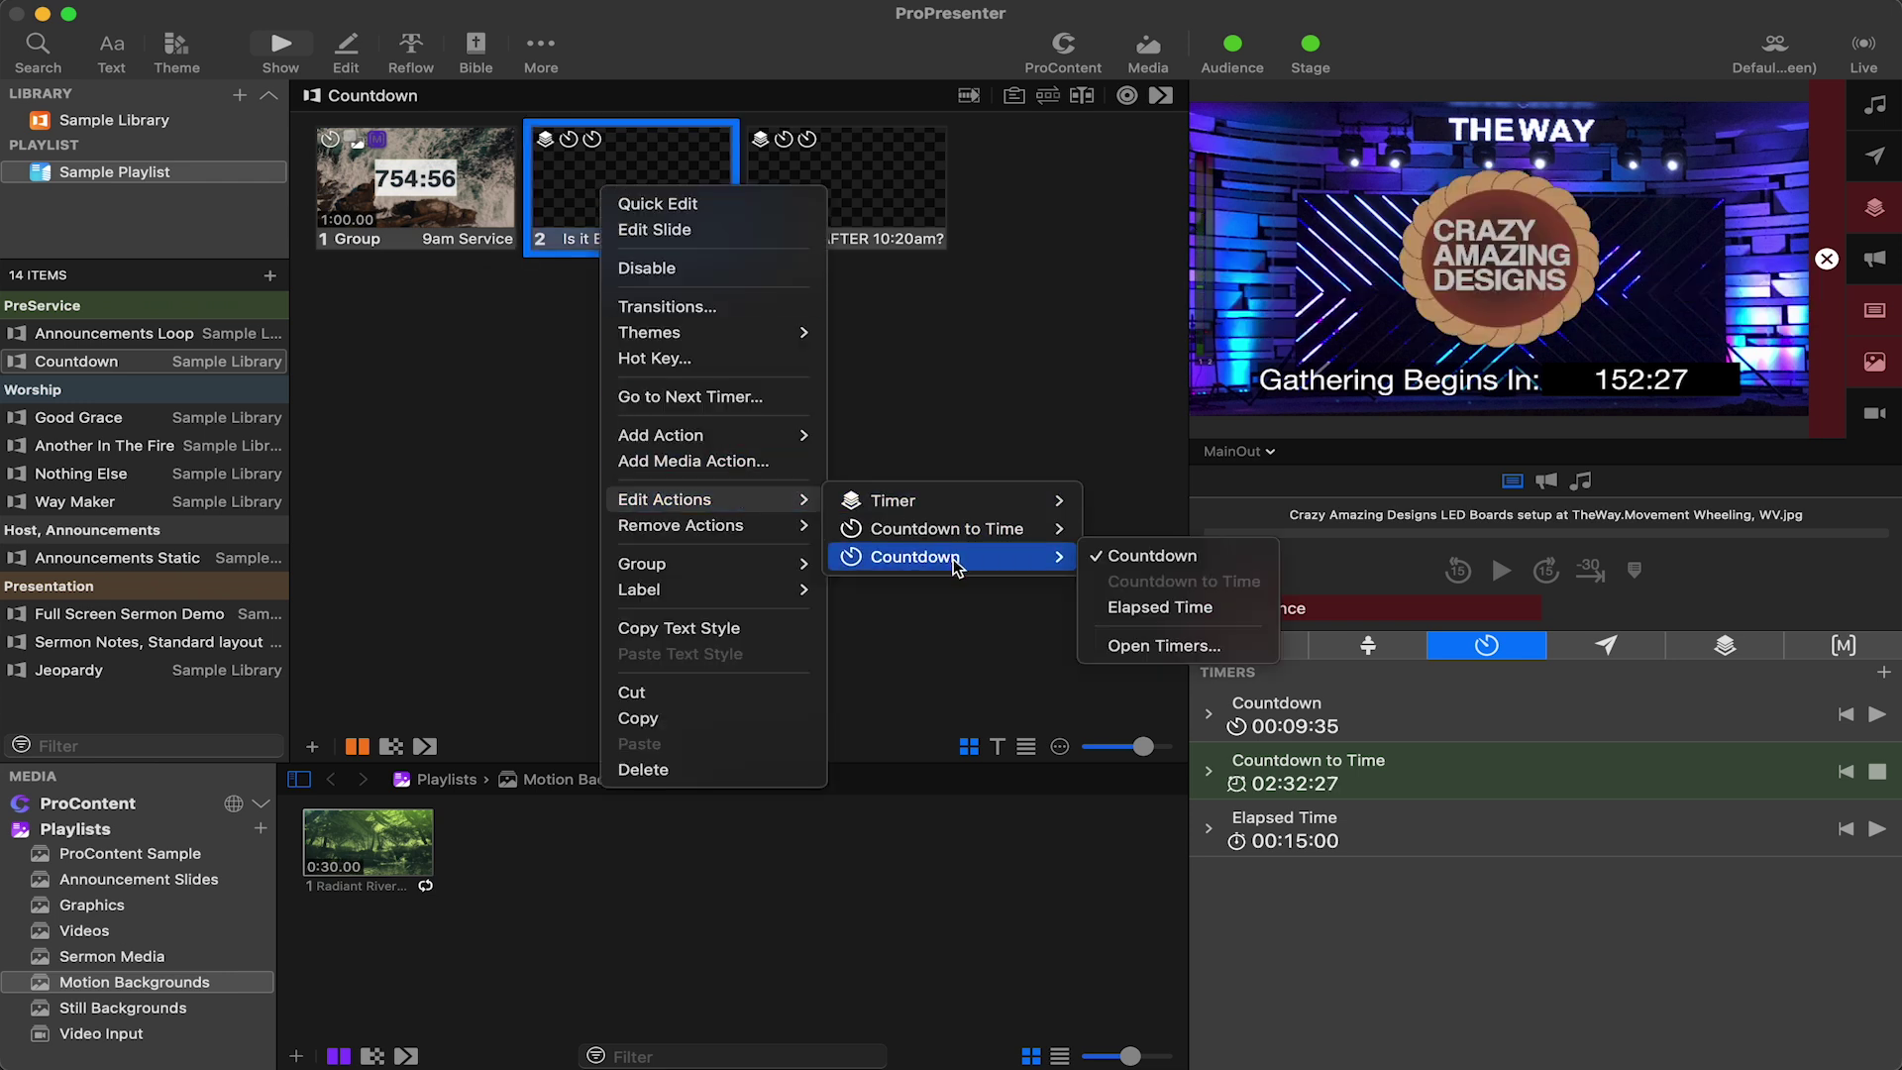
click(1149, 553)
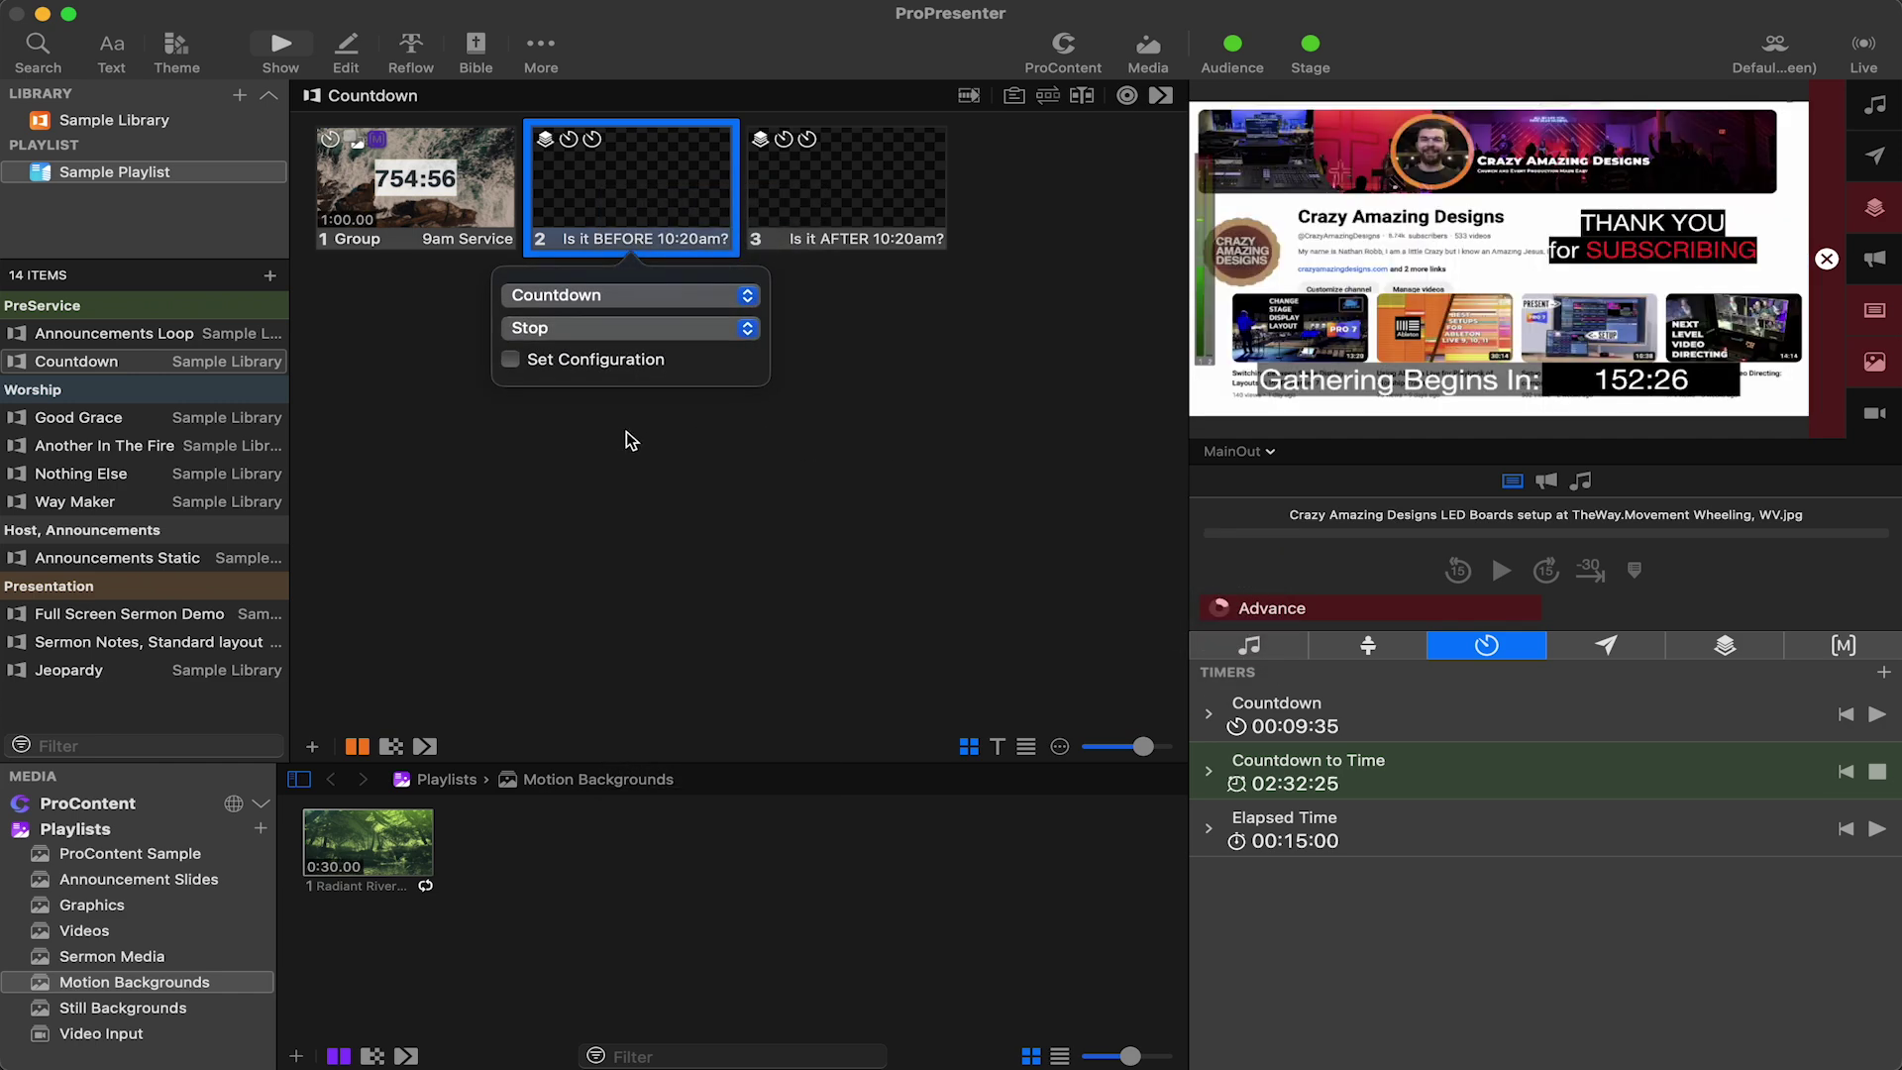
click(630, 431)
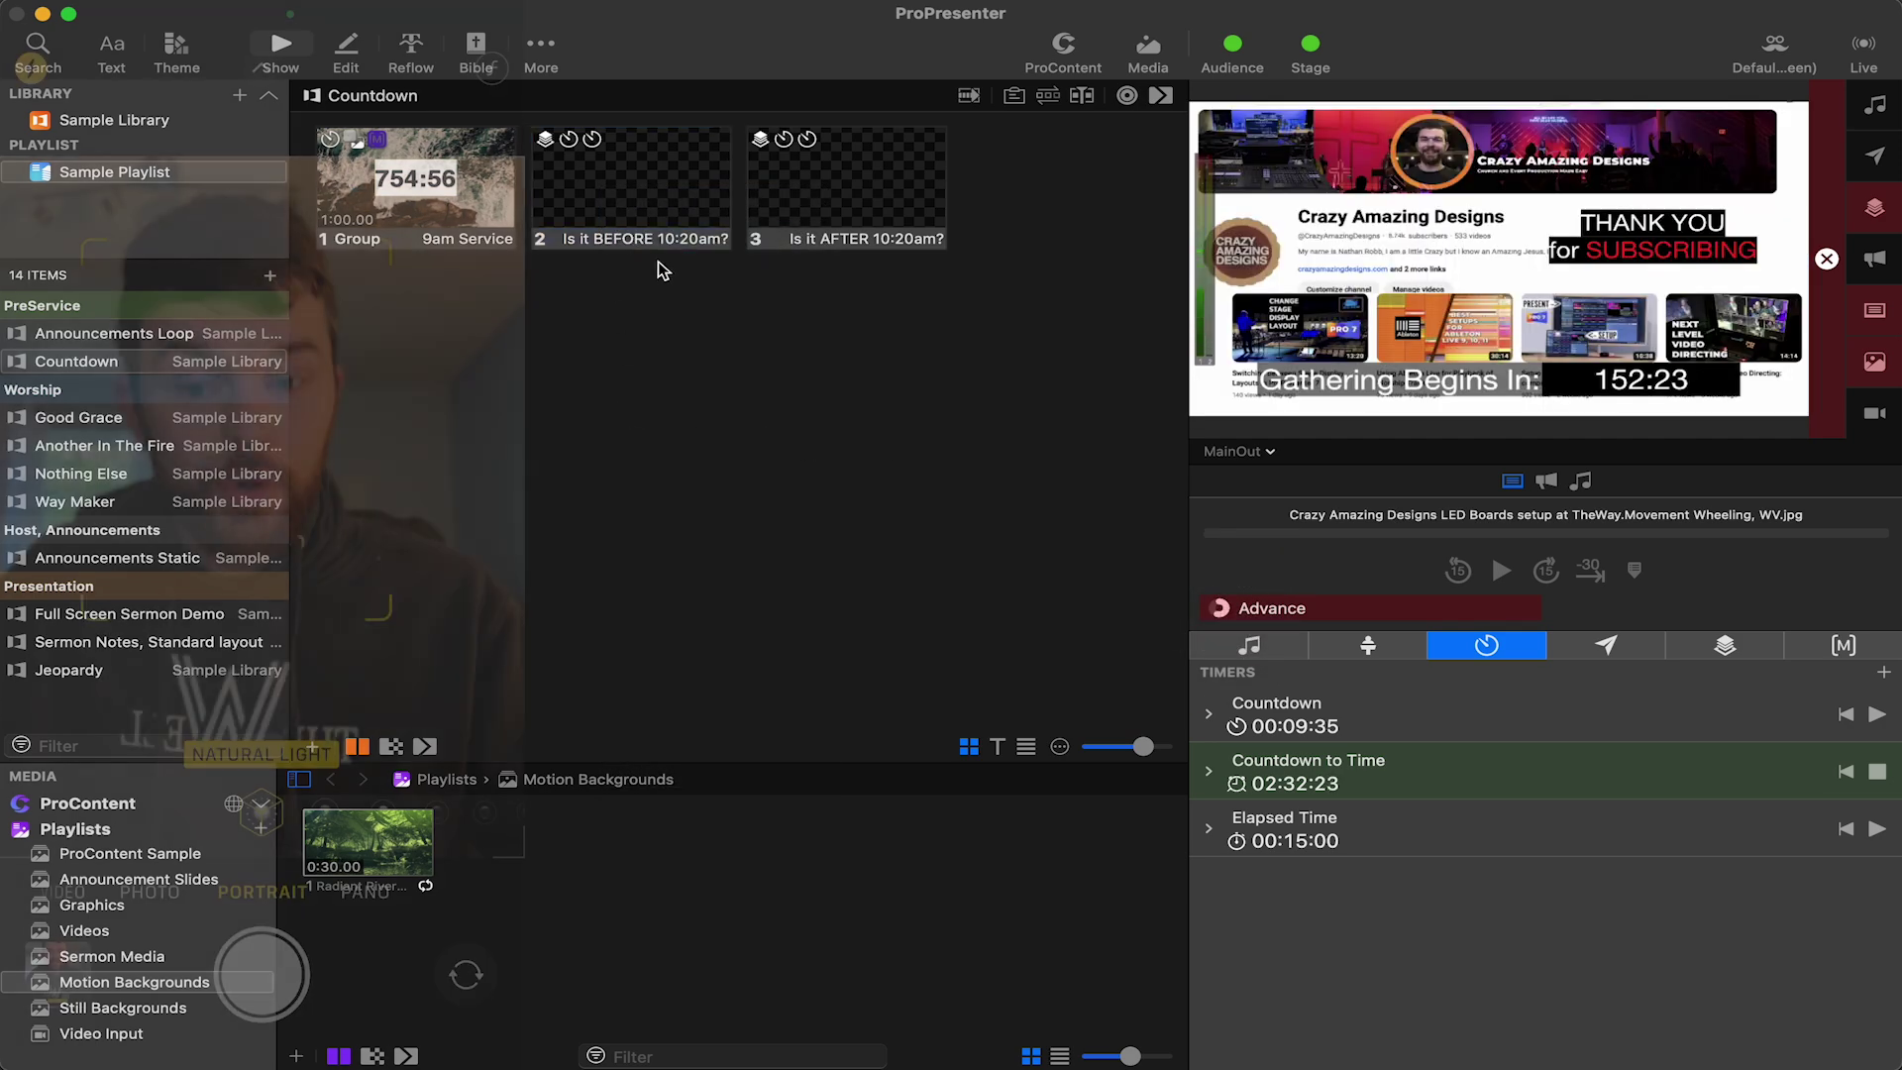
click(624, 188)
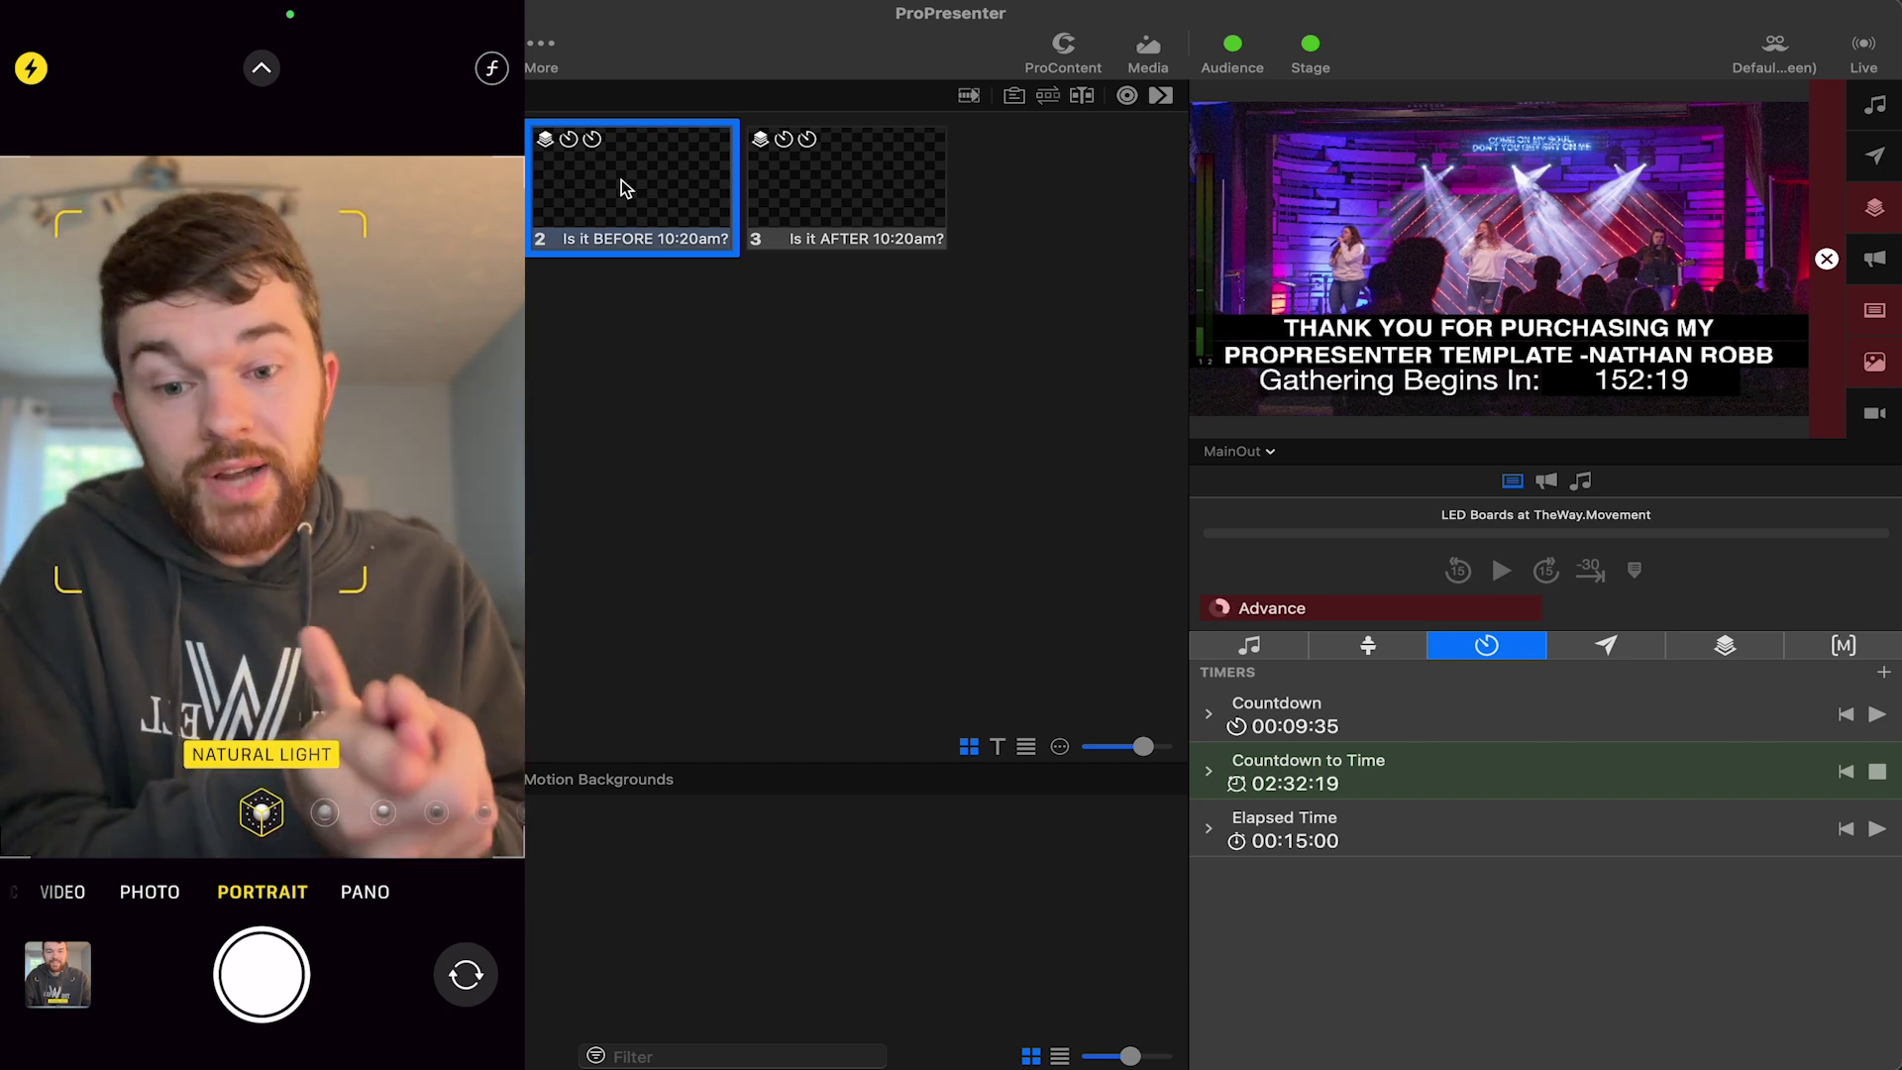
Step: Review the Countdown timer action's configuration on the "Is it AFTER 10:20am?" slide and close it
right_click(788, 180)
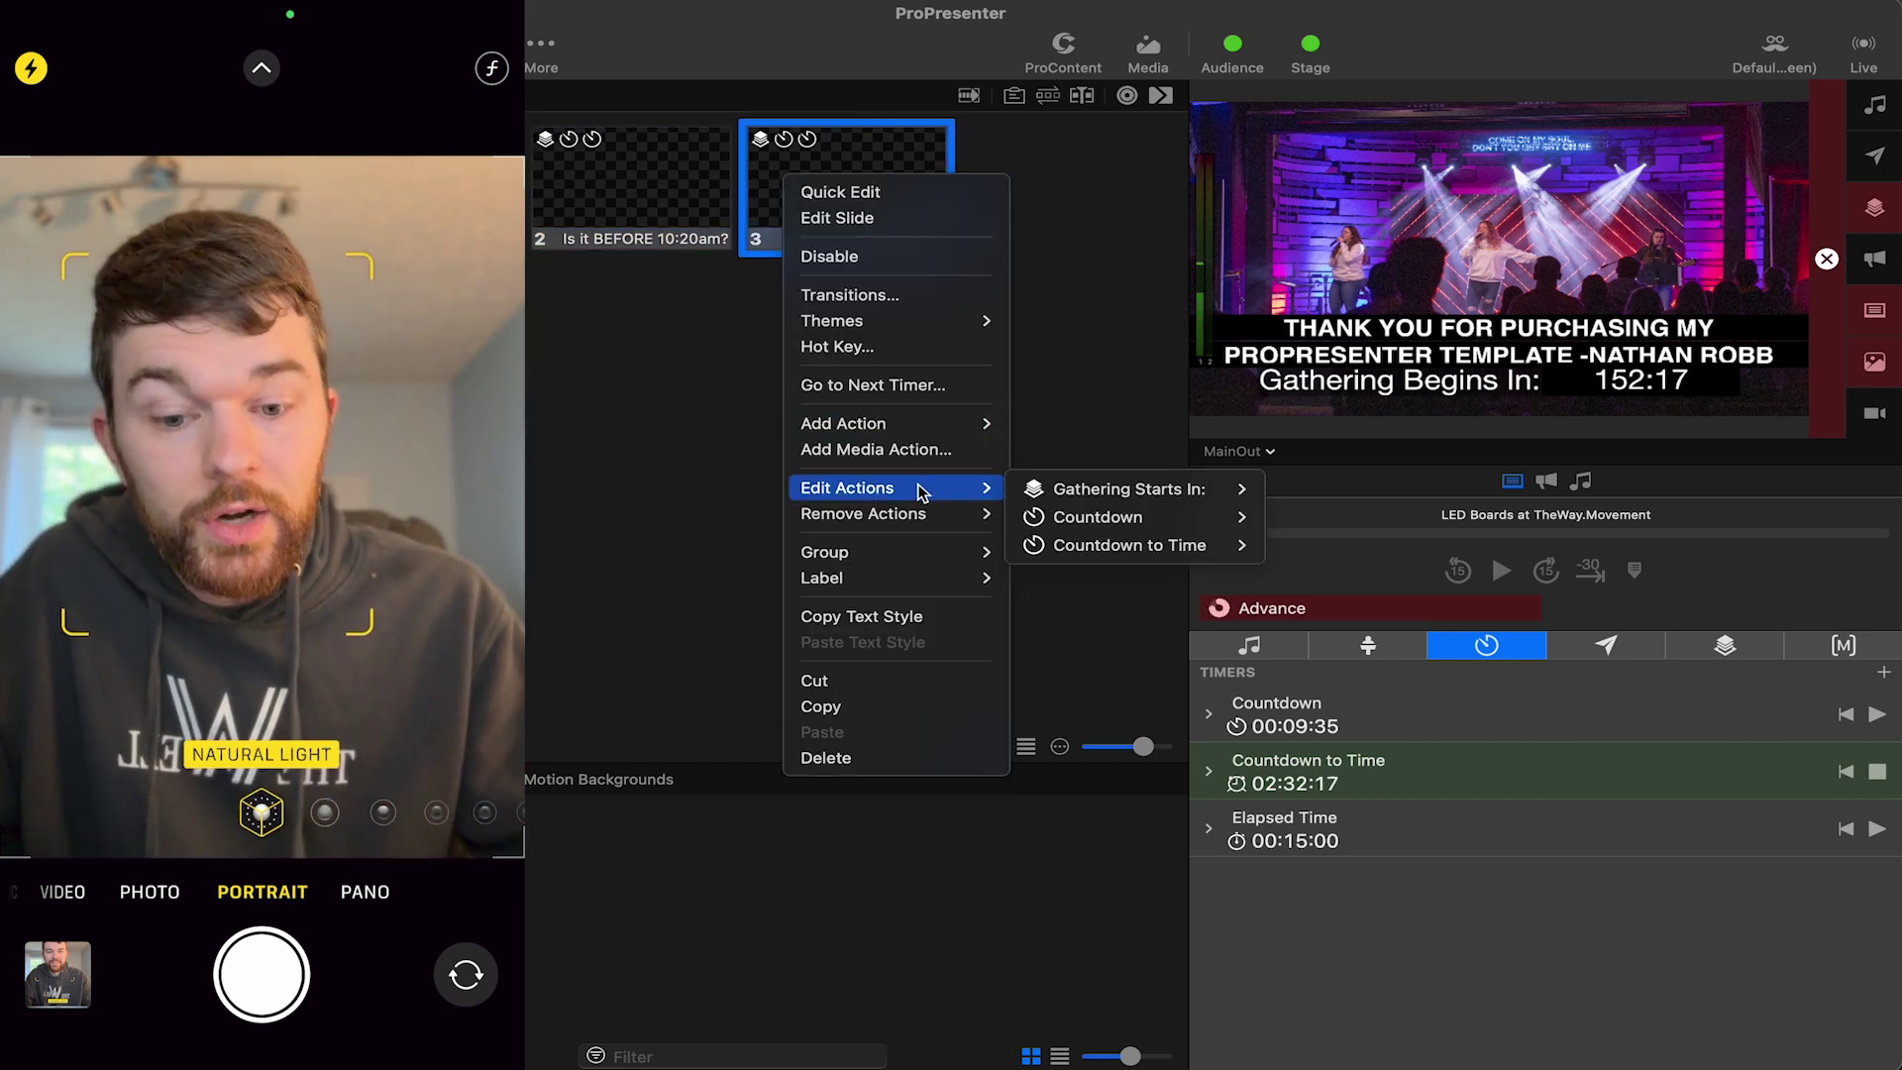
mouse_move(976, 488)
mouse_move(1102, 522)
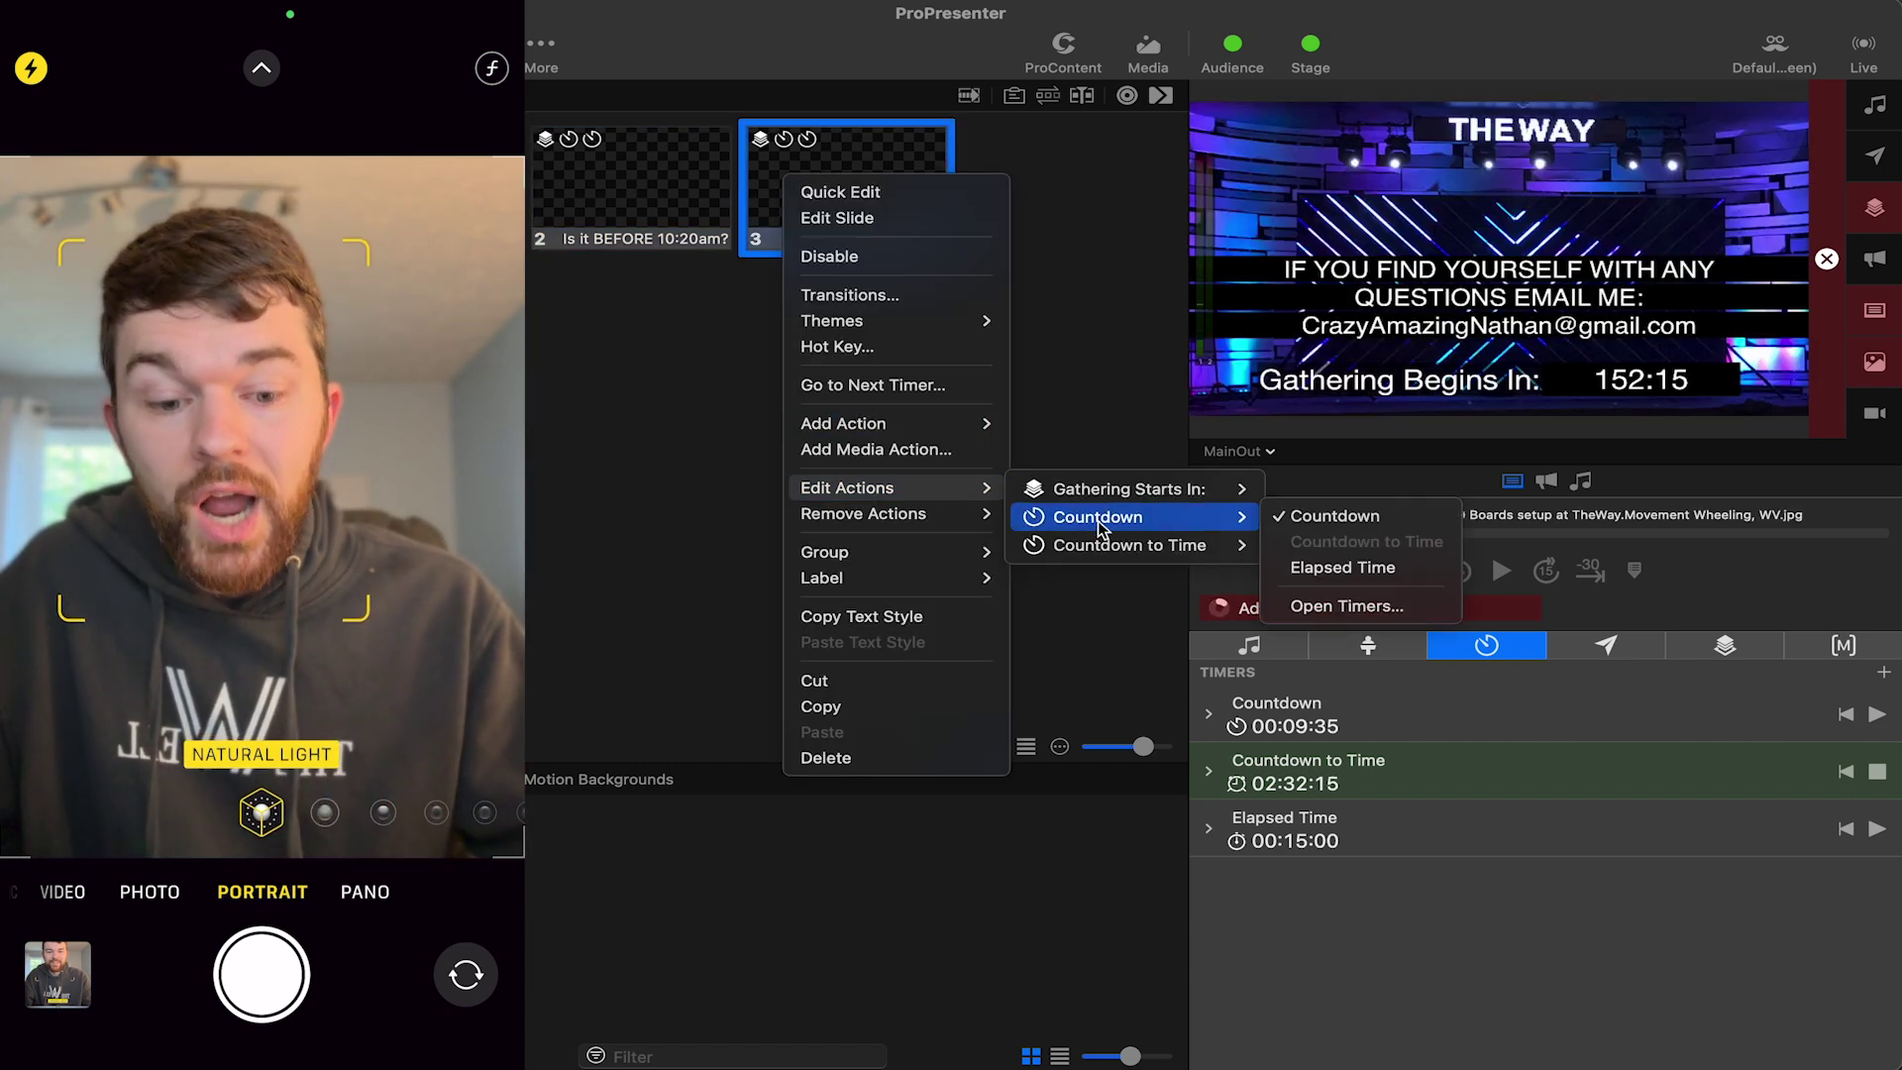
mouse_move(1146, 557)
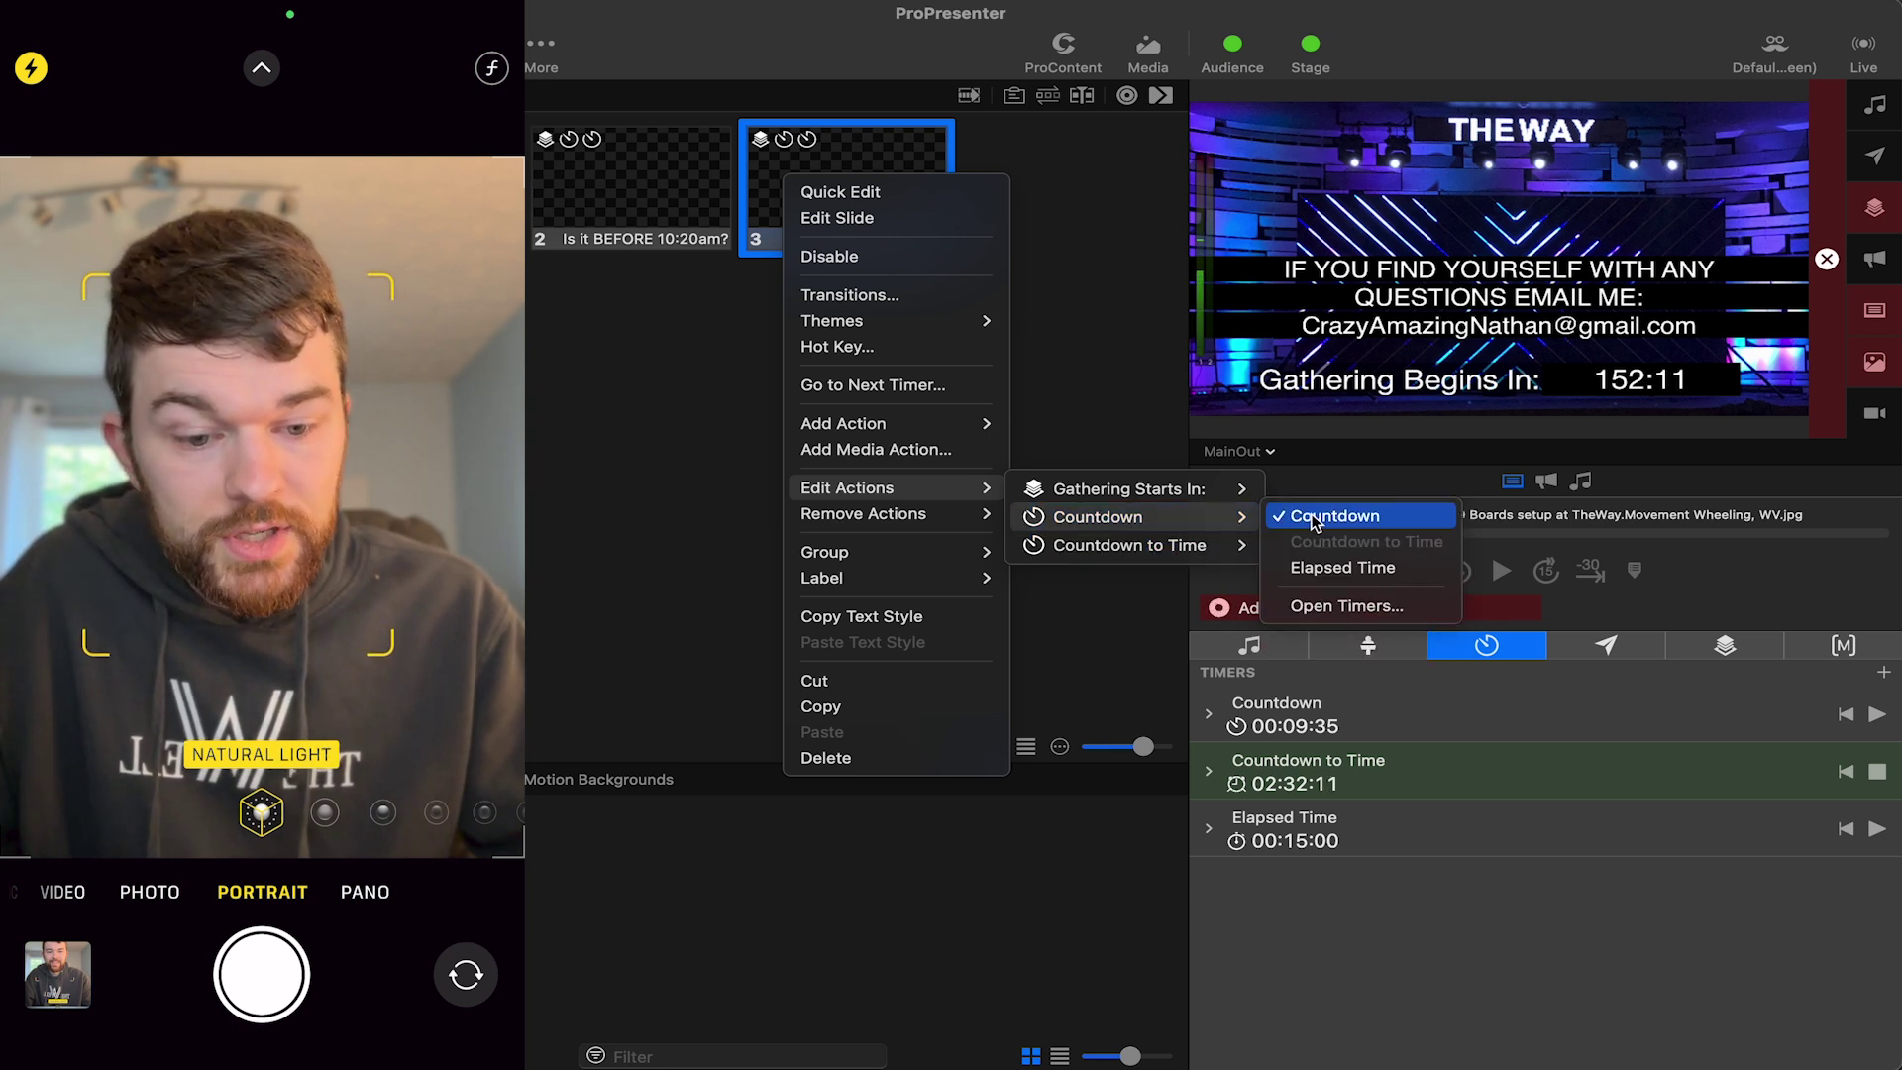
click(1327, 513)
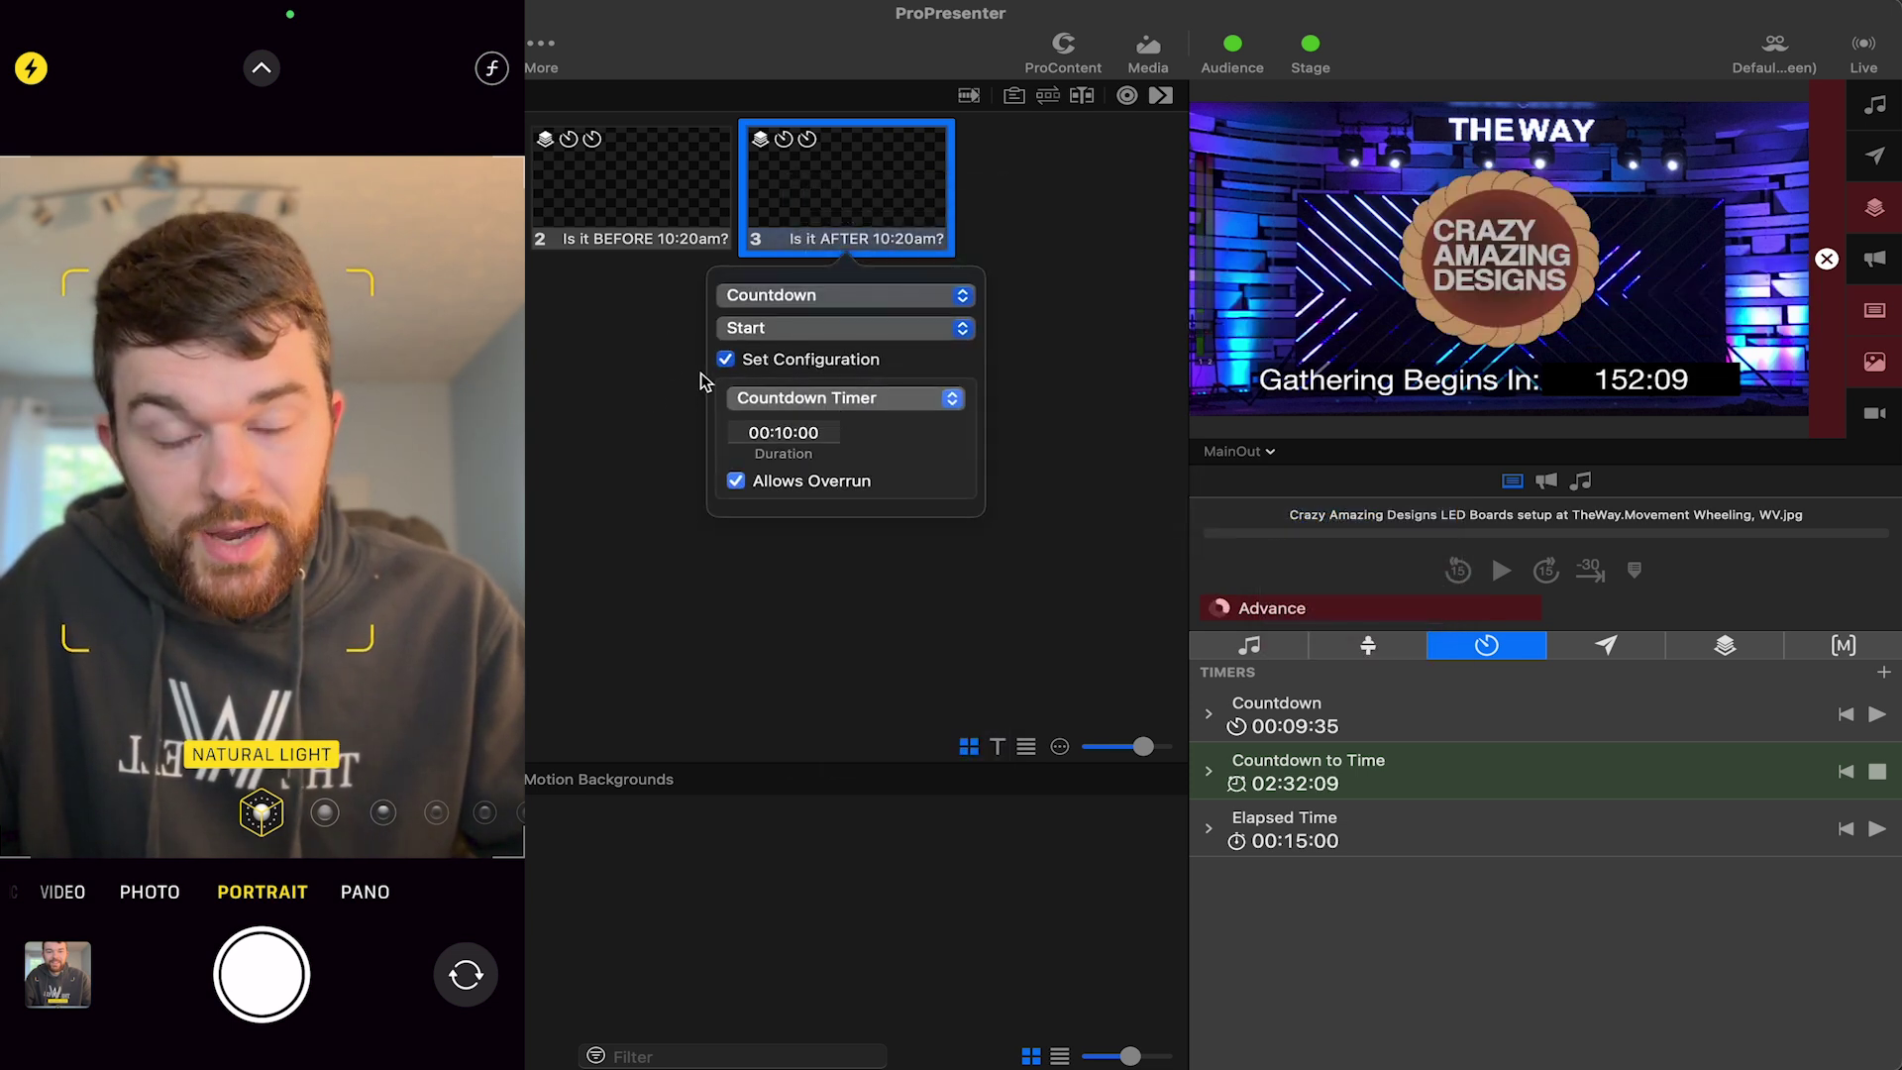
click(646, 381)
Step: Review the Countdown to Time action's configuration on the "Is it AFTER 10:20am?" slide and close it
right_click(835, 223)
mouse_move(981, 526)
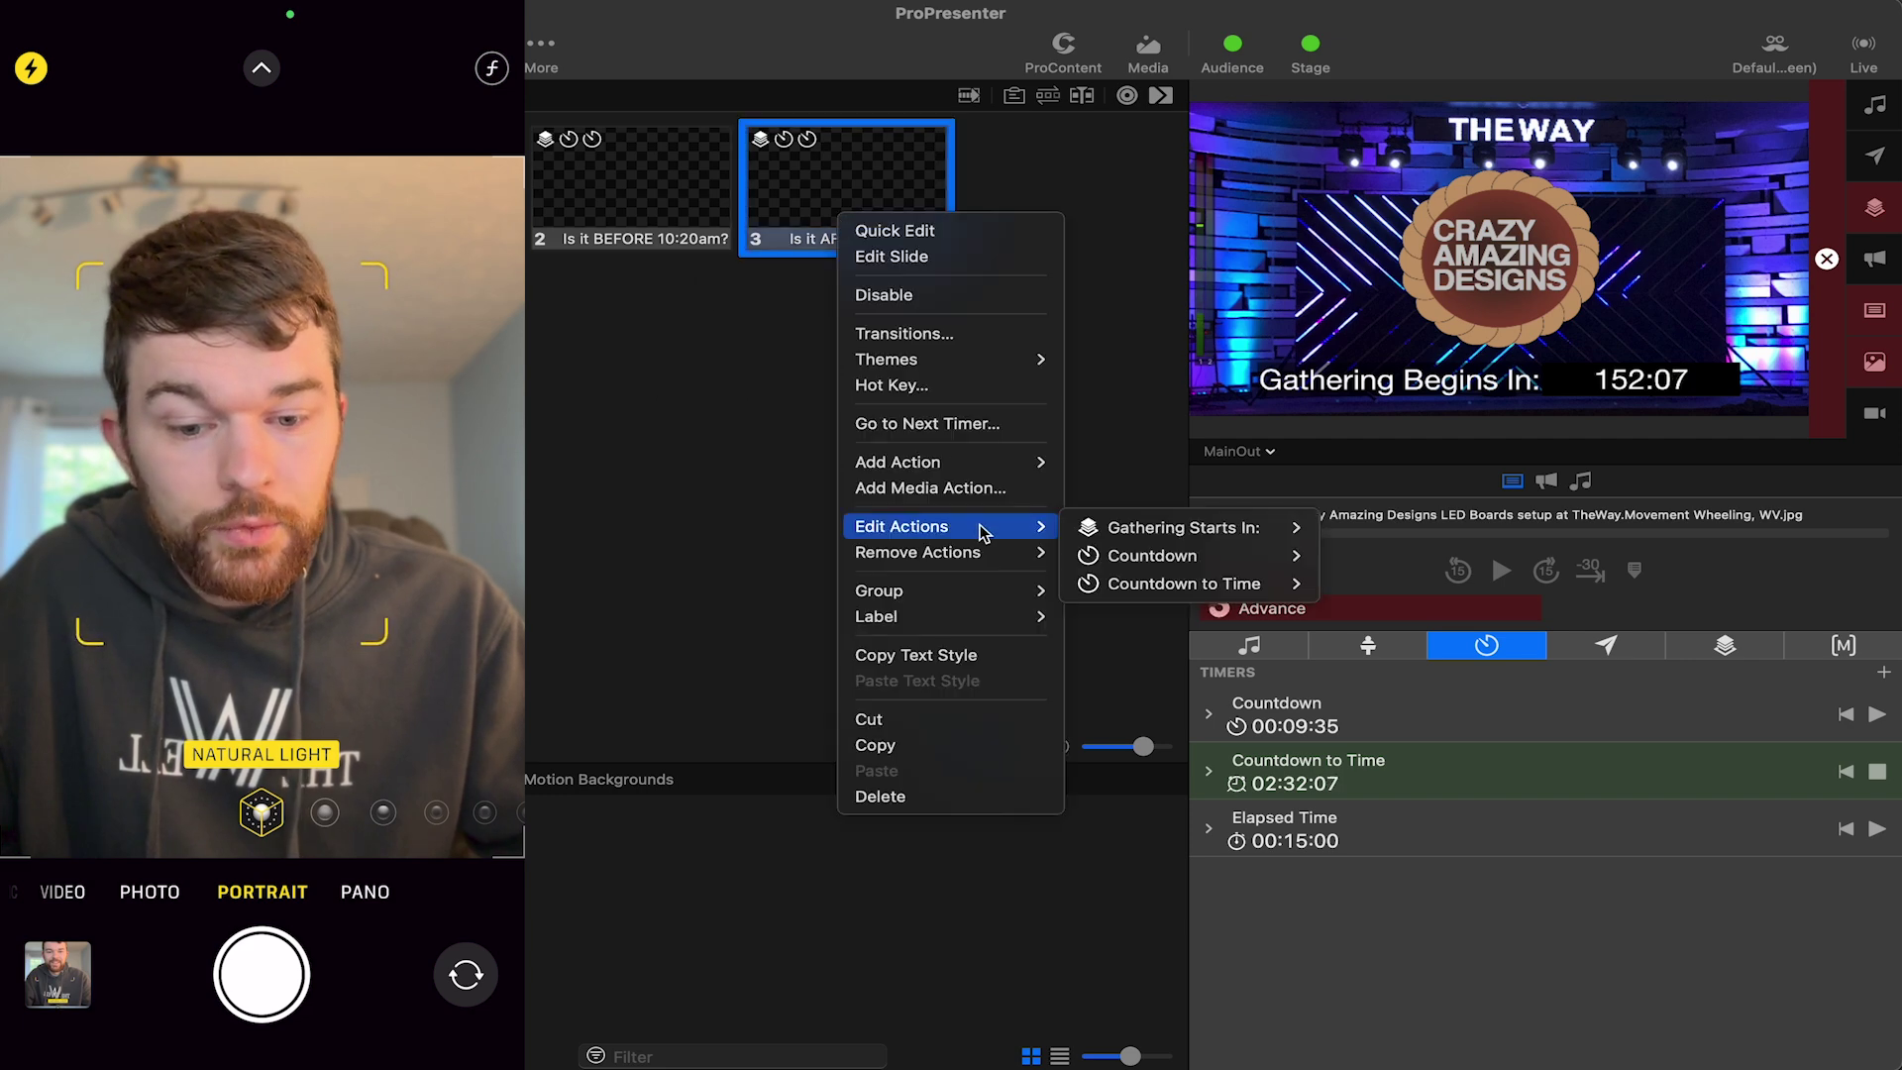
mouse_move(1288, 591)
click(1359, 609)
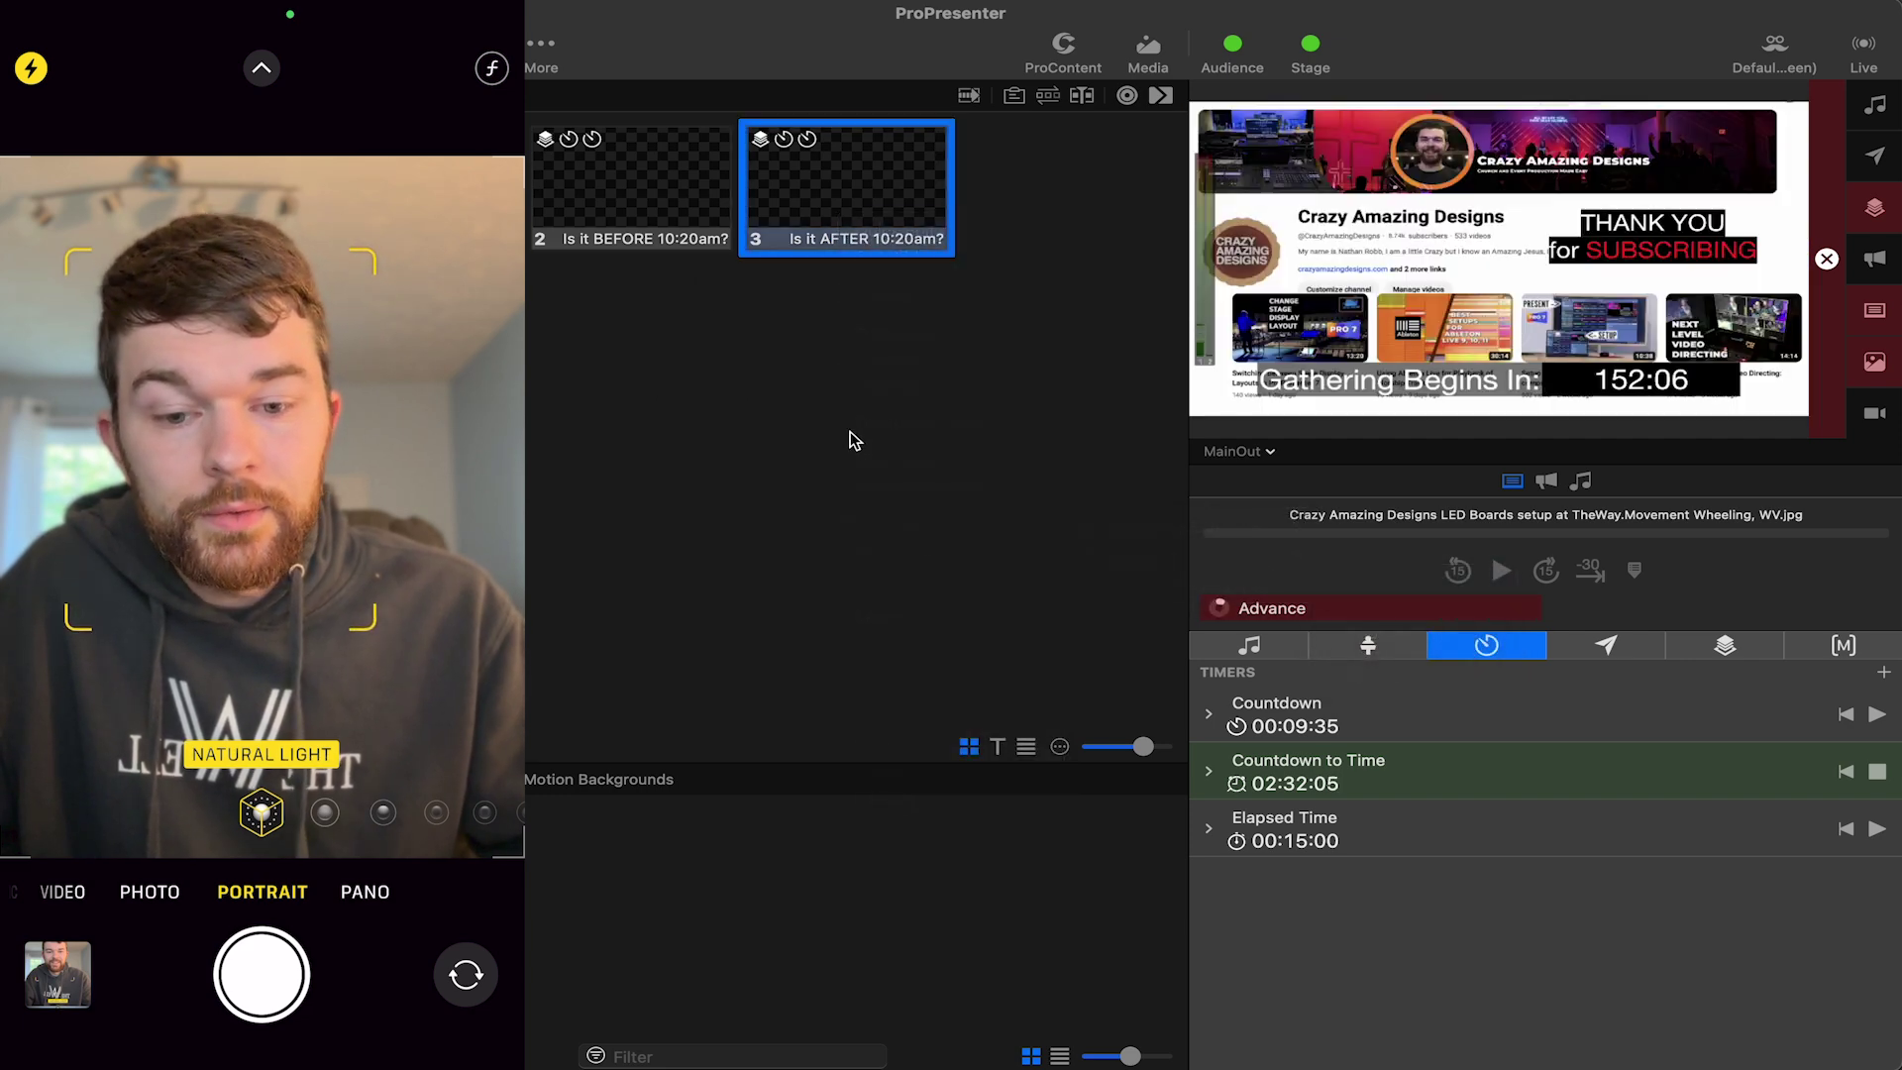
click(842, 424)
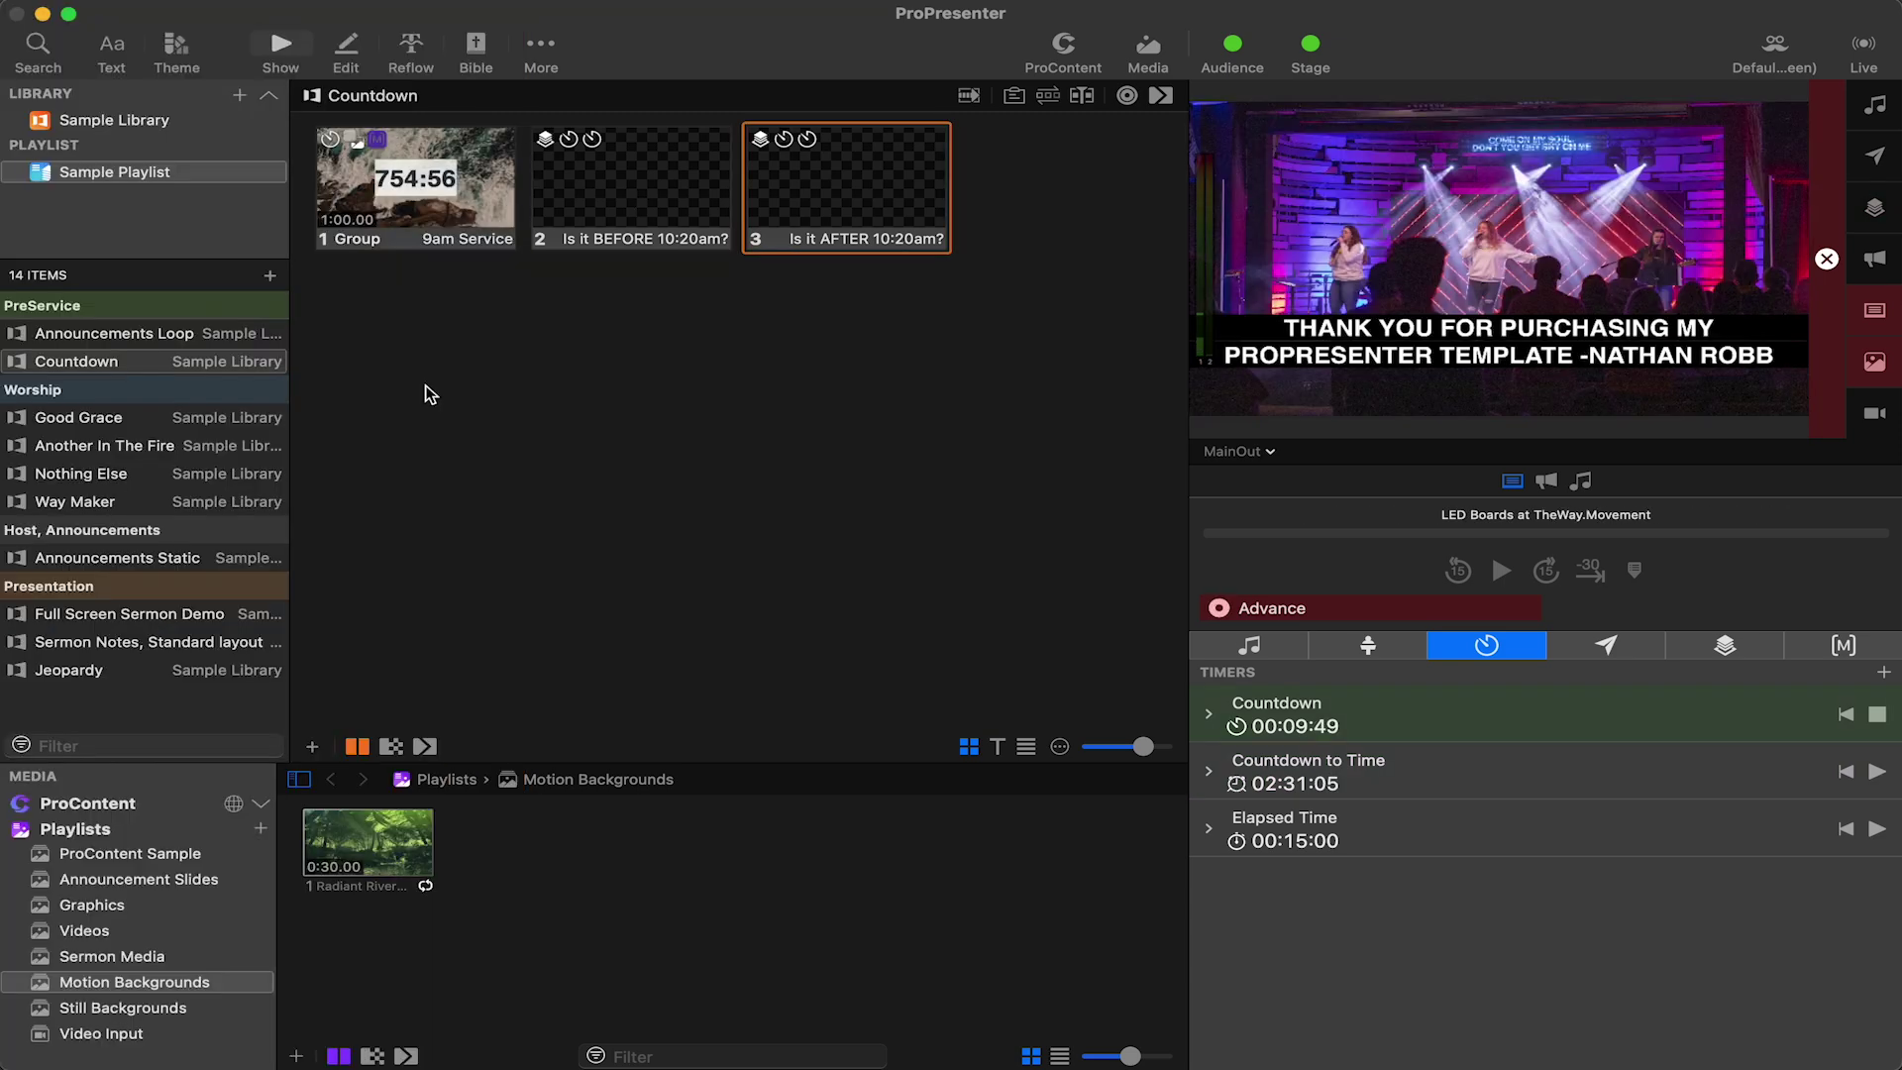
Step: Trigger the Countdown presentation's two 10:20am slides to test the live timer, and advance the Good Grace song to Verse 1
click(640, 174)
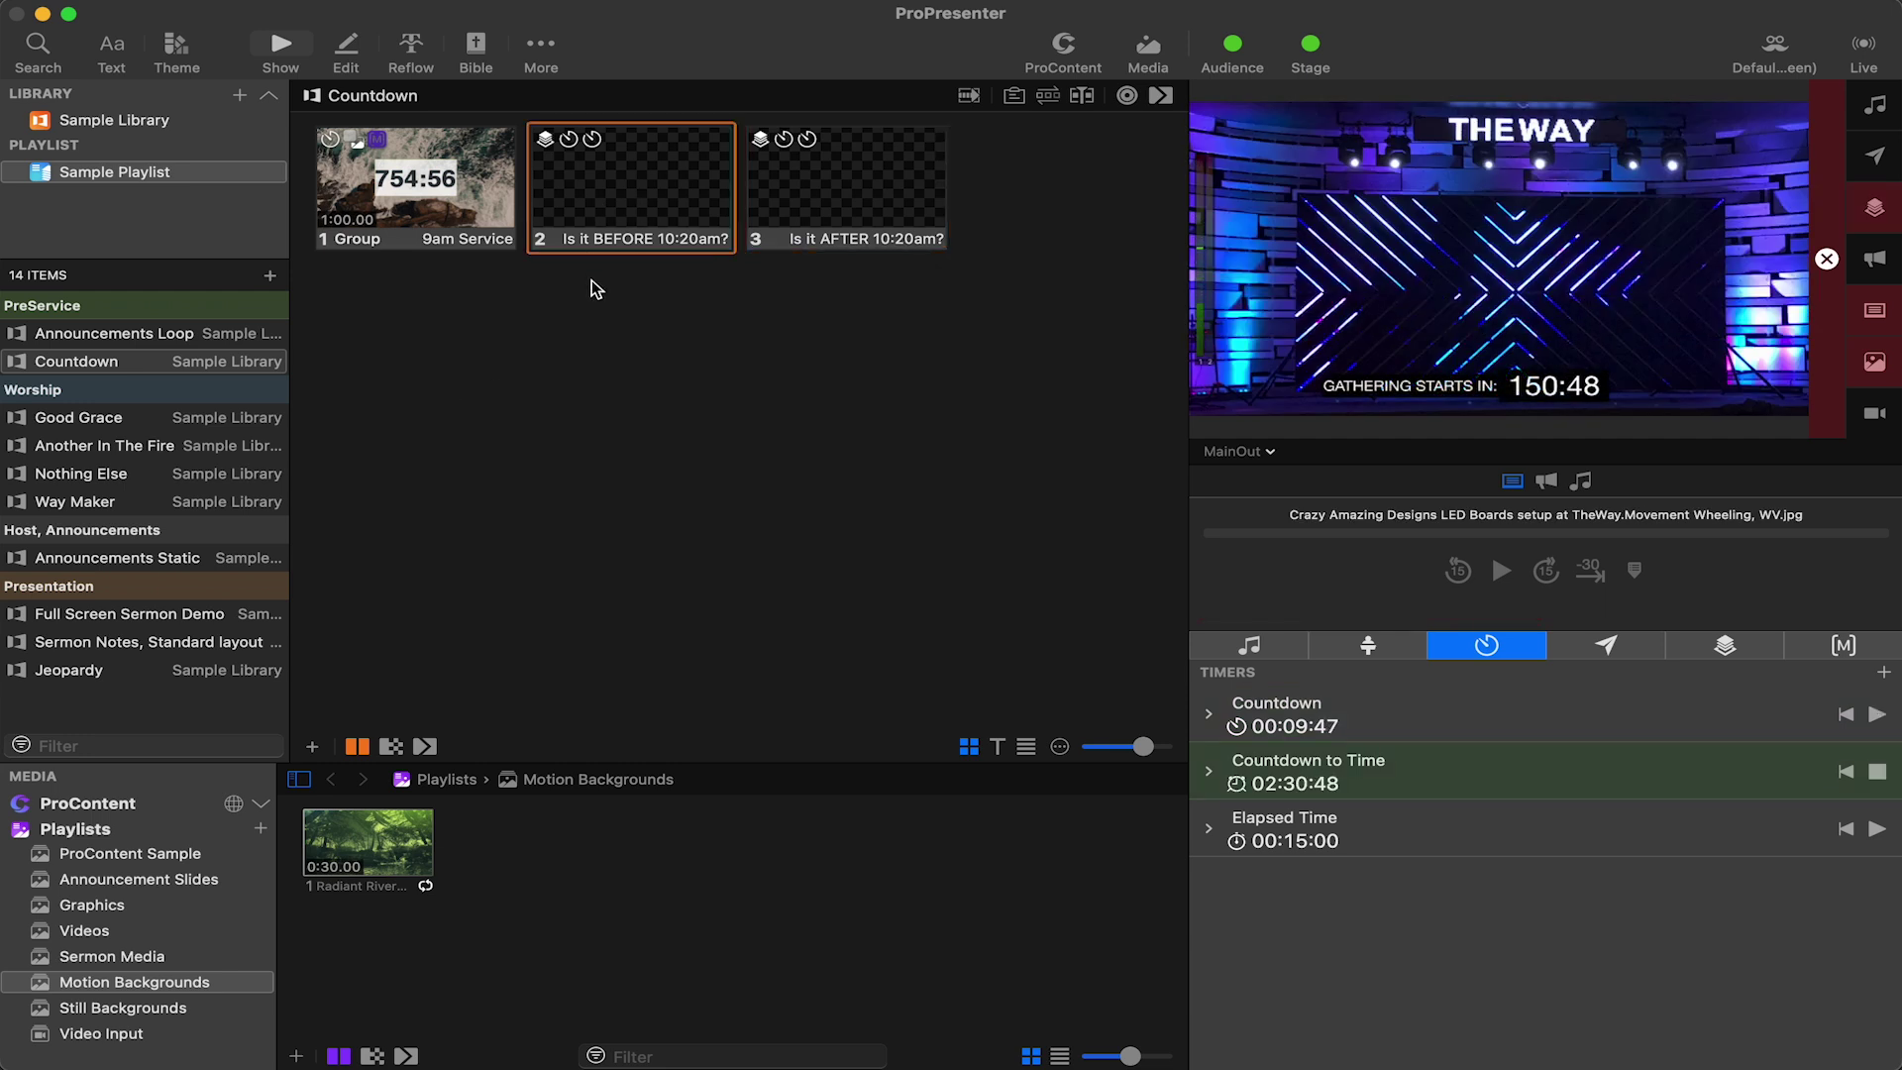
click(849, 206)
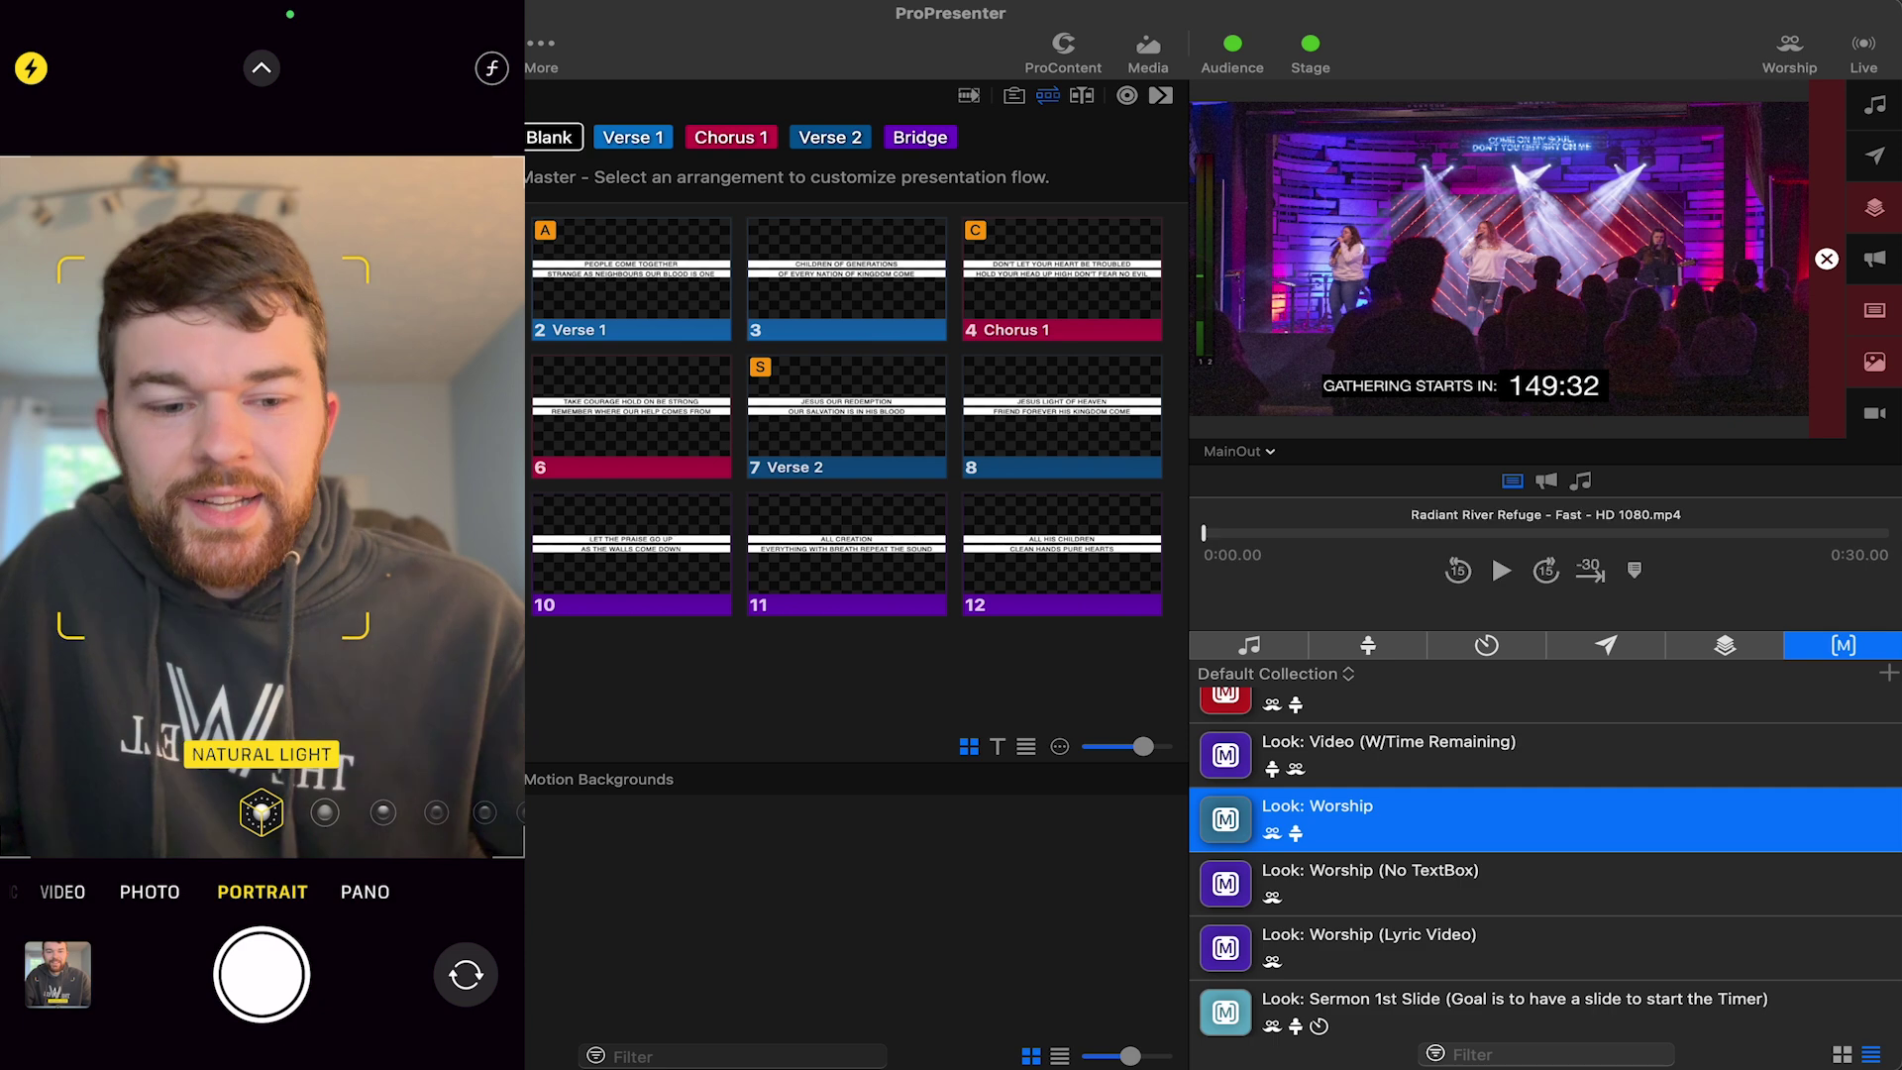
key(Right)
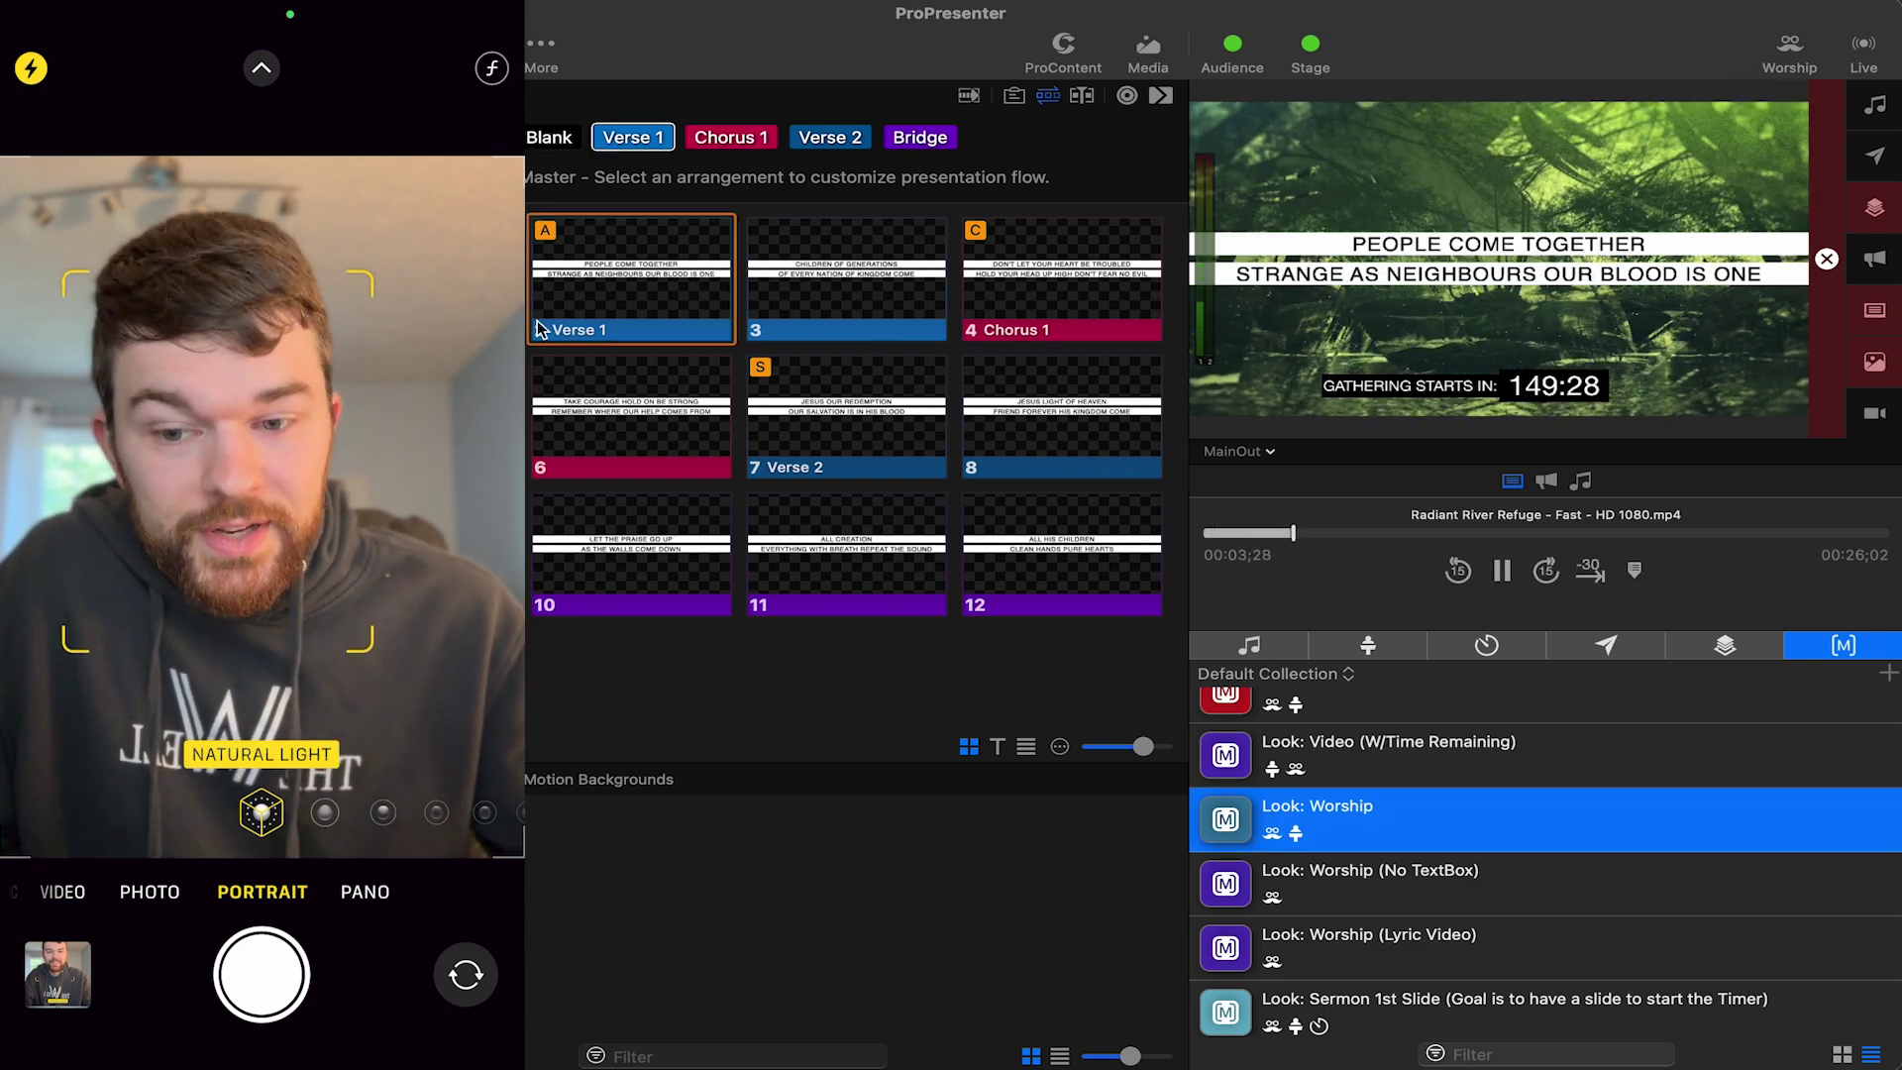
Step: Add a Clear action for Props to the "Look: Worship" macro
right_click(1313, 817)
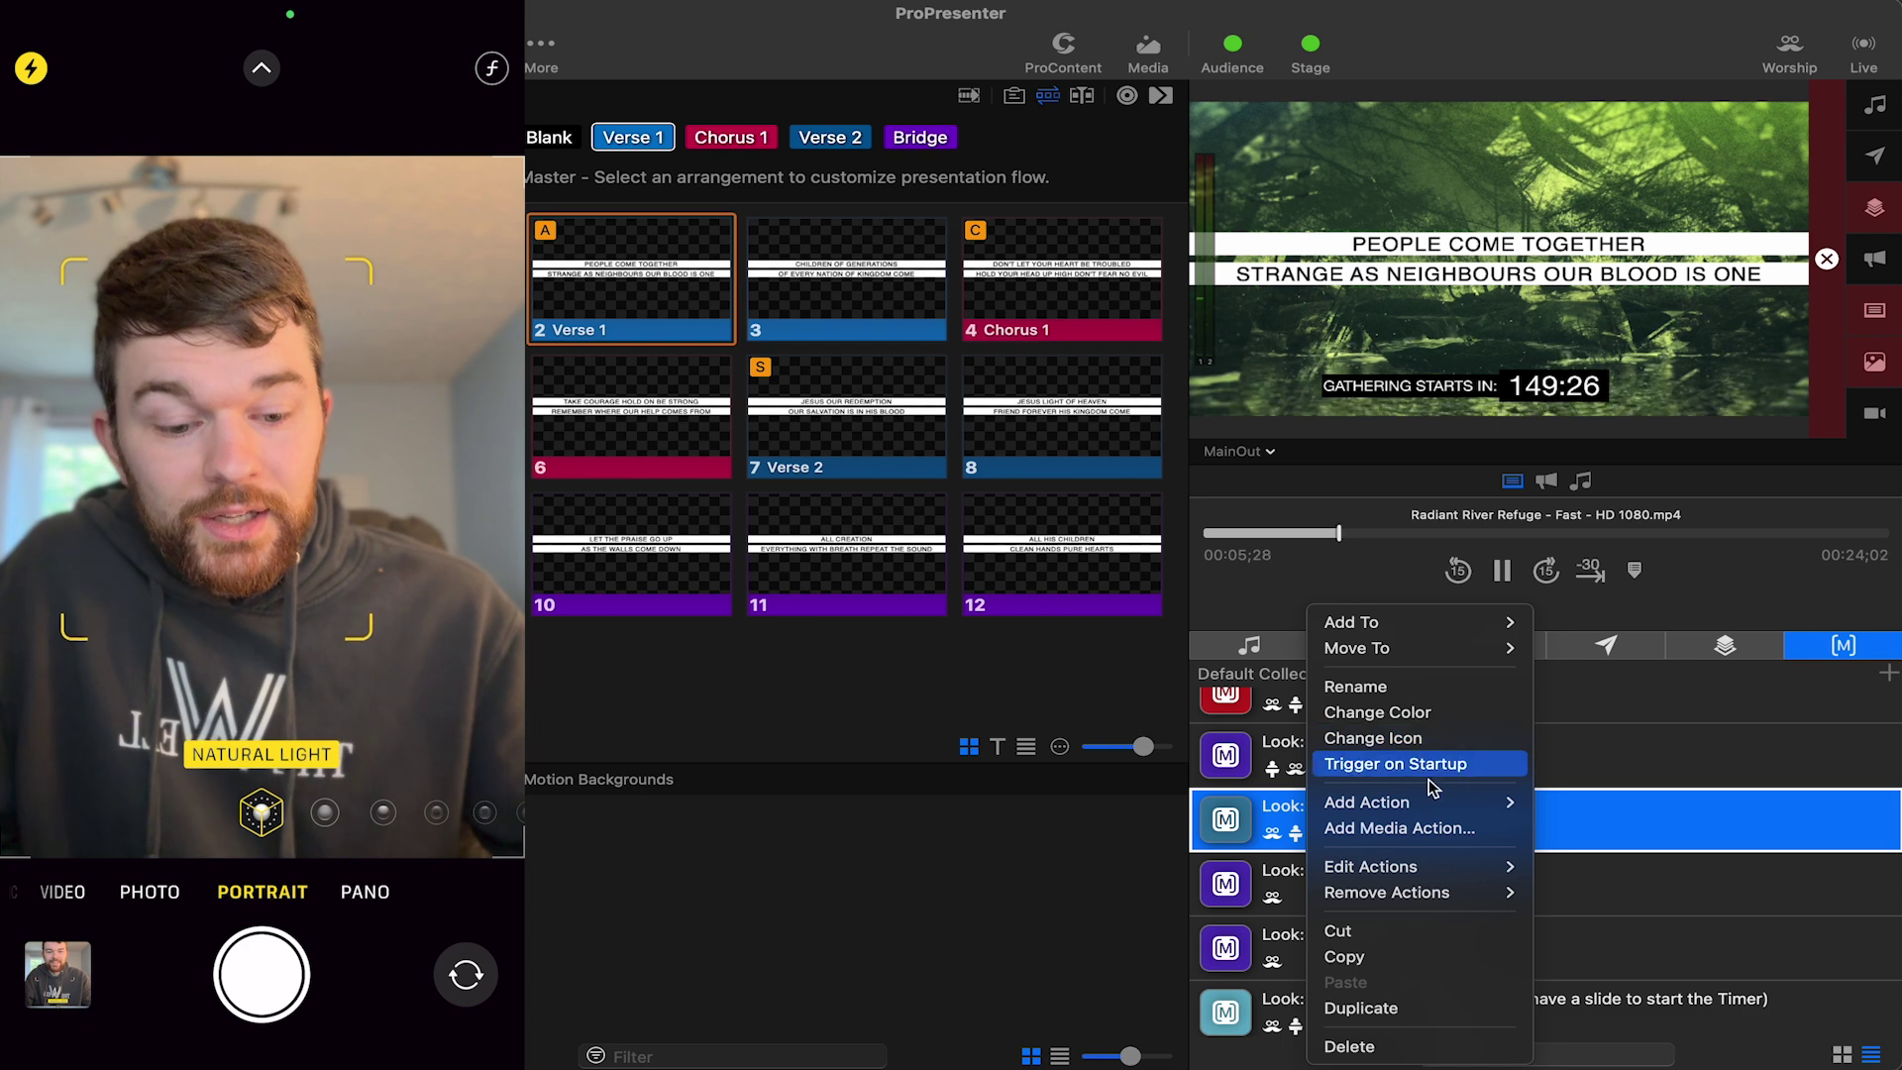
mouse_move(1427, 802)
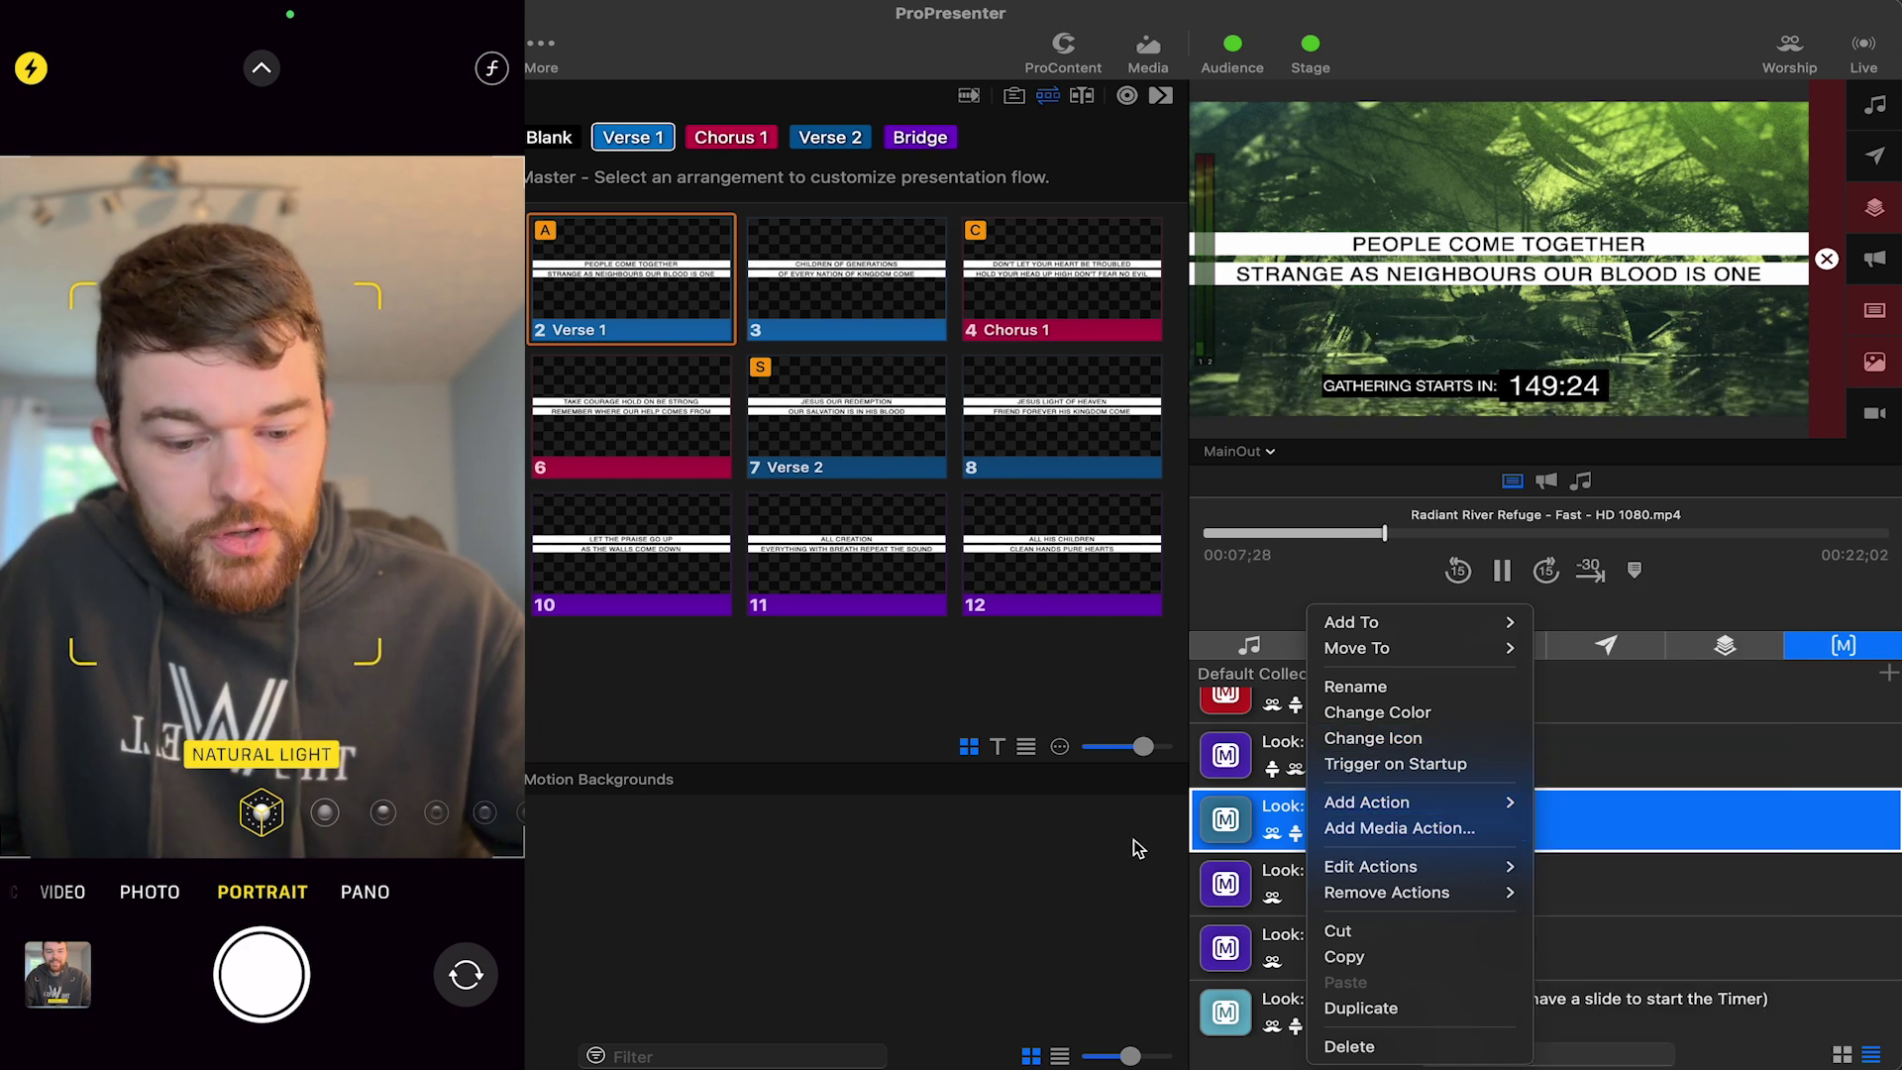
click(1139, 845)
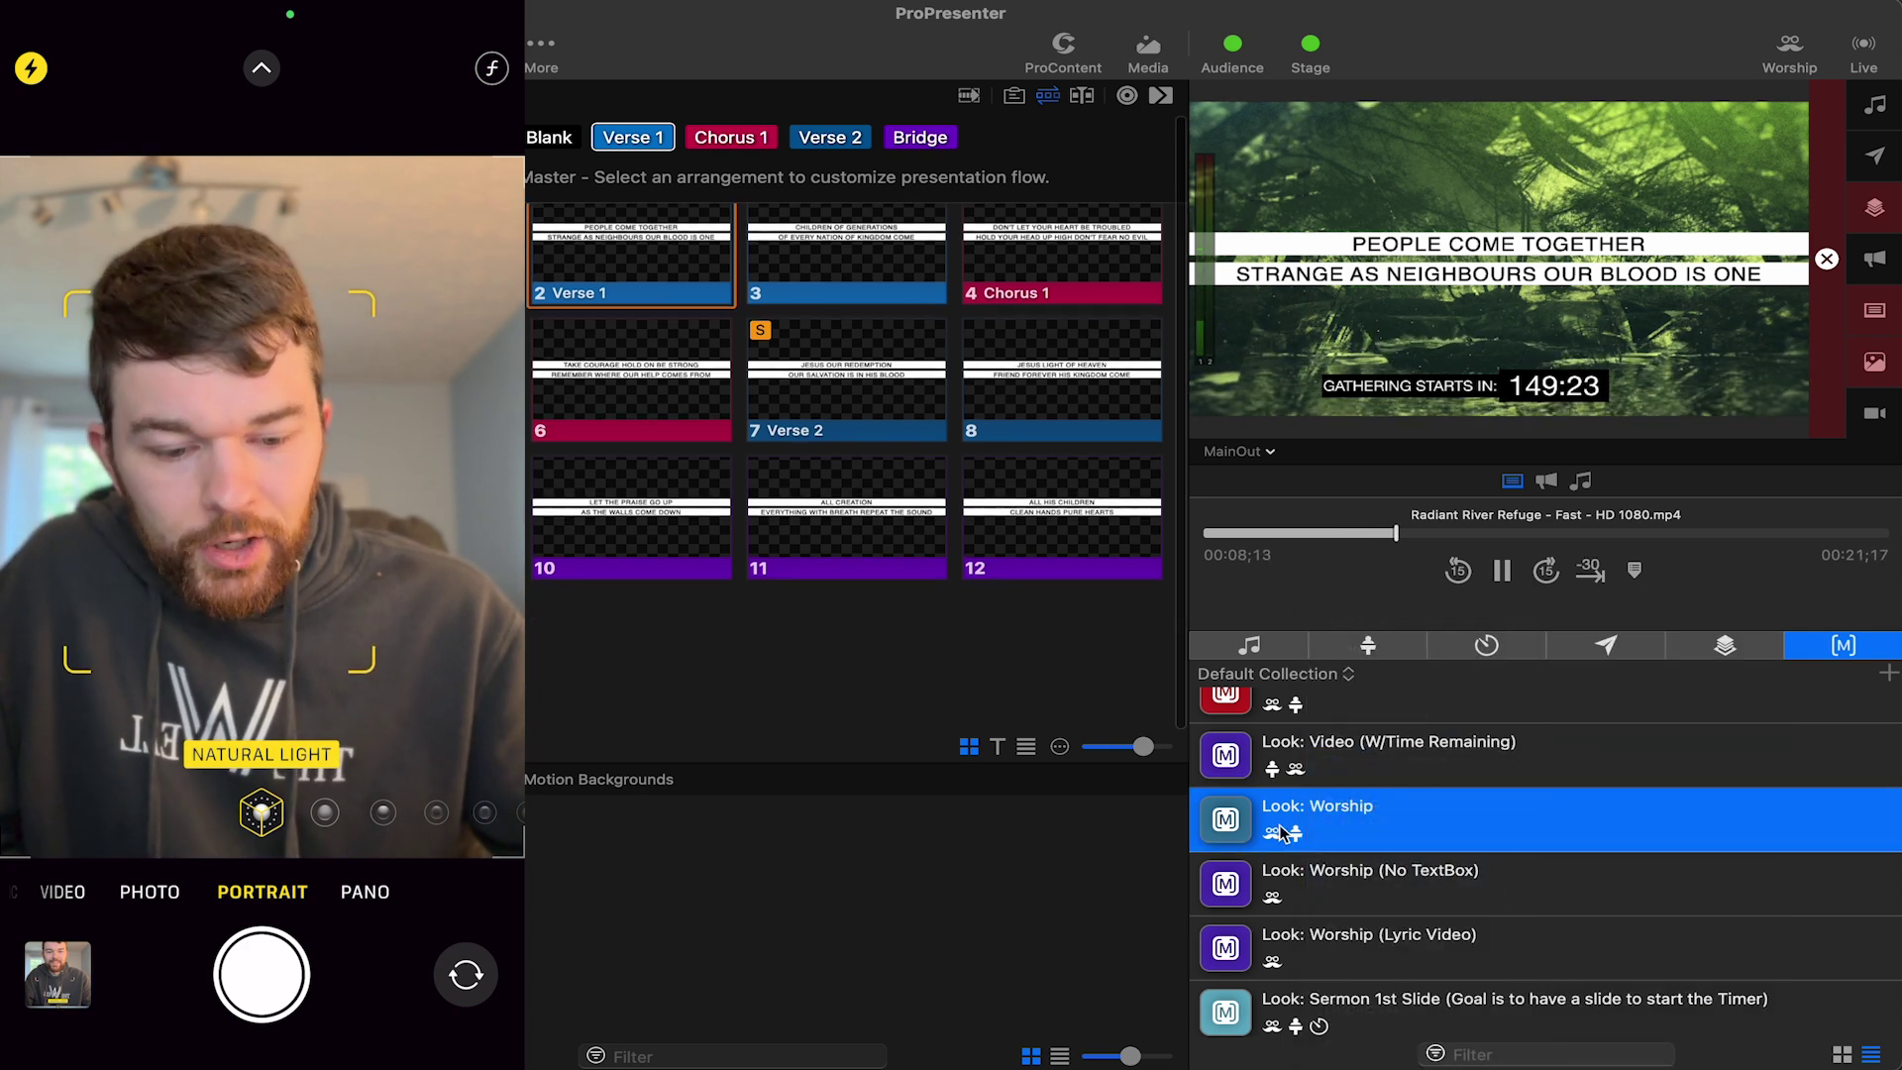
right_click(1342, 825)
mouse_move(1478, 807)
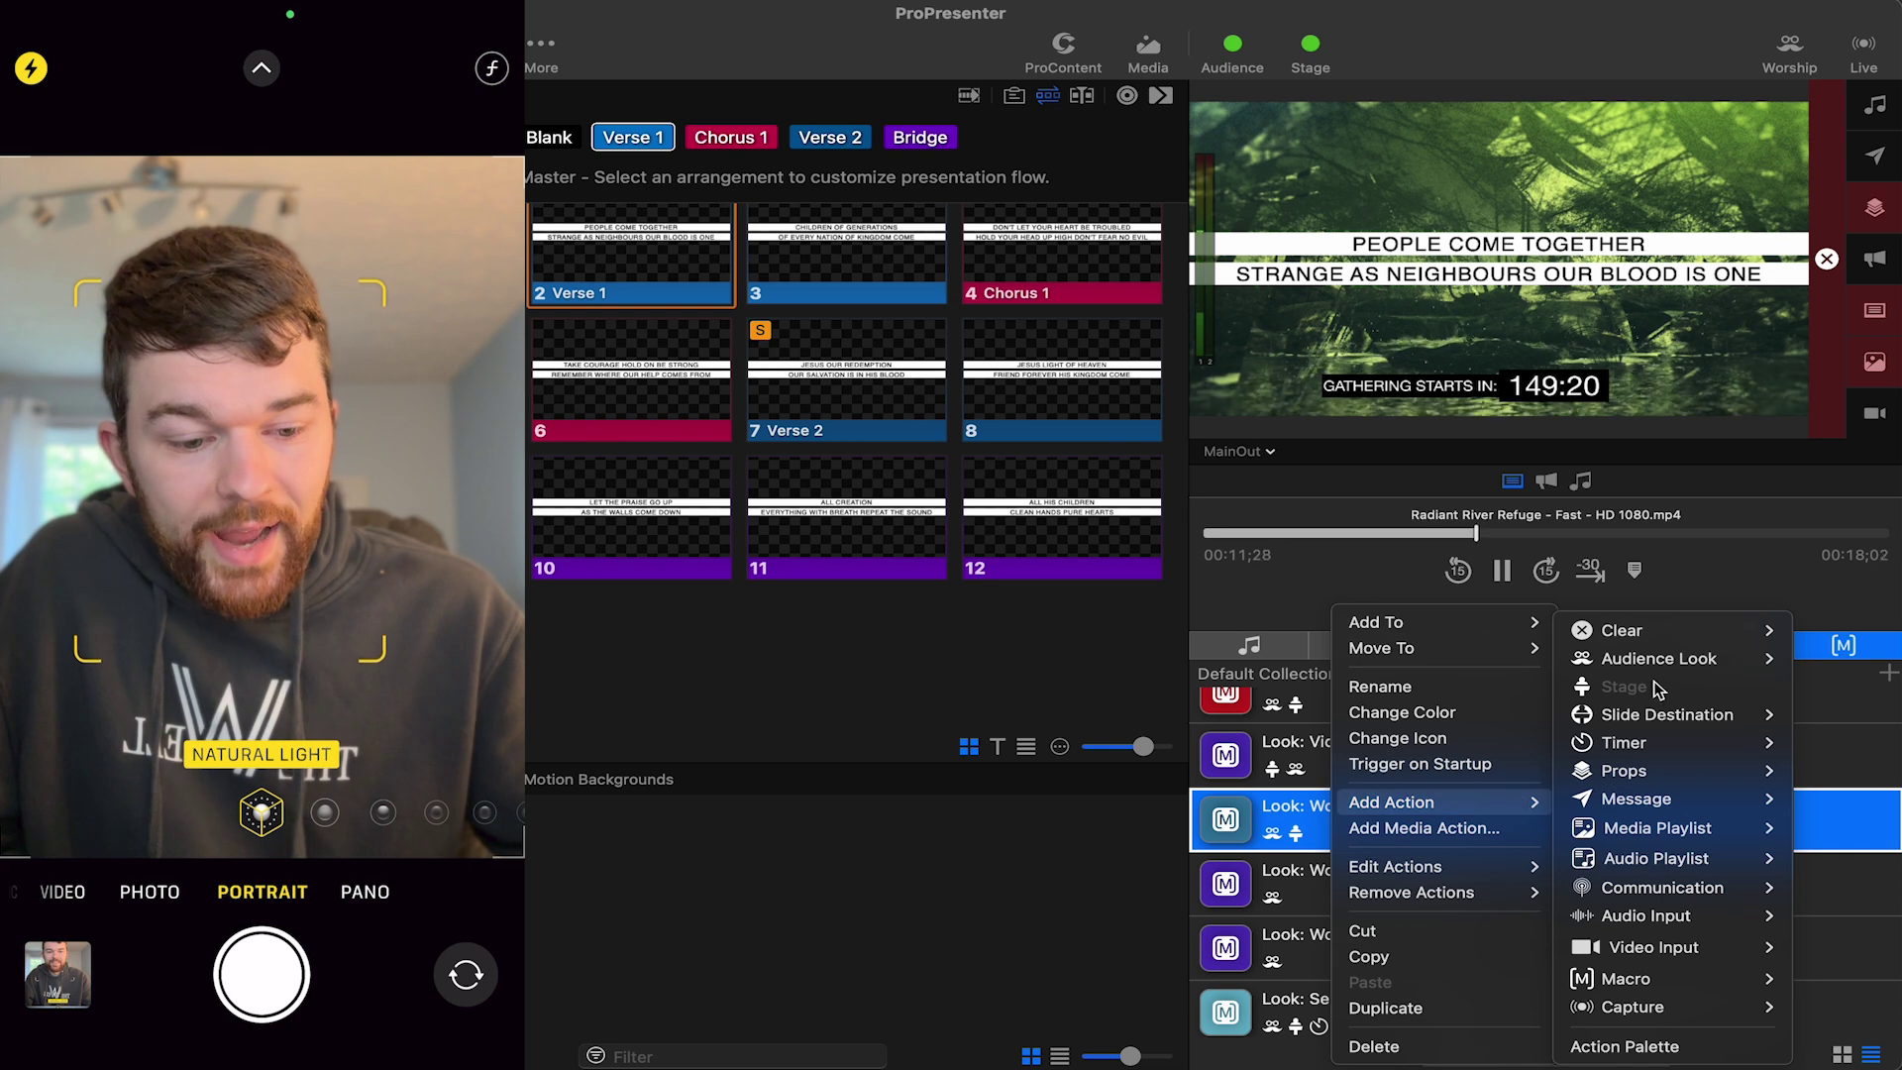
mouse_move(1655, 638)
click(1436, 753)
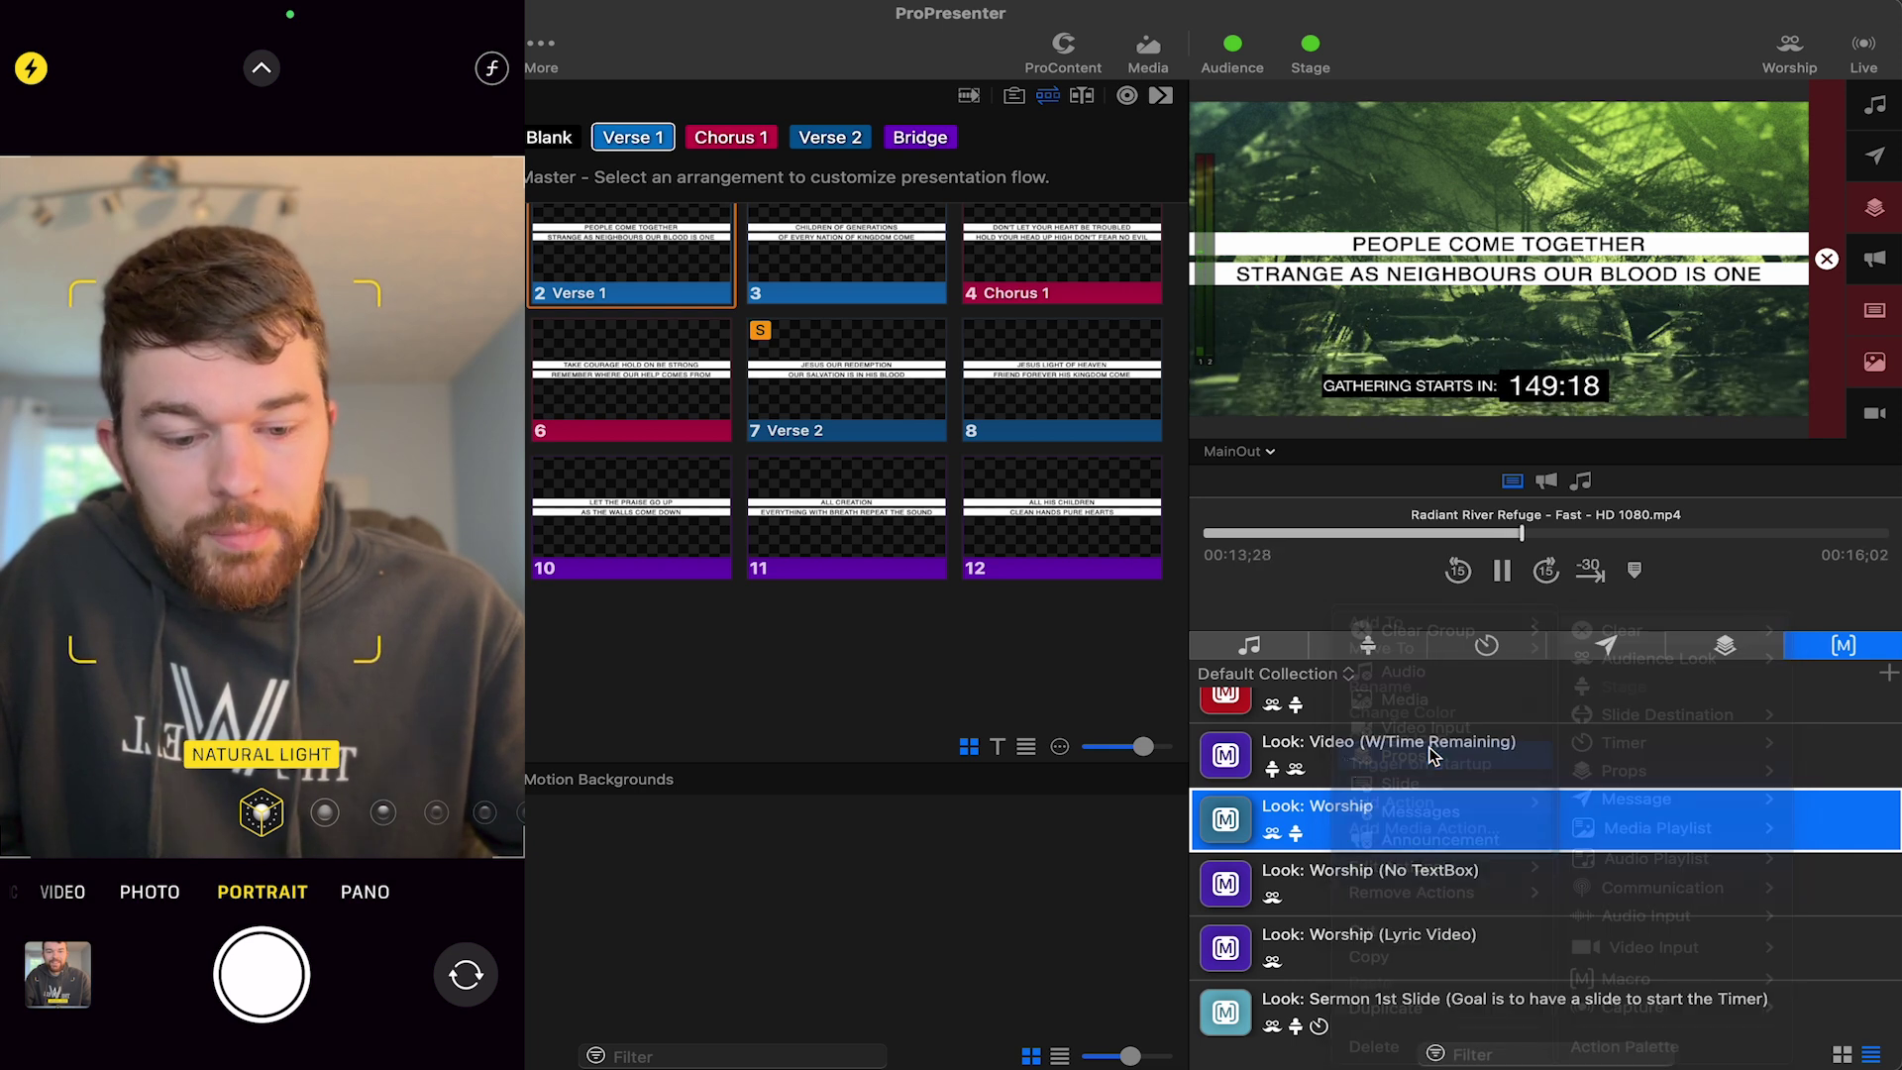
Step: Trigger Good Grace's Blank slide and its first Verse 1 slide to test the macro's prop clearing
click(381, 253)
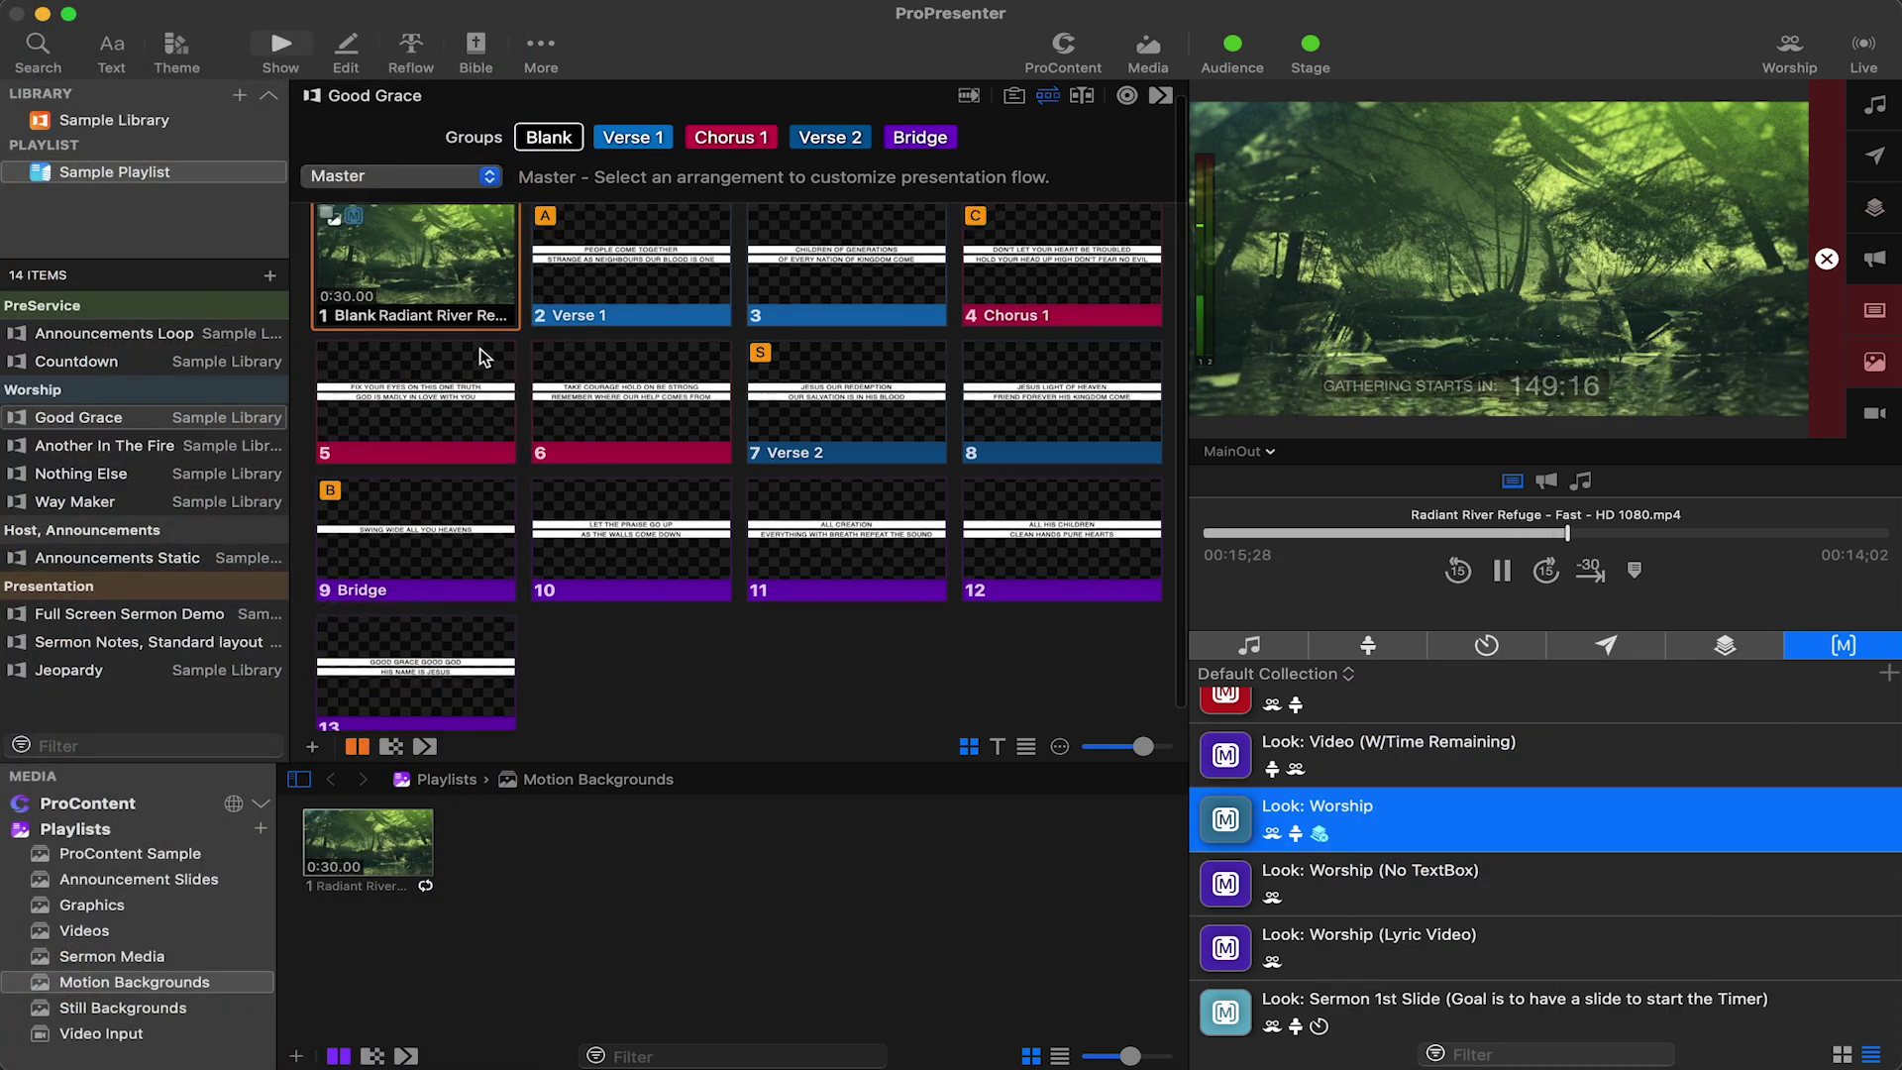
scroll(426, 298, up, 2)
click(553, 306)
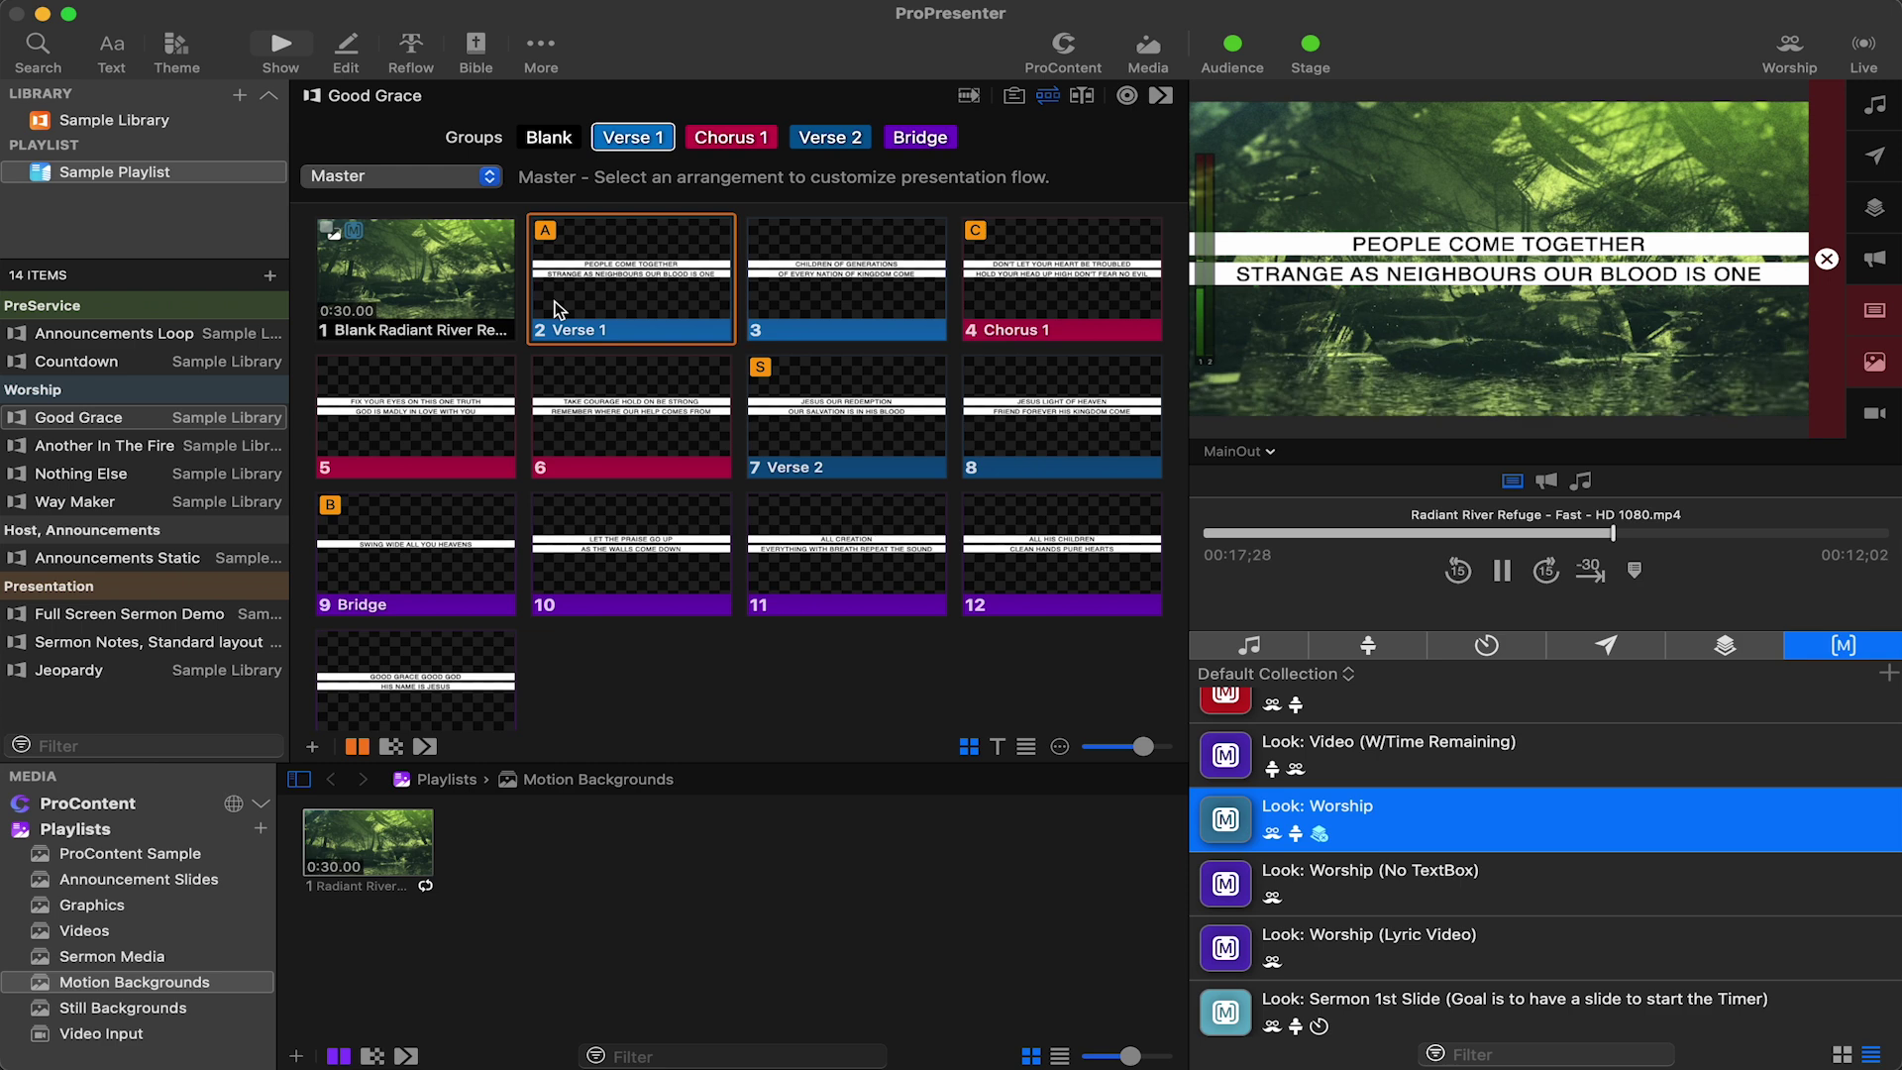
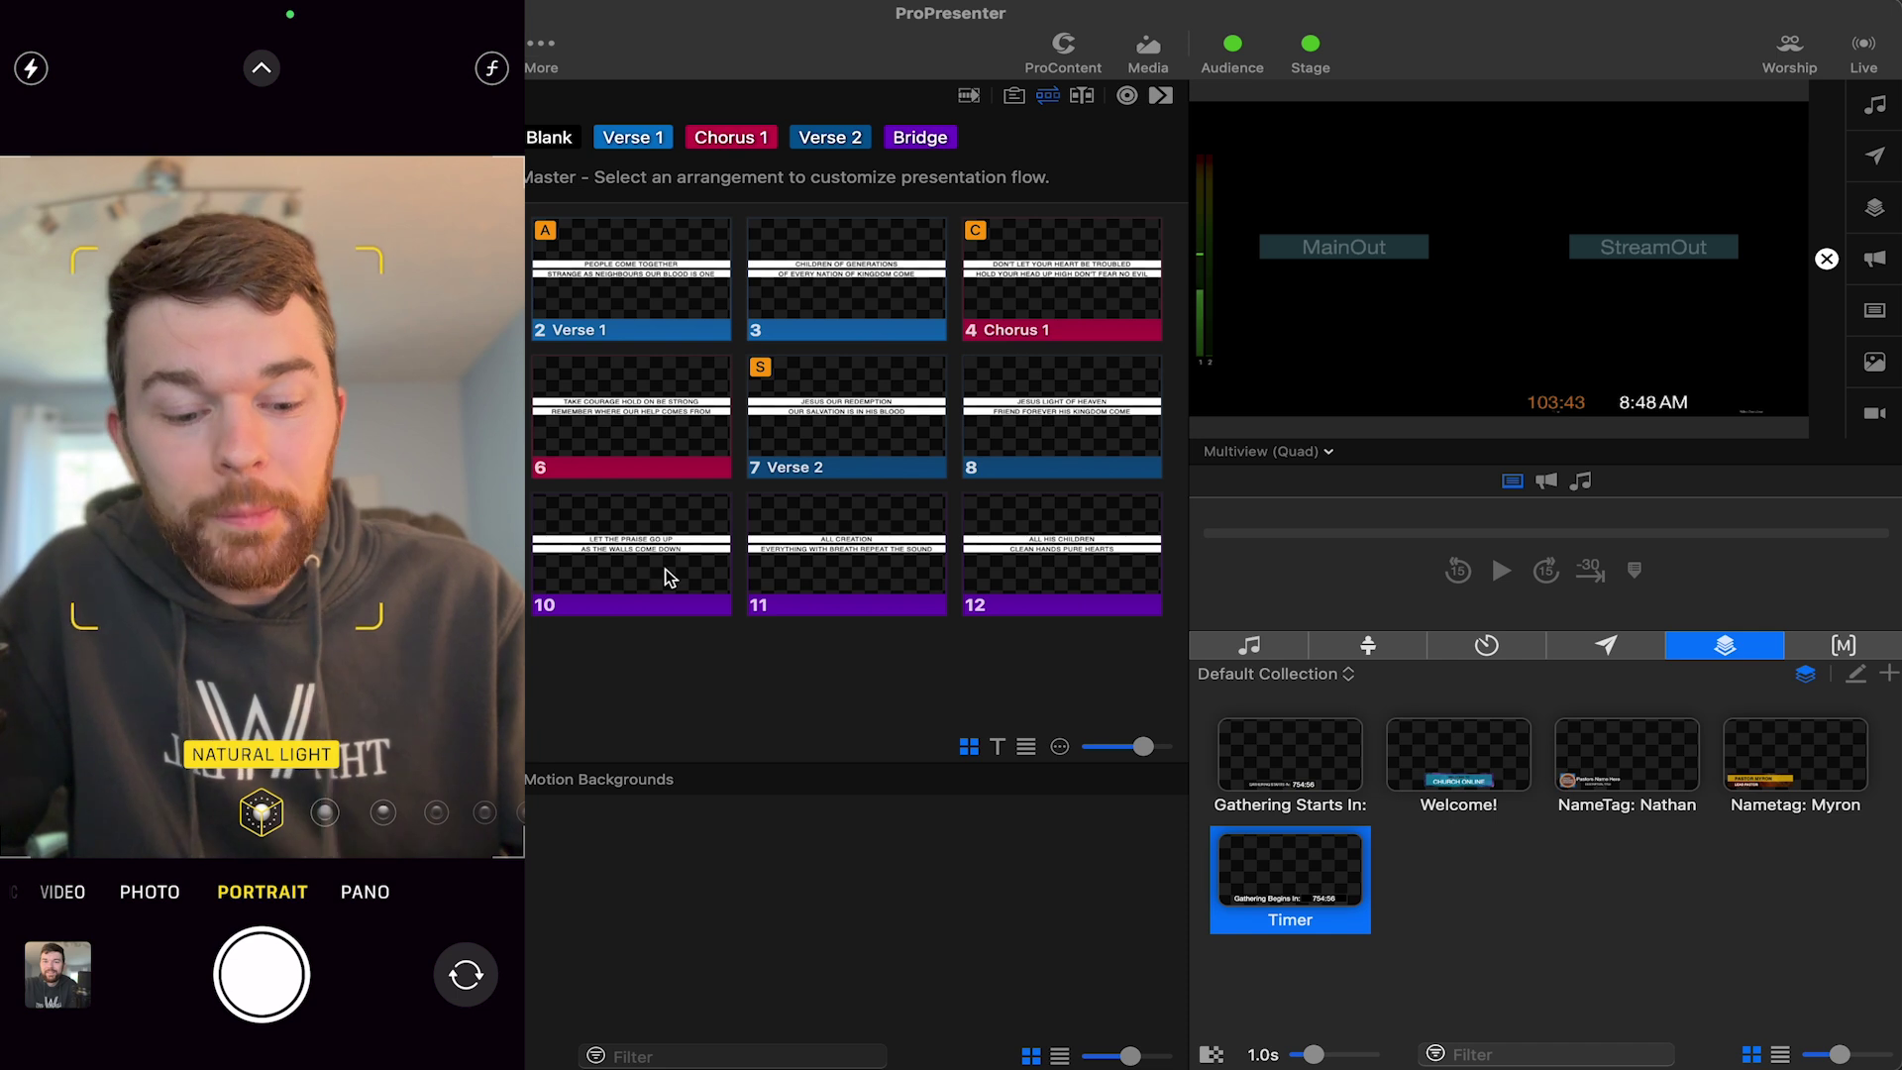
Step: Open the Timer prop for editing and delete all of its text objects
click(1477, 897)
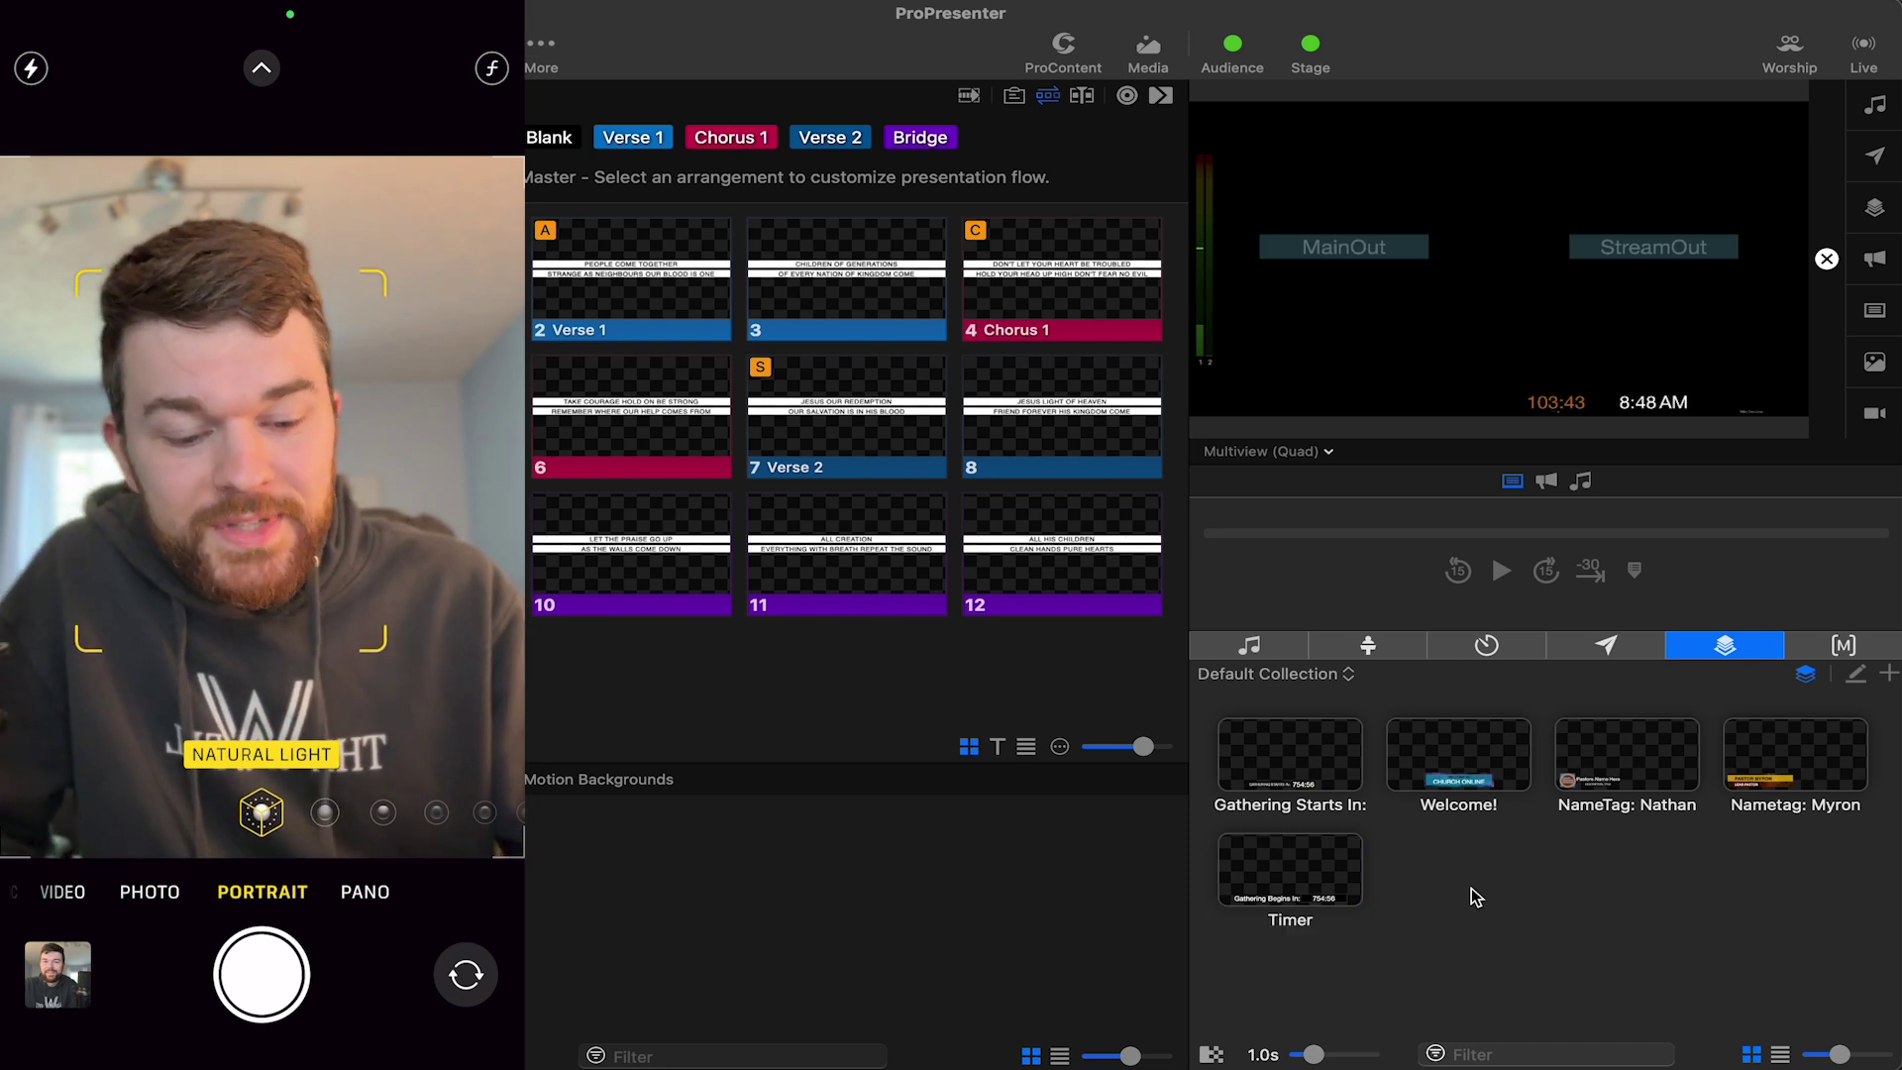
right_click(1324, 872)
click(1377, 817)
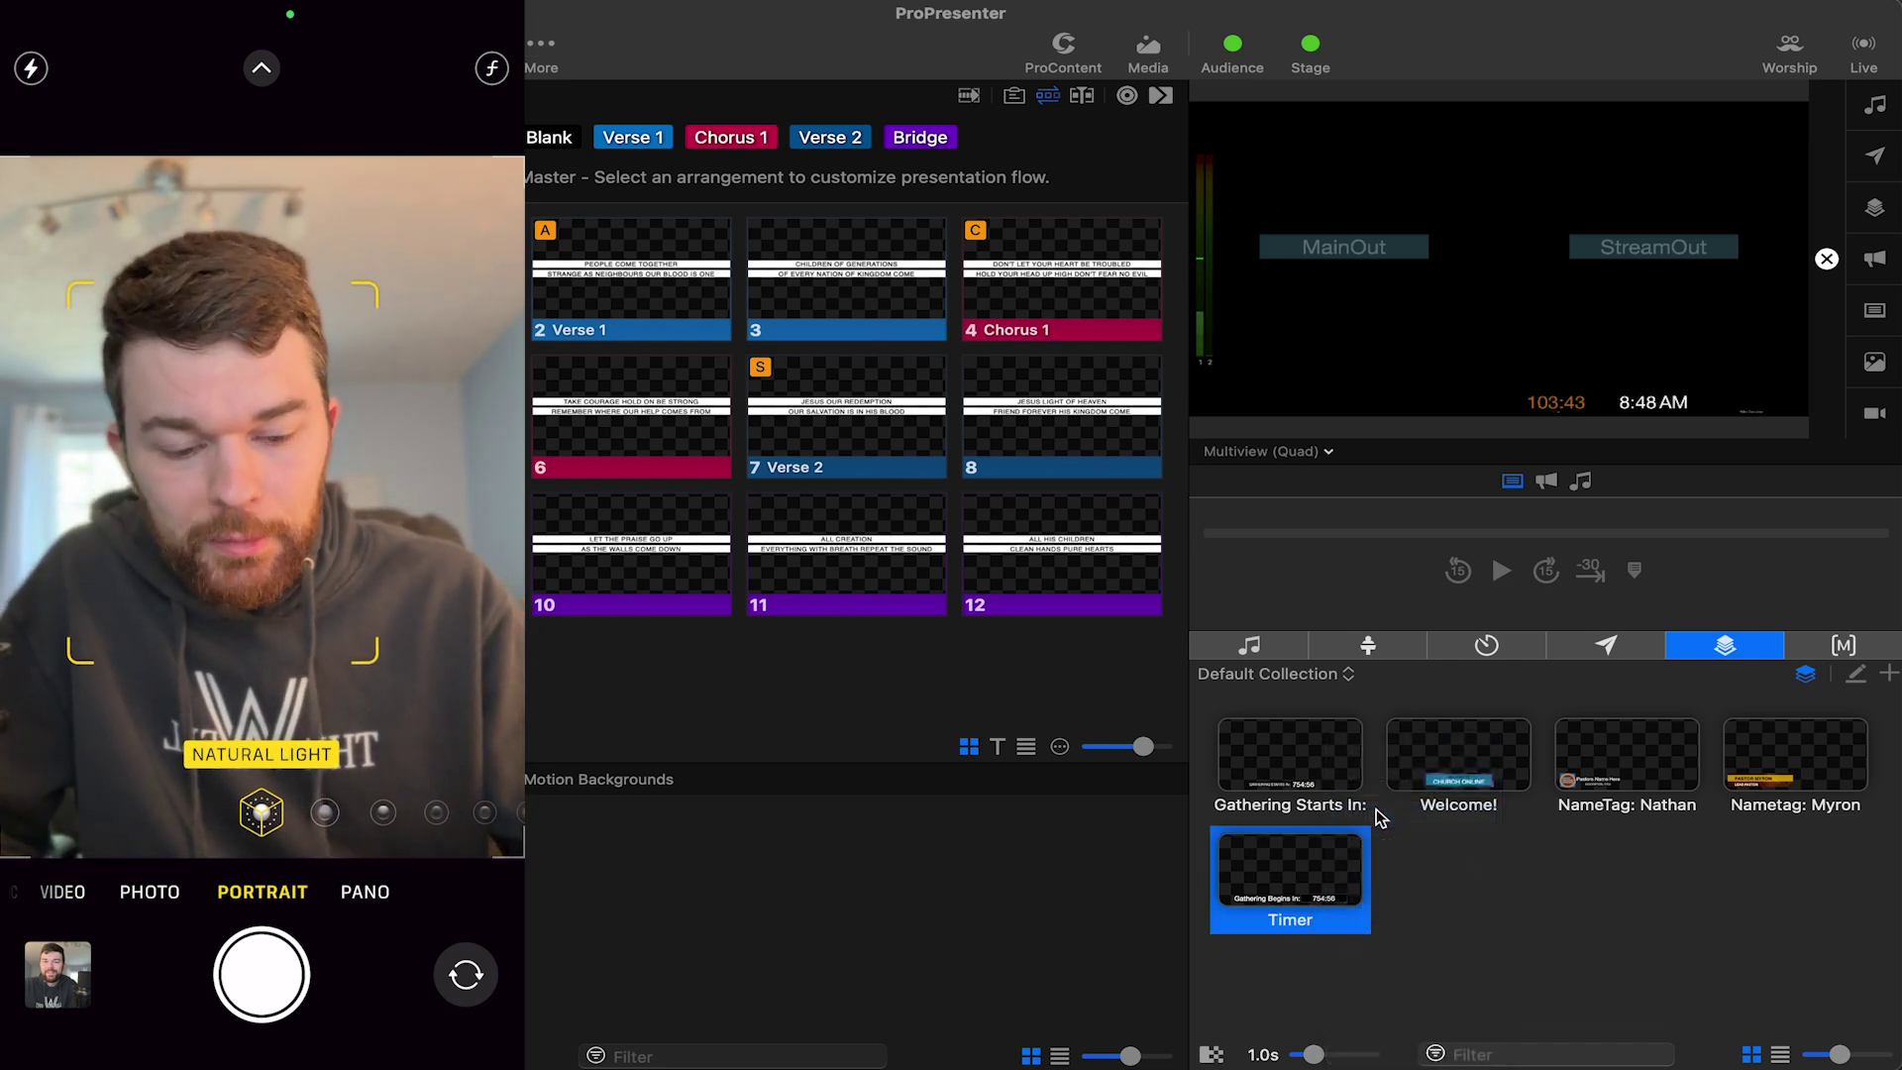
drag(1405, 654, 777, 790)
key(Delete)
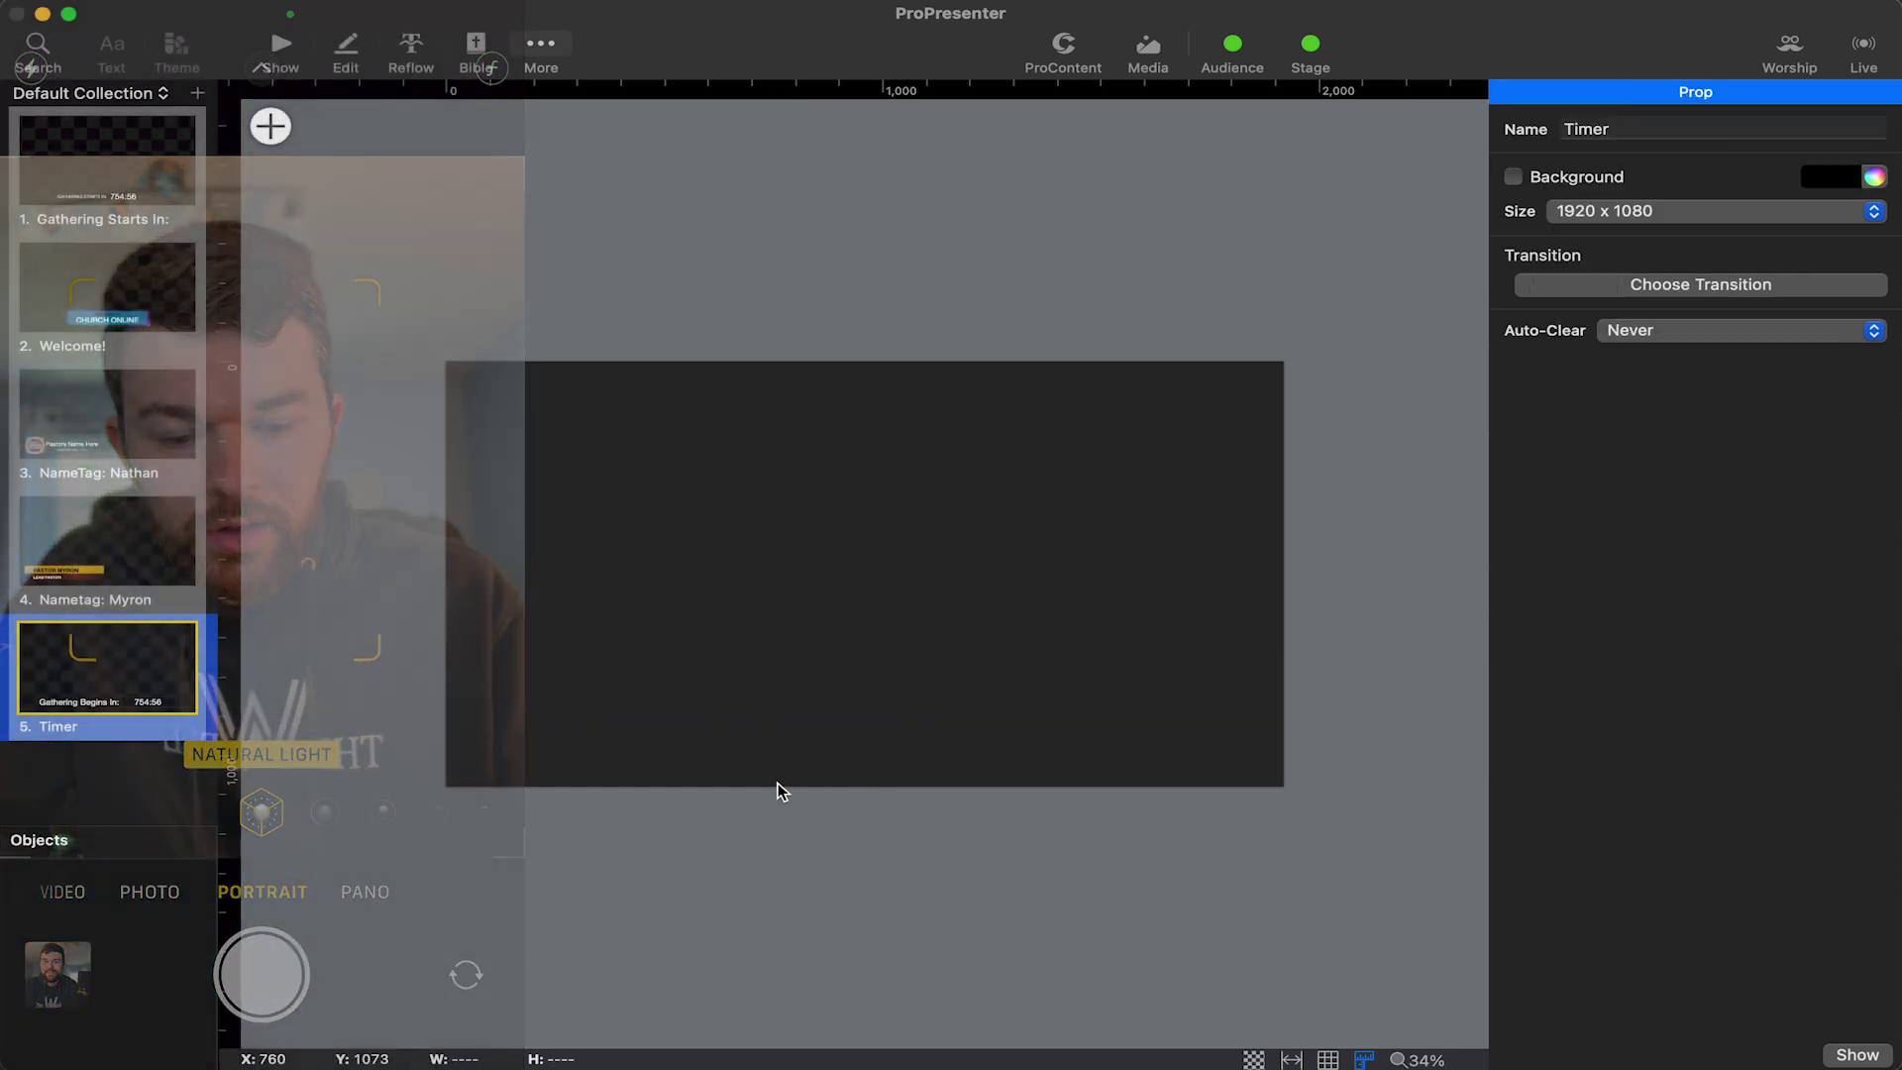
Step: Add a text box to the Timer prop reading "Display Your Countdown Timer over Announcements using Props in ProPresenter"
click(271, 126)
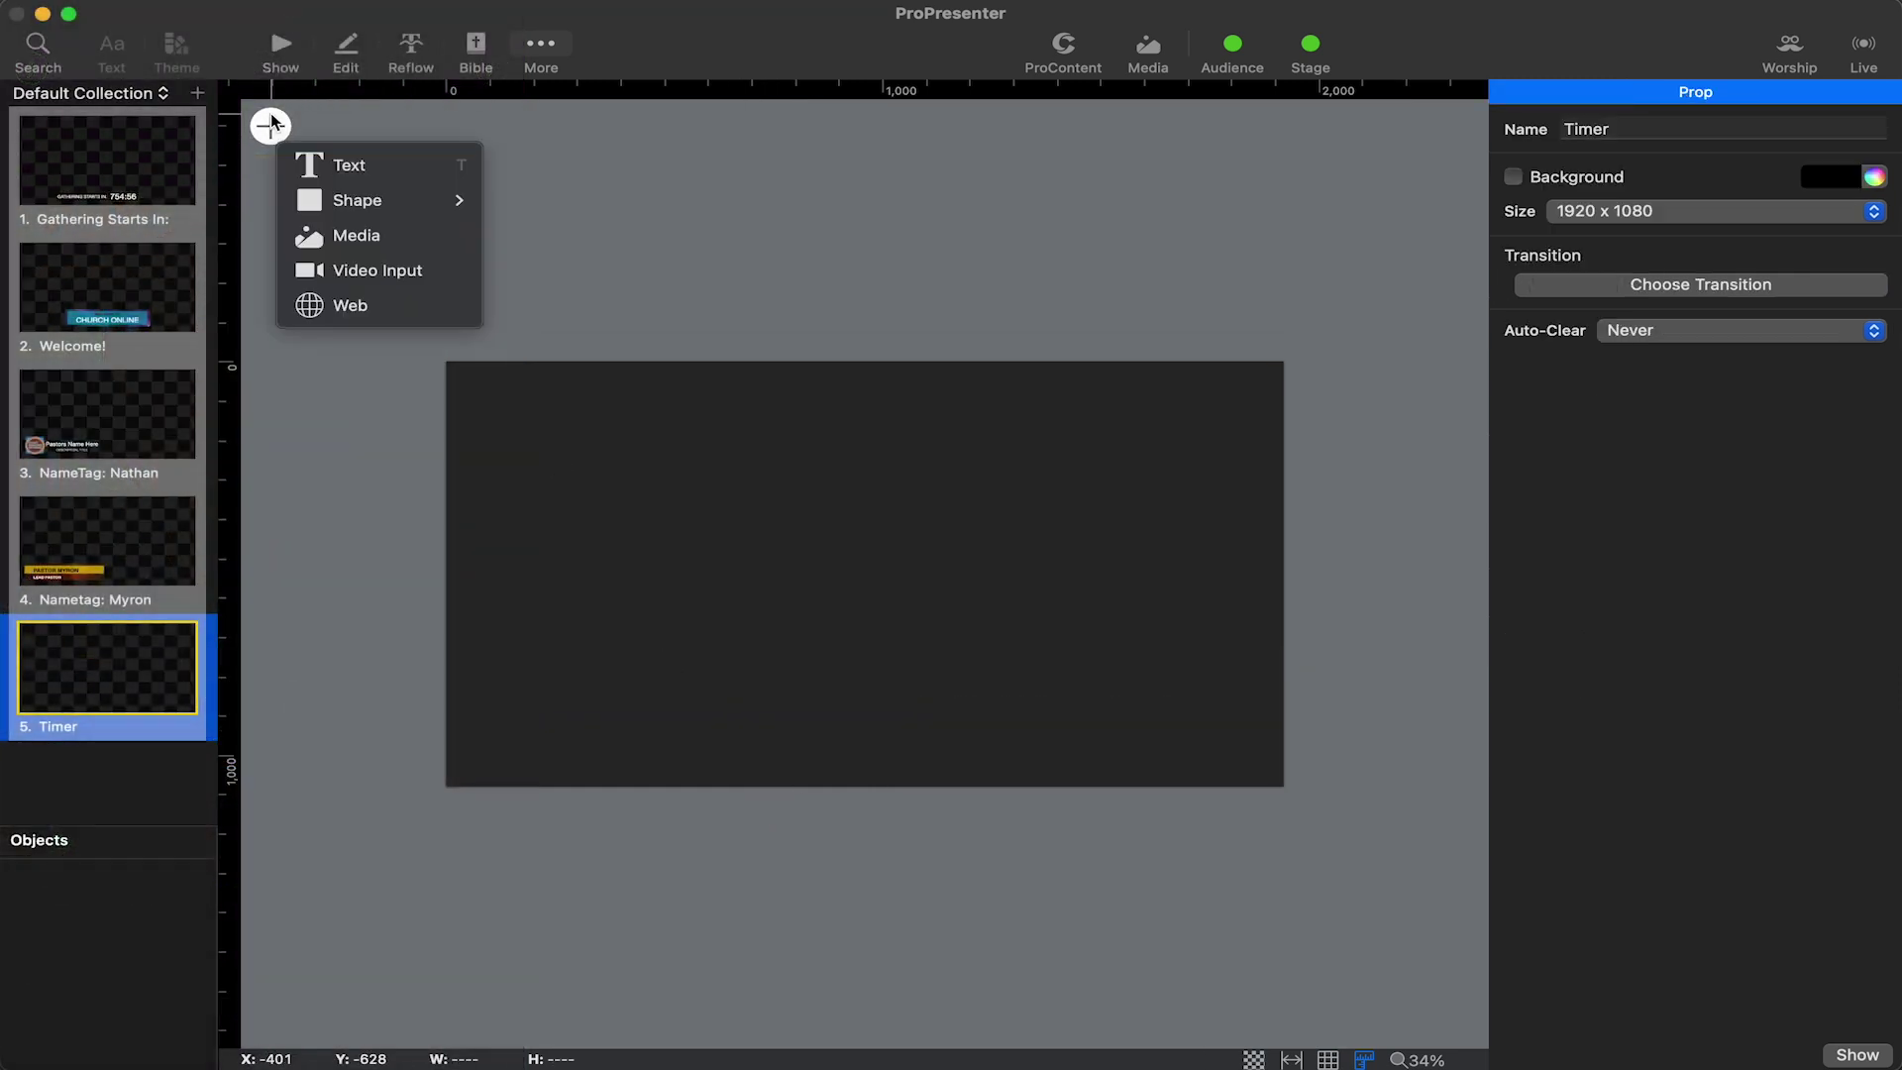
click(309, 161)
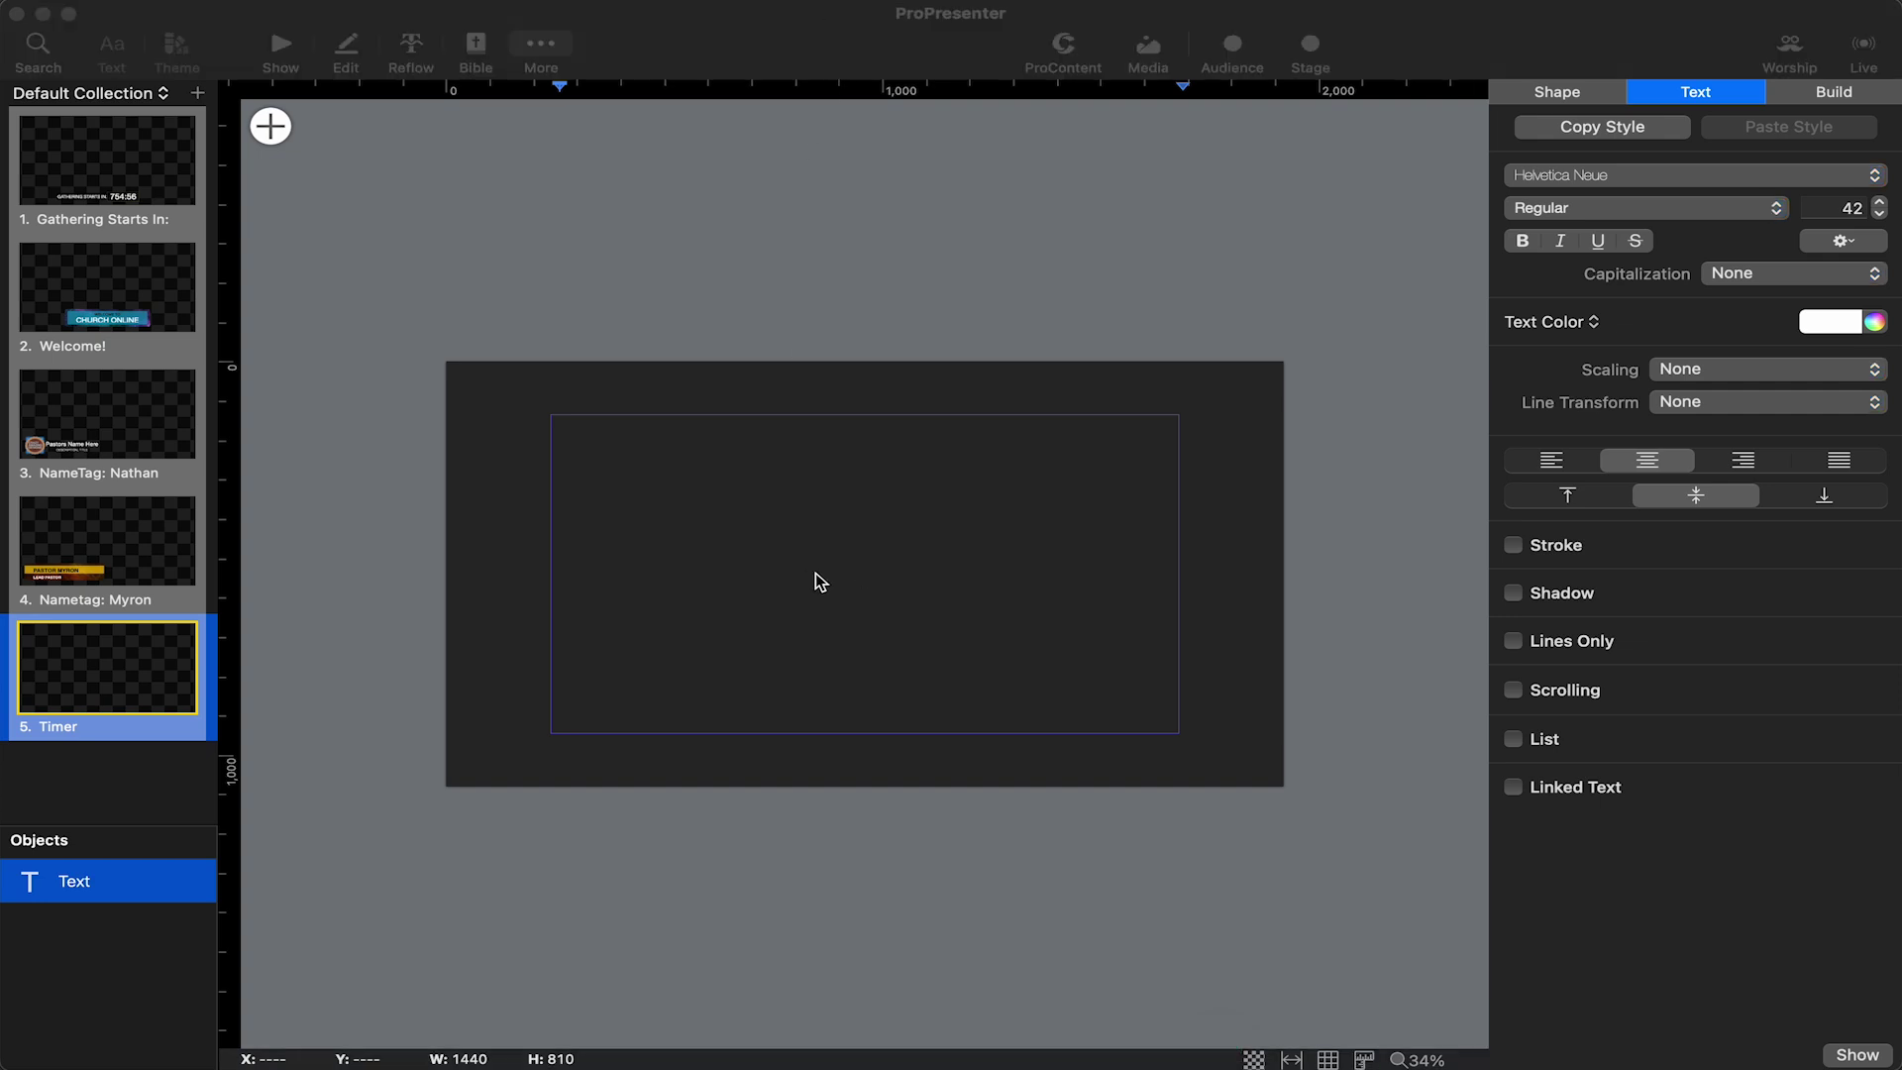
double_click(818, 572)
text(Display Your Countdown Timer over Announcements using Props in ProPresenter)
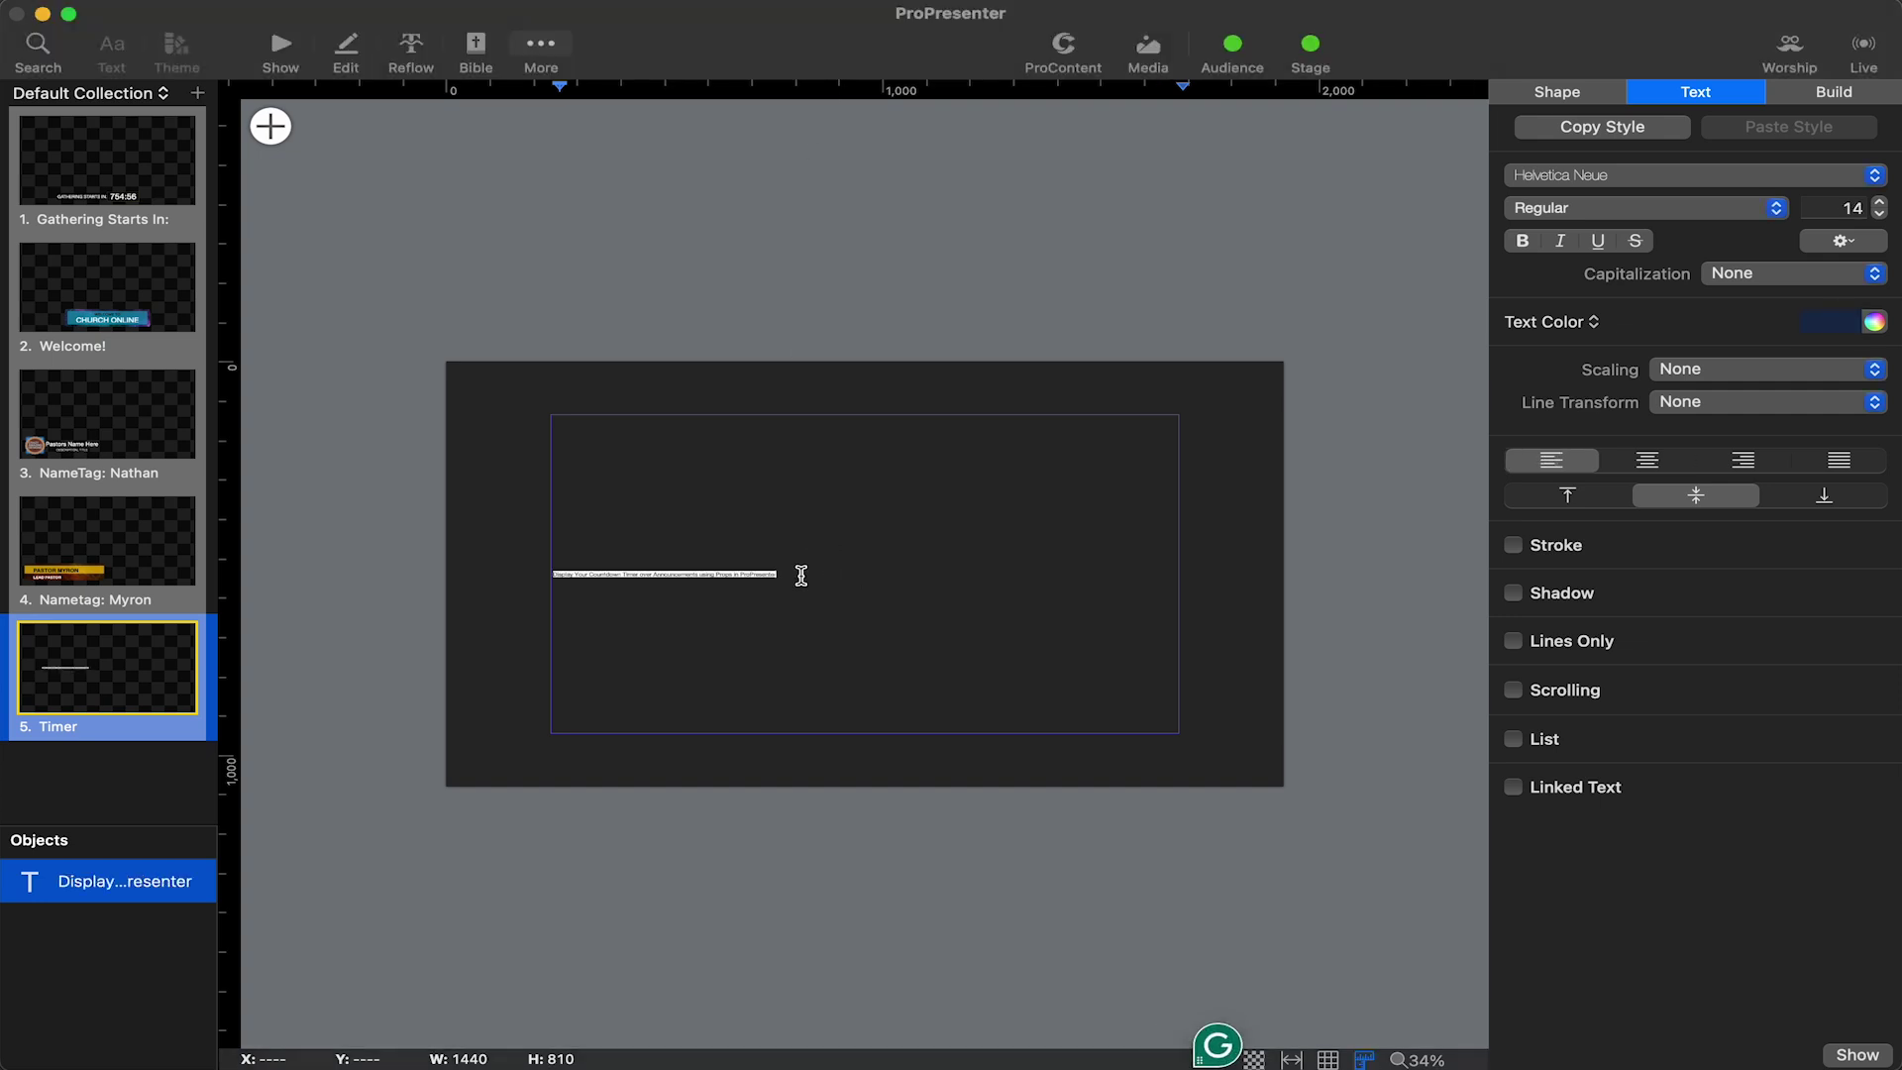
Step: Set the new text's font size to 50 and its scaling to "Text up or down"
drag(831, 576, 464, 537)
click(1830, 213)
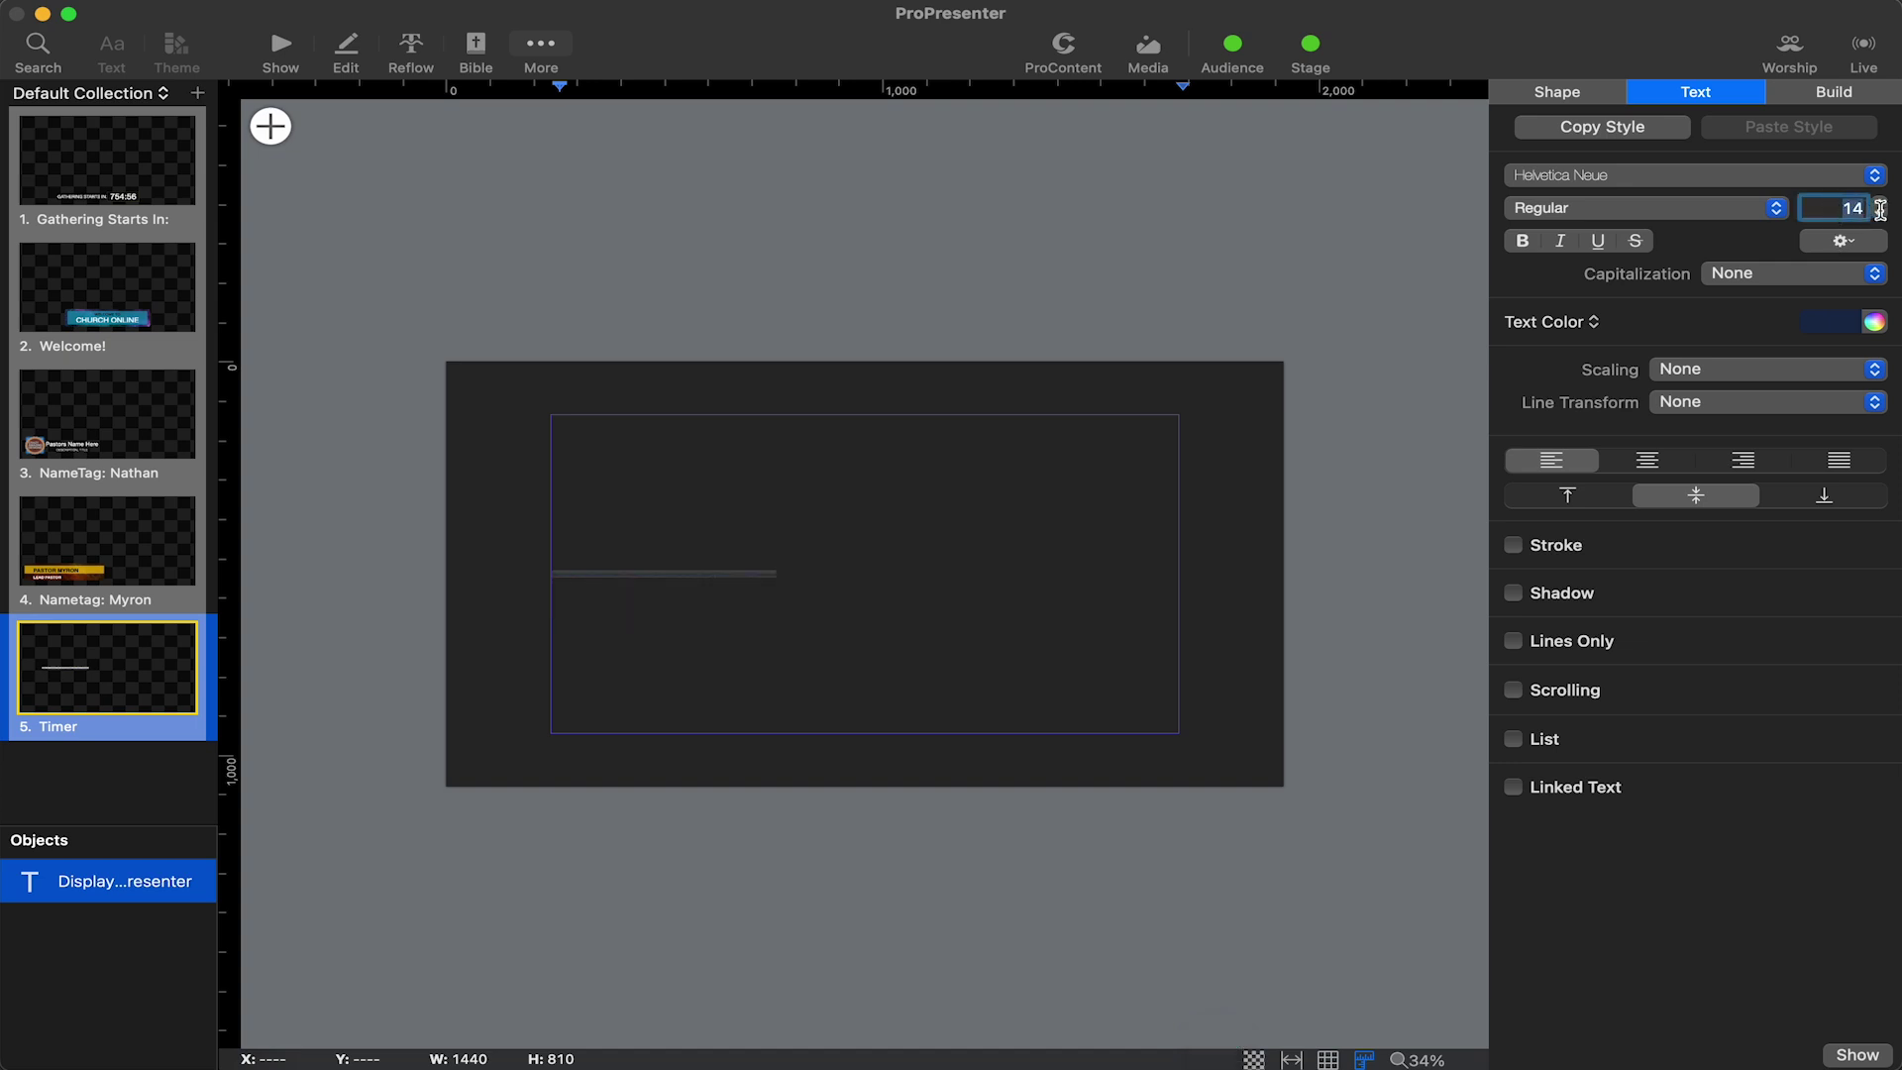
text(50)
key(Return)
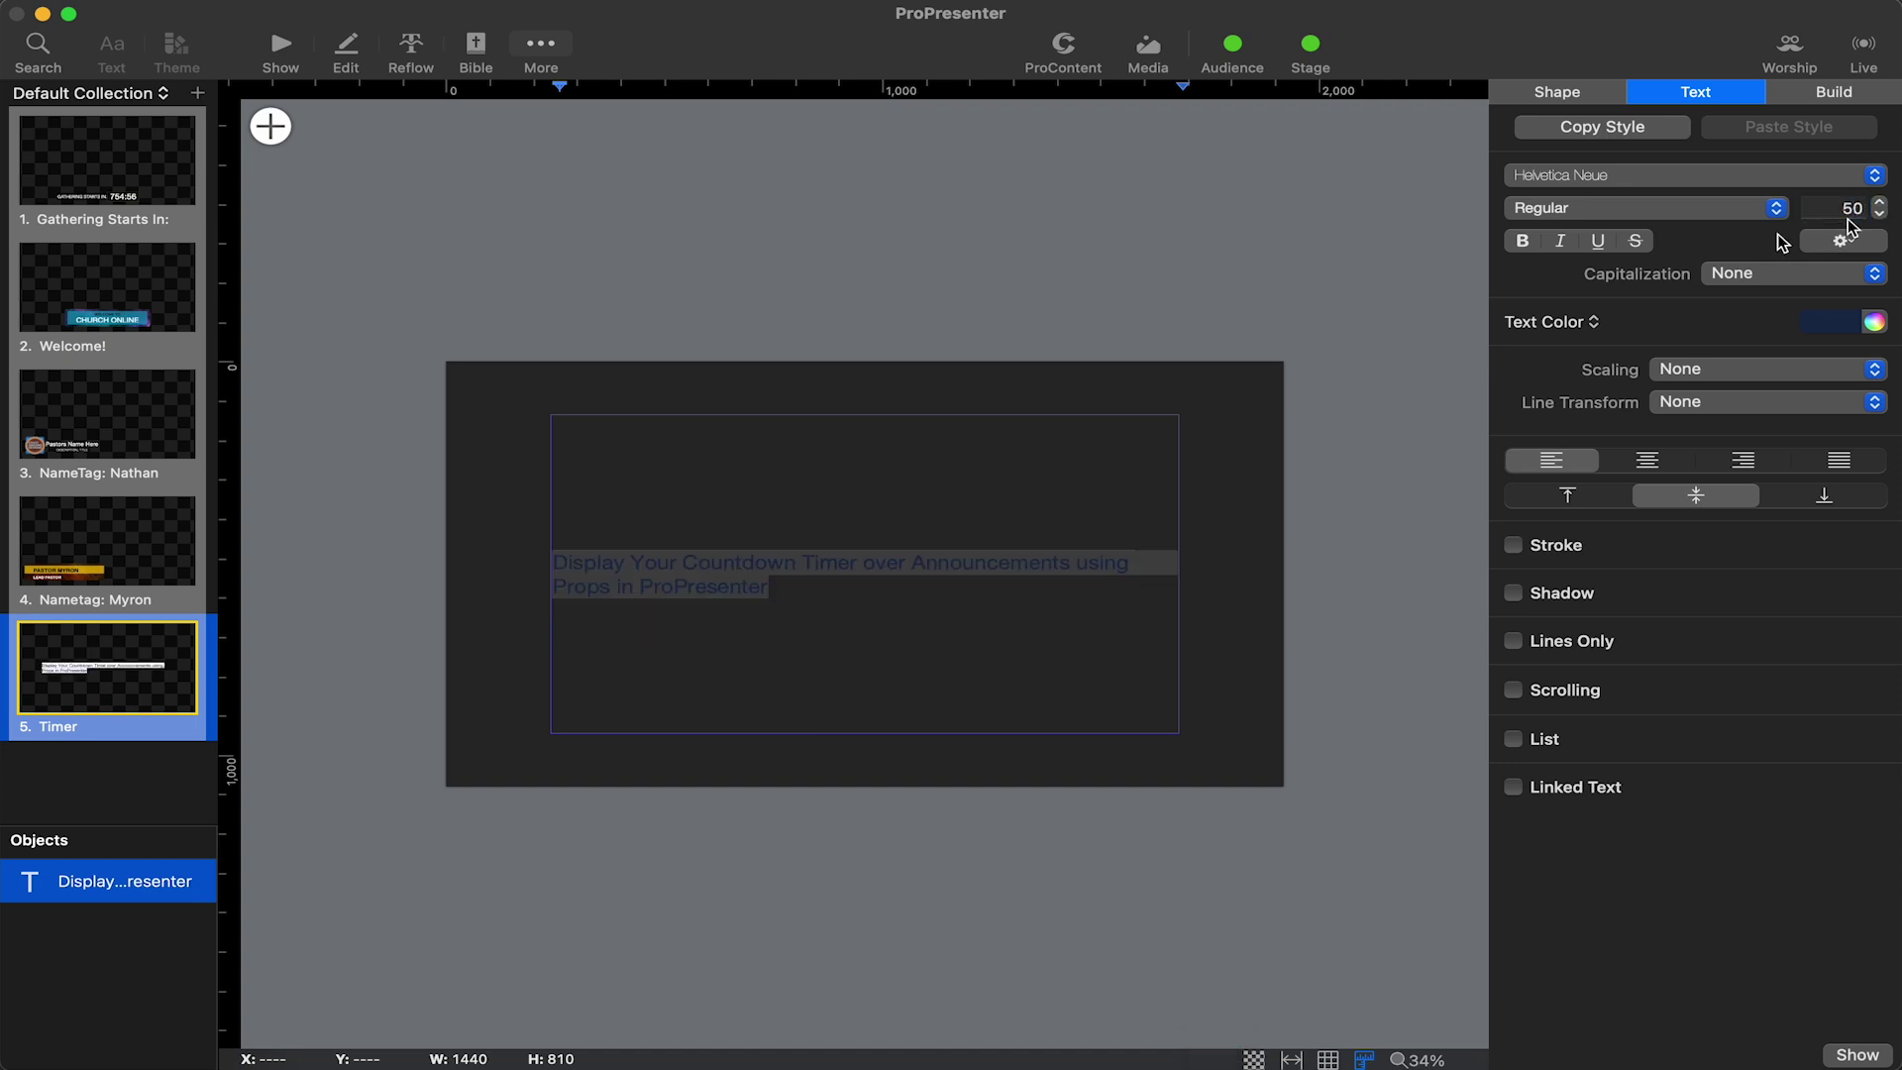
click(1310, 615)
click(1165, 562)
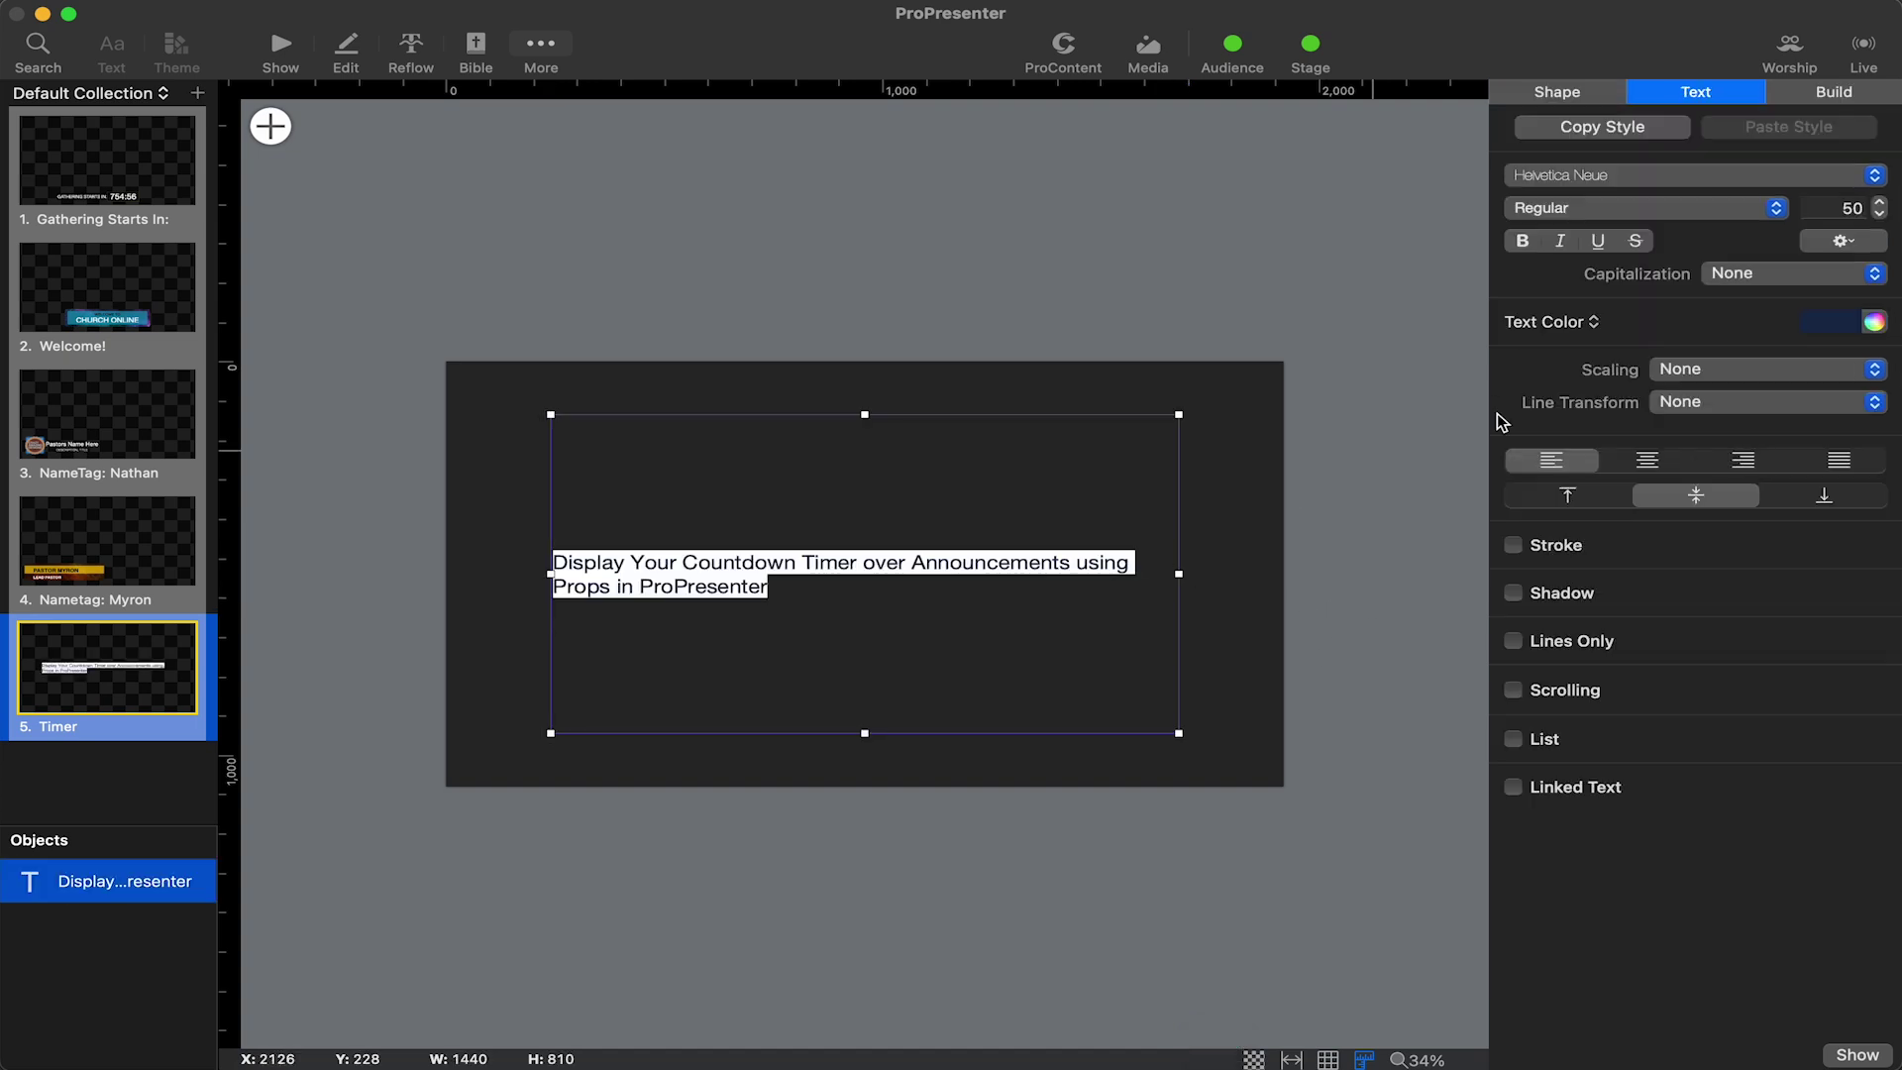
click(1706, 366)
click(1711, 472)
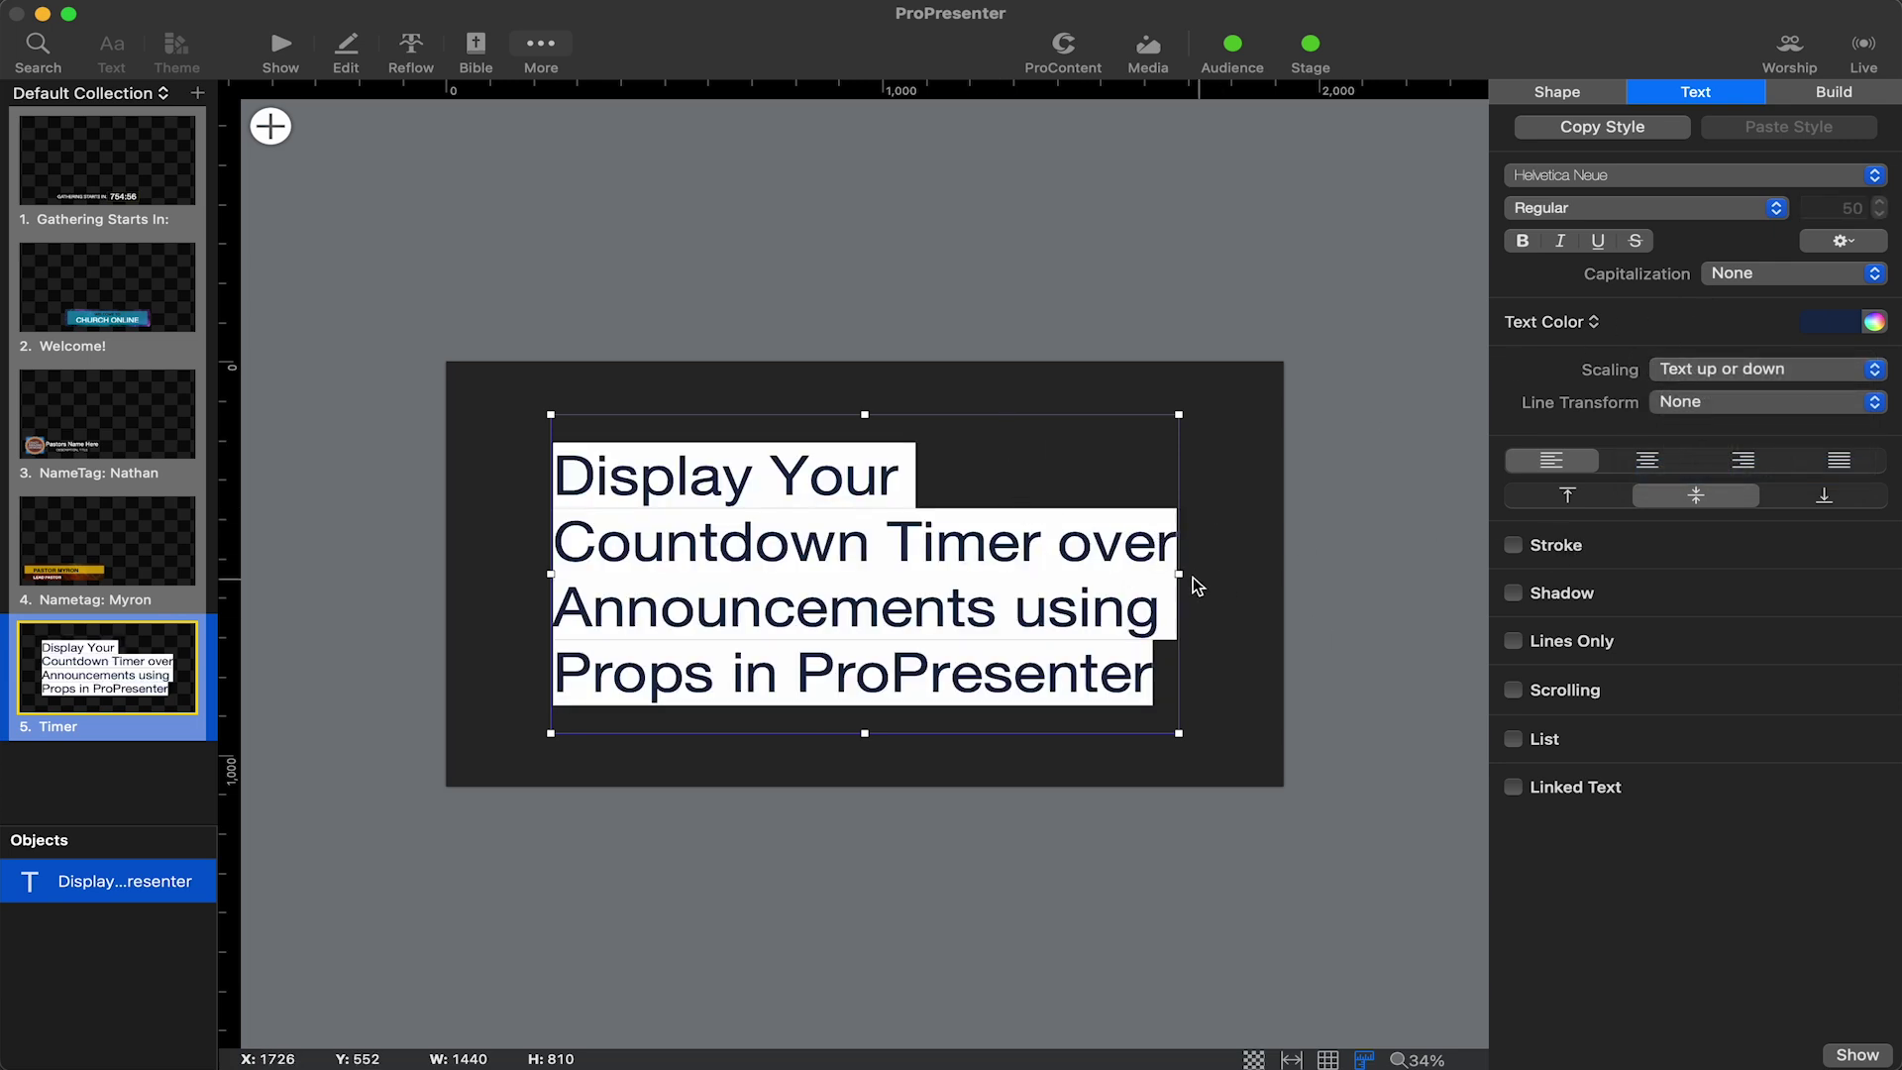
Step: Stretch the text box sideways to the prop's full width of 1920 and turn on scrolling for its text
drag(1179, 574, 1284, 575)
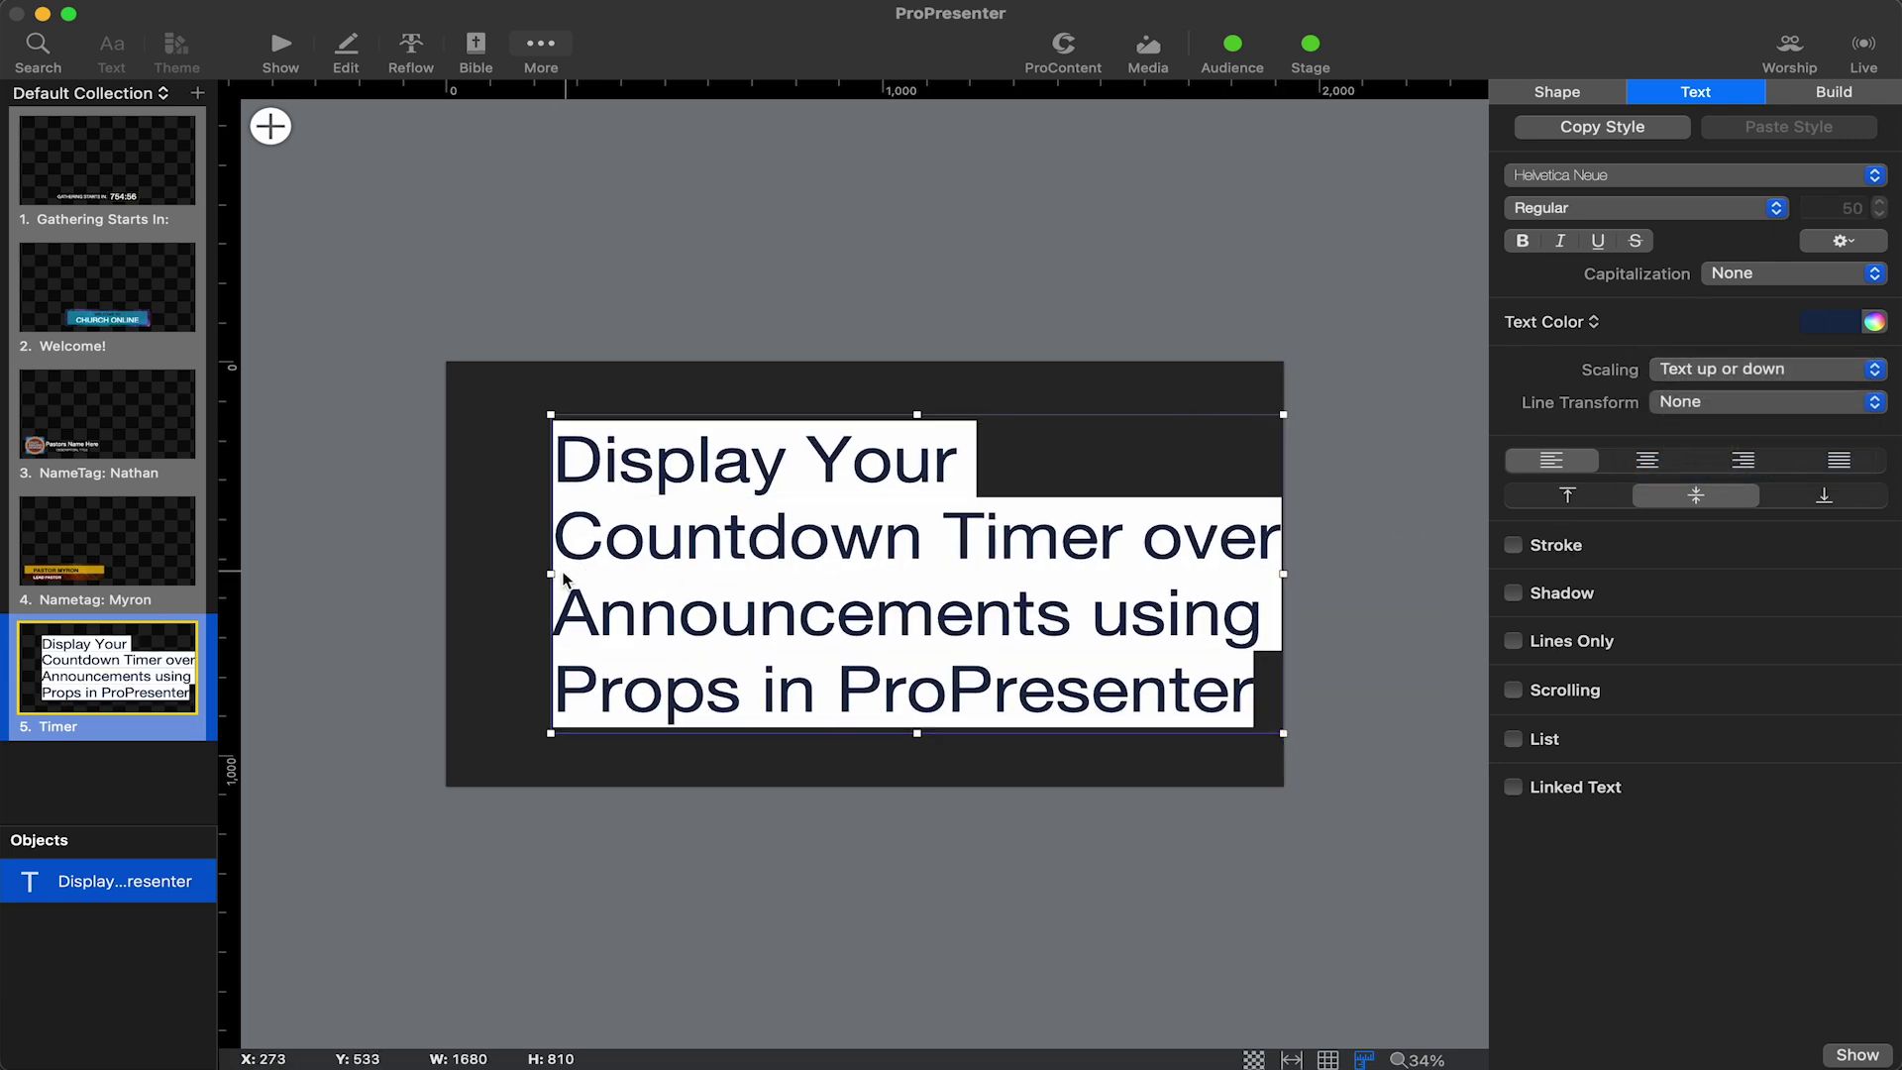
drag(552, 574, 447, 574)
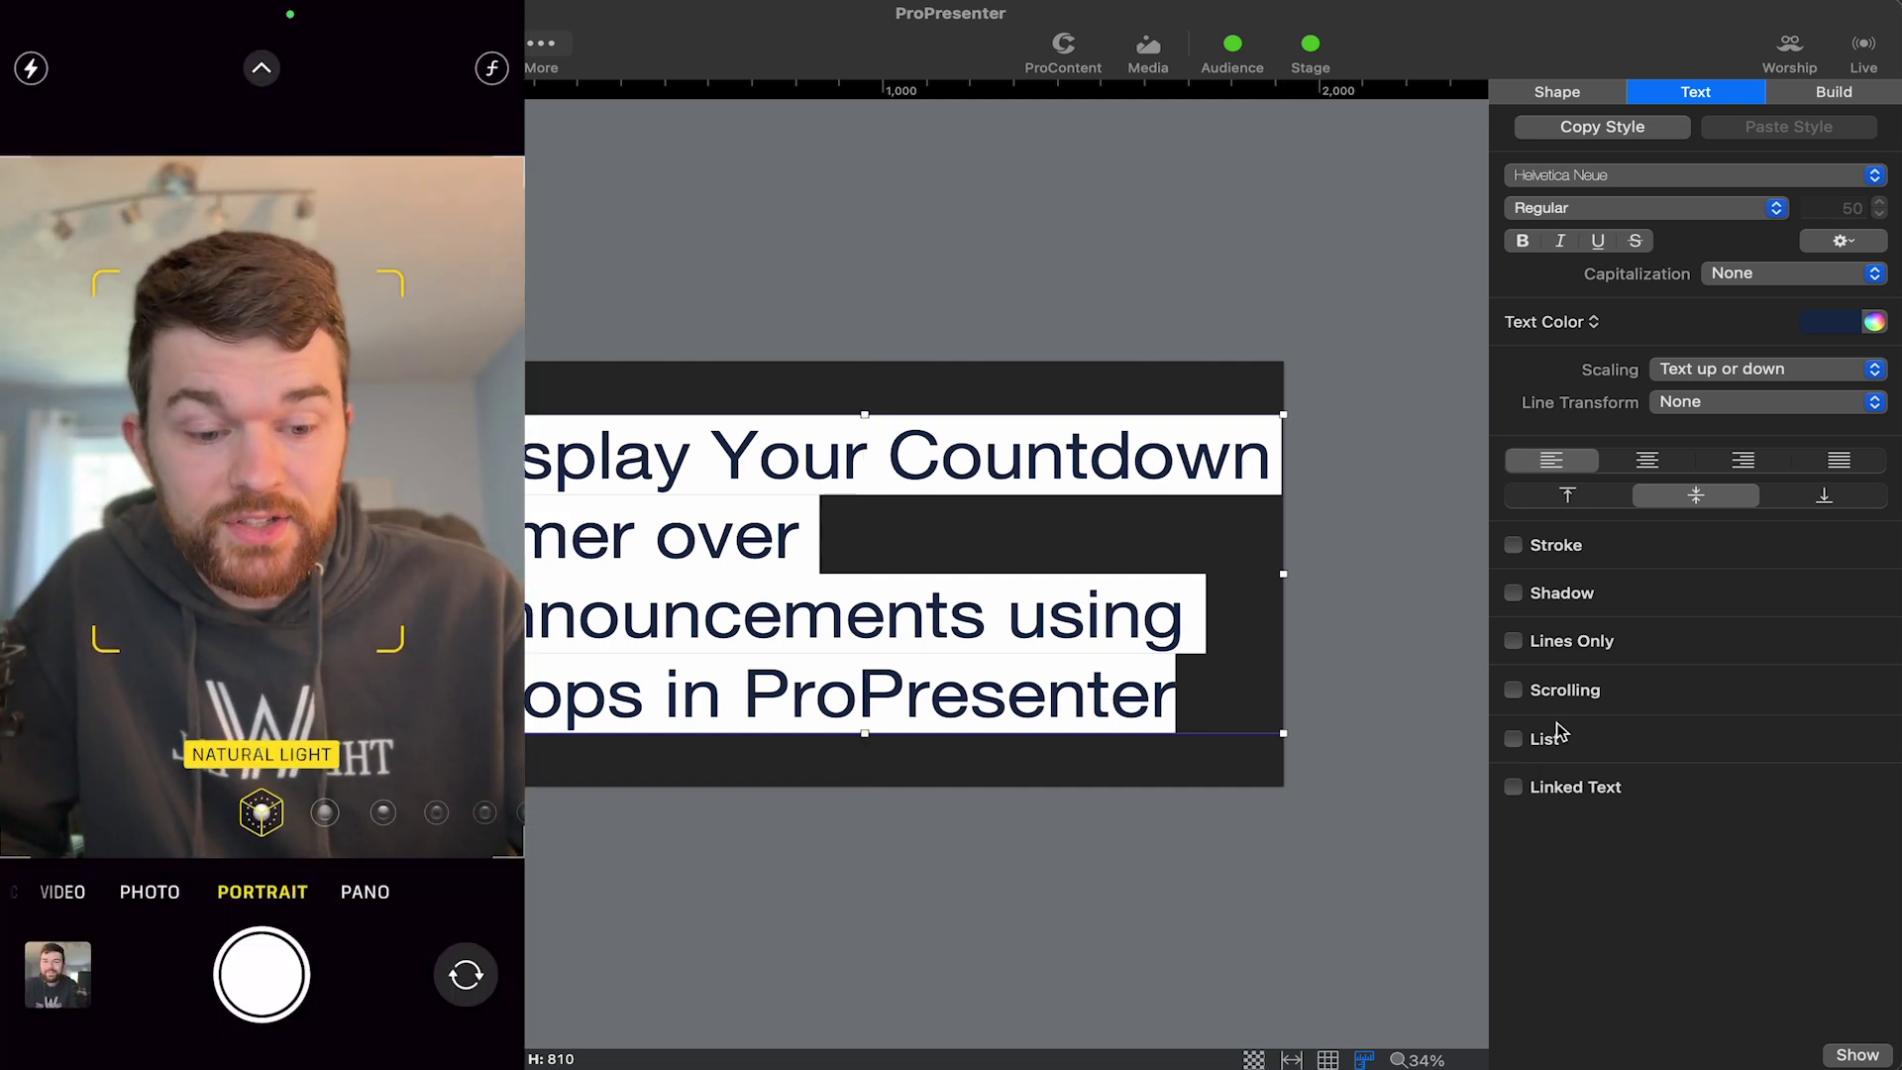
click(1513, 690)
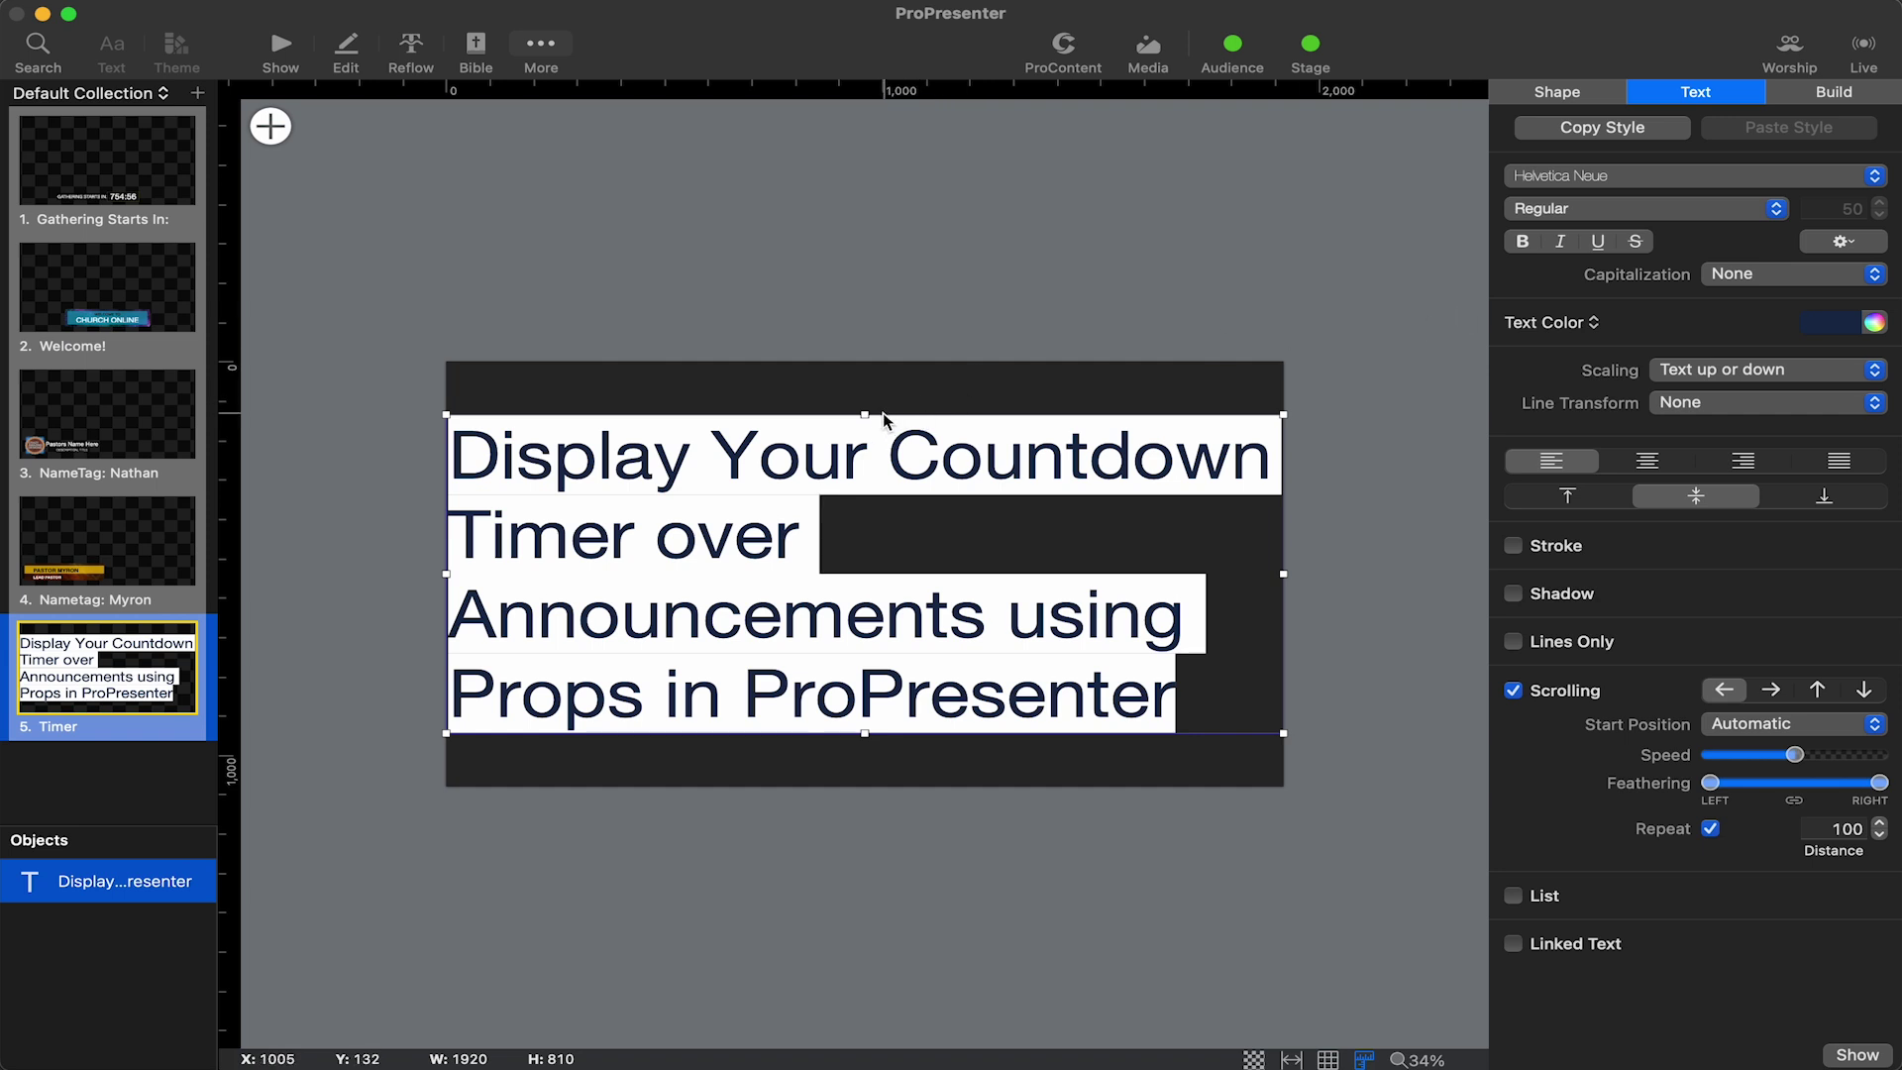
Step: Reduce the text box height to about 92, leaving one line of text low in the prop, and return to the show view
drag(867, 414, 859, 698)
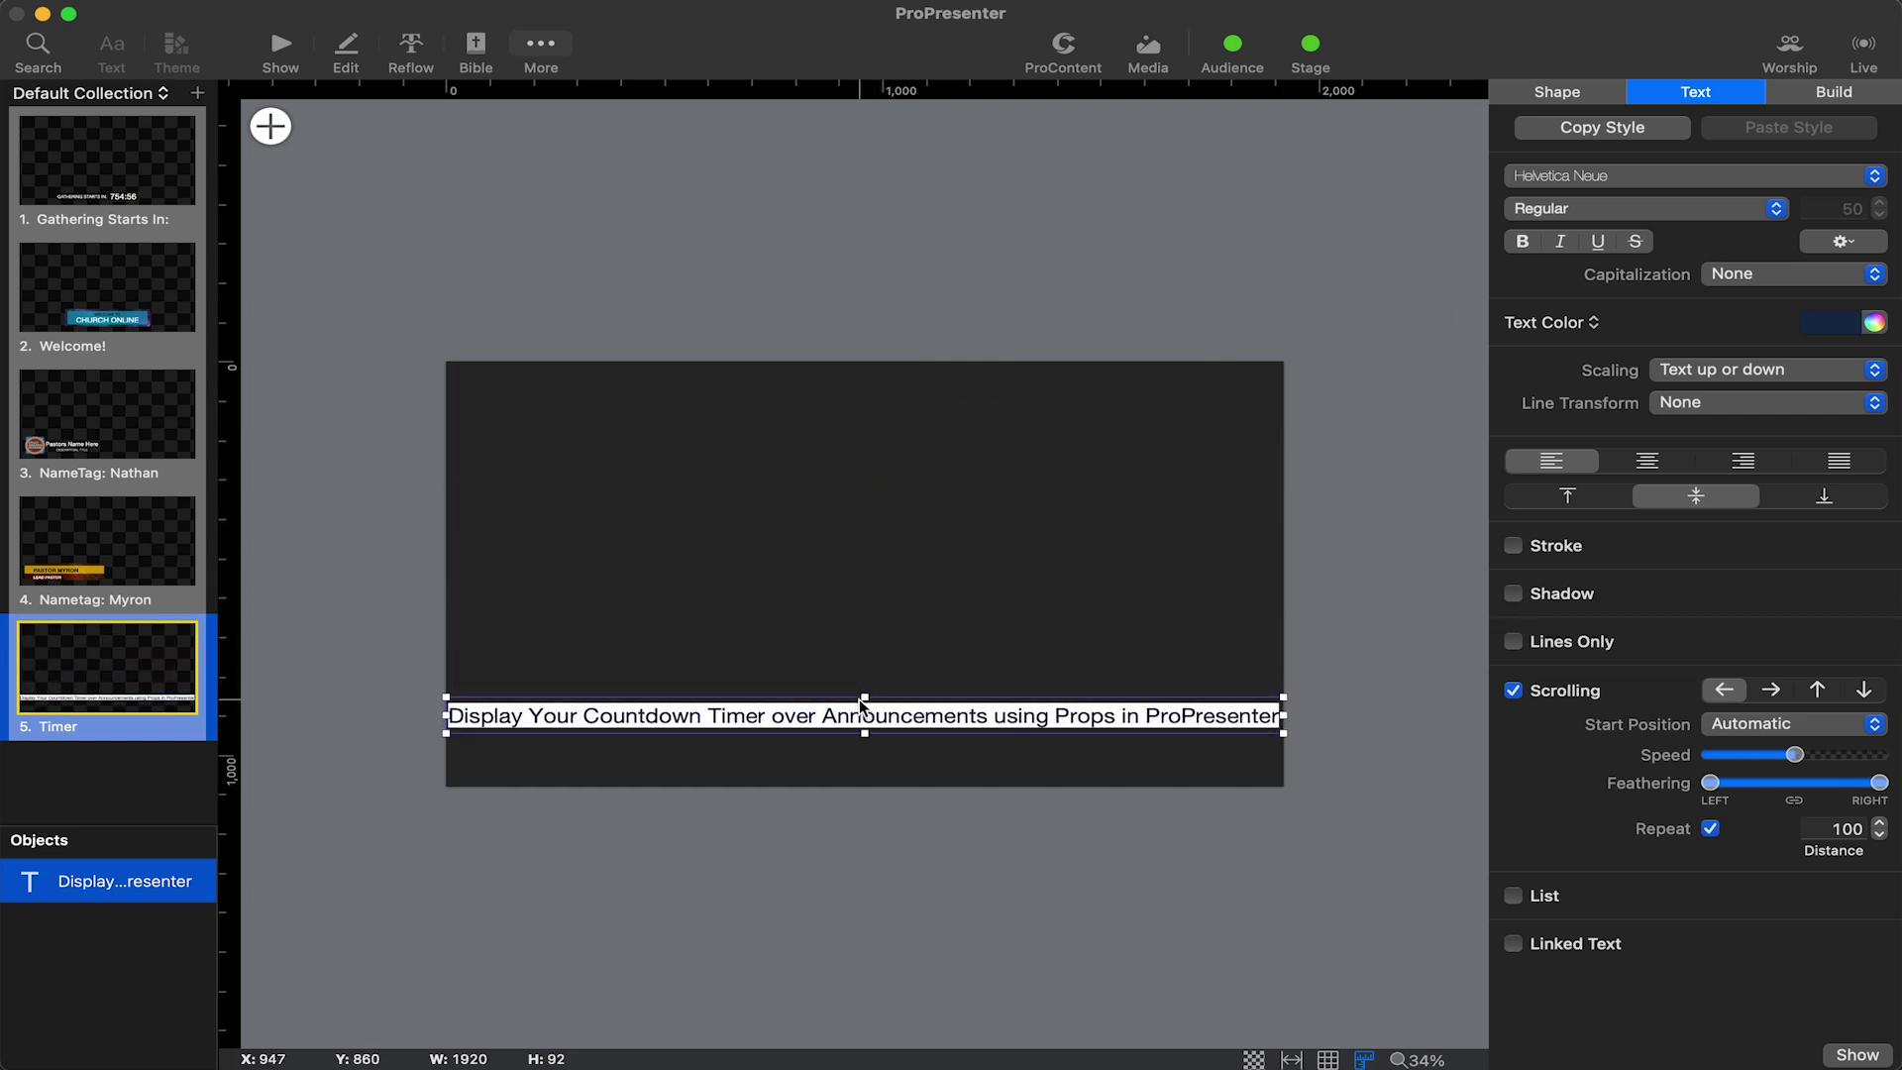
click(888, 253)
click(281, 47)
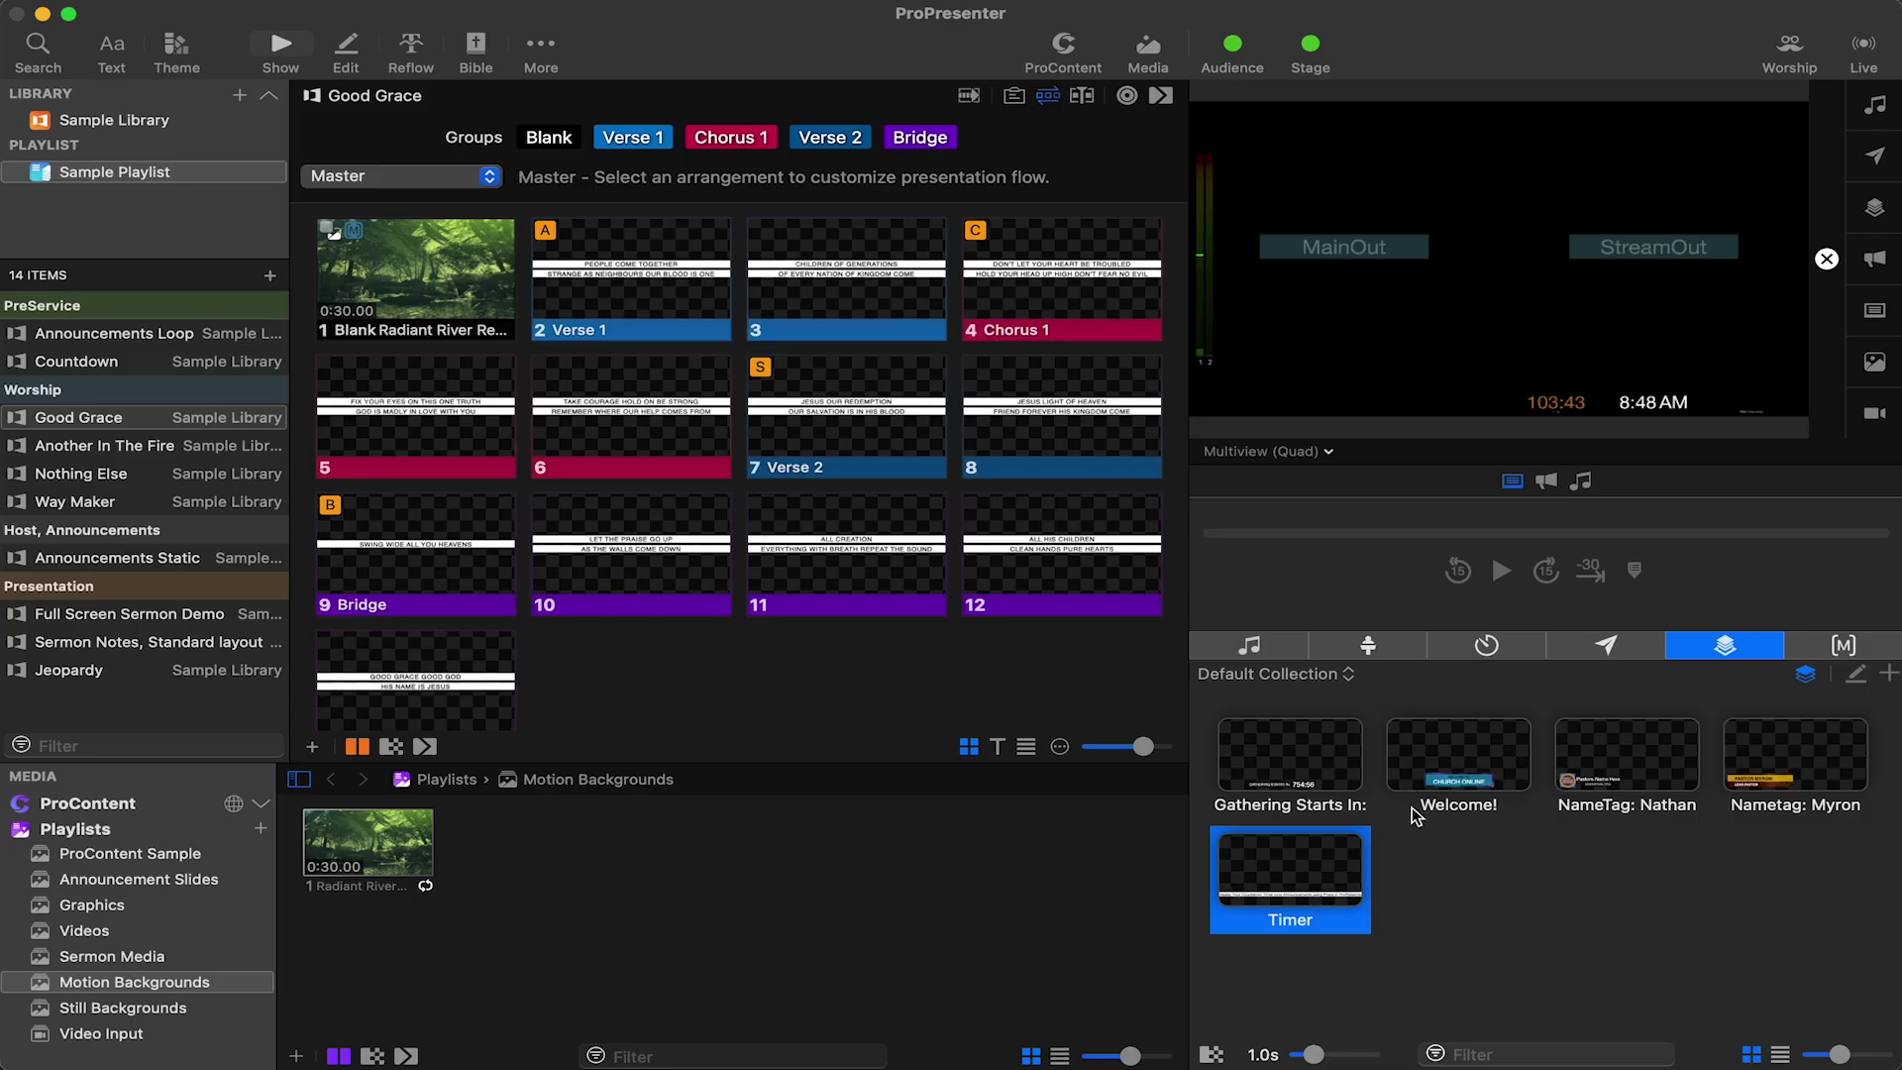
Step: Reopen the Timer prop for editing and remove the background color behind its text
click(1306, 879)
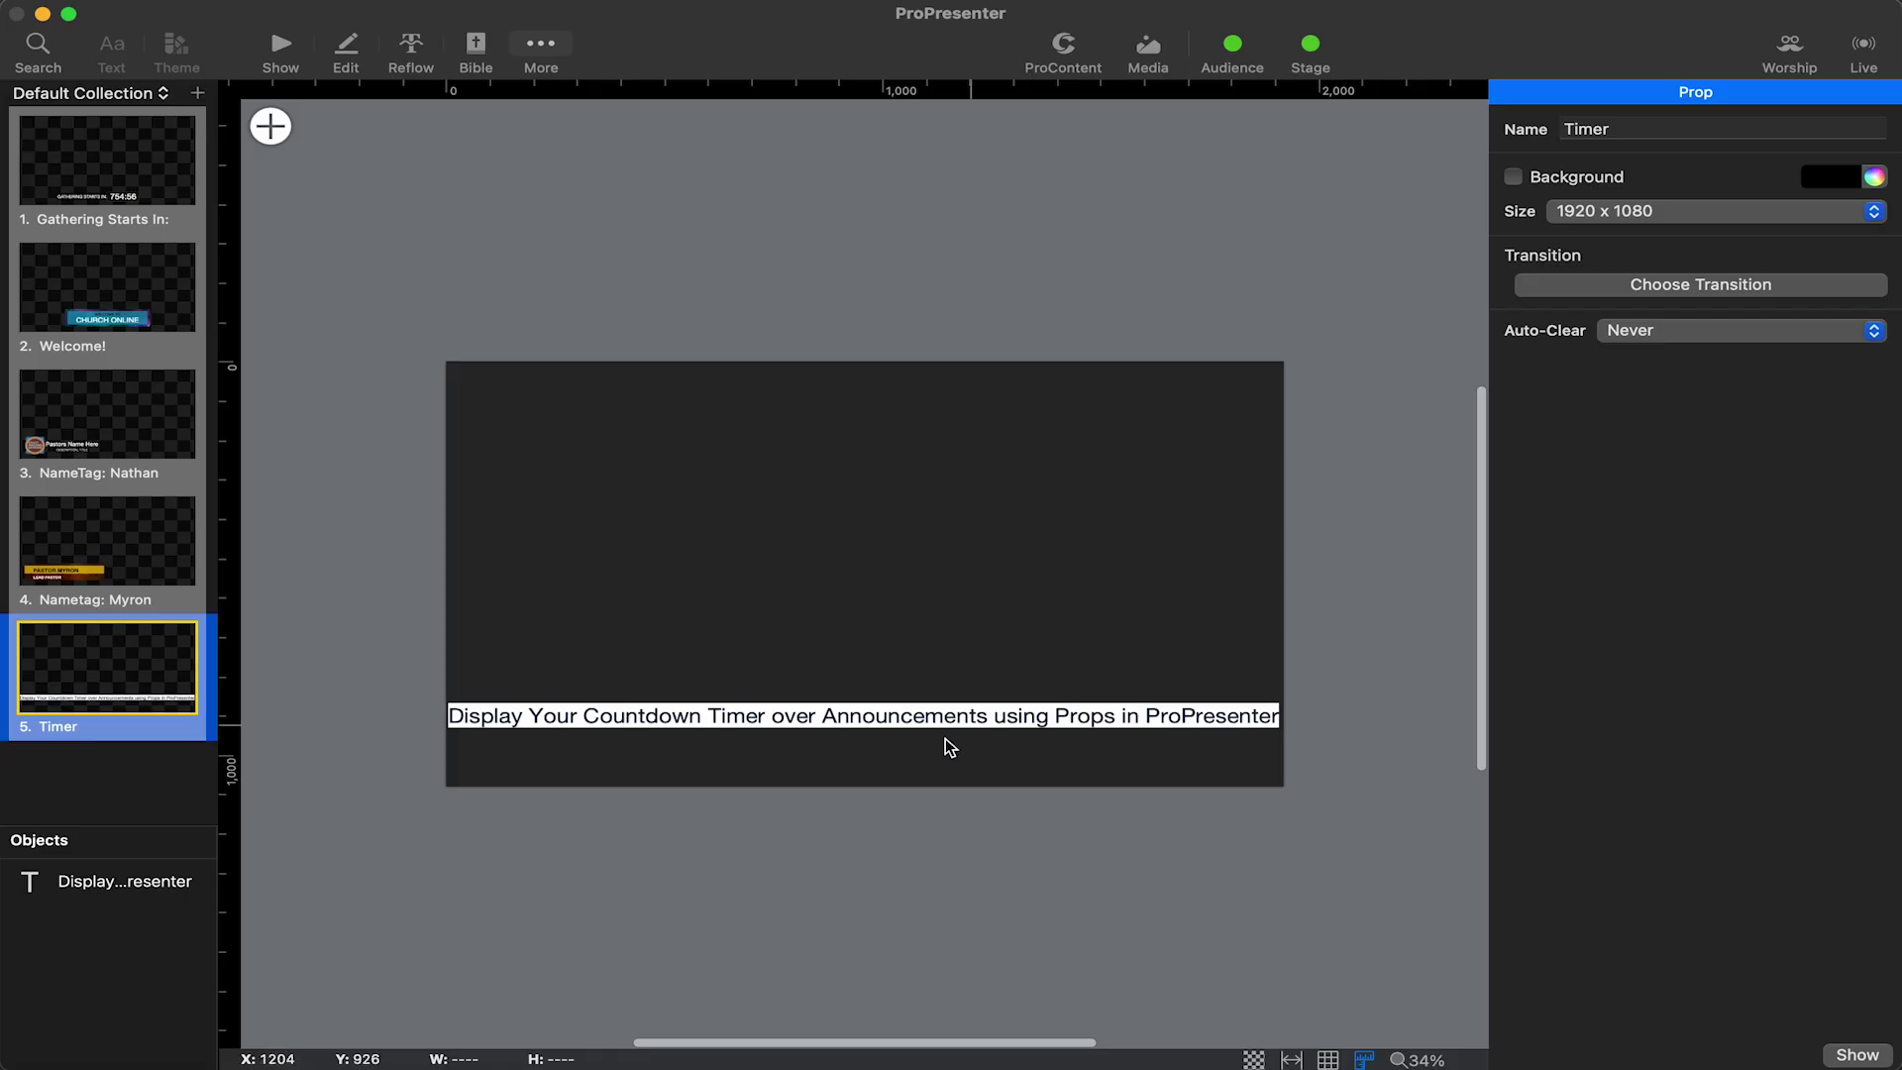
click(969, 717)
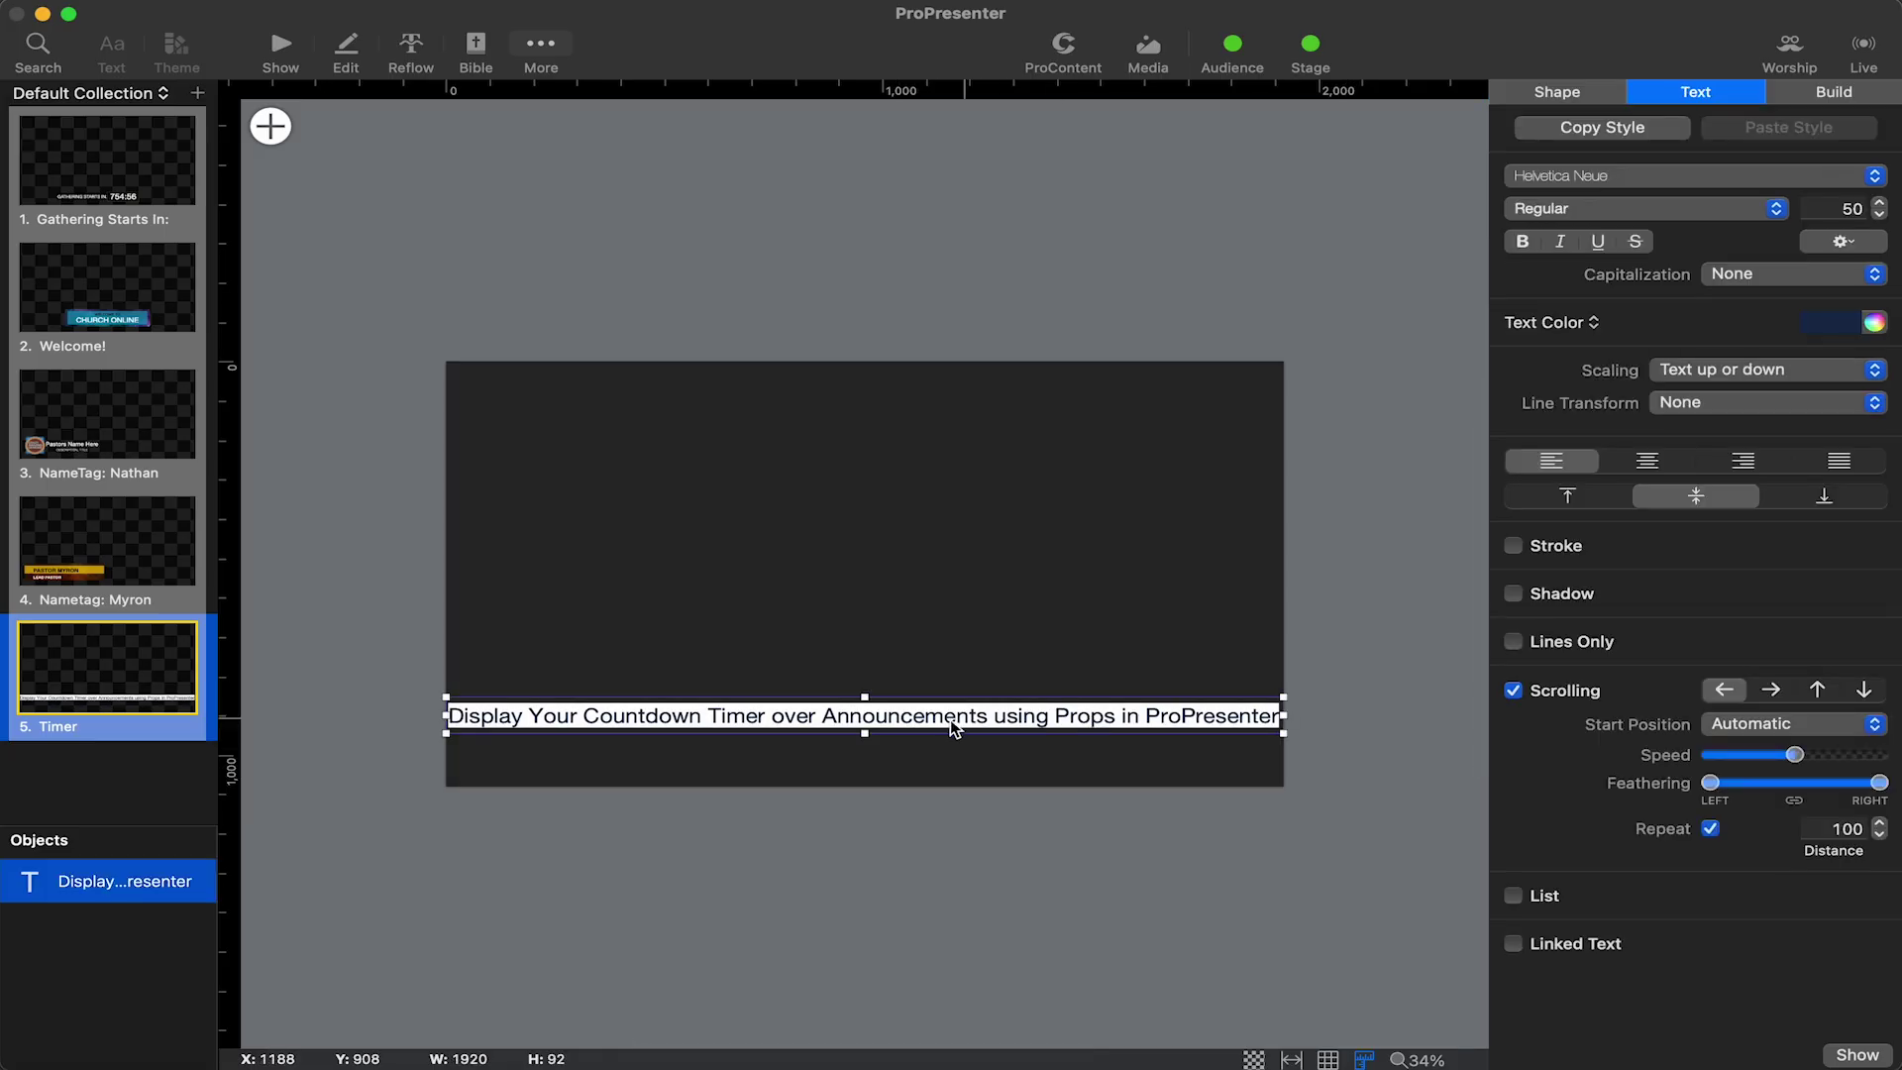
click(1844, 244)
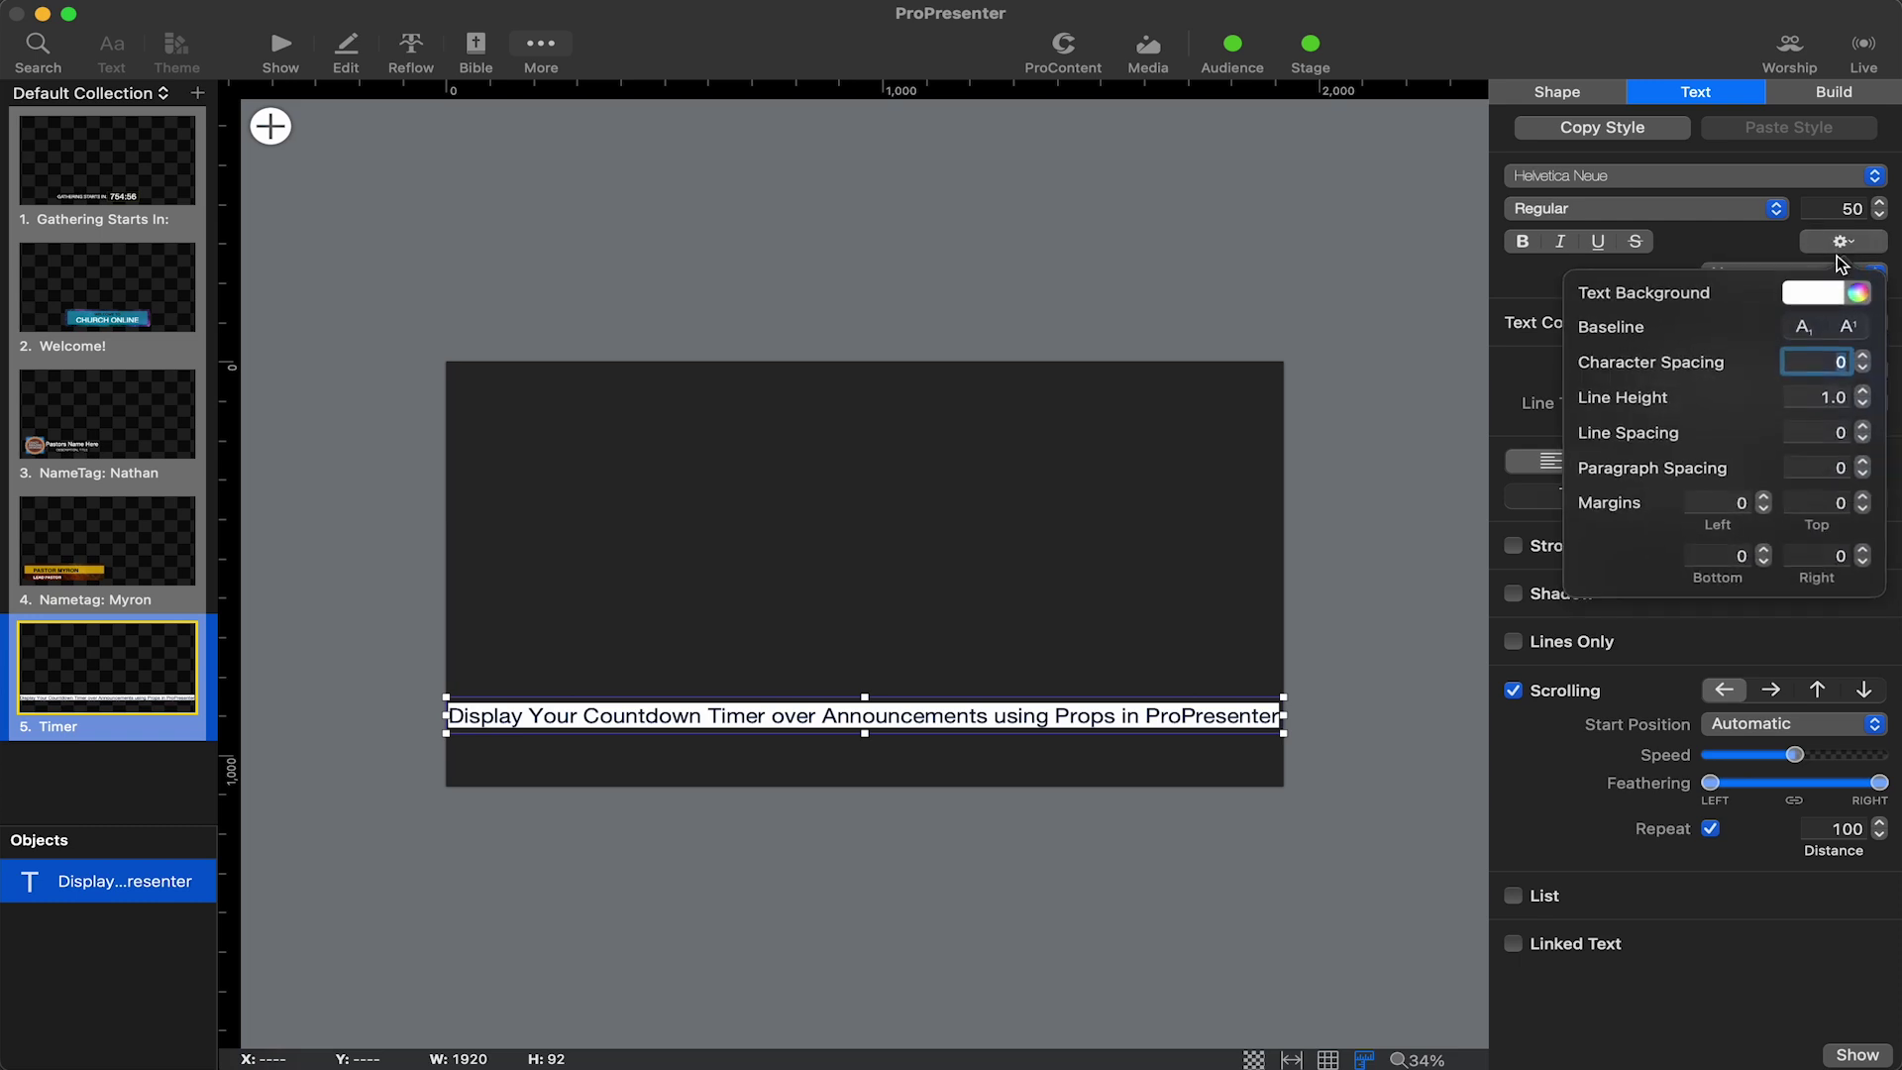
click(1805, 293)
click(1838, 444)
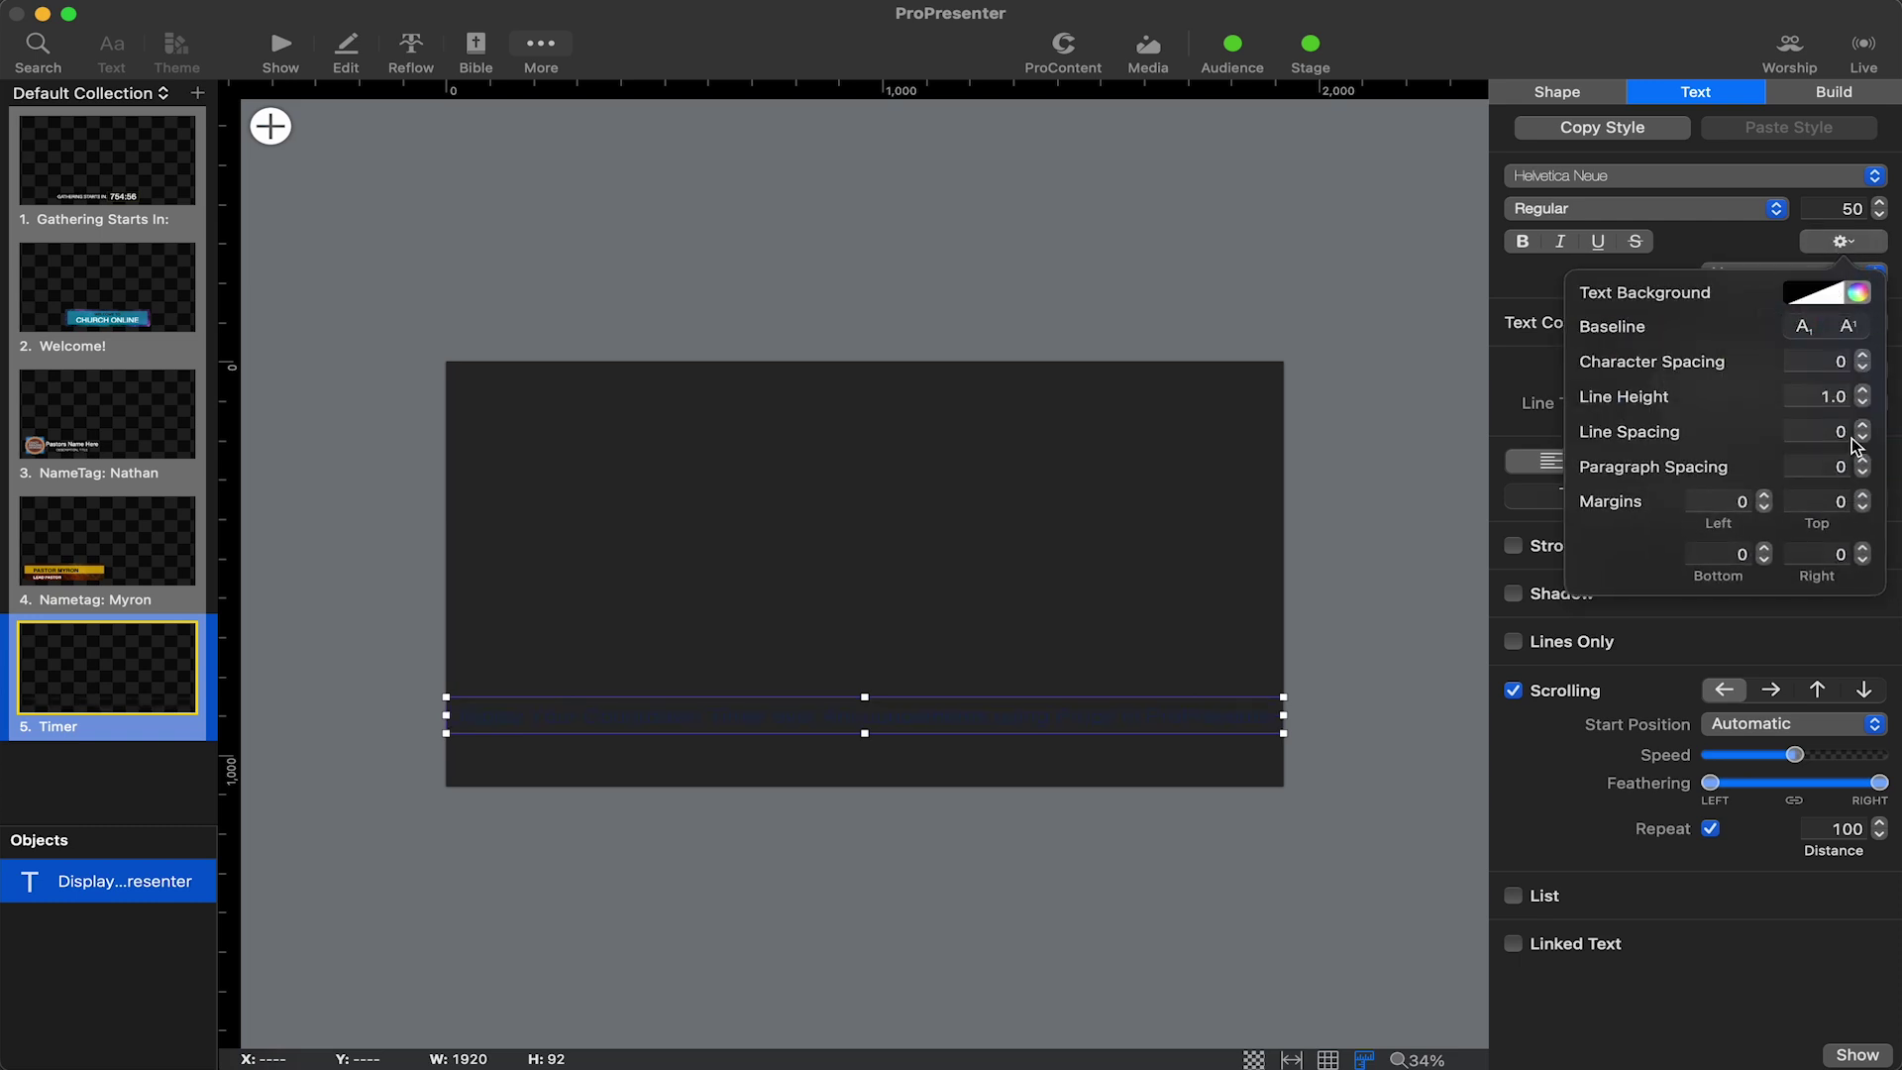
click(1333, 263)
click(1333, 264)
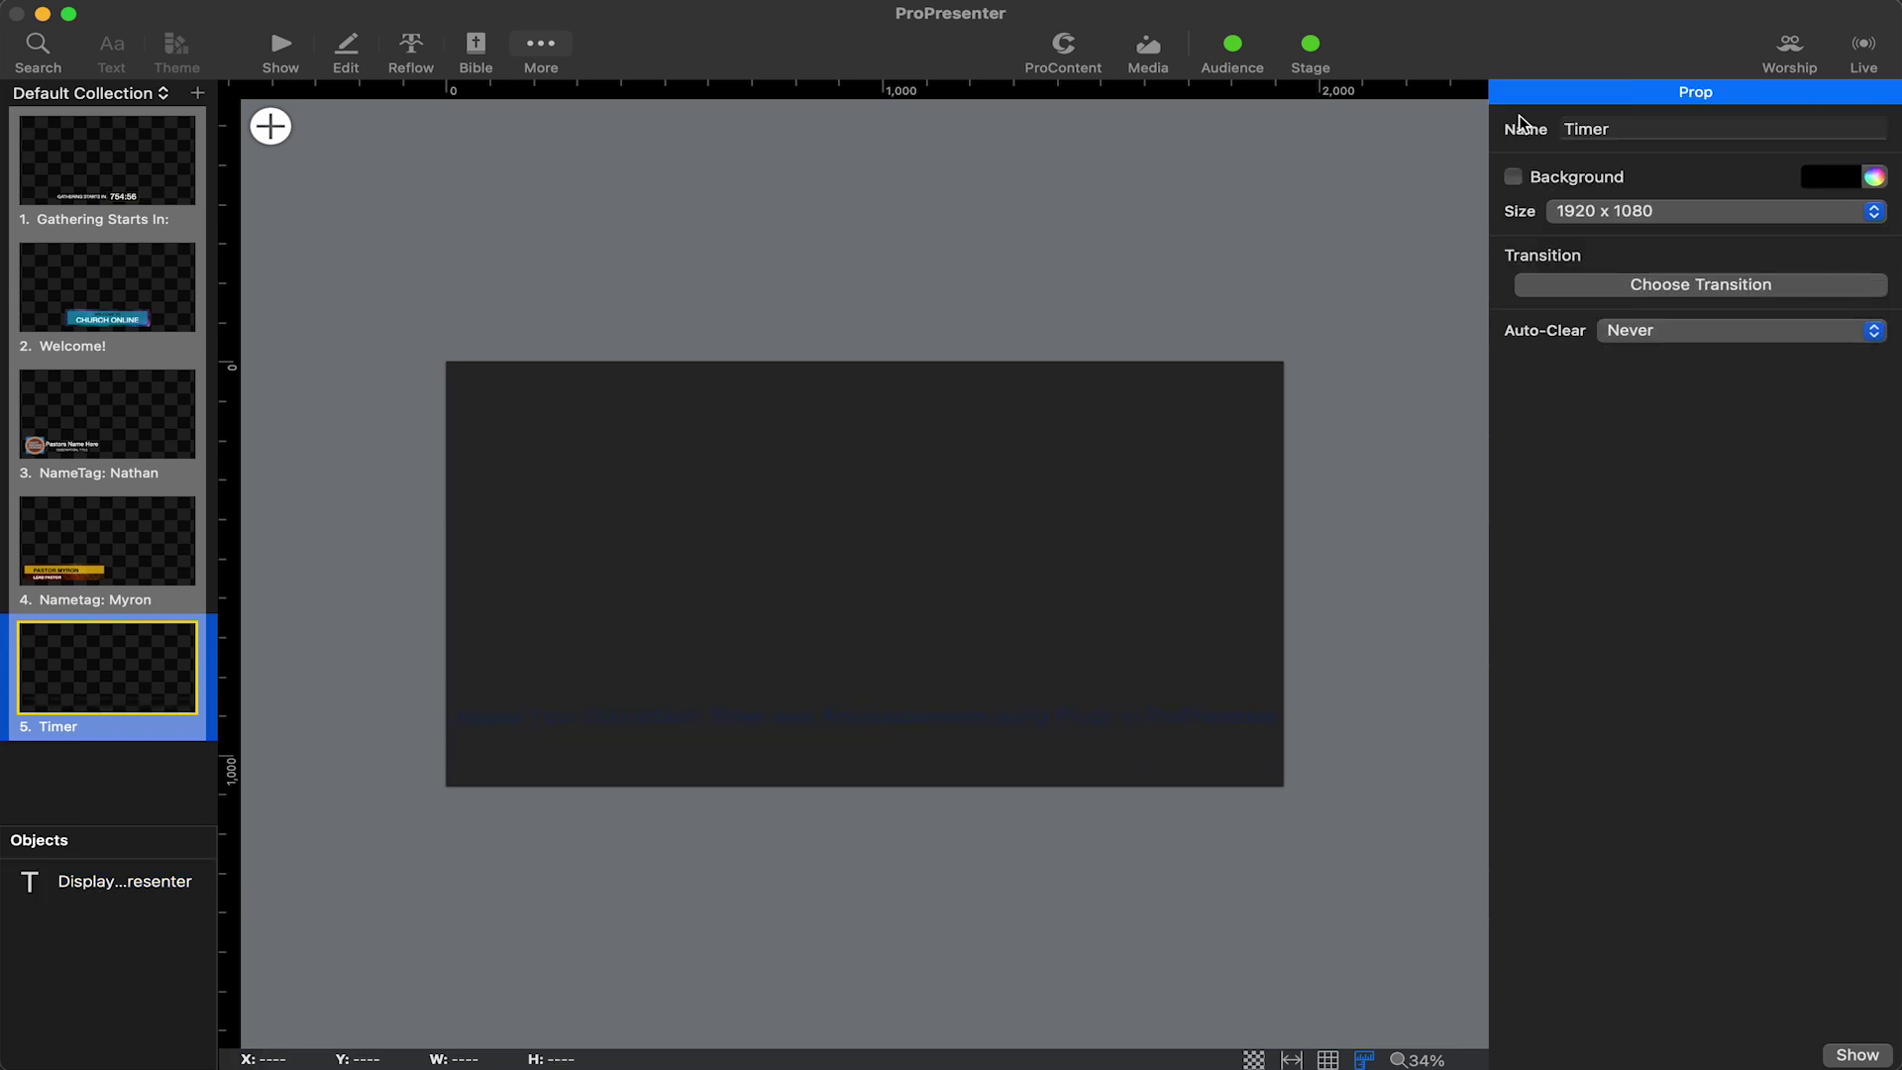
Step: Set the text color of the Timer prop's text box to white
click(1083, 706)
click(1821, 324)
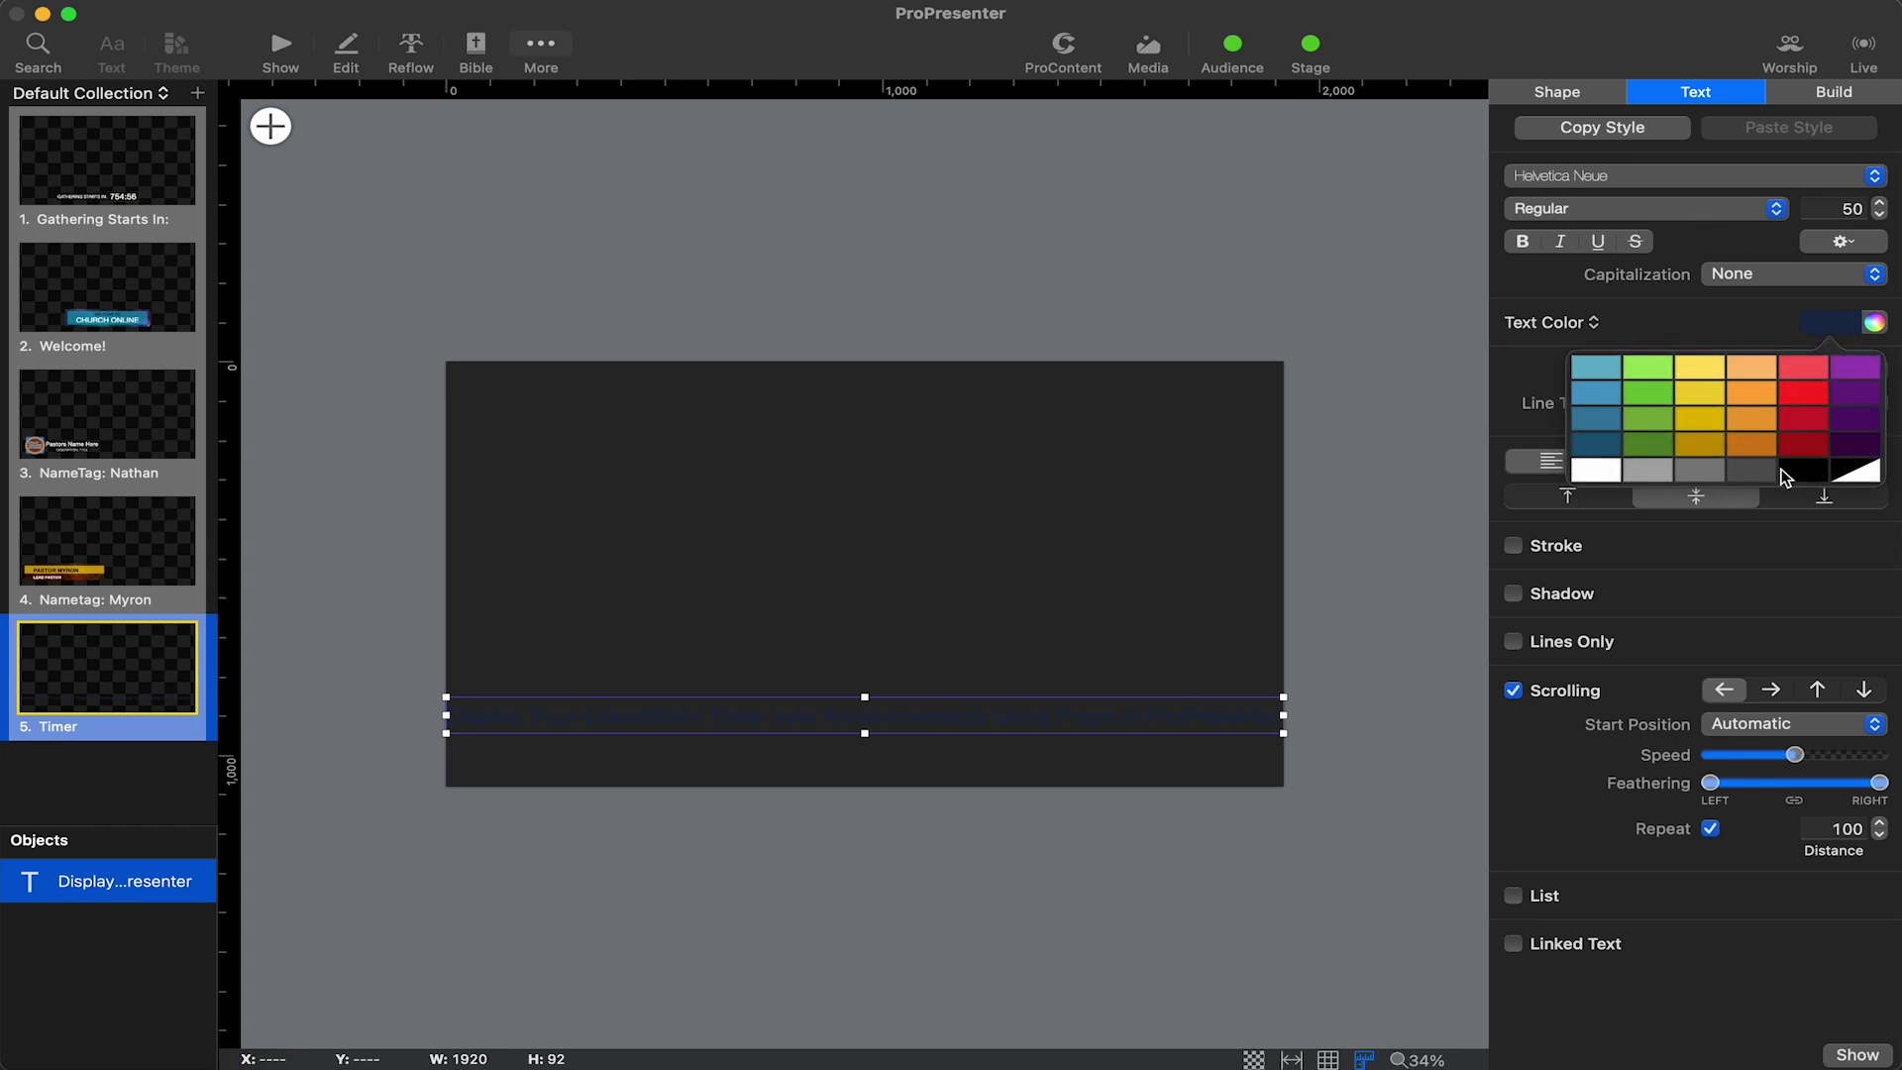
click(1594, 476)
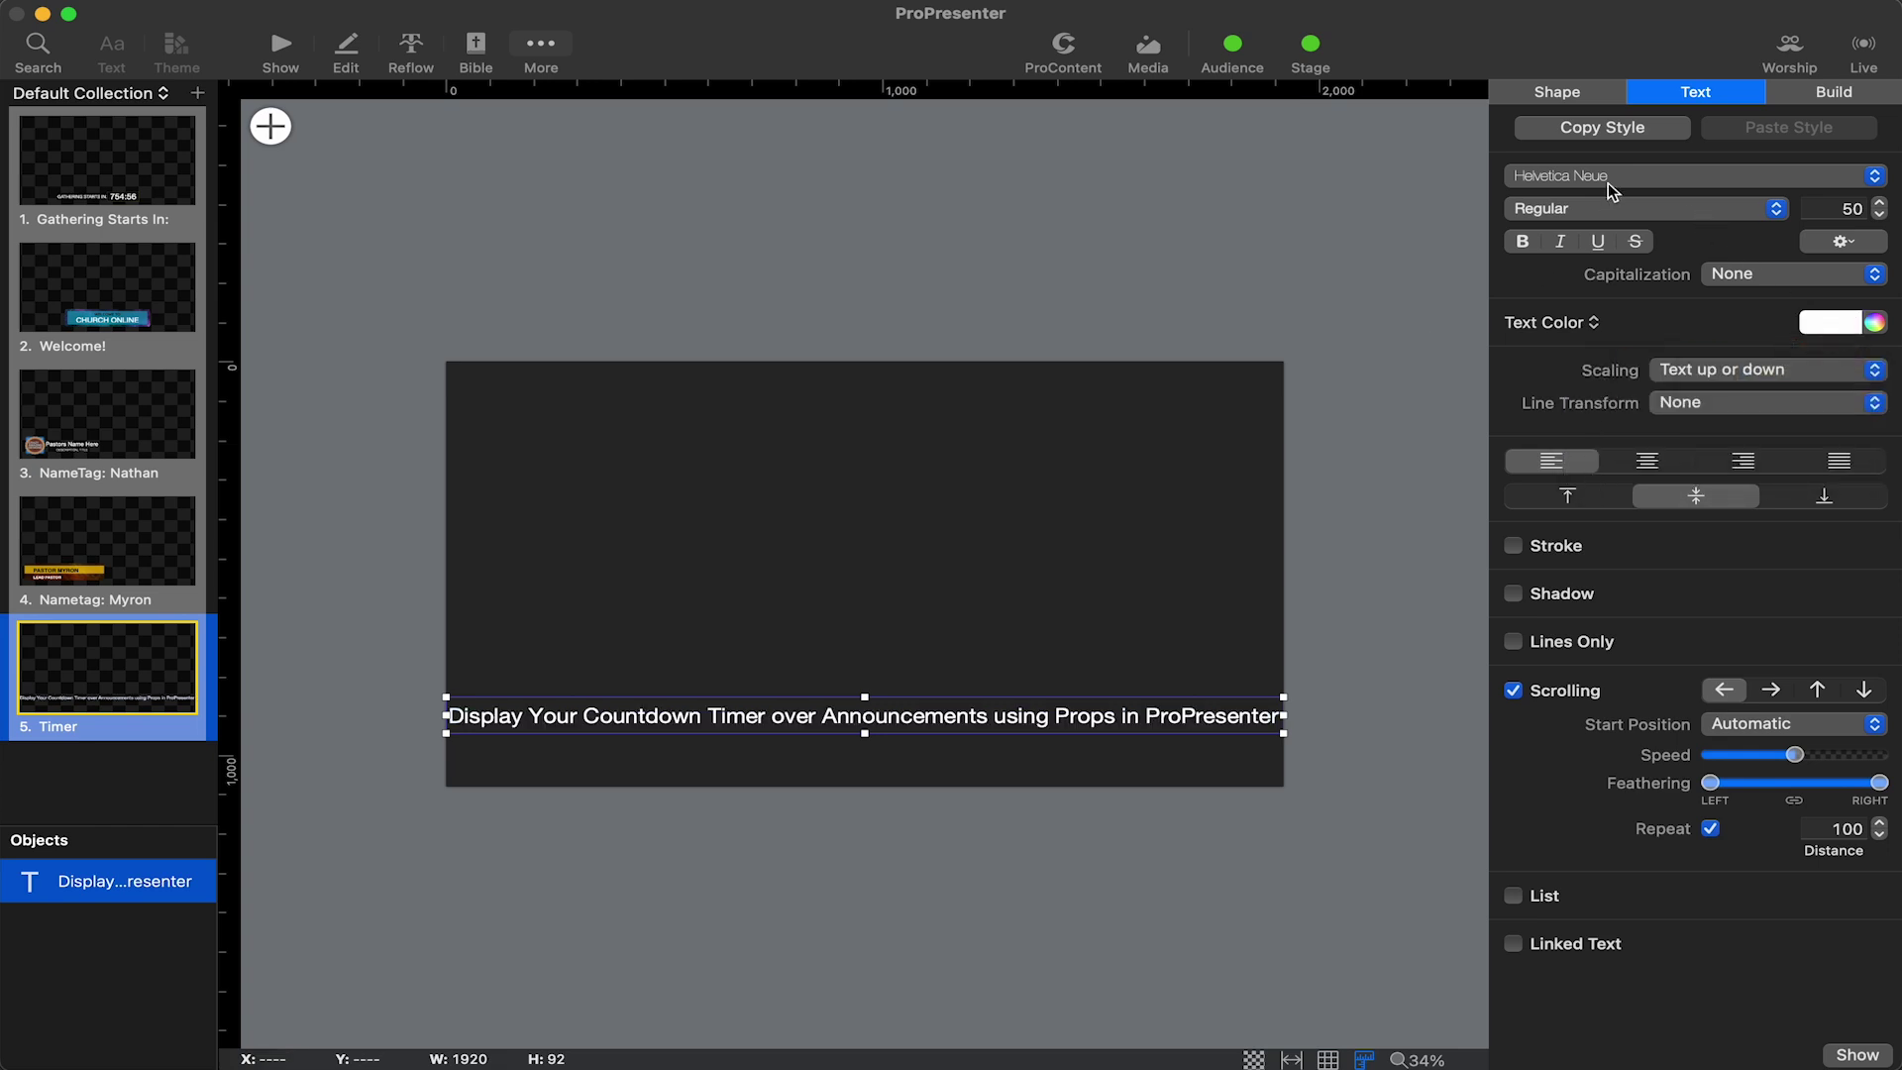
Step: Turn on a black fill for the Timer prop's text box and return to the show view
click(1584, 96)
click(1514, 369)
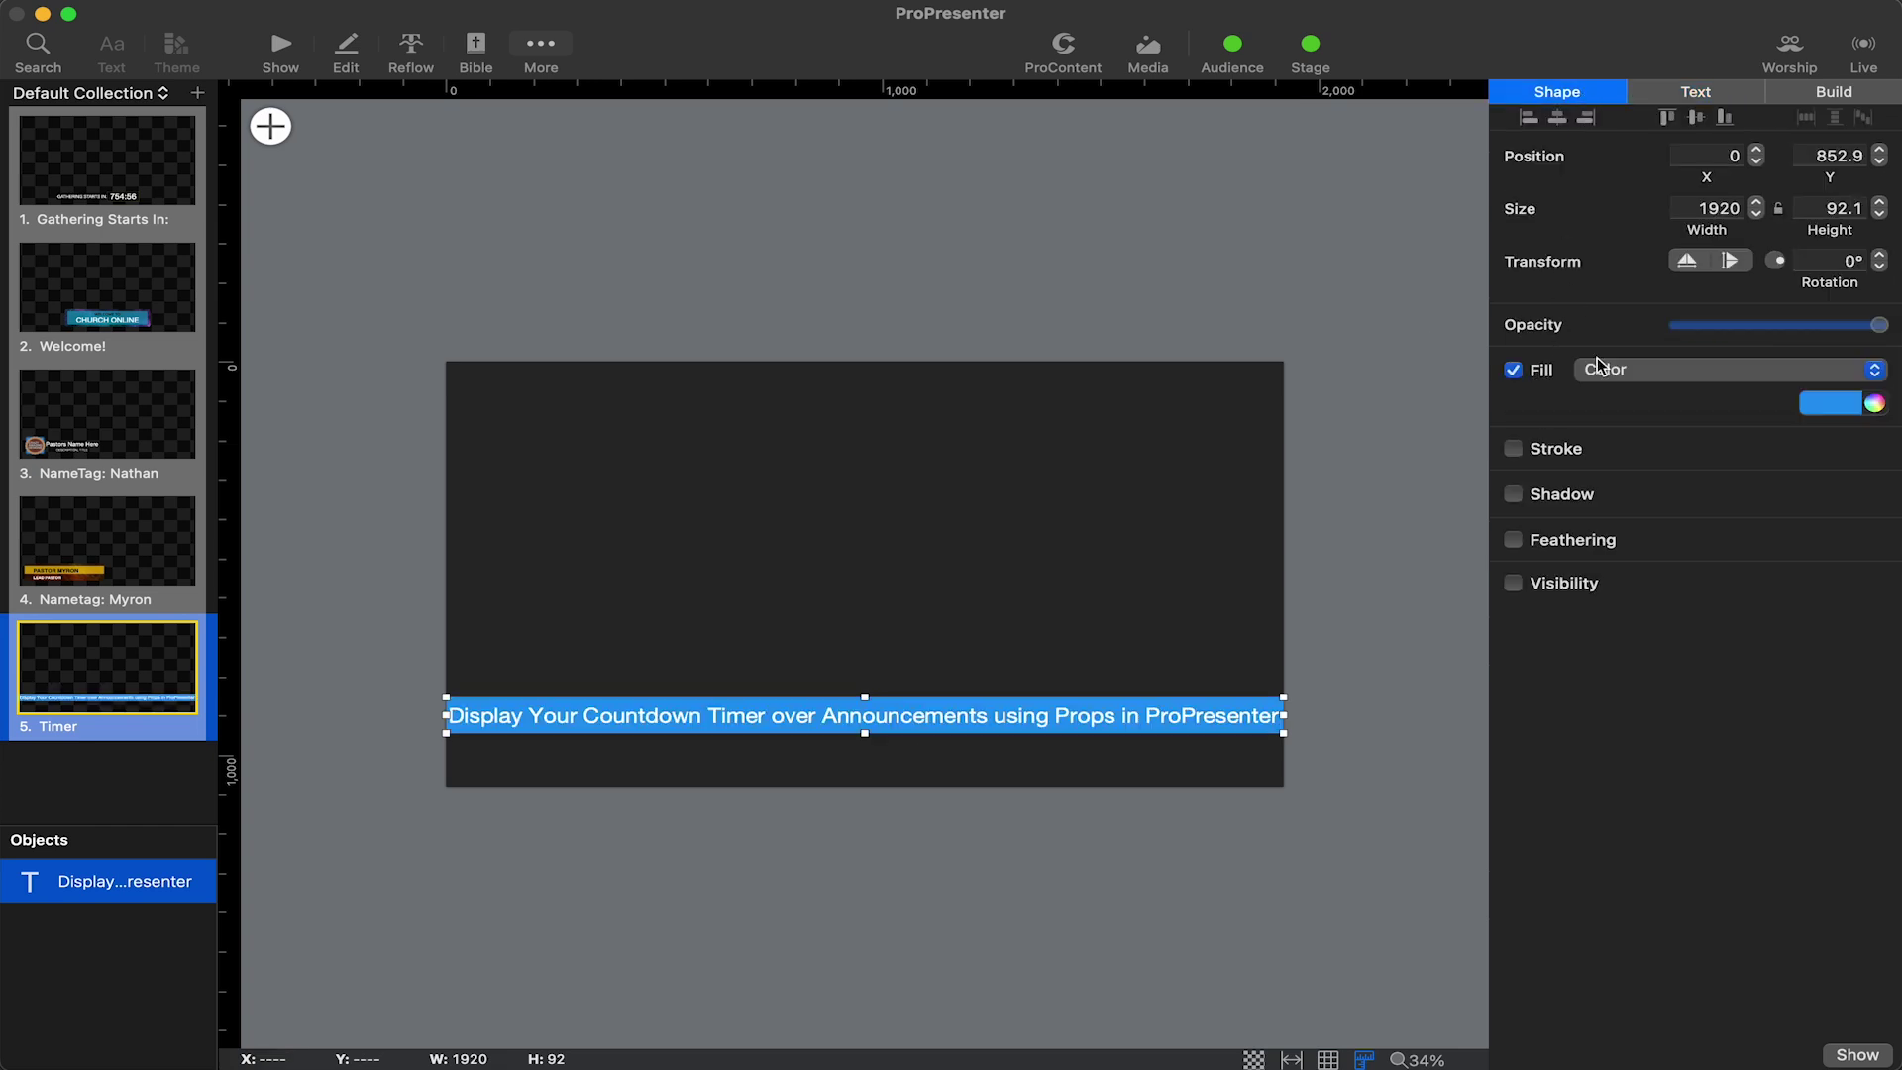
click(1828, 402)
click(1798, 550)
click(1193, 262)
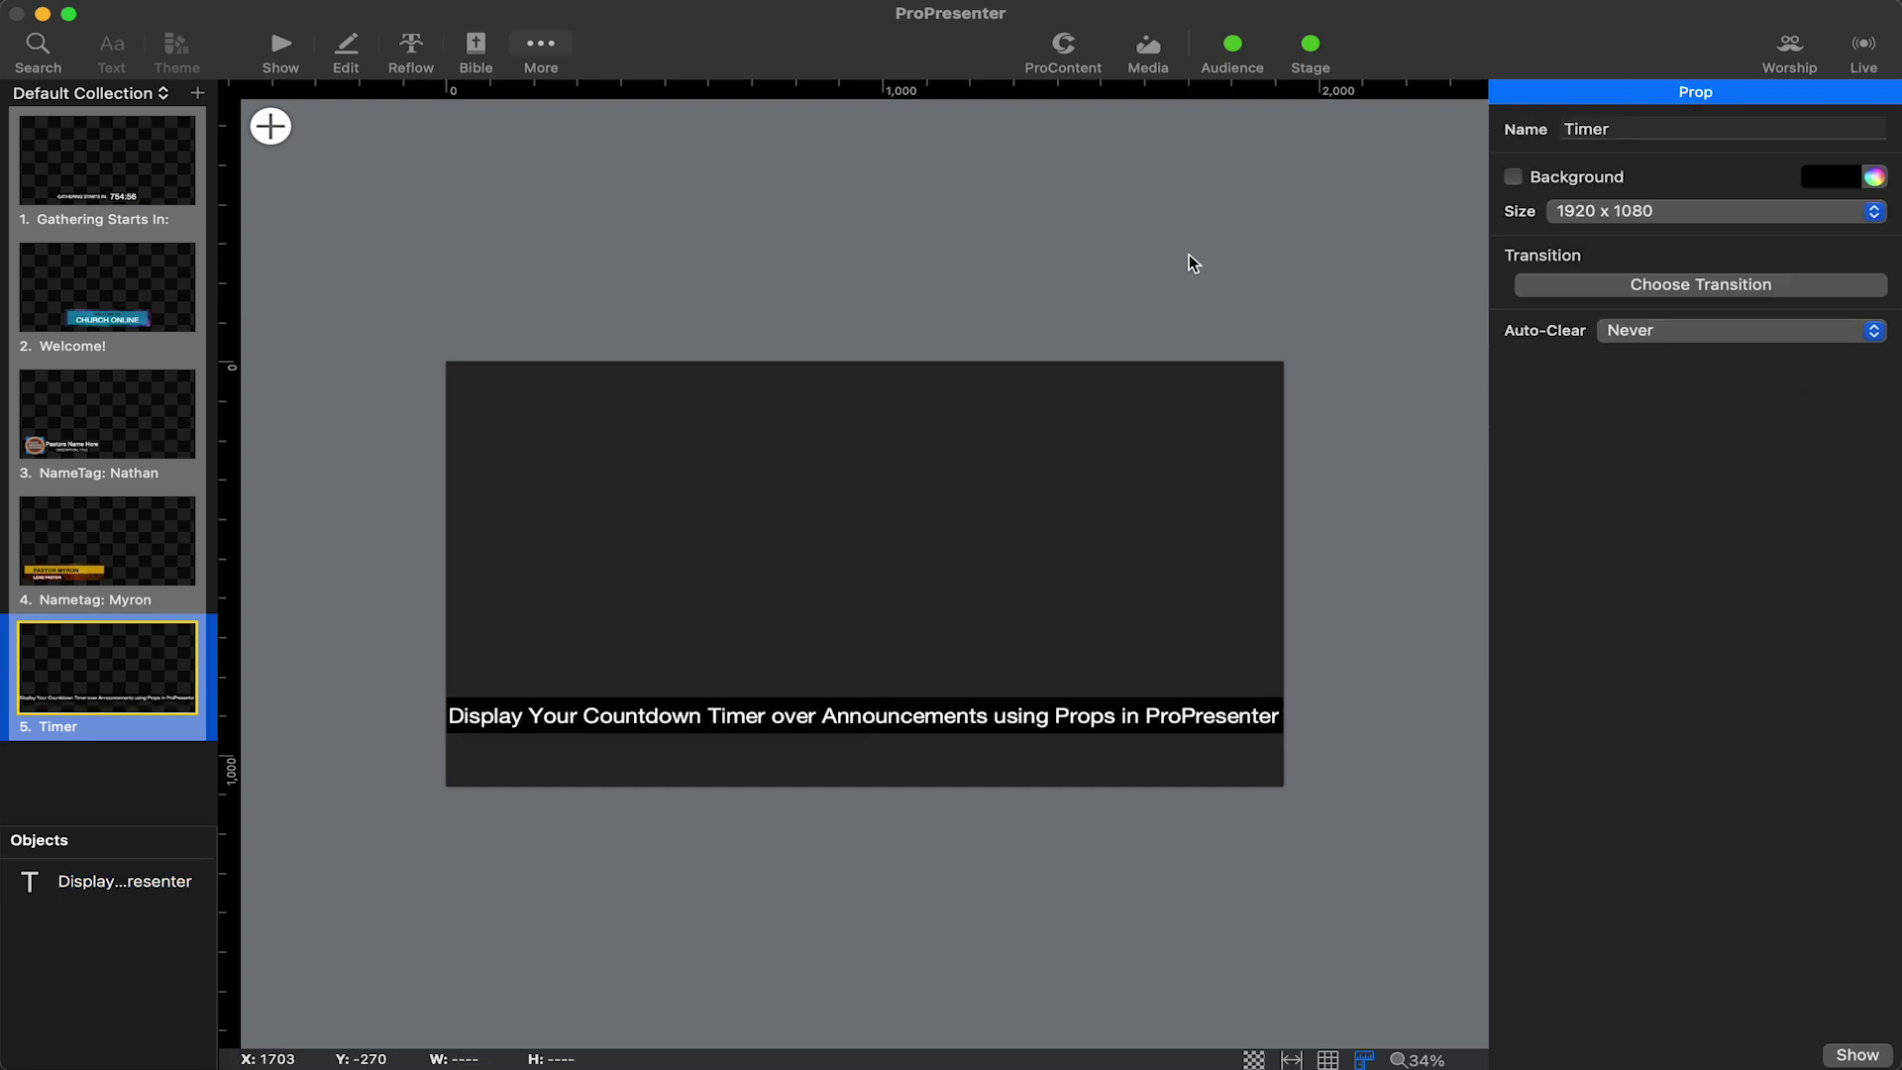
click(276, 49)
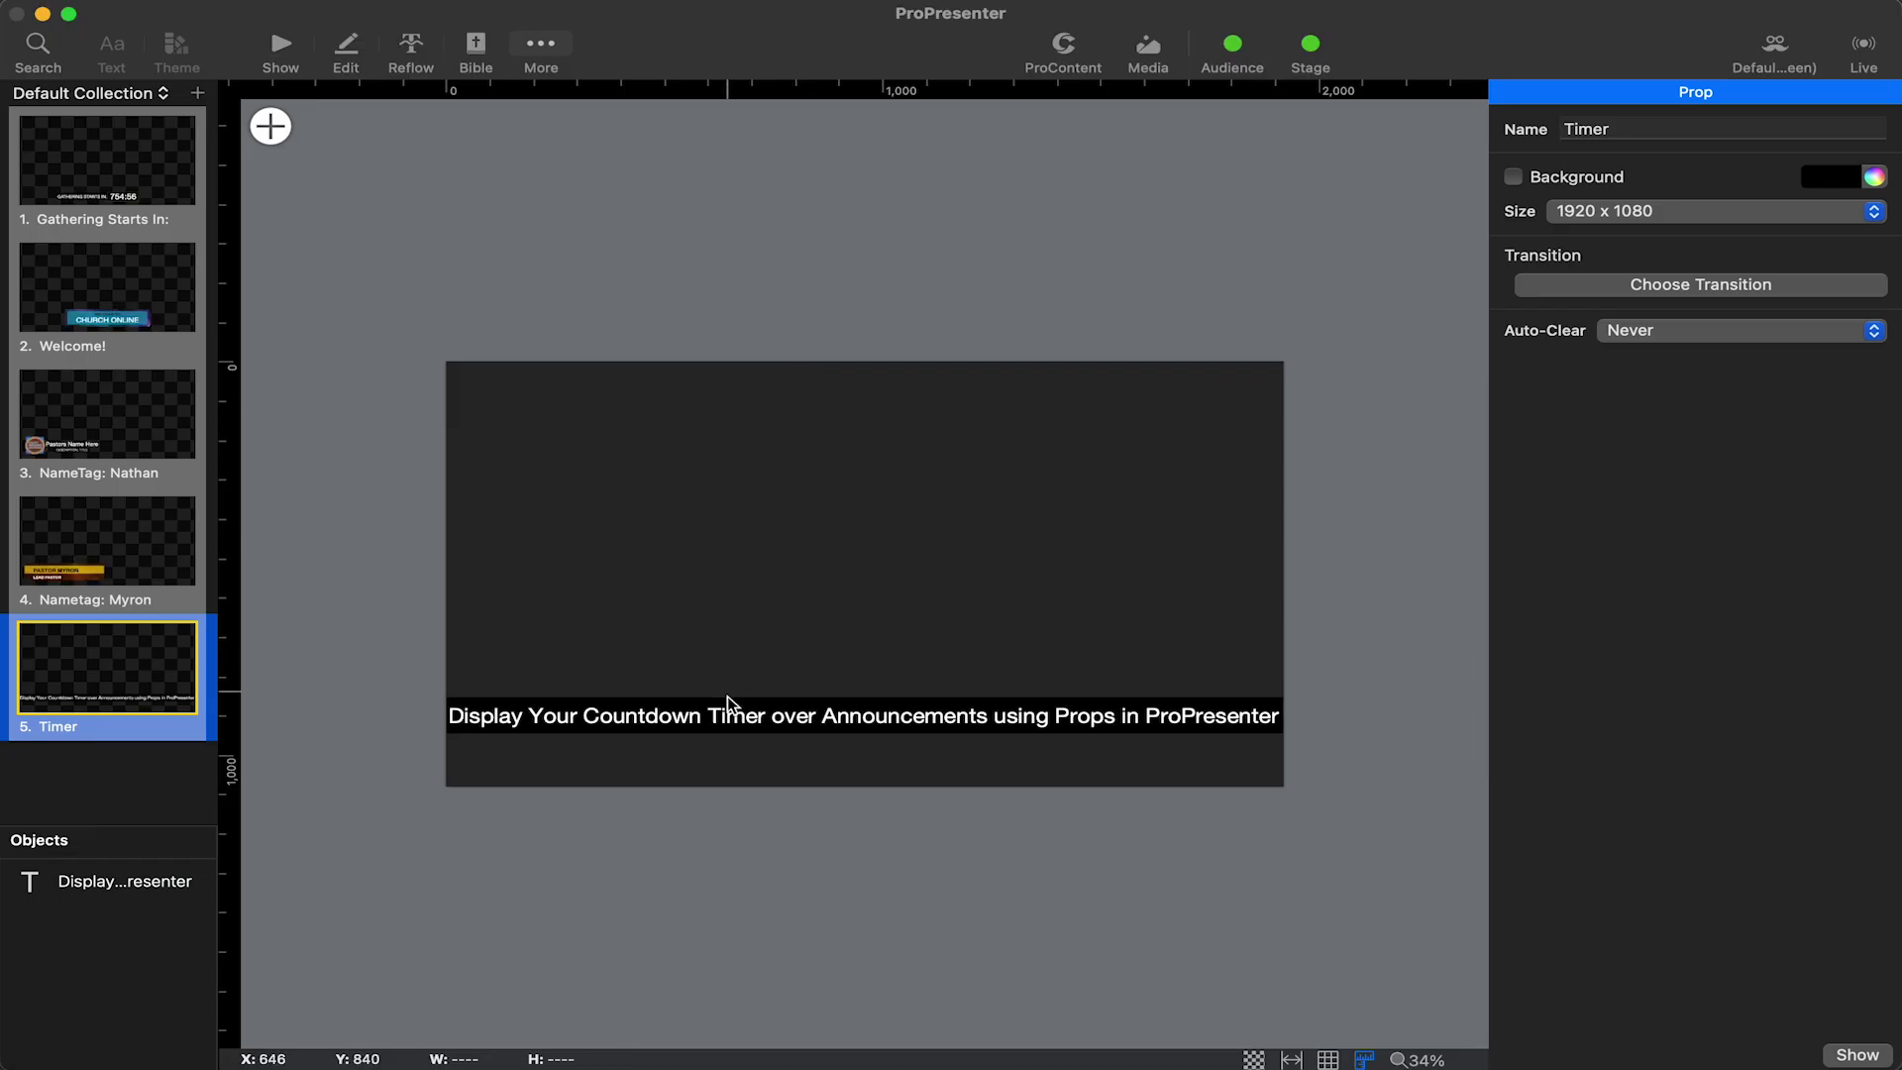
Step: Adjust the feathering of the Timer prop's scrolling text, keeping the start position on Automatic, and return to the show view
click(750, 709)
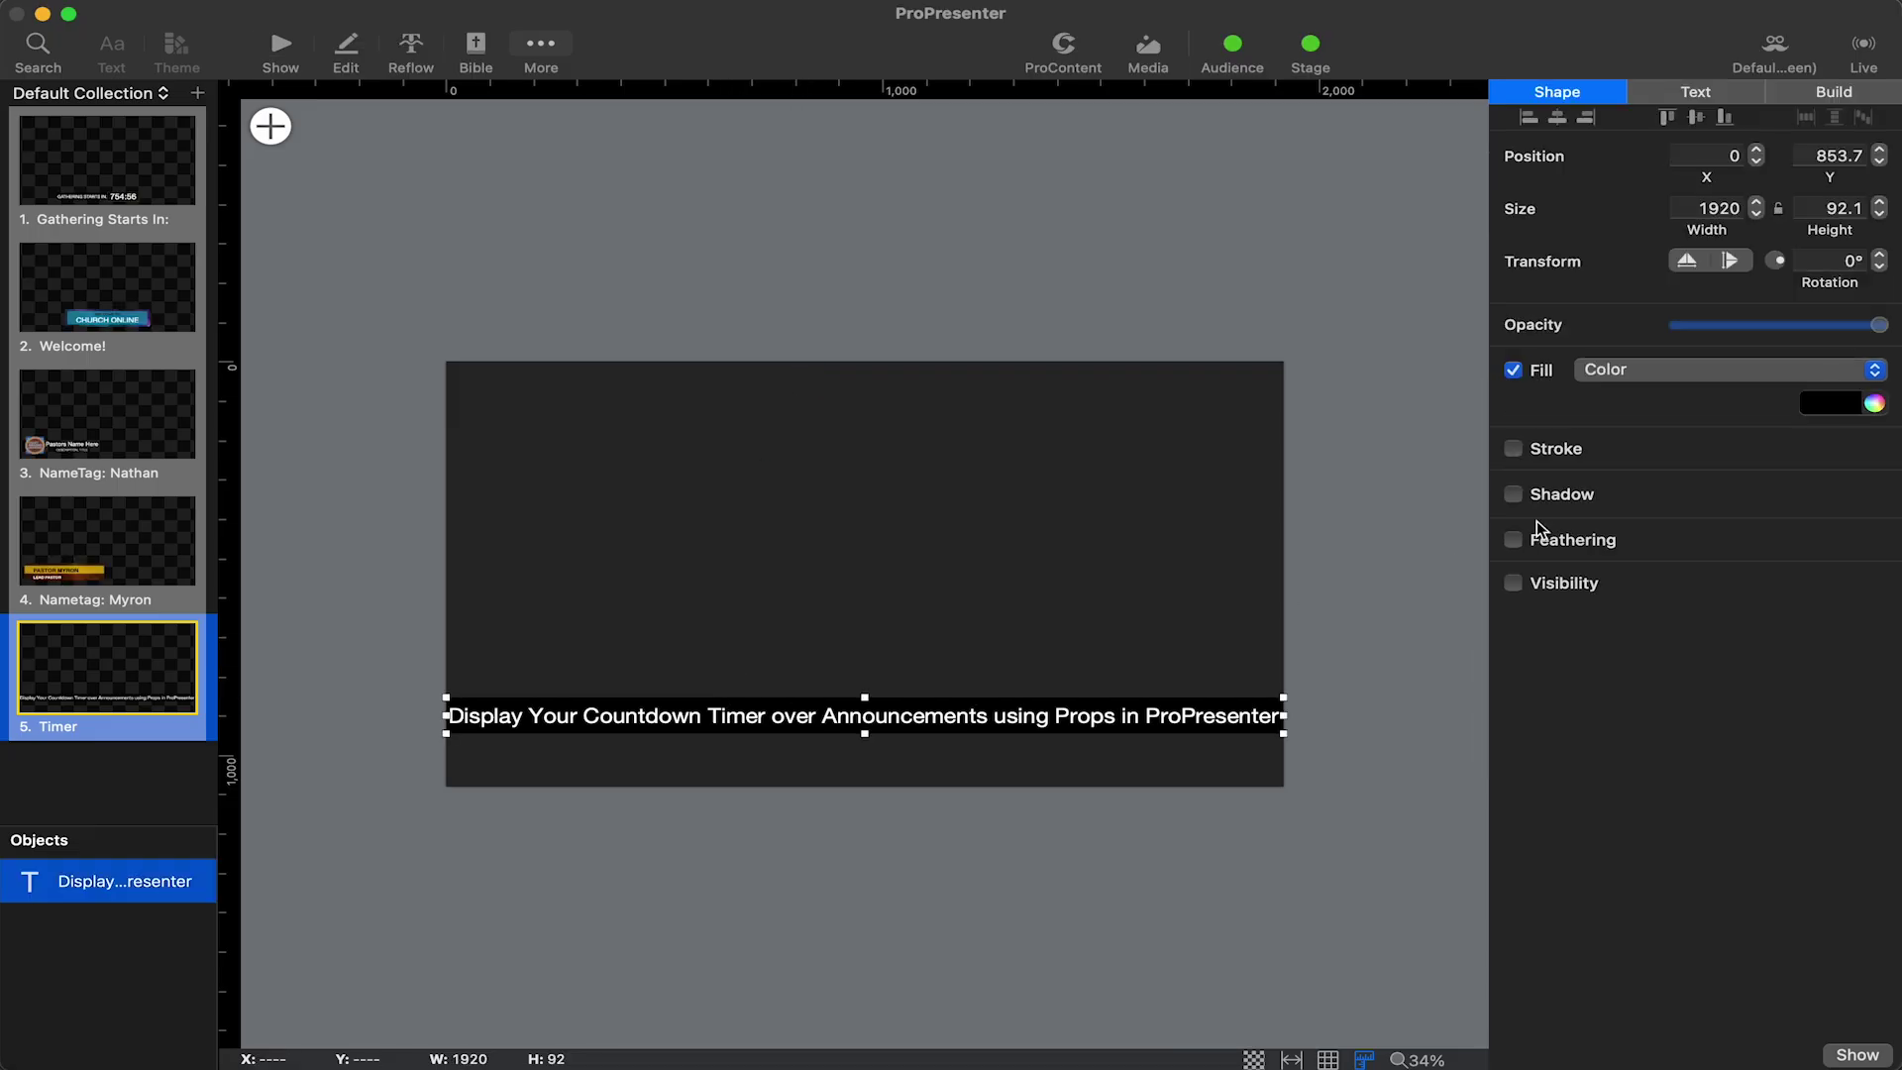
click(1690, 93)
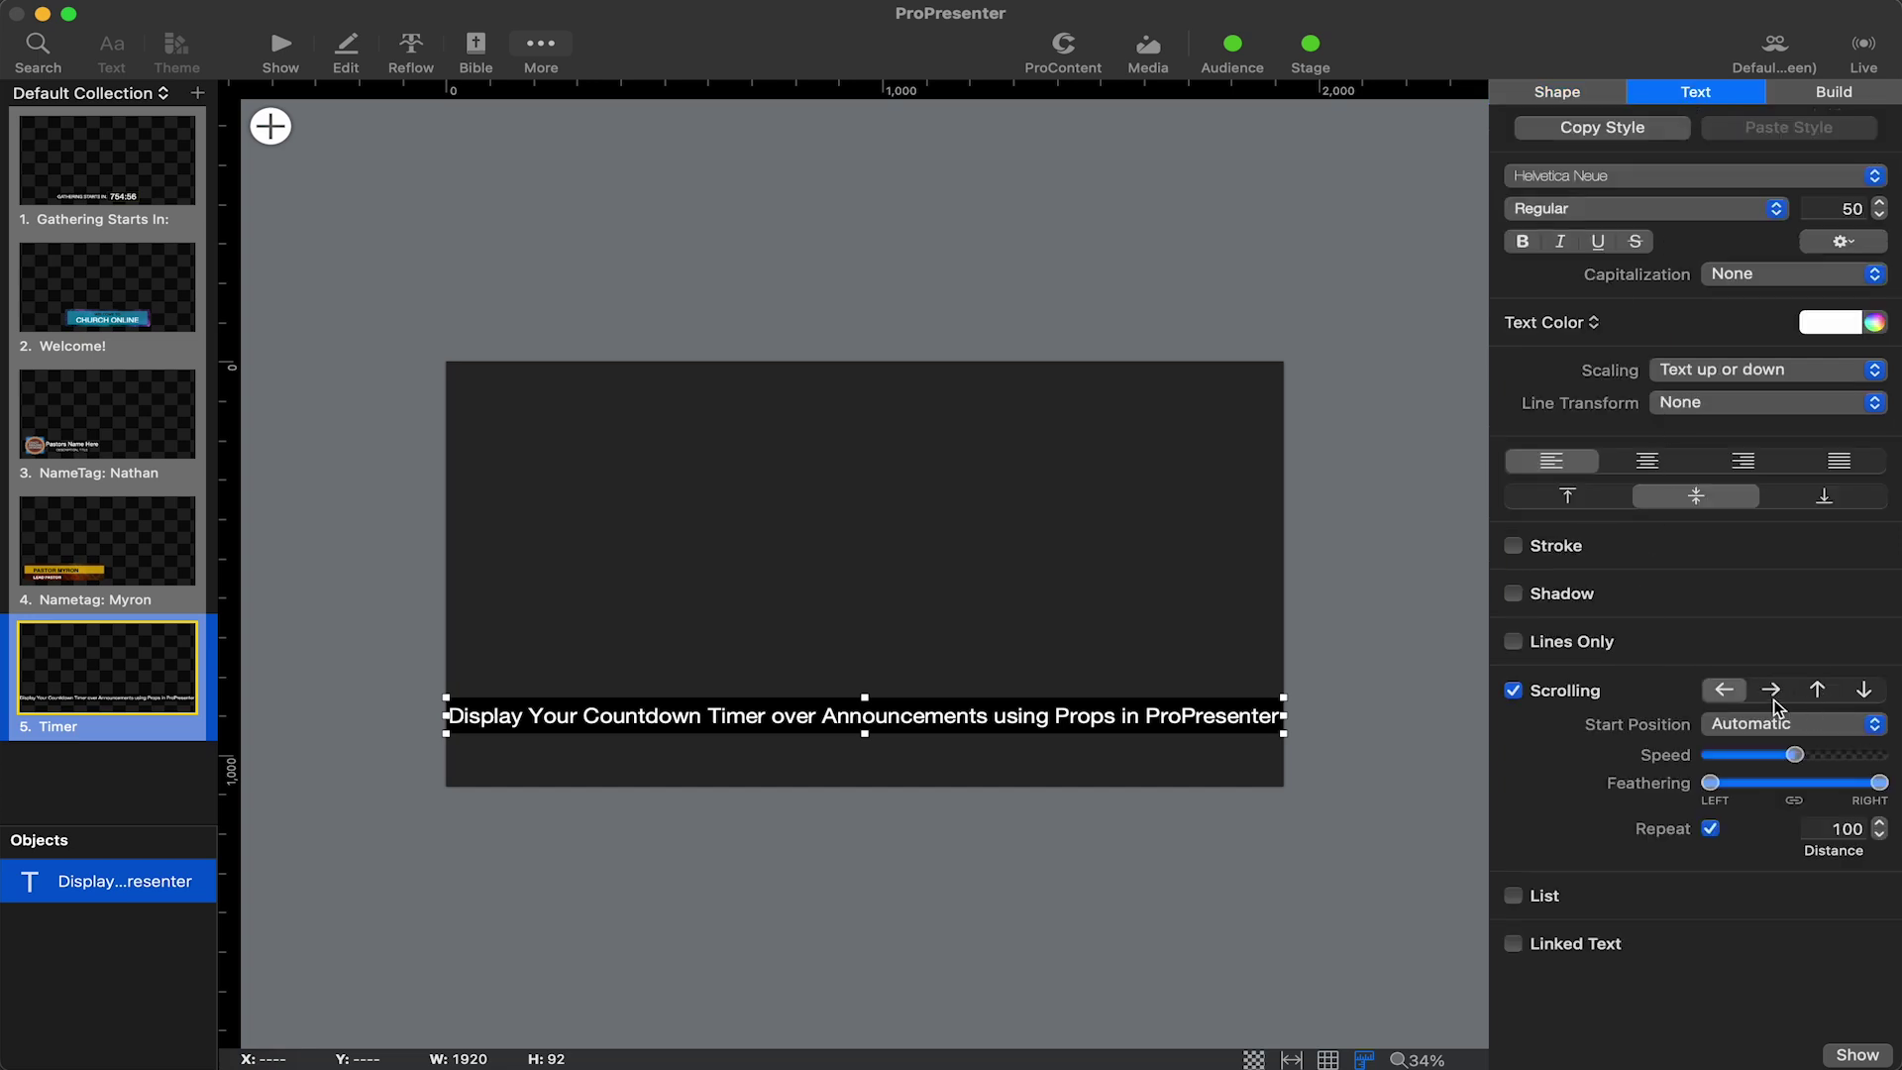
click(1750, 724)
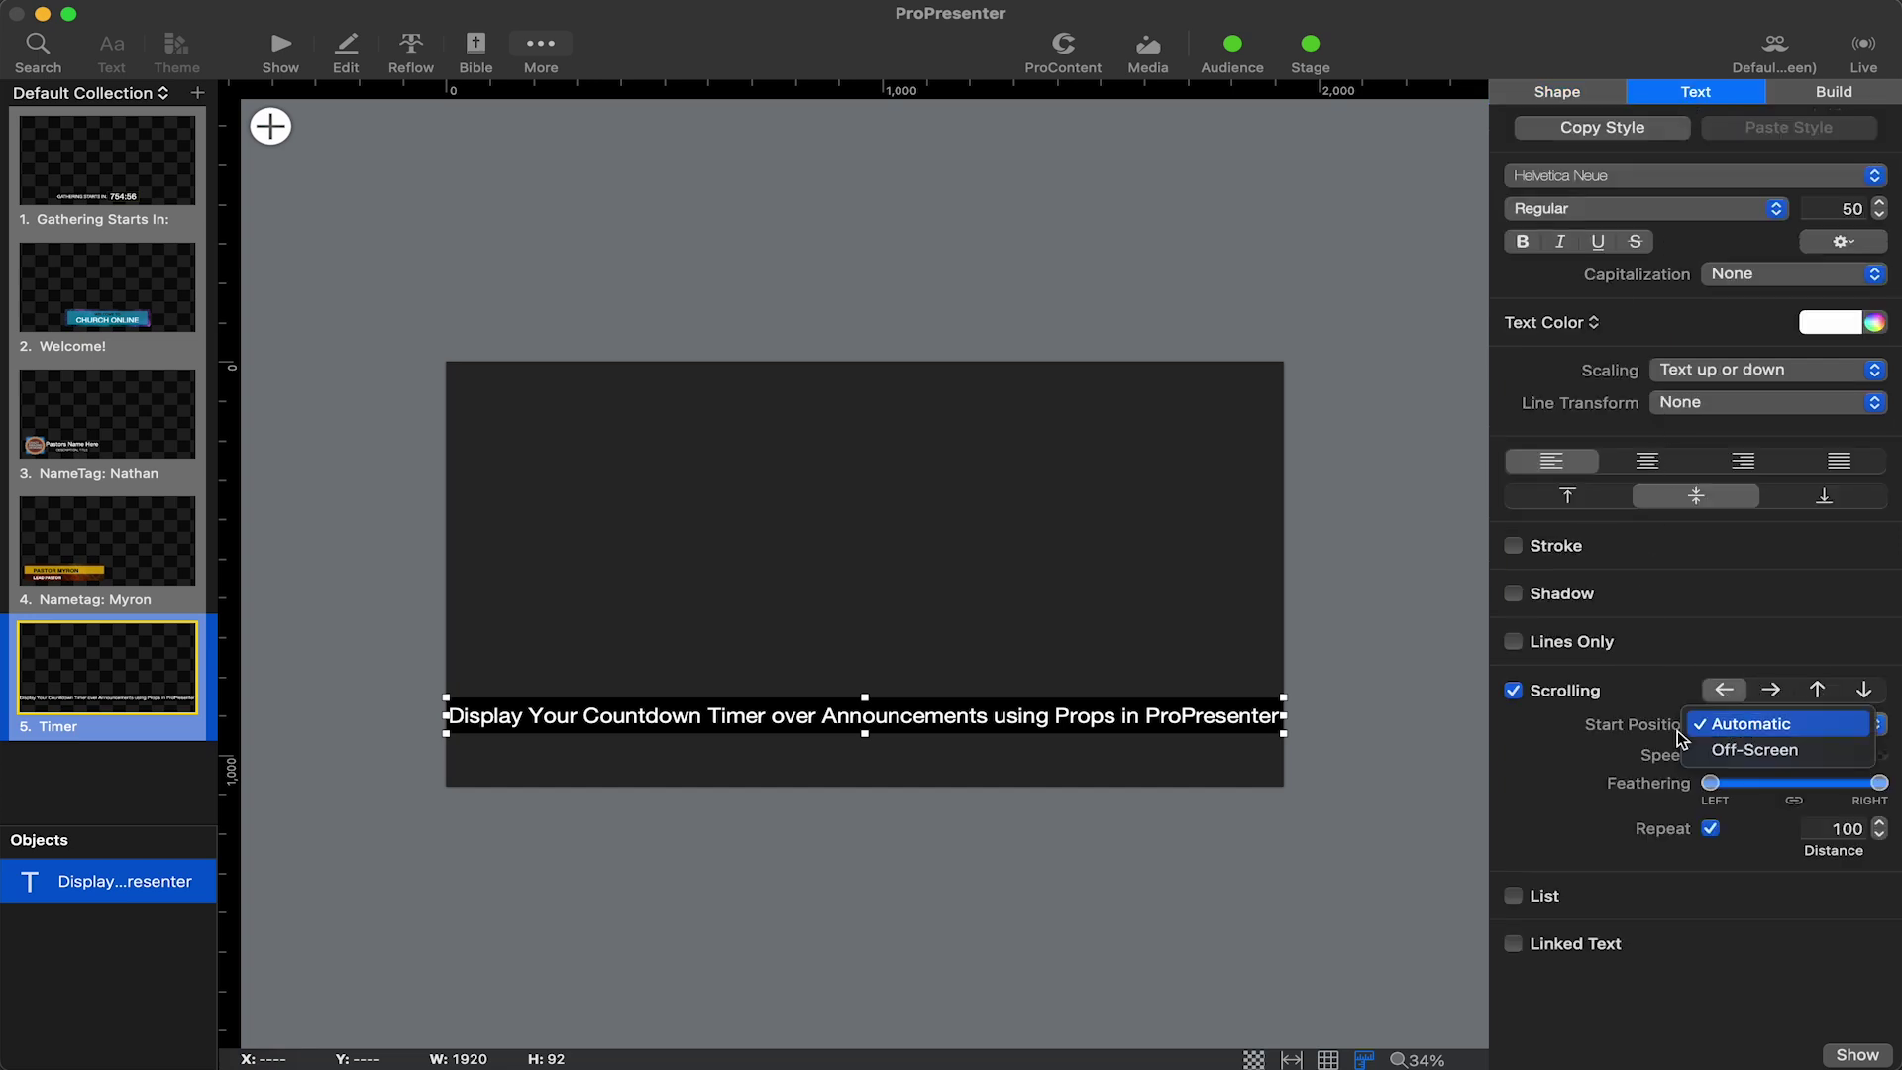
click(1597, 751)
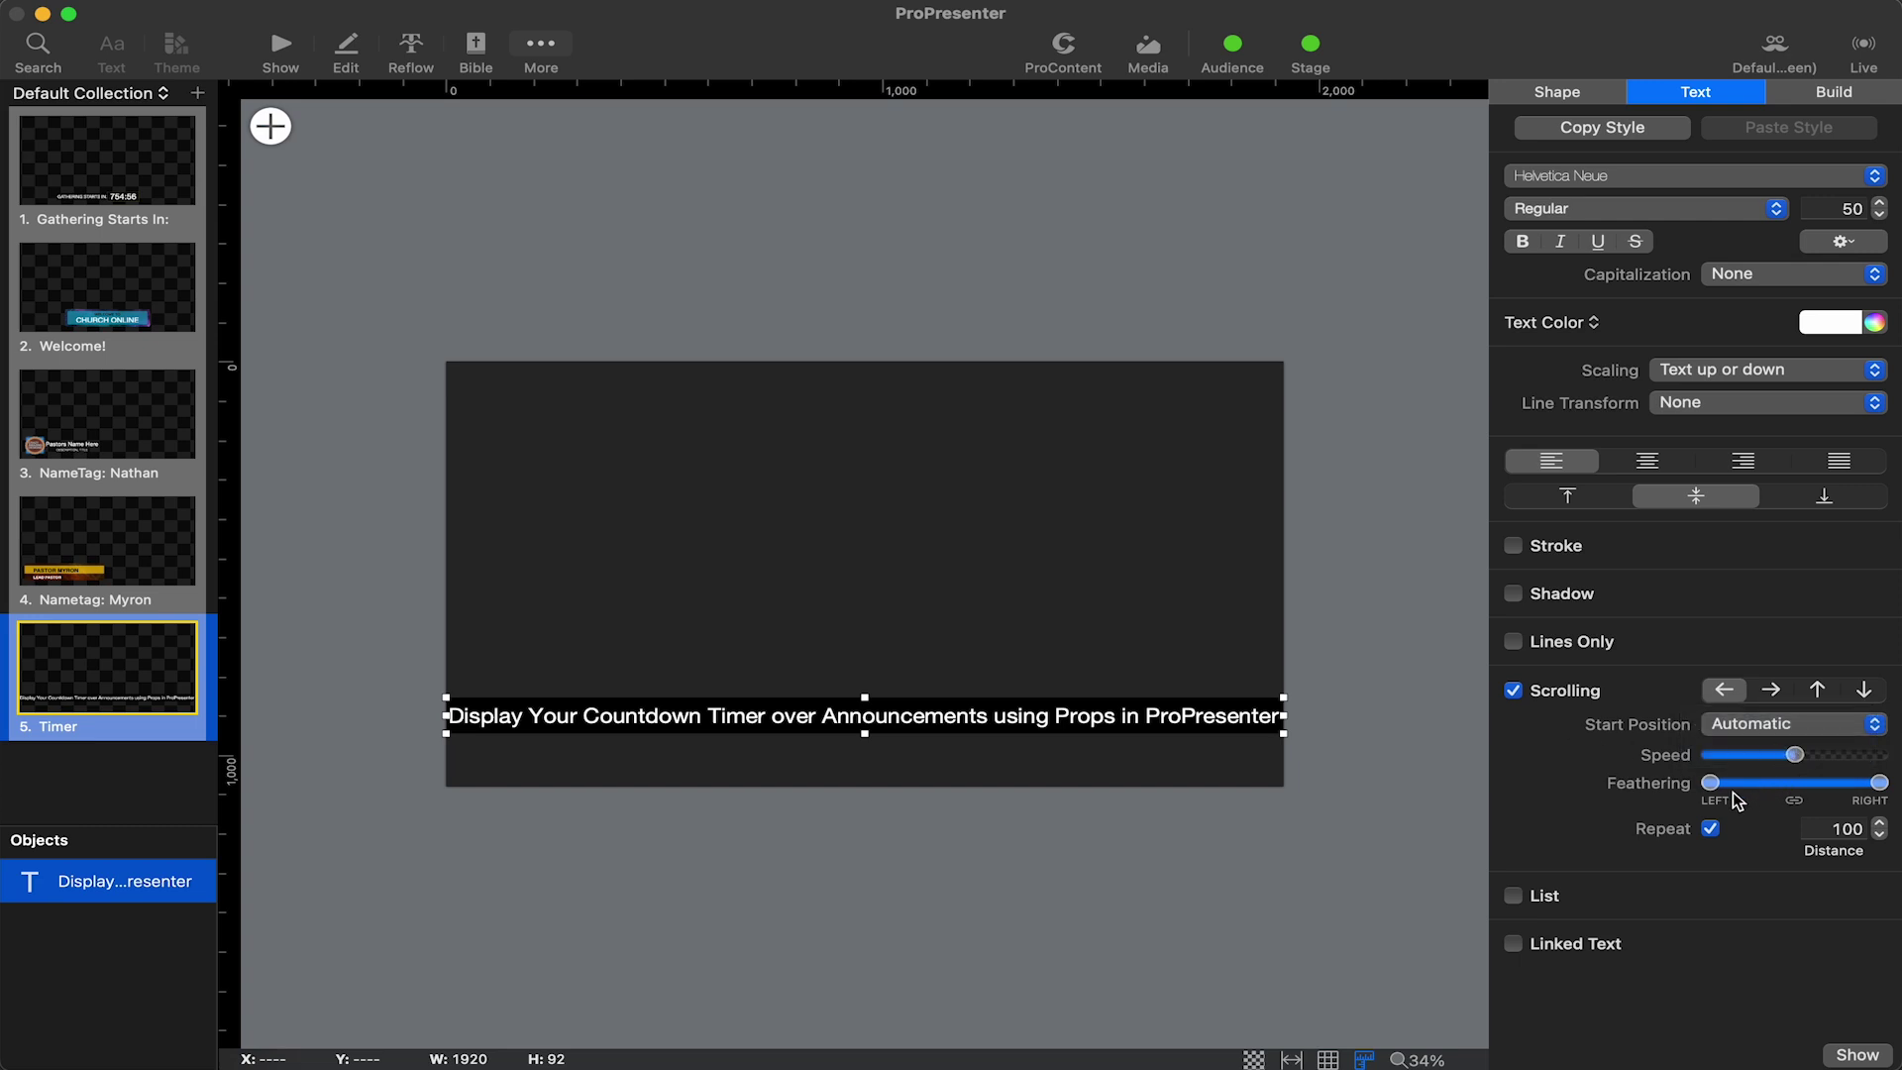
drag(1715, 785, 1773, 787)
click(282, 49)
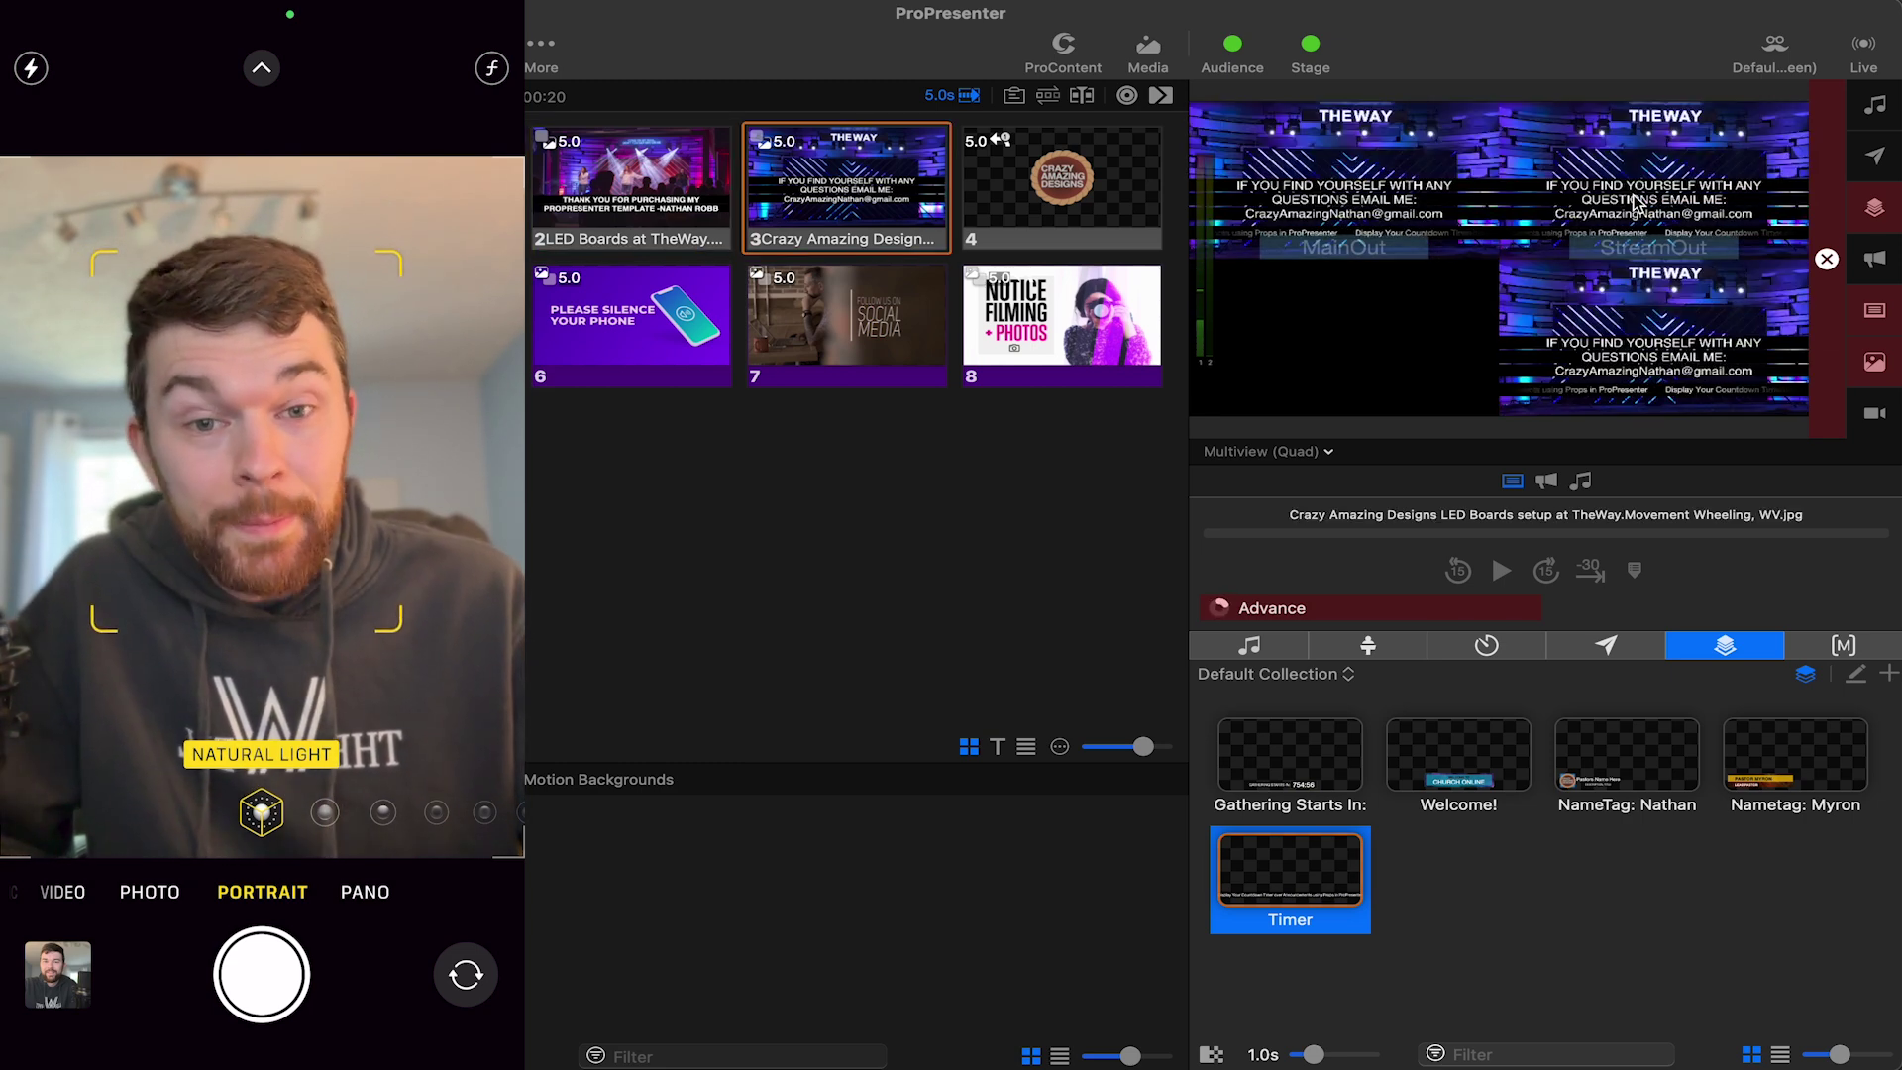
Step: Open the Full Screen Sermon Demo presentation and open the first name tag prop for editing
click(89, 612)
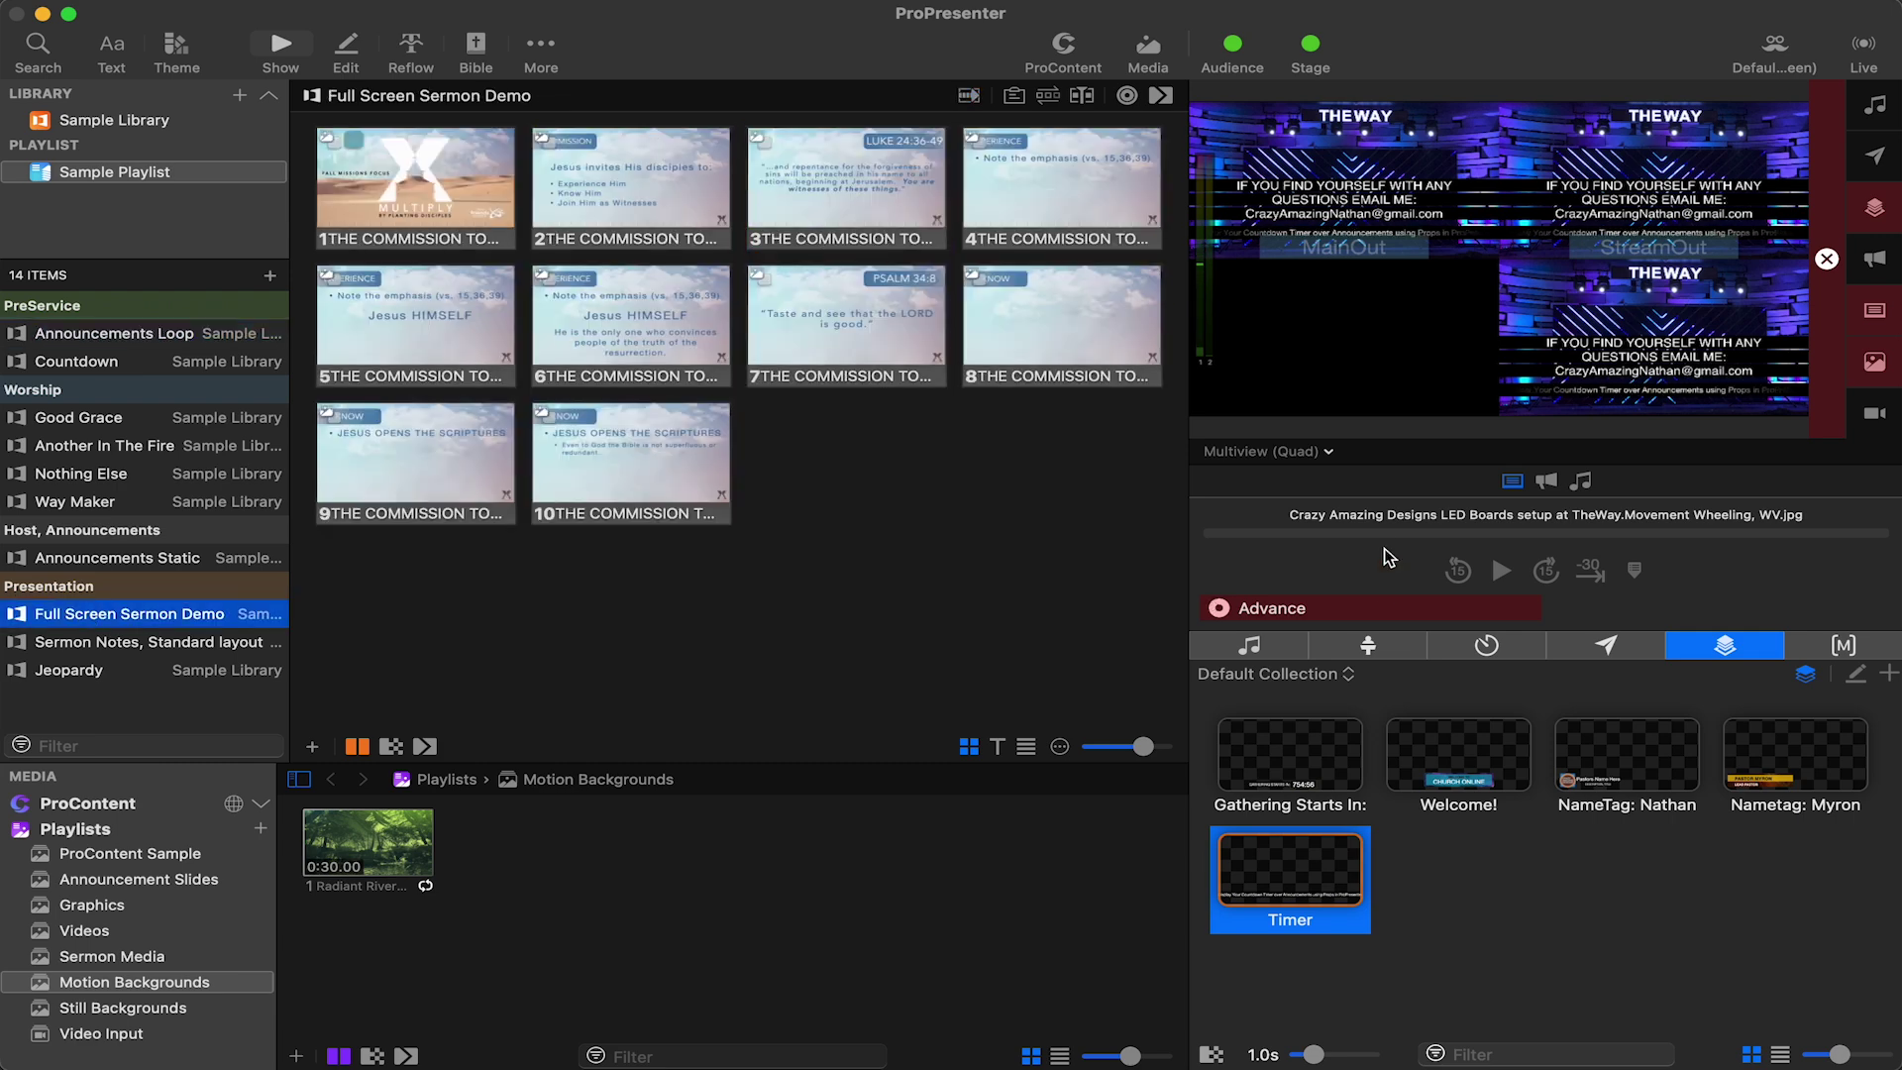
click(1469, 892)
right_click(1636, 751)
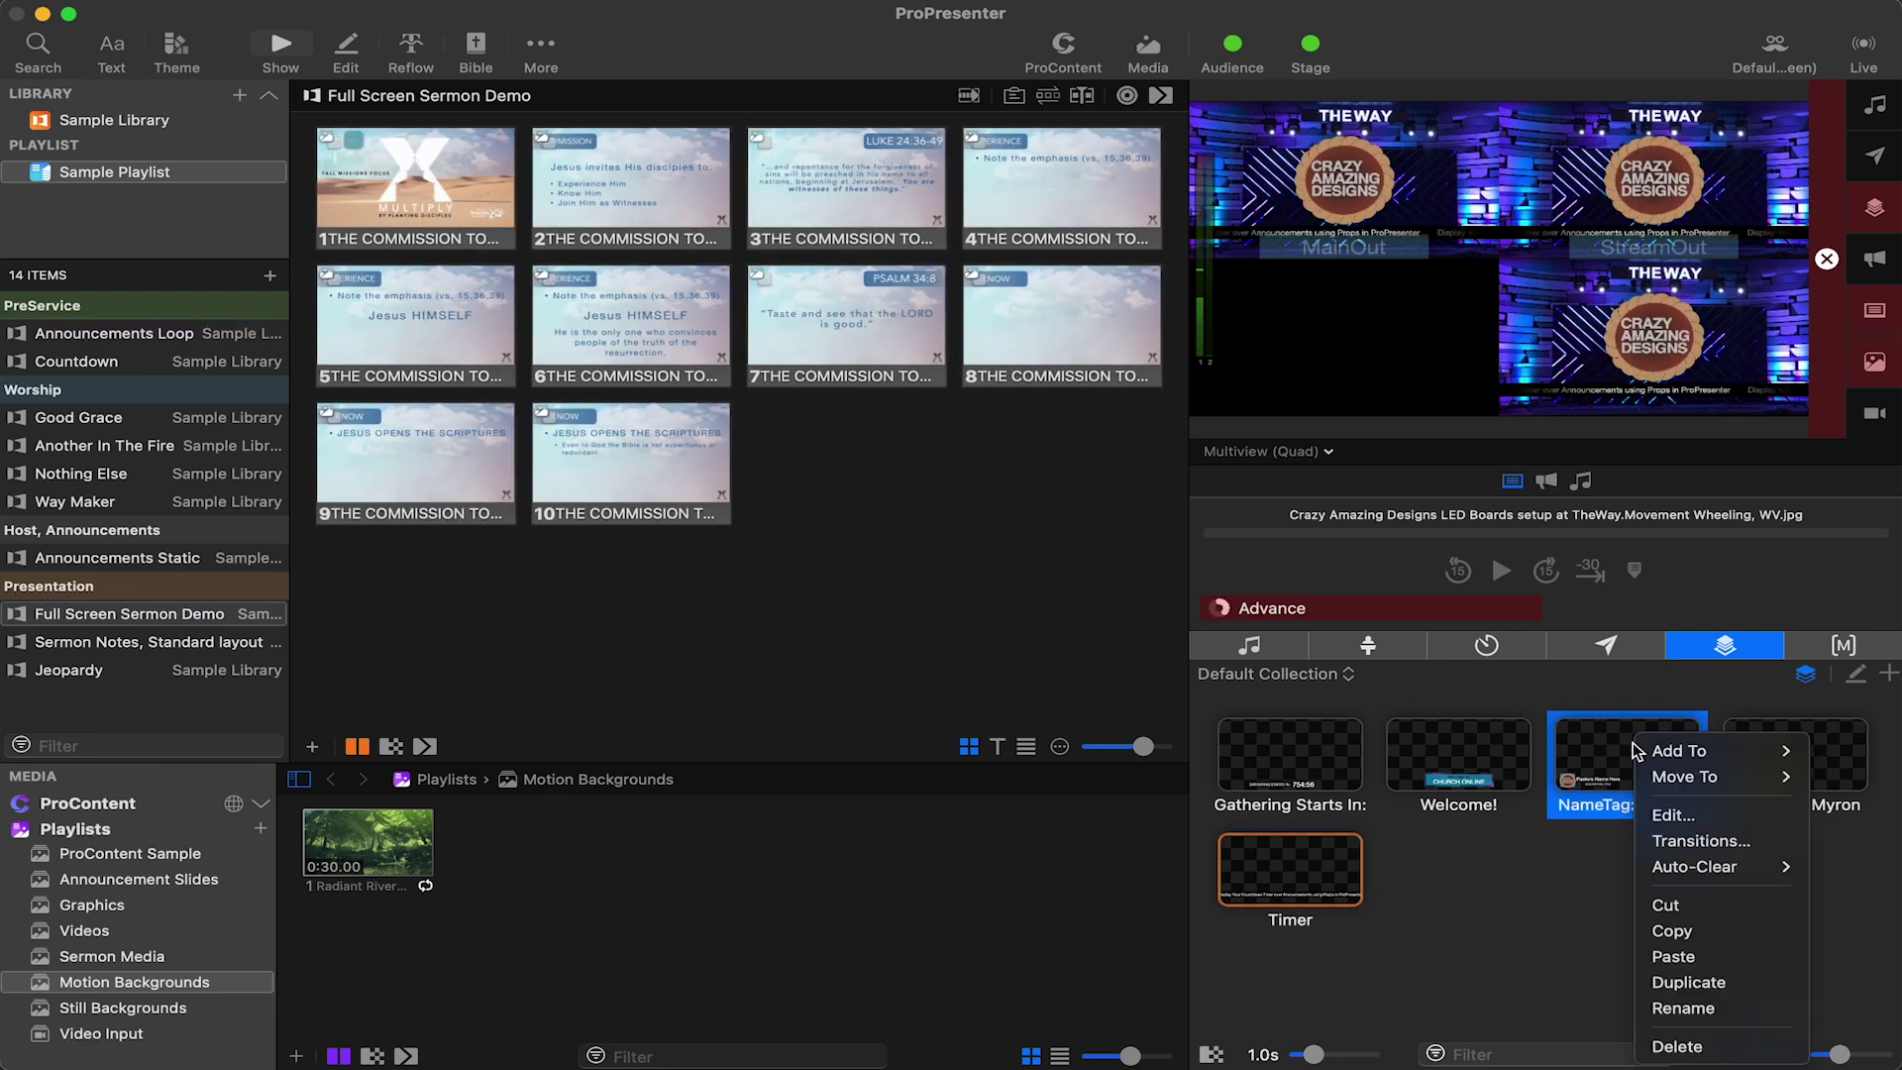
mouse_move(1662, 790)
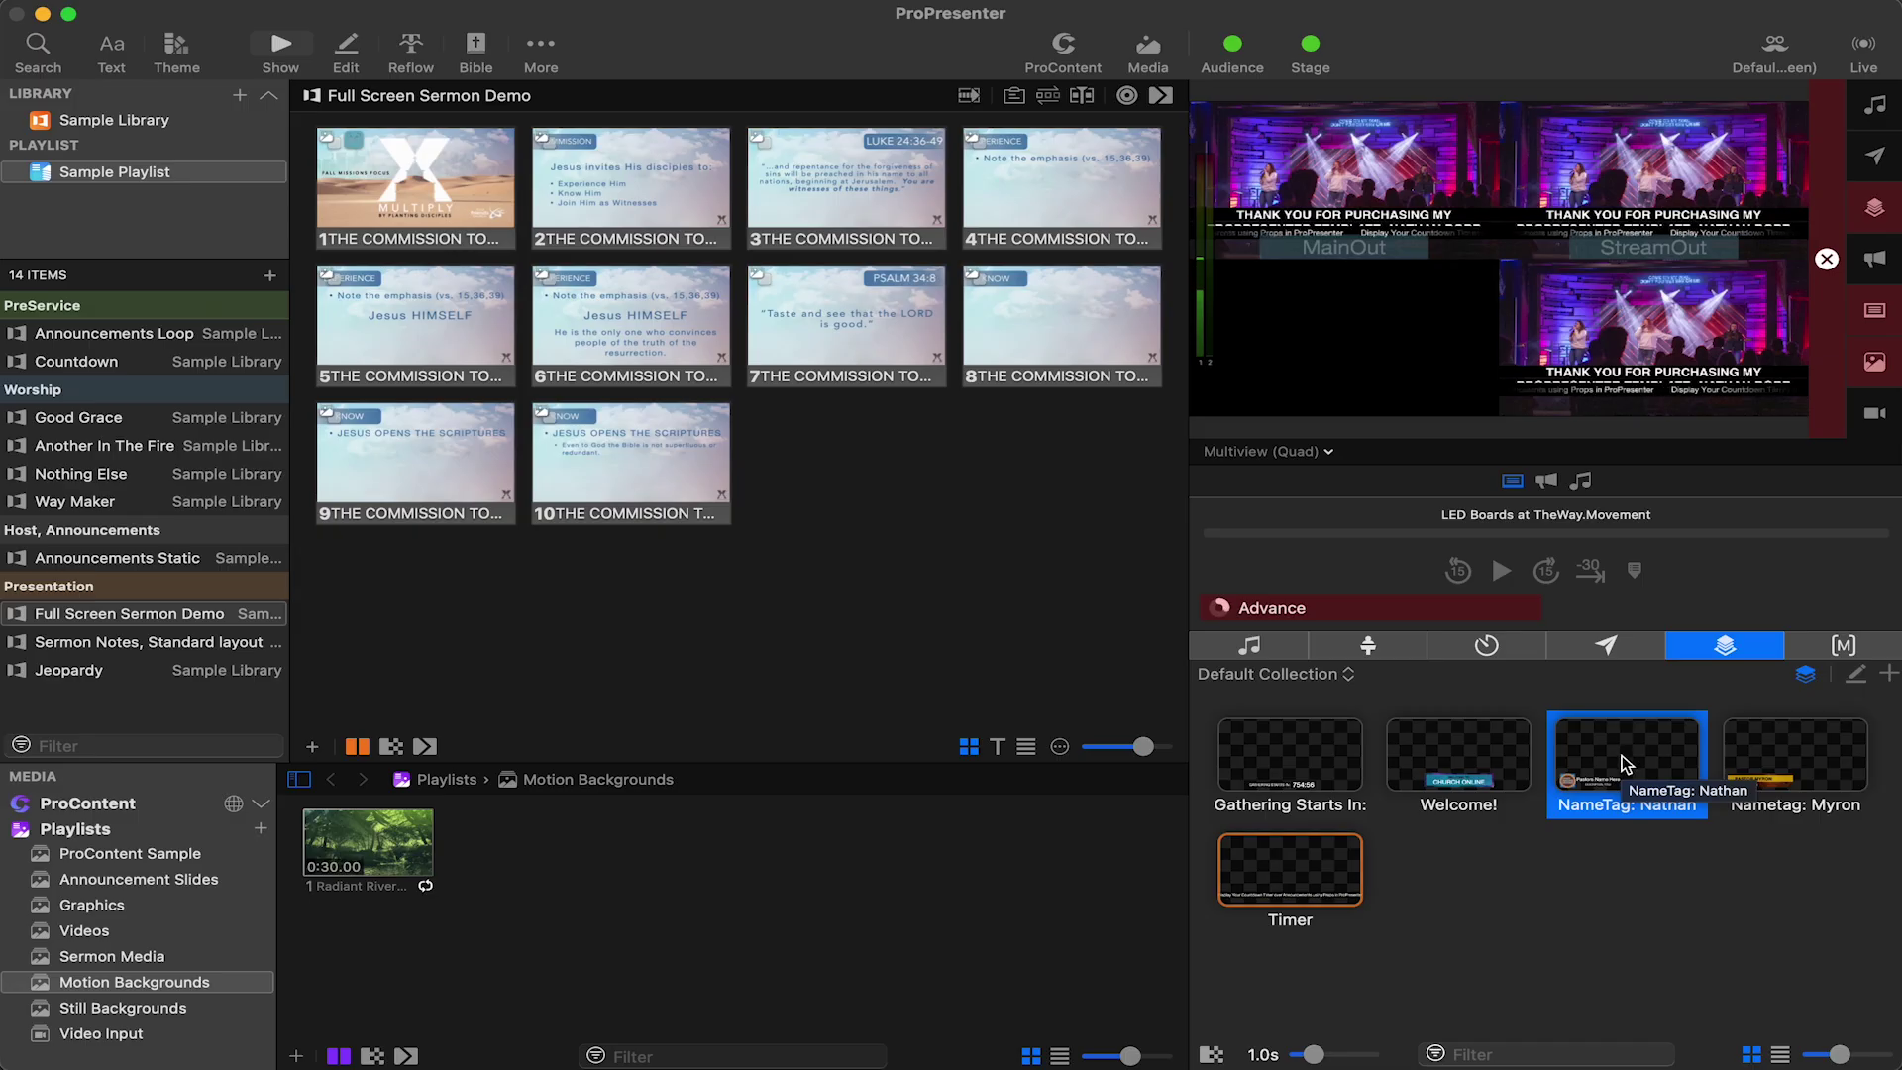
right_click(1629, 745)
click(1682, 815)
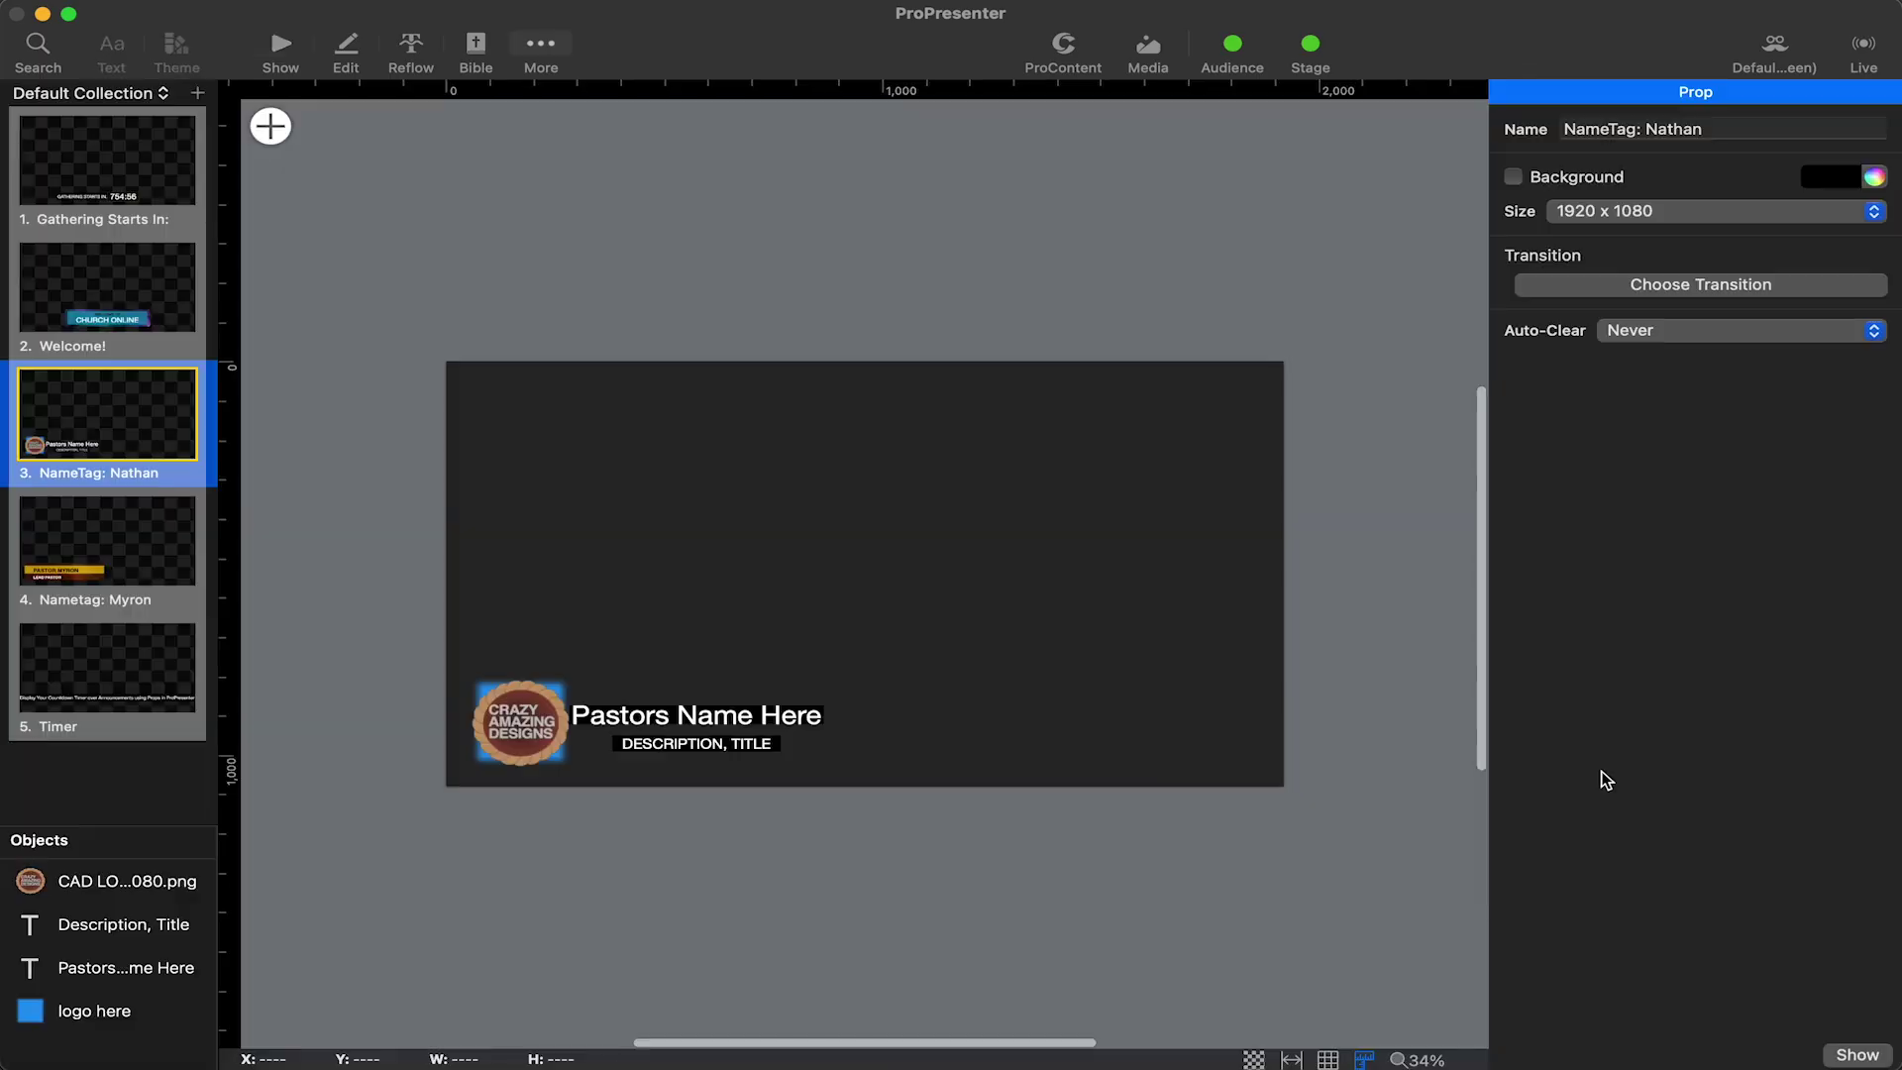
Step: Examine the logo, pastor's name and description objects that make up the name tag prop
click(705, 718)
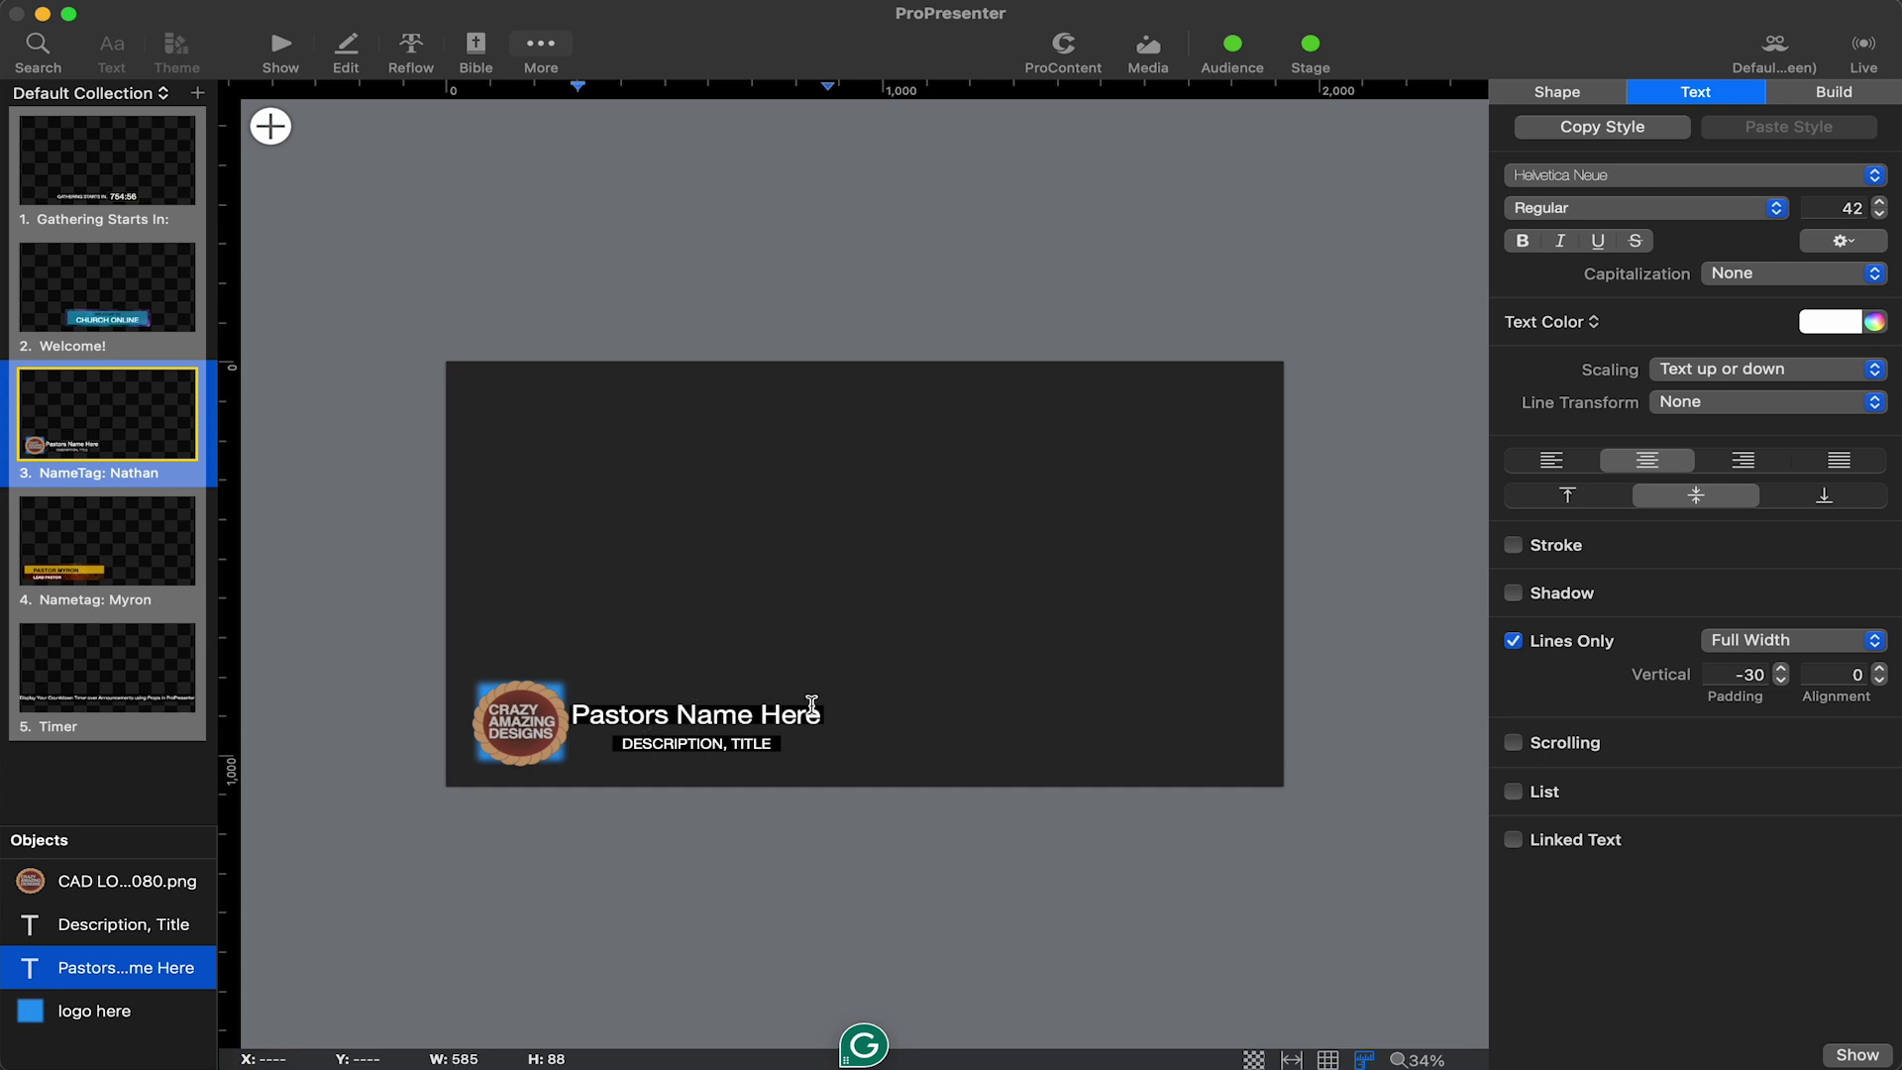
shift+click(569, 717)
key(super+a)
click(671, 455)
click(538, 724)
click(710, 751)
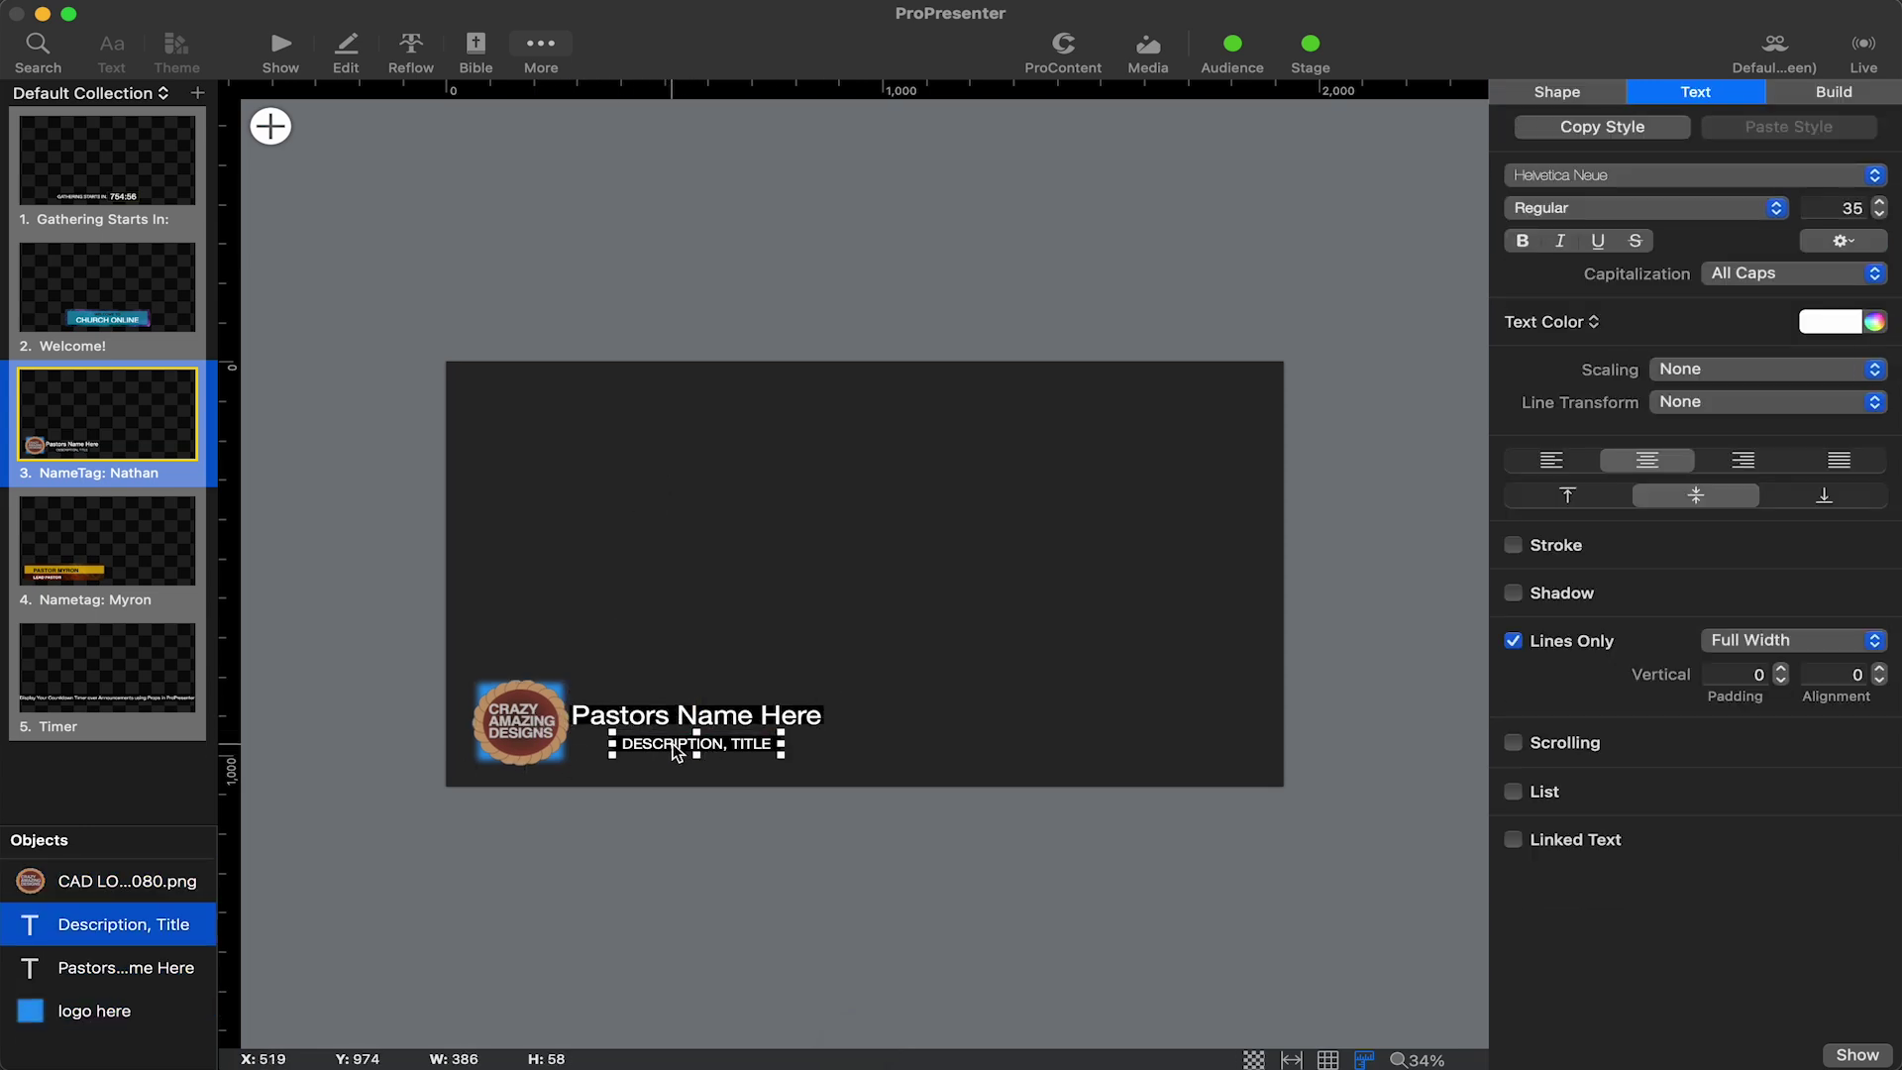
click(491, 267)
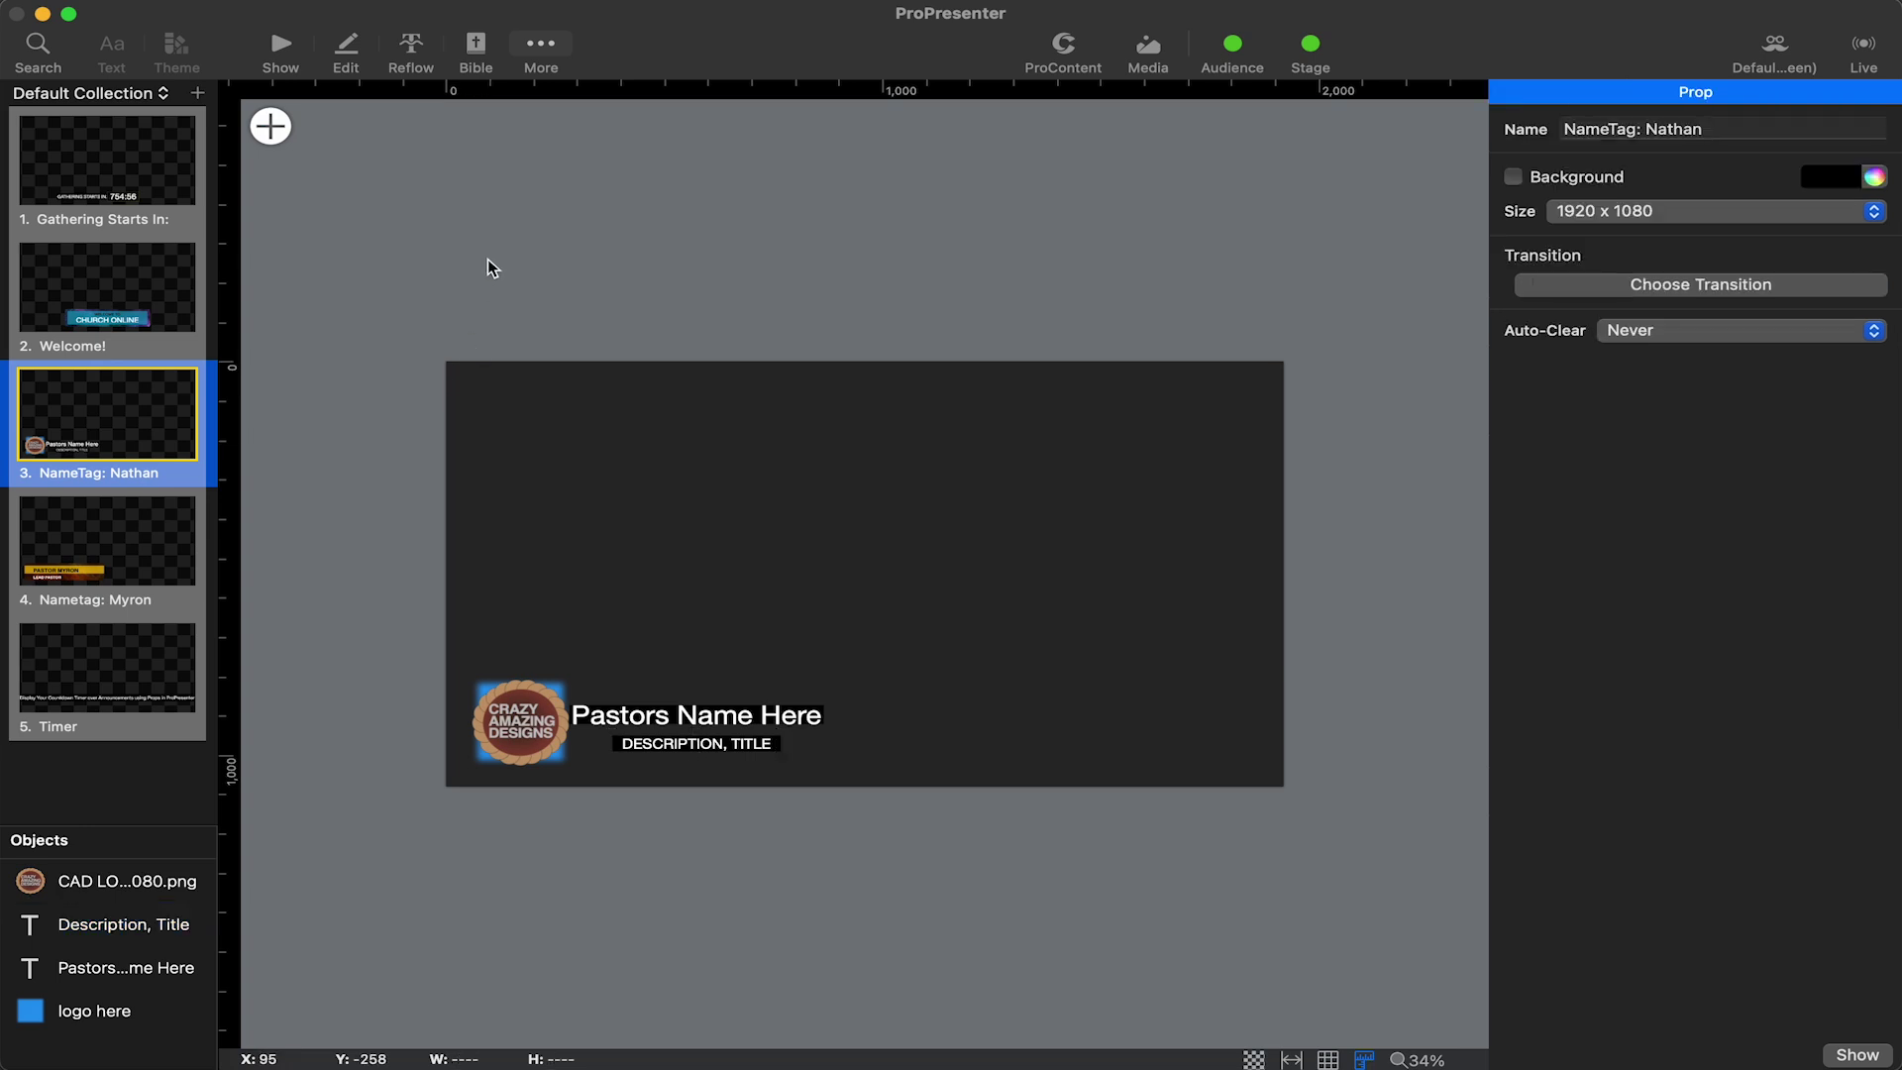
Step: Return to the show view, attach the first name tag prop to slide 1 of Full Screen Sermon Demo, and show that slide
click(281, 49)
drag(1607, 778, 436, 208)
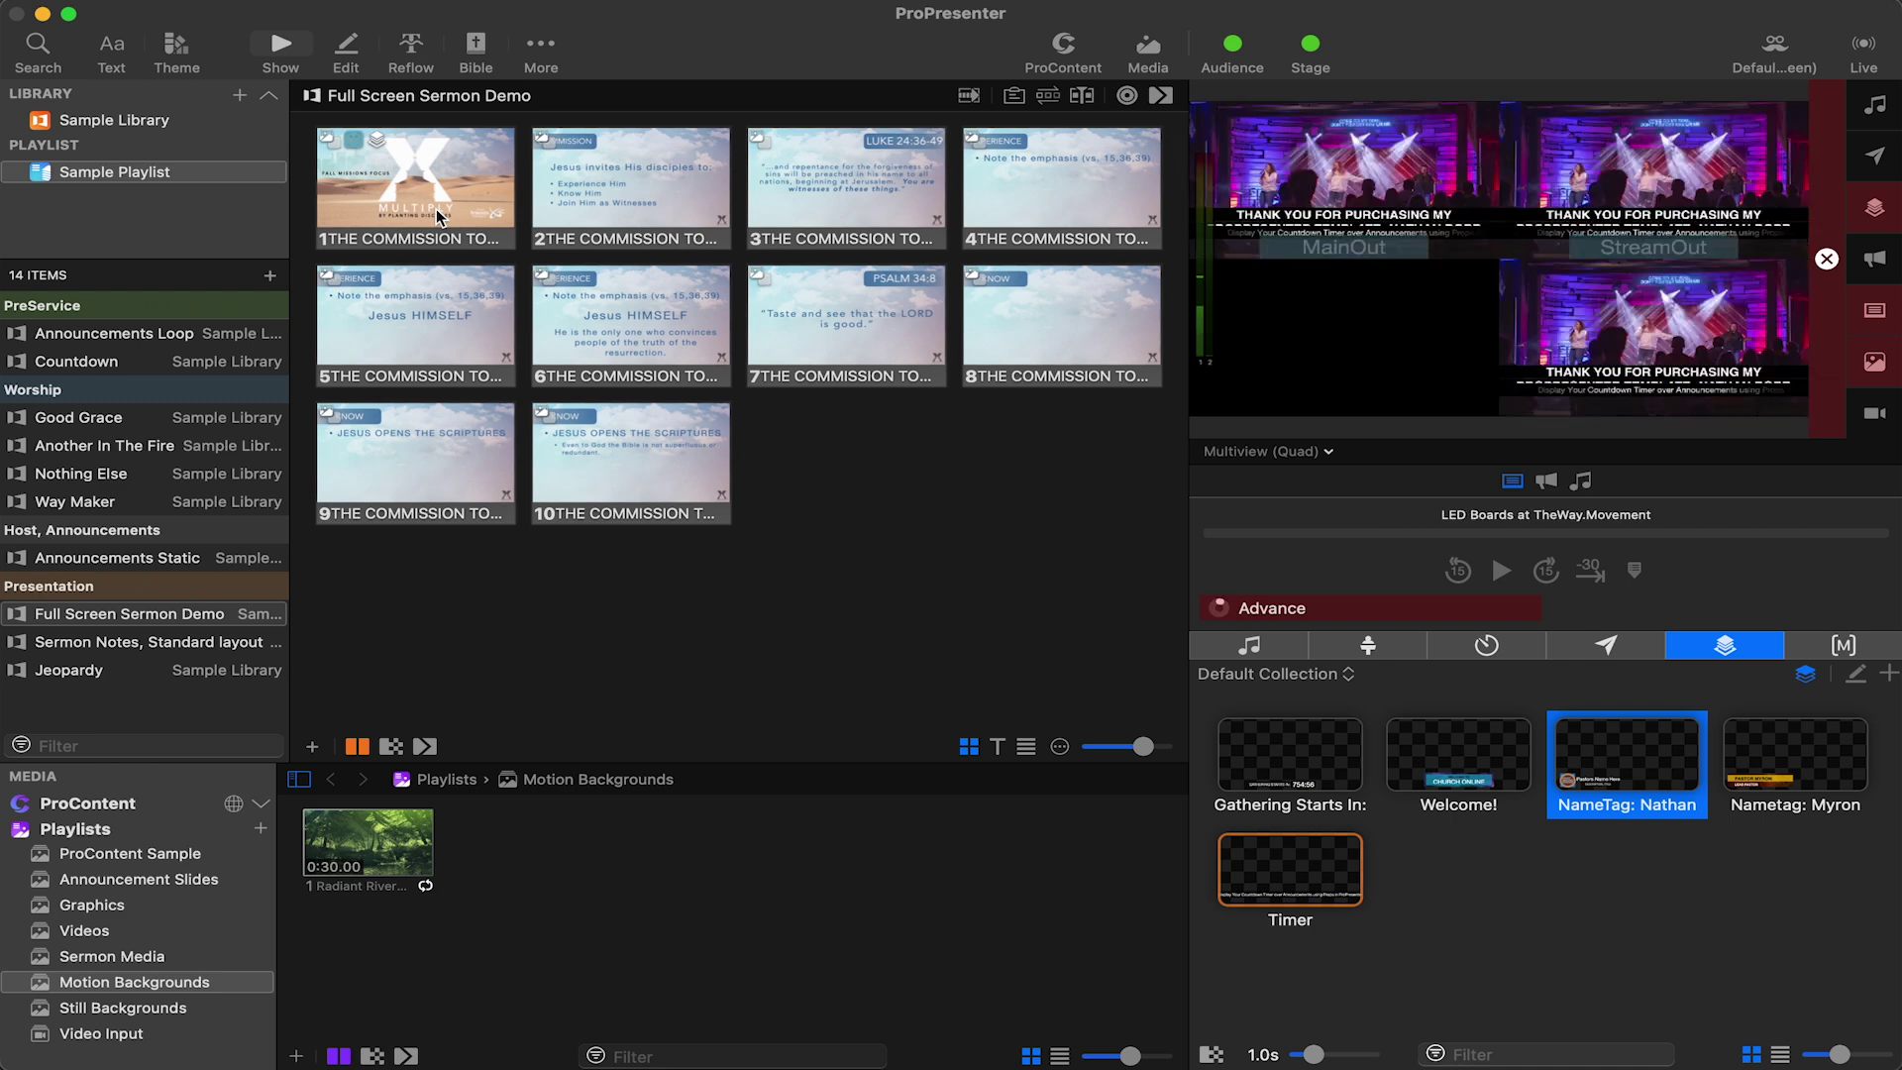
click(436, 208)
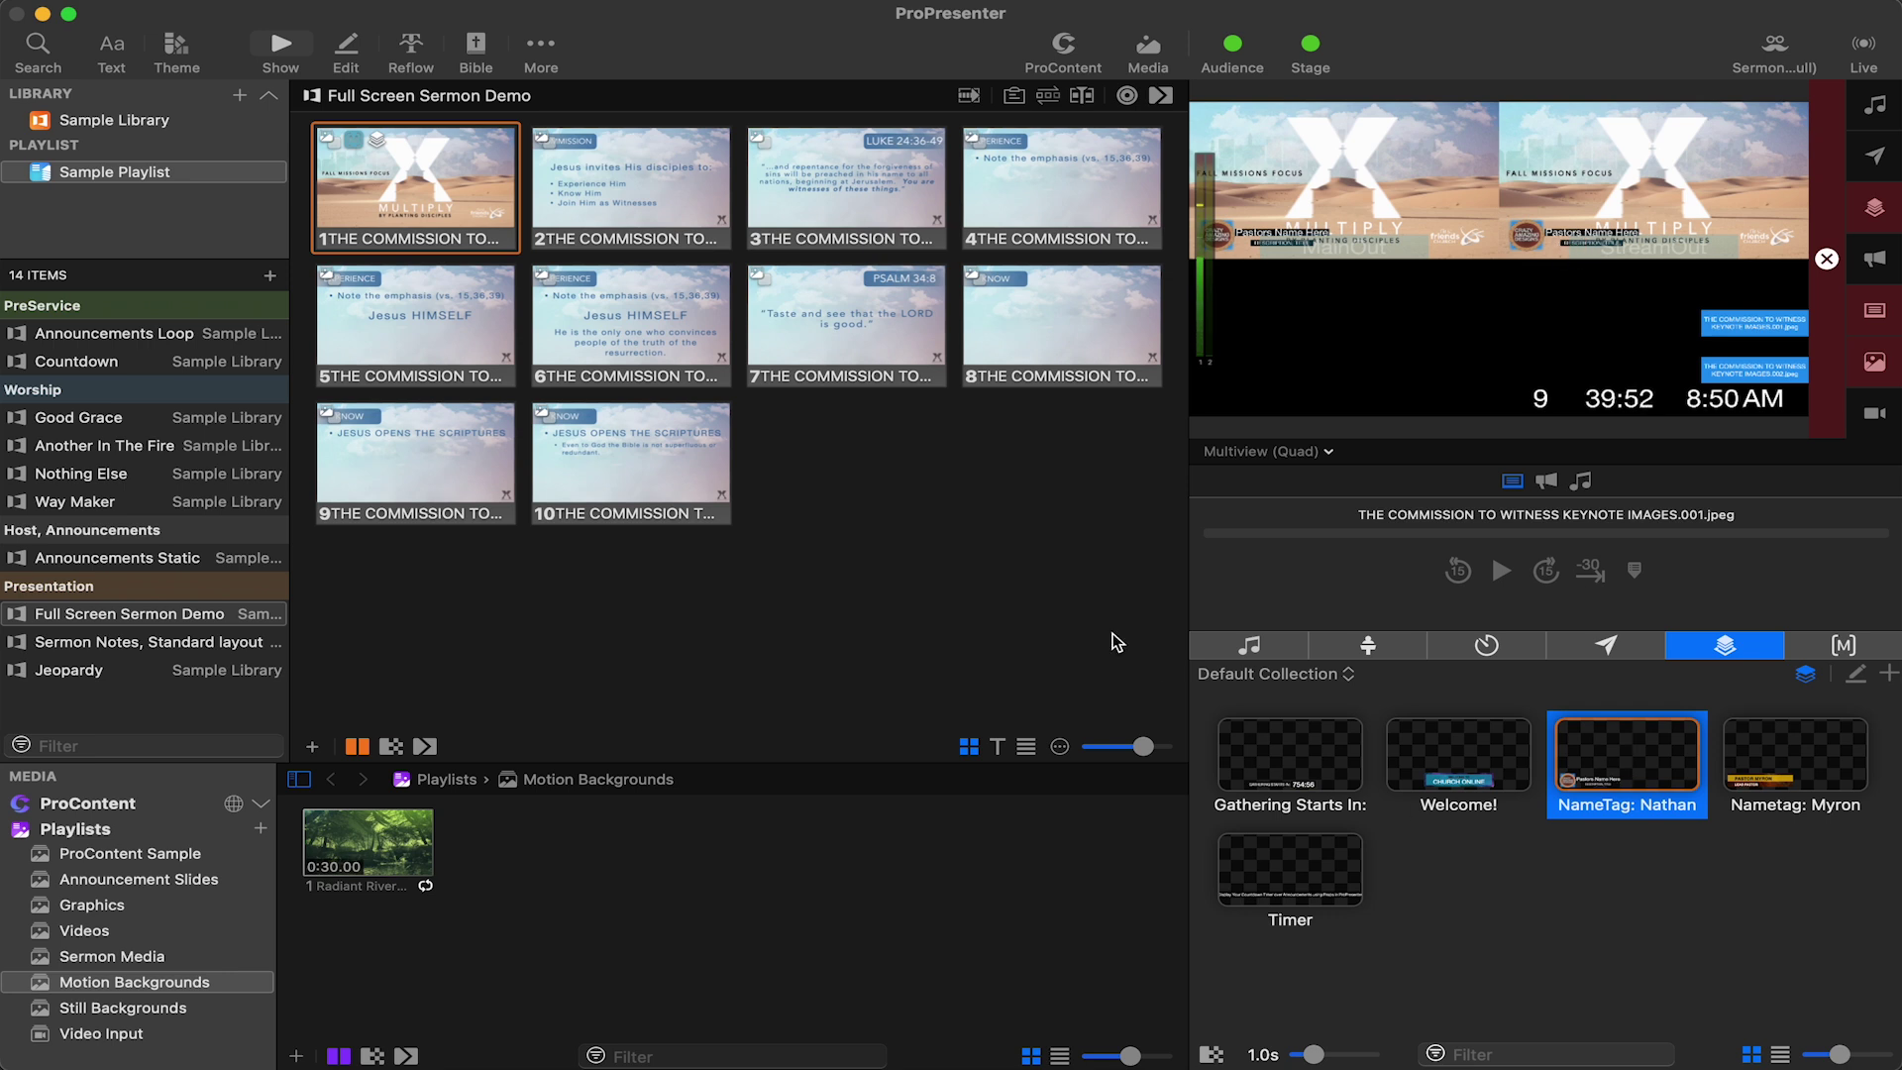
Step: Clear the props layer, then show the first name tag prop manually and clear it
click(1878, 209)
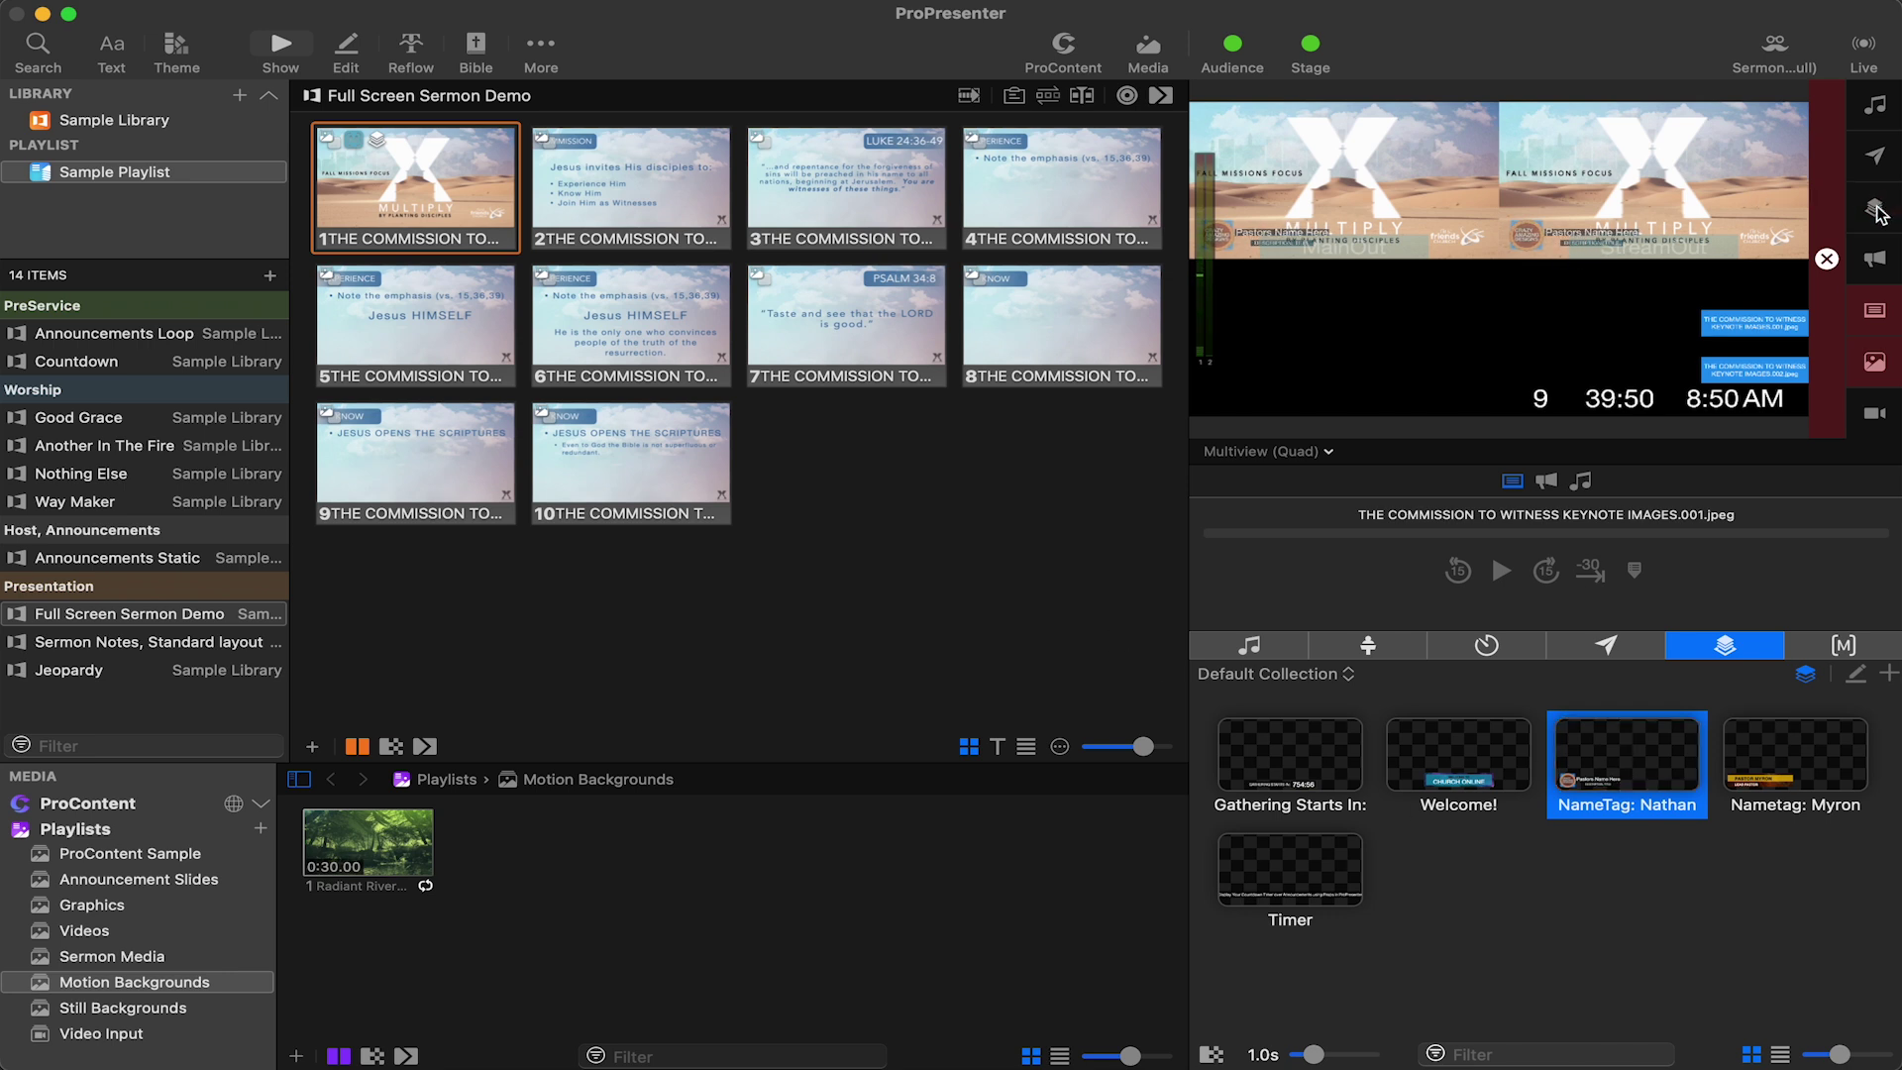
click(1627, 765)
click(1620, 763)
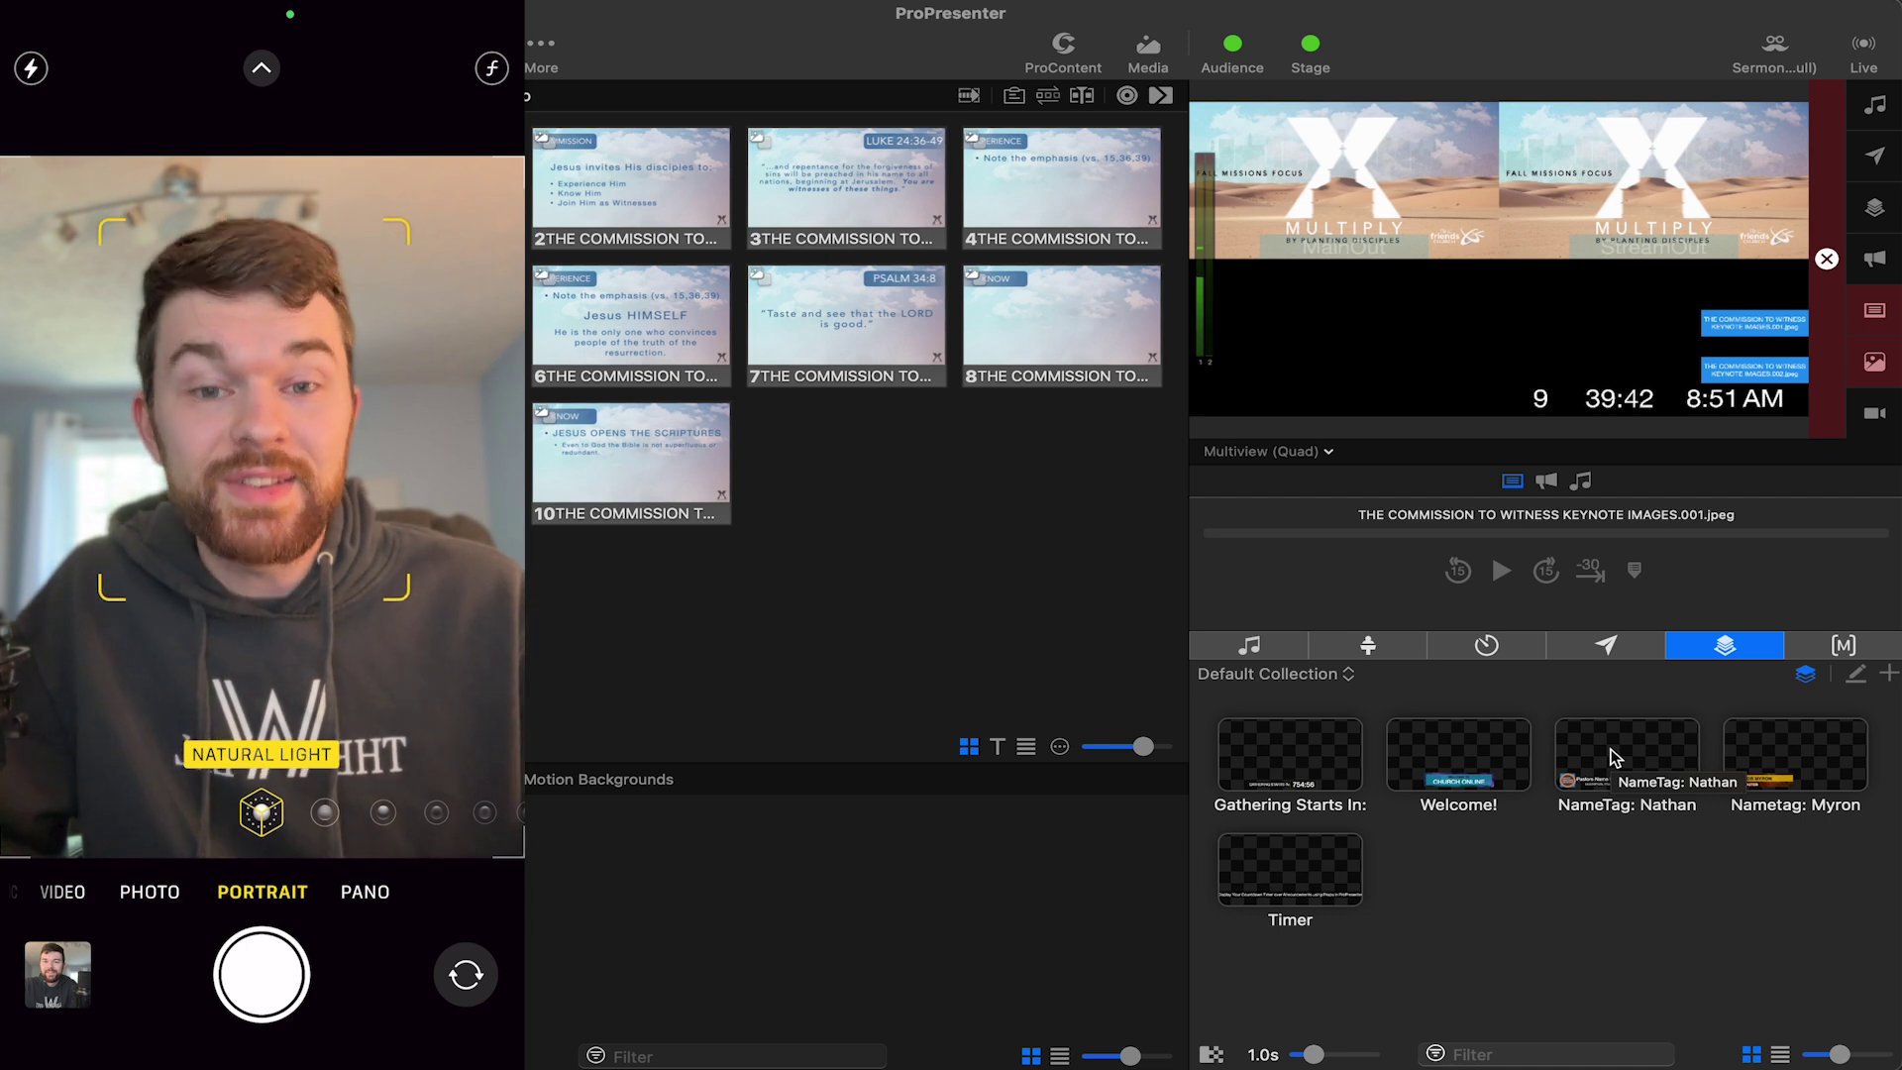
Step: Set the first name tag prop to auto-clear after 5 seconds and test it by showing slide 1
right_click(1613, 759)
mouse_move(1682, 868)
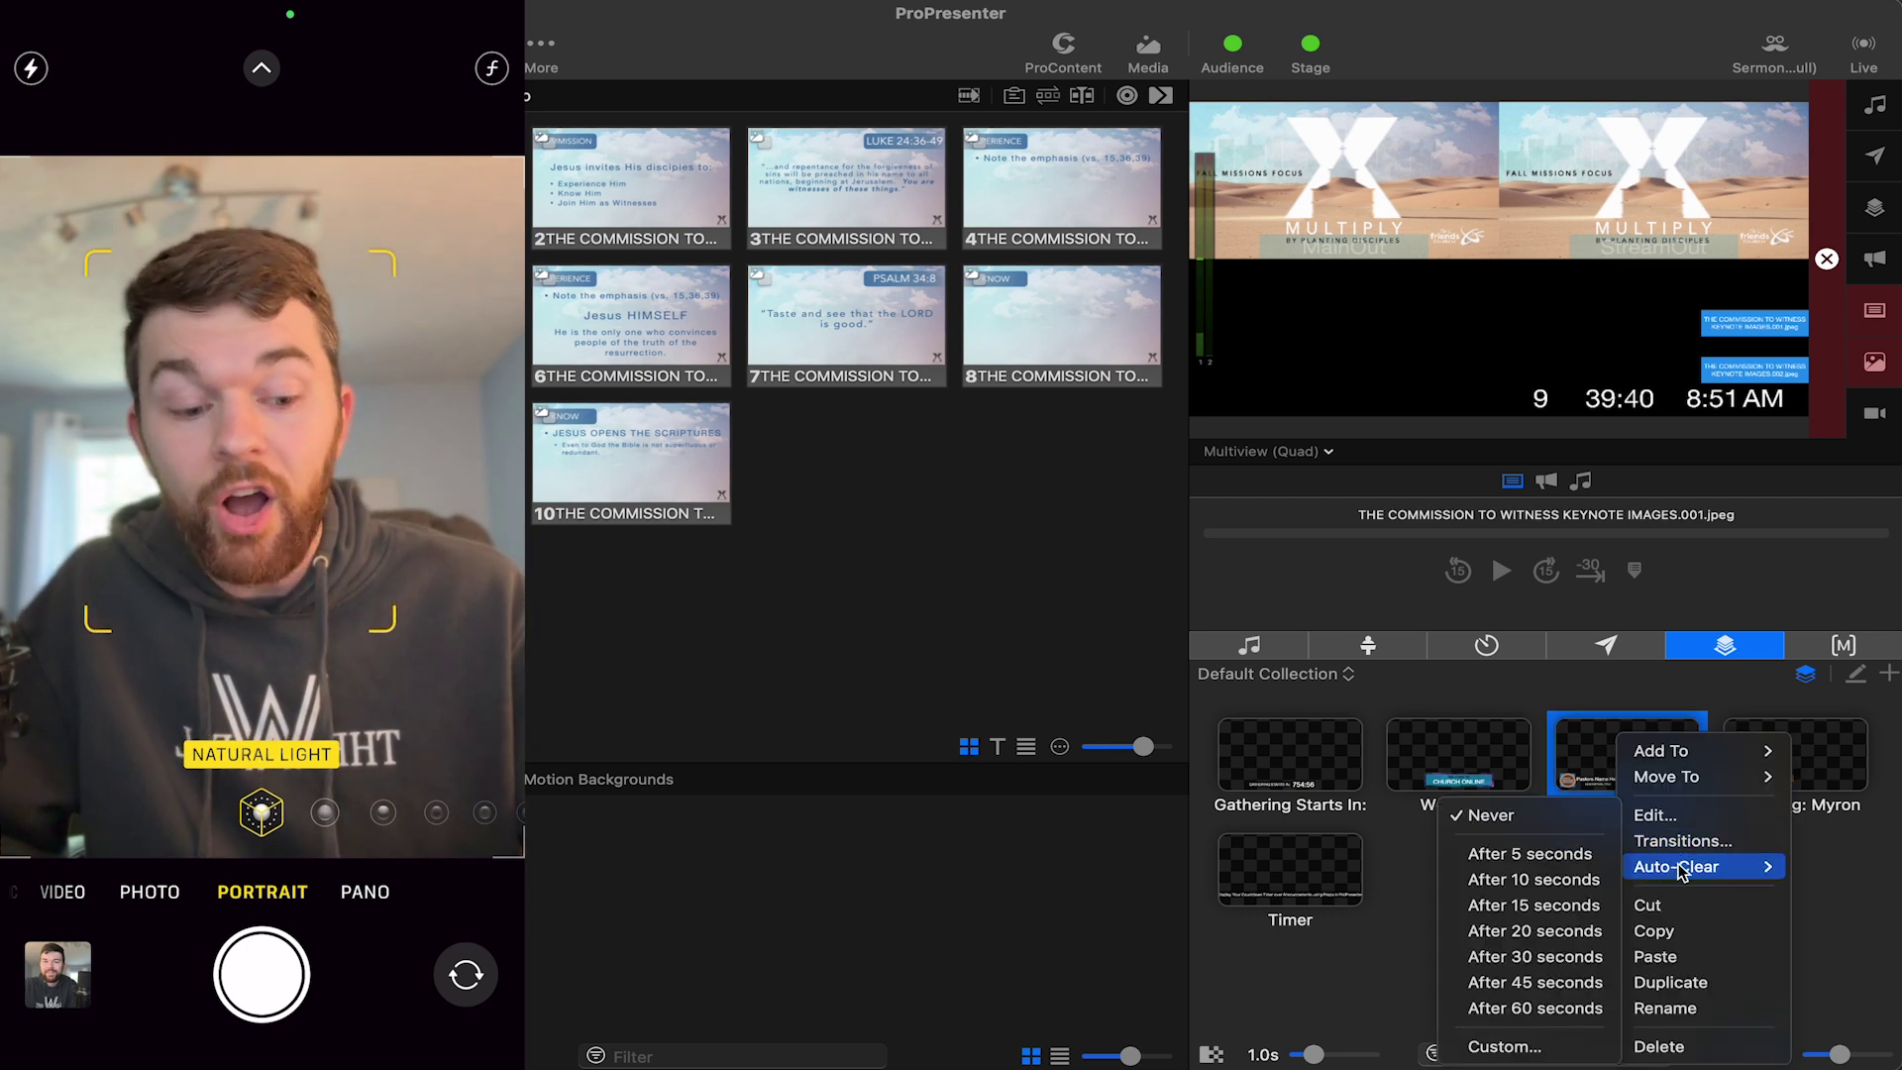
click(1554, 856)
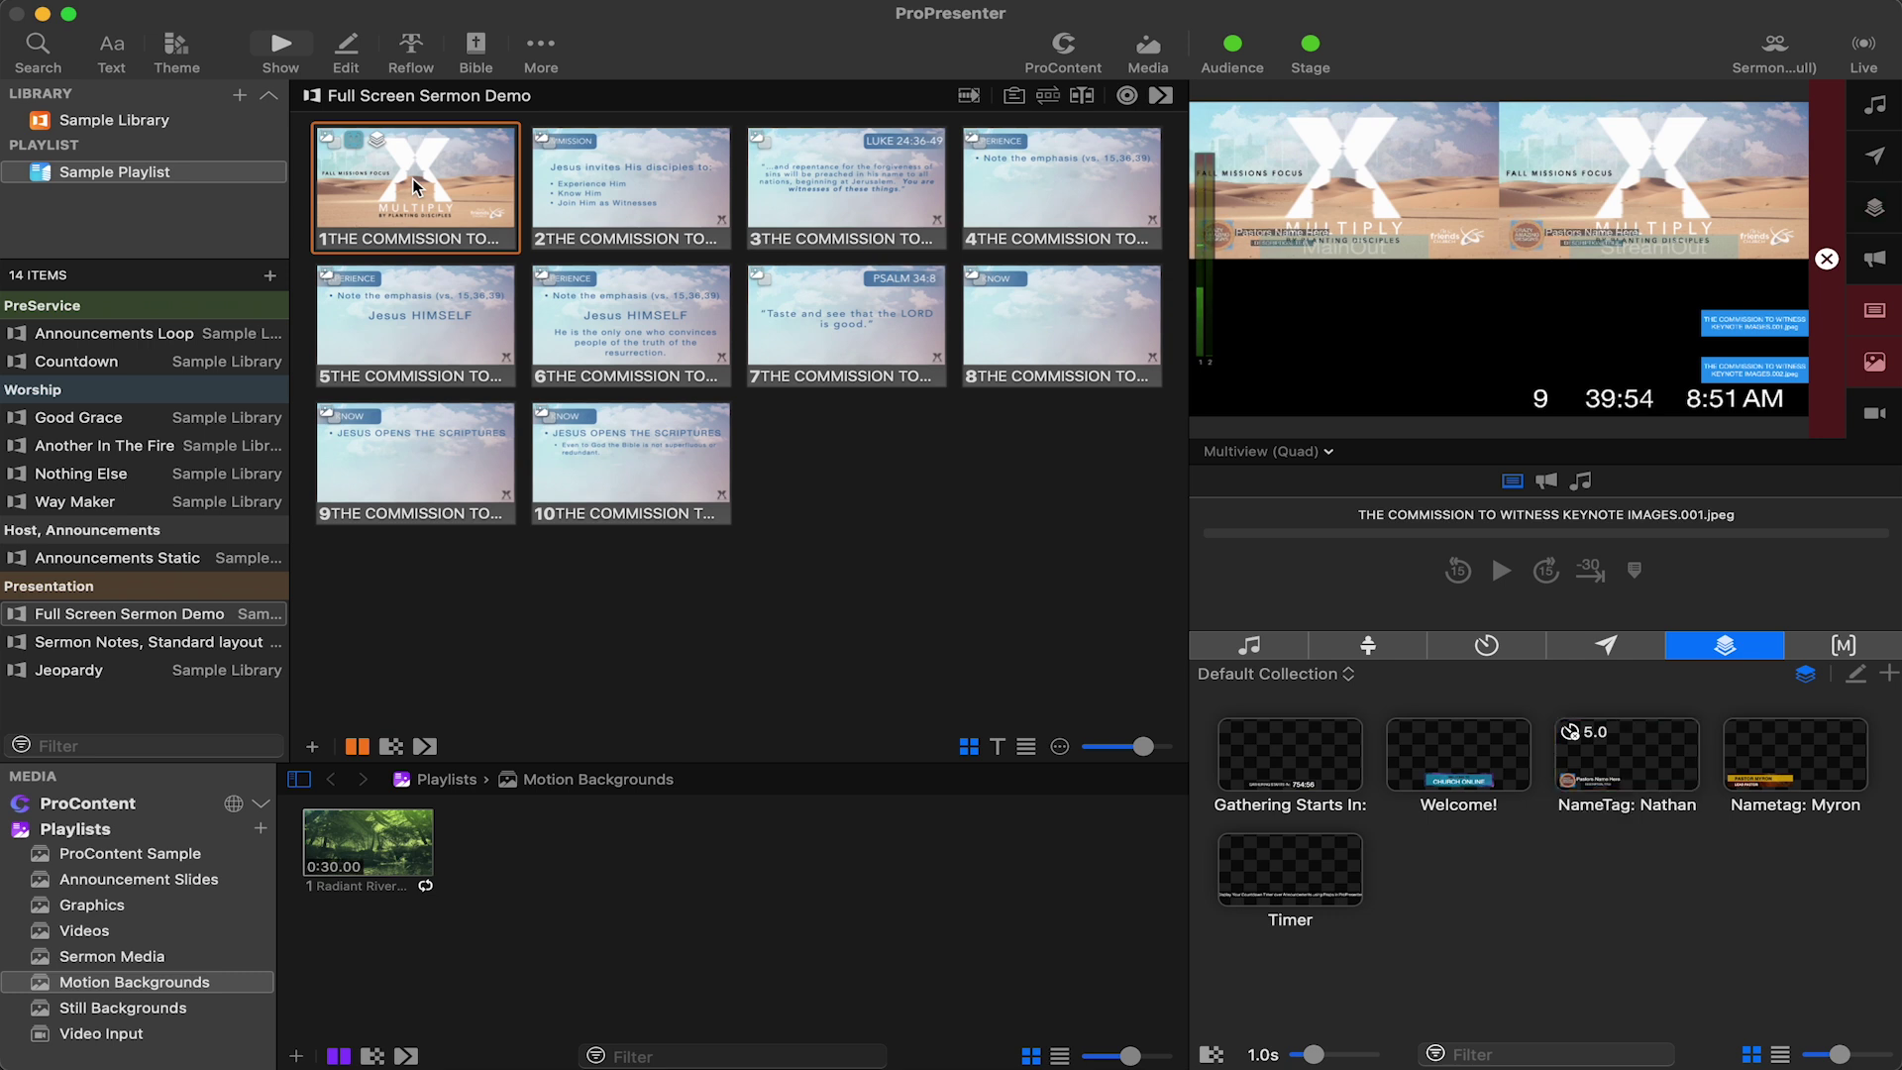
click(1575, 782)
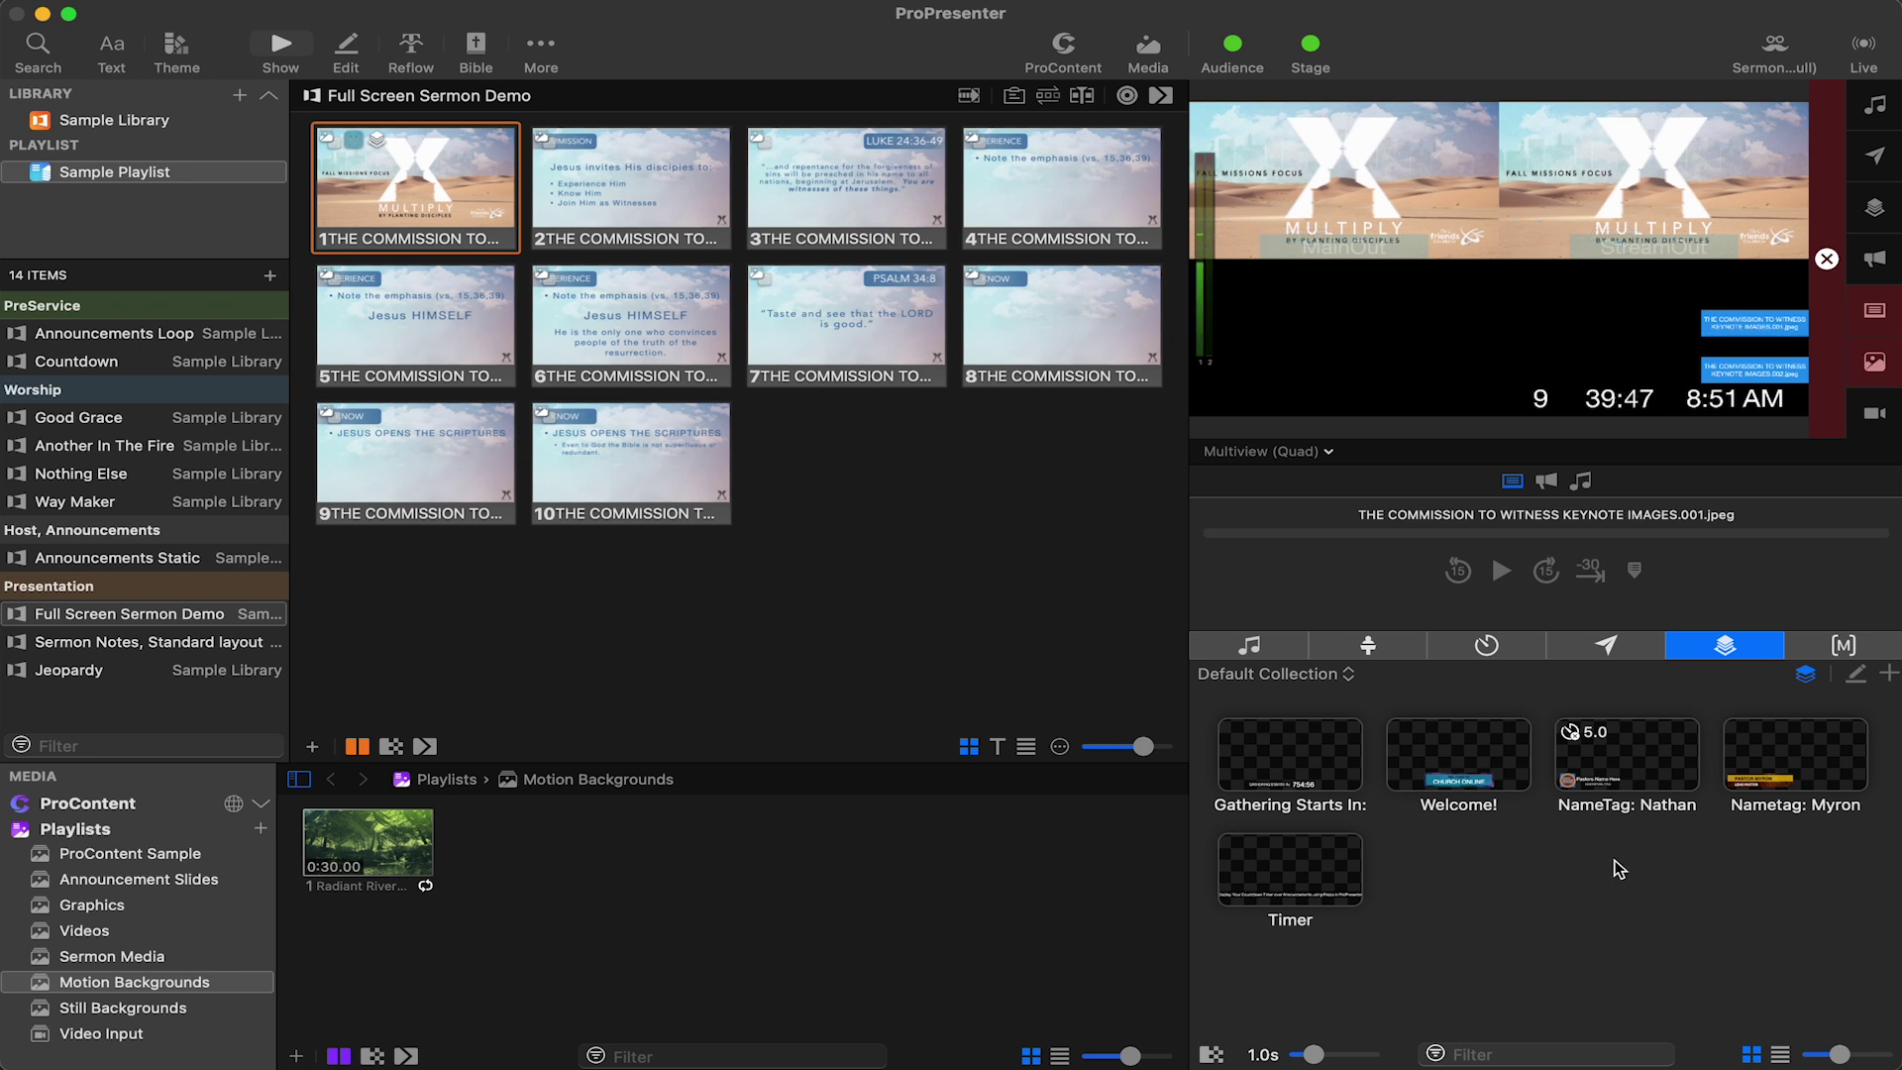
Step: Look over the preset and custom auto-clear durations for the first name tag prop without changing its setting
right_click(1605, 755)
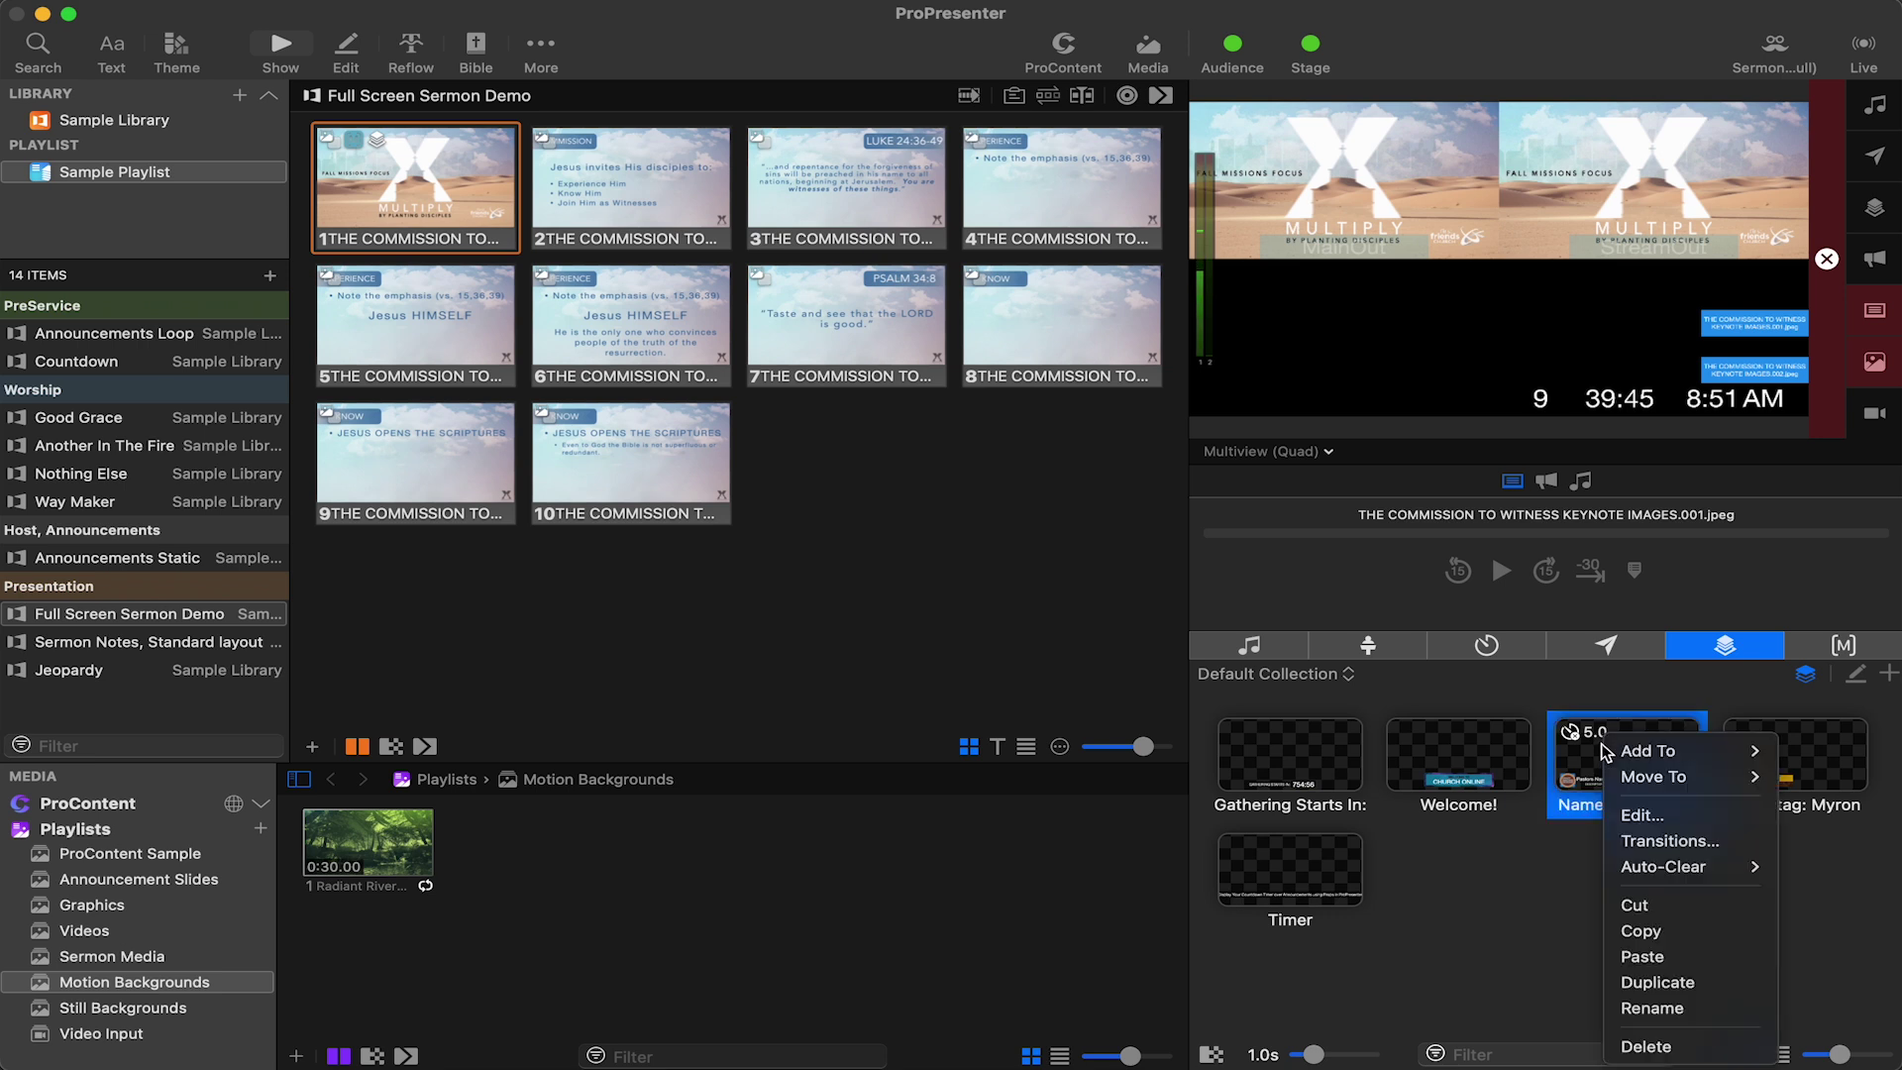
mouse_move(1667, 869)
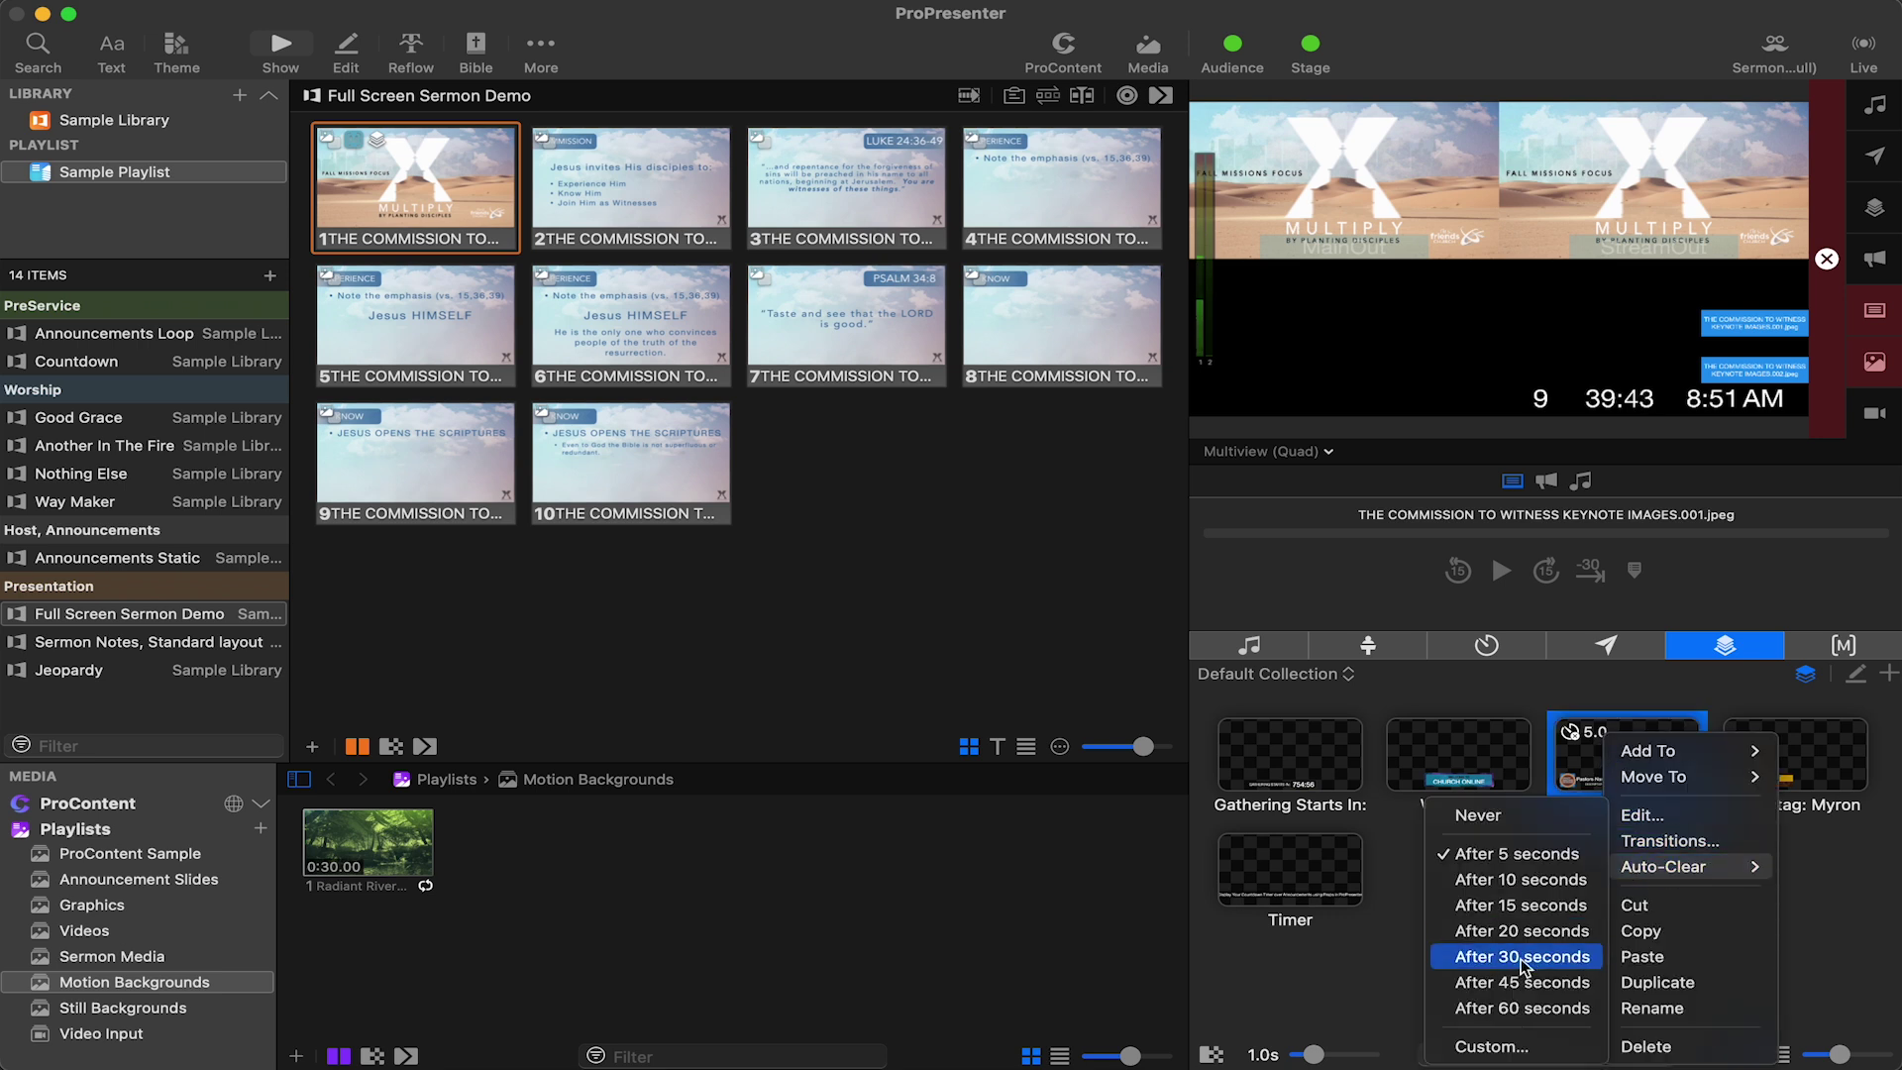
click(1486, 1047)
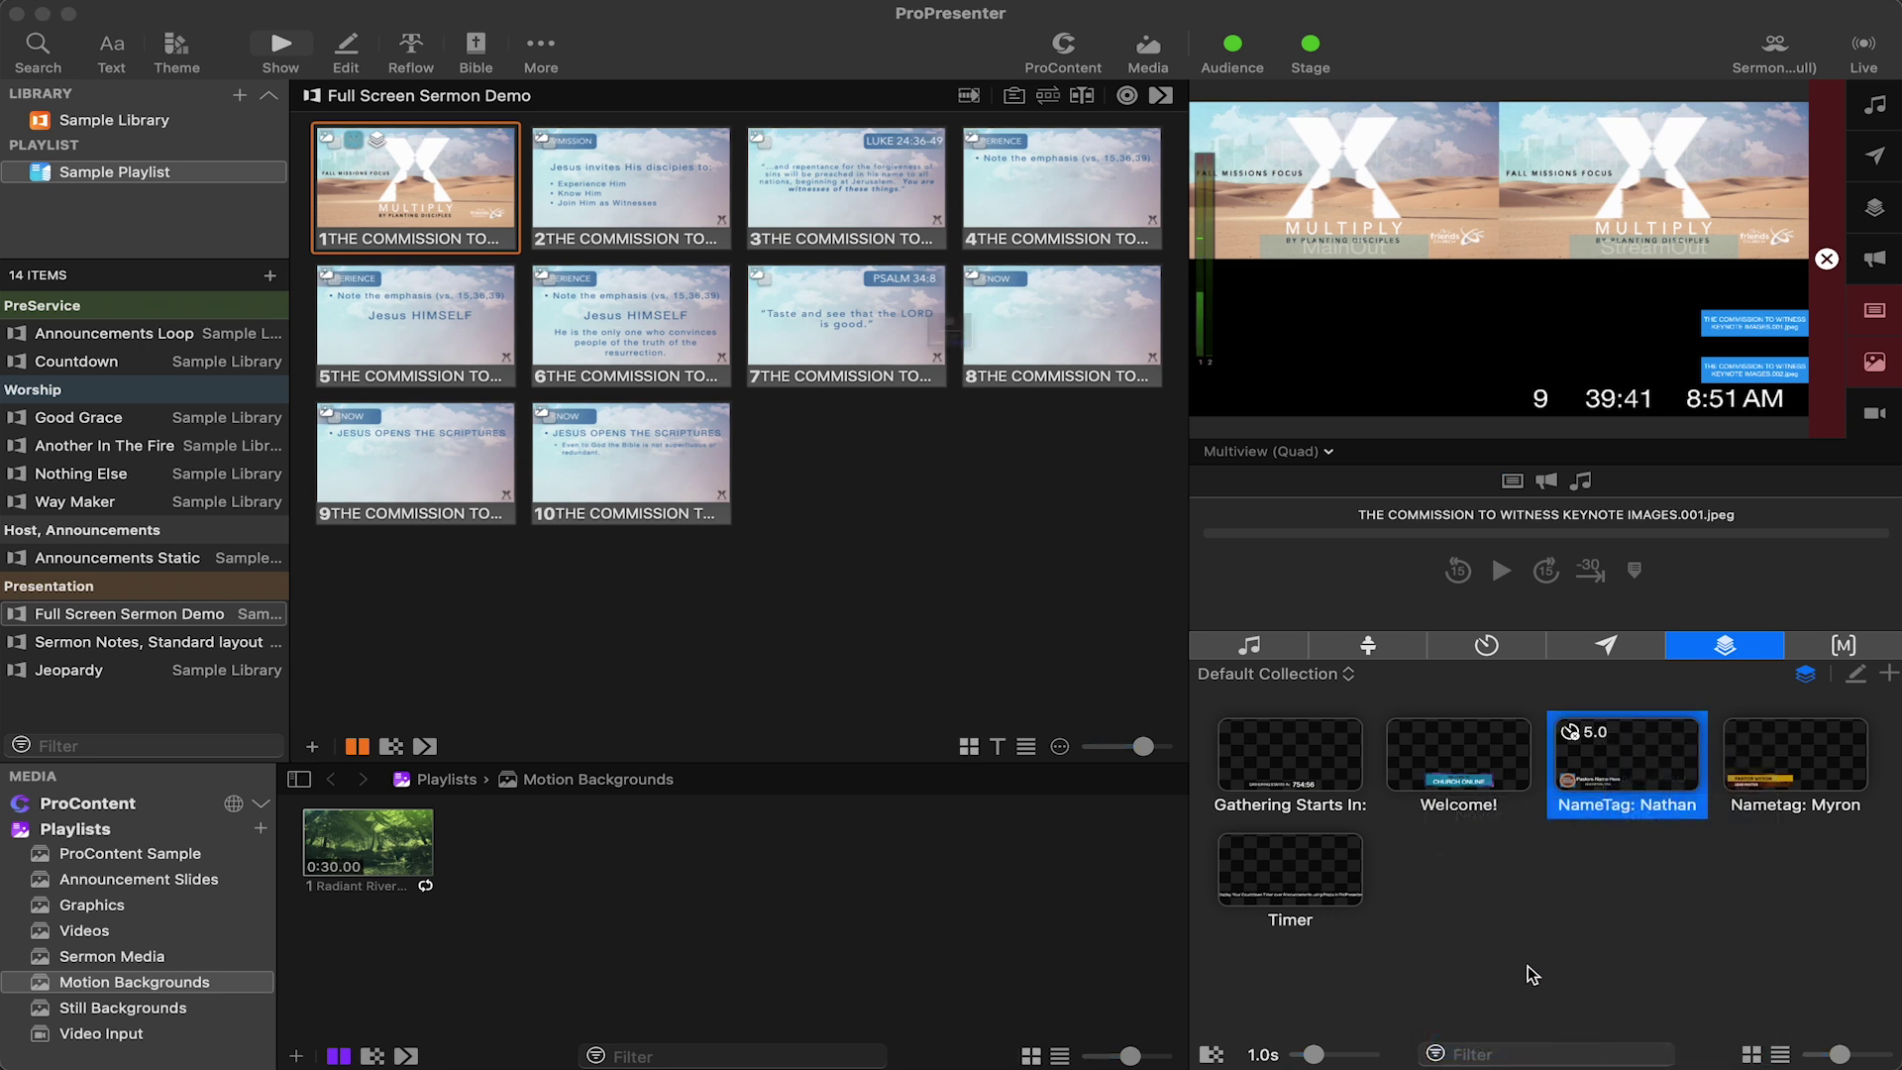
click(852, 424)
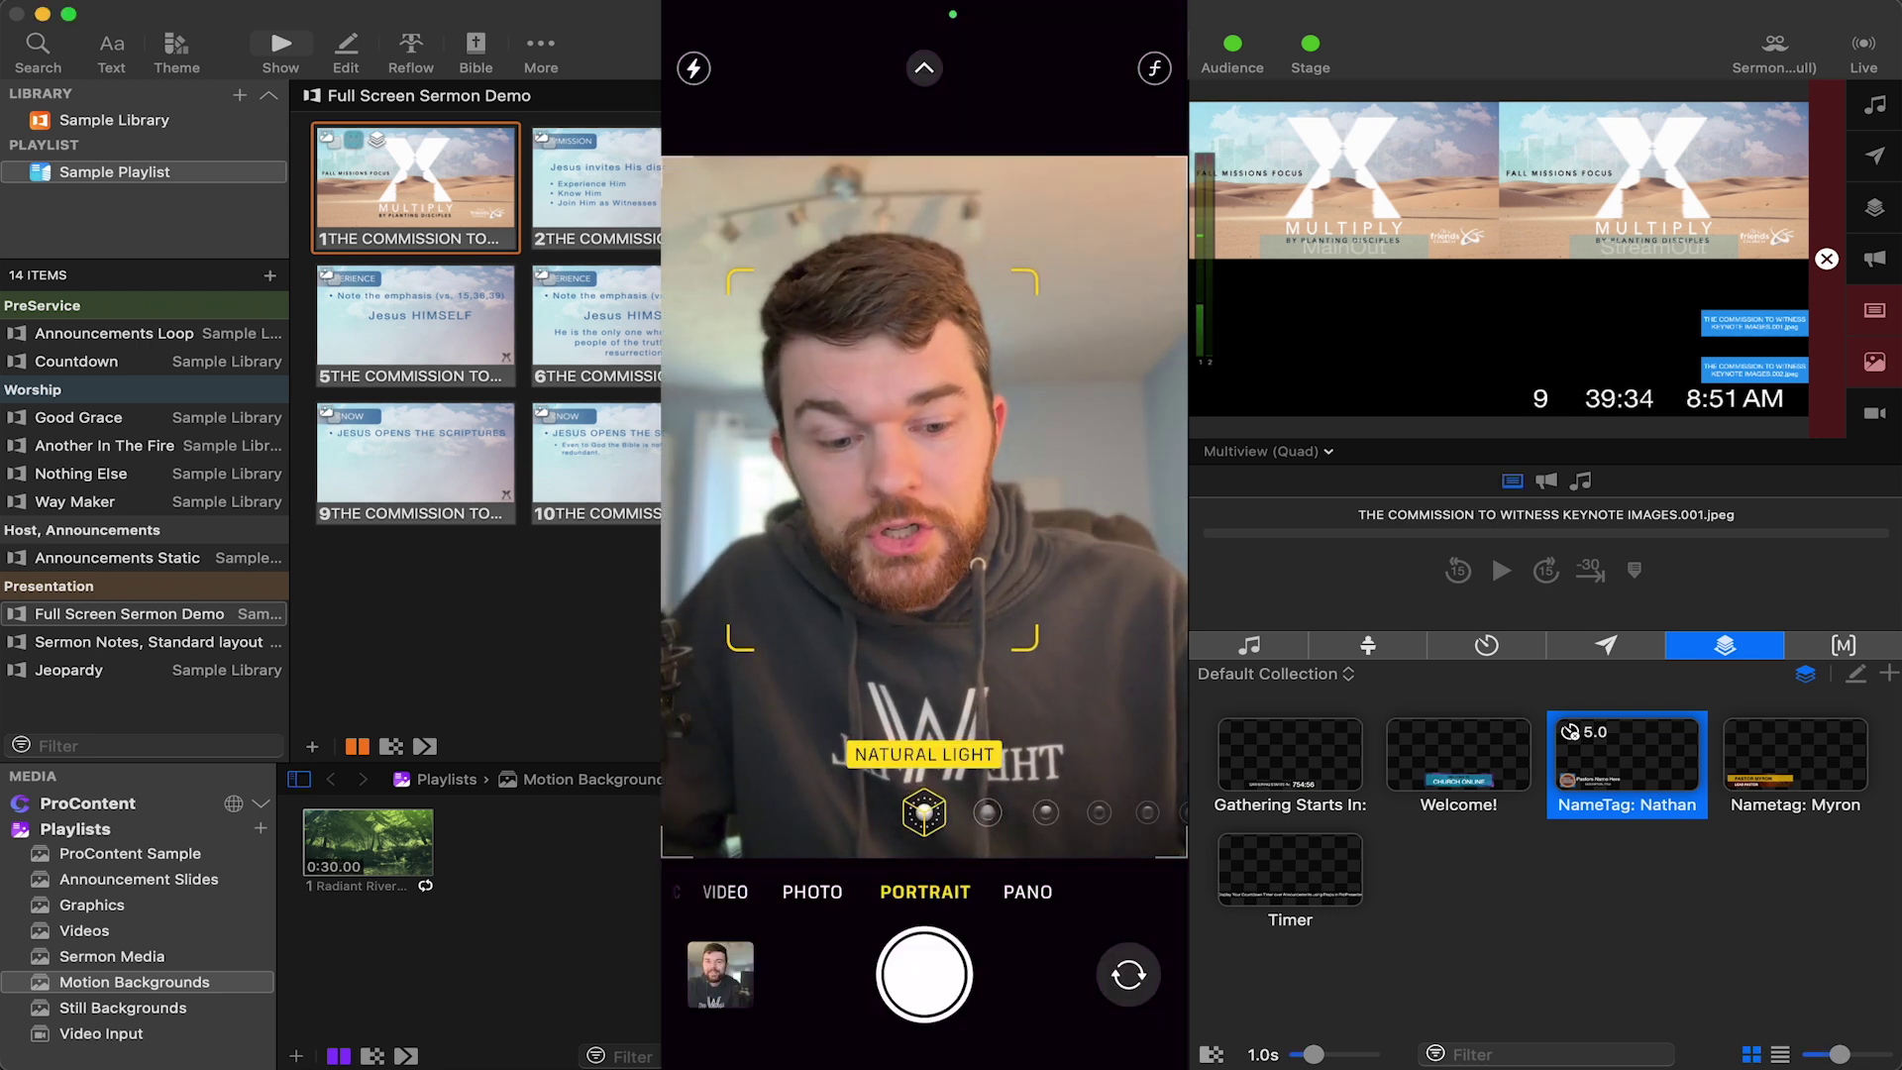
Step: Open the Timer prop for editing and delete its ticker text object
right_click(1310, 872)
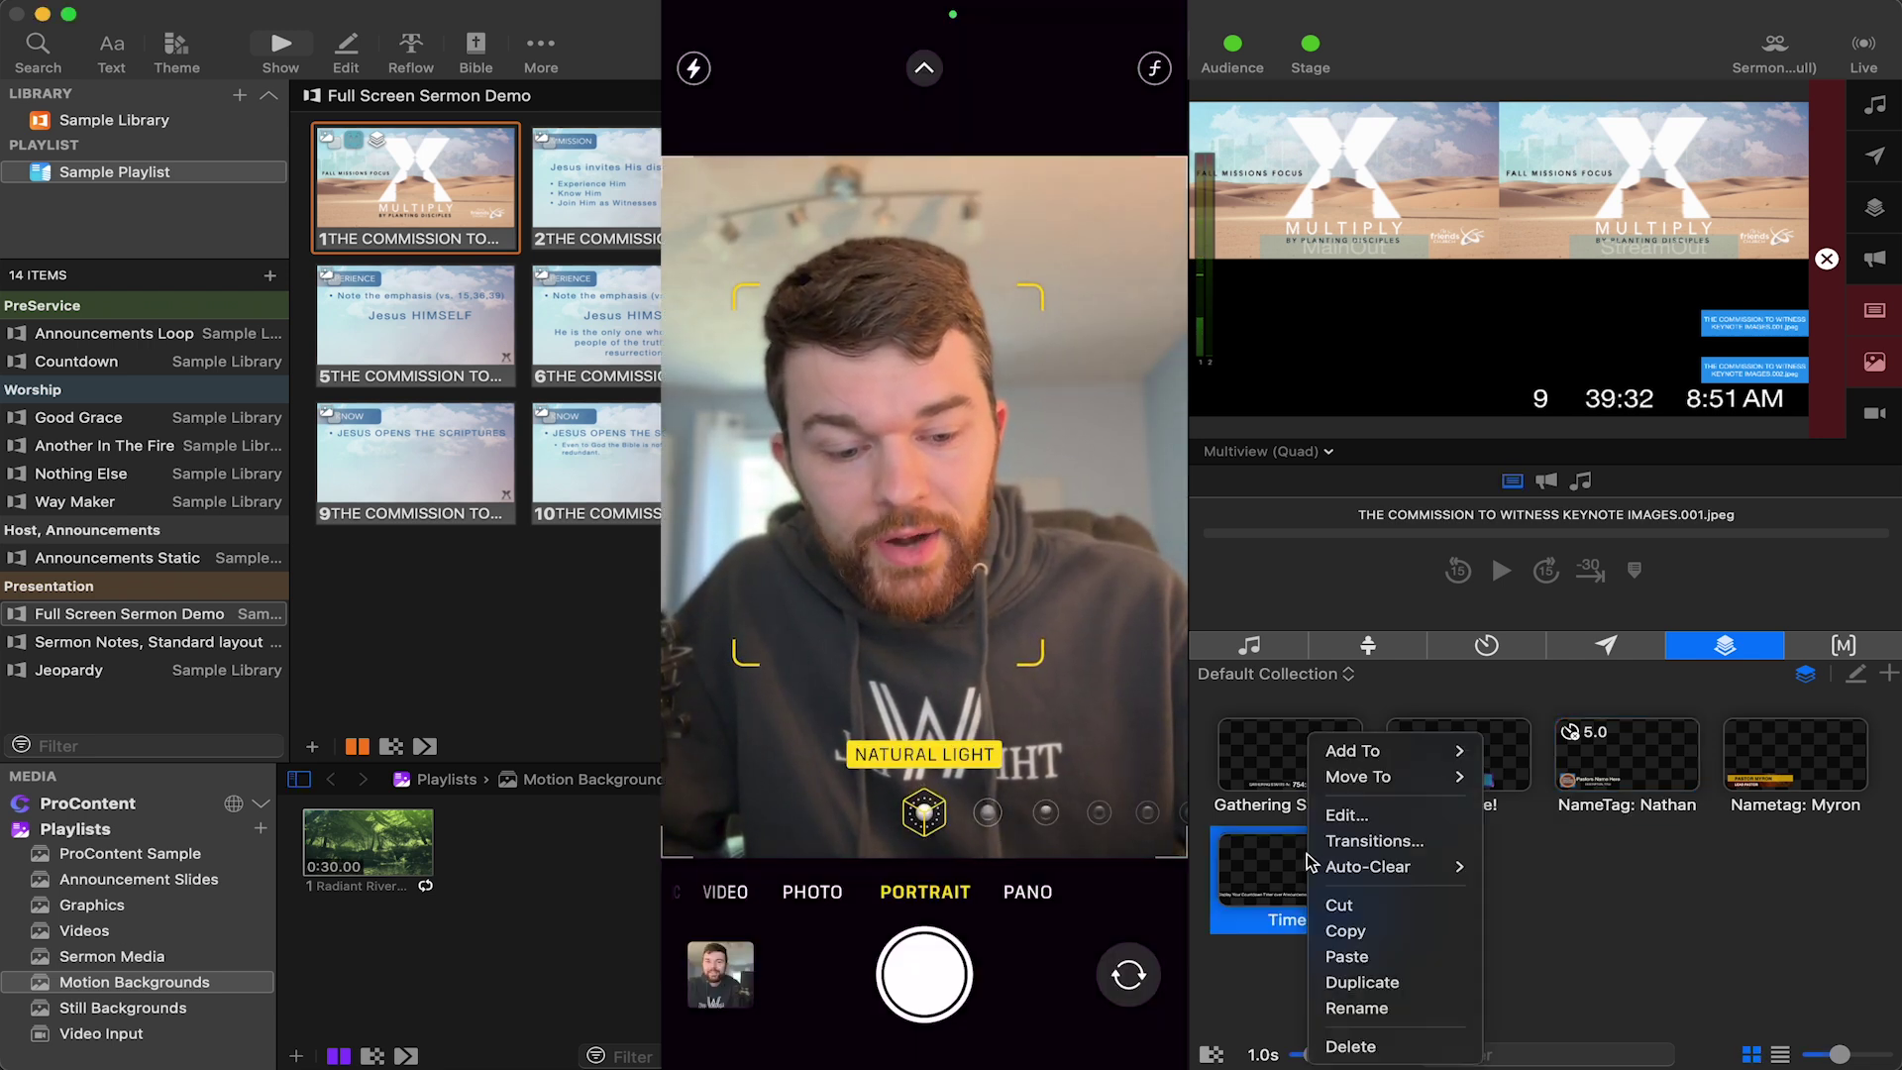
click(1357, 822)
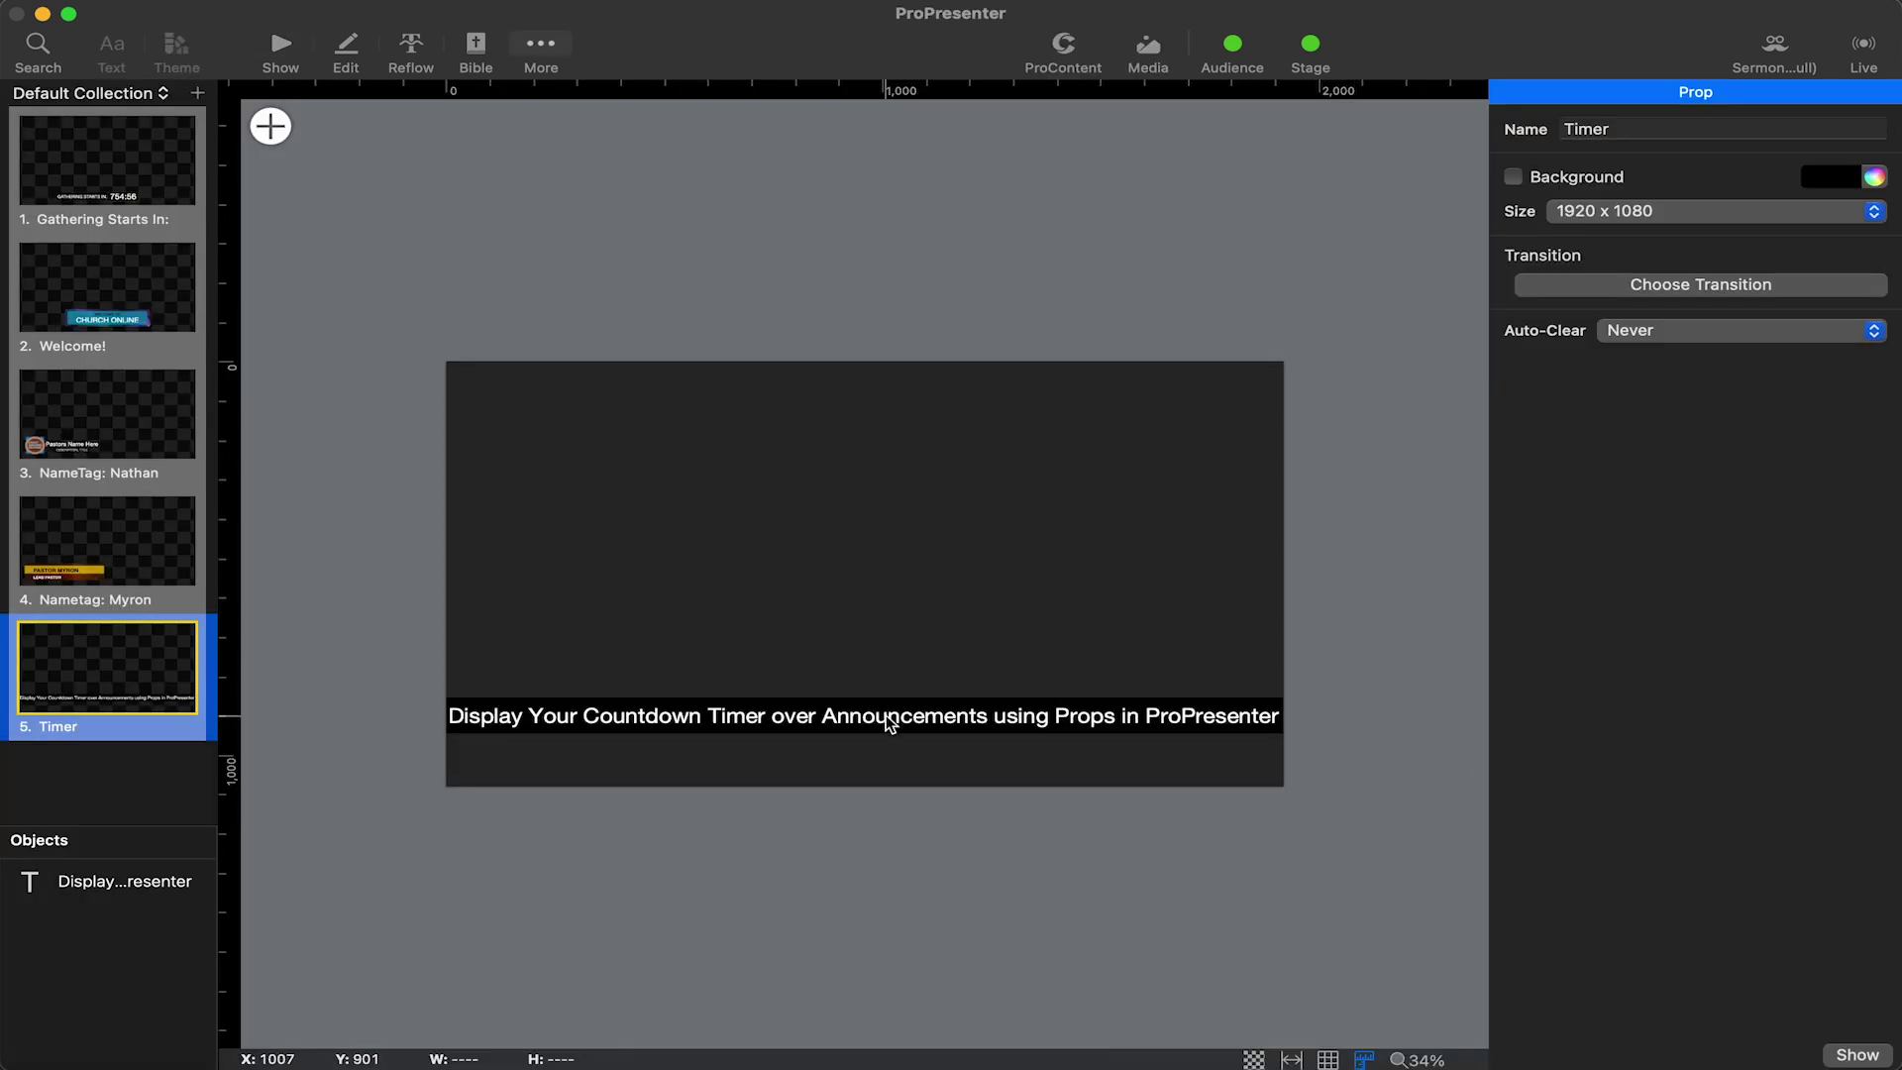
click(890, 725)
key(Delete)
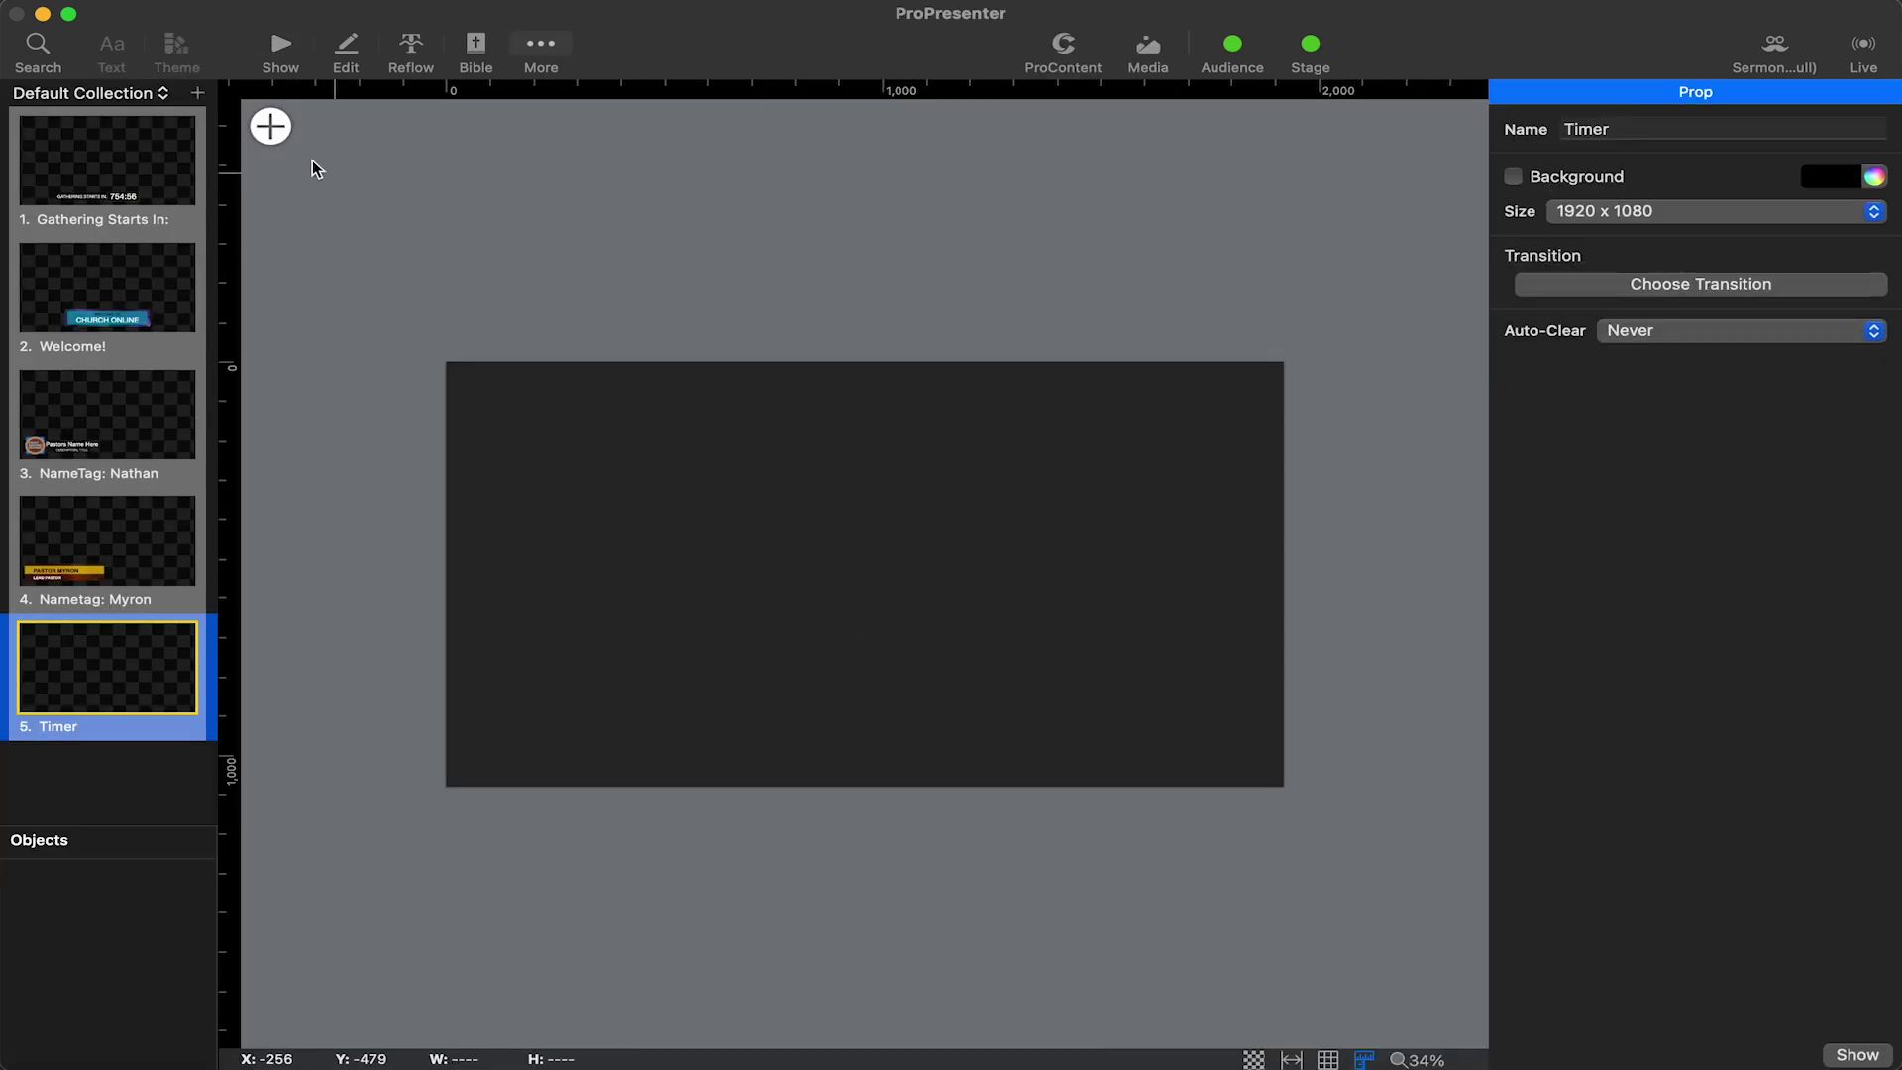
Step: Add a video input object to the Timer prop and size it to fill the 1920 x 1080 canvas
click(270, 126)
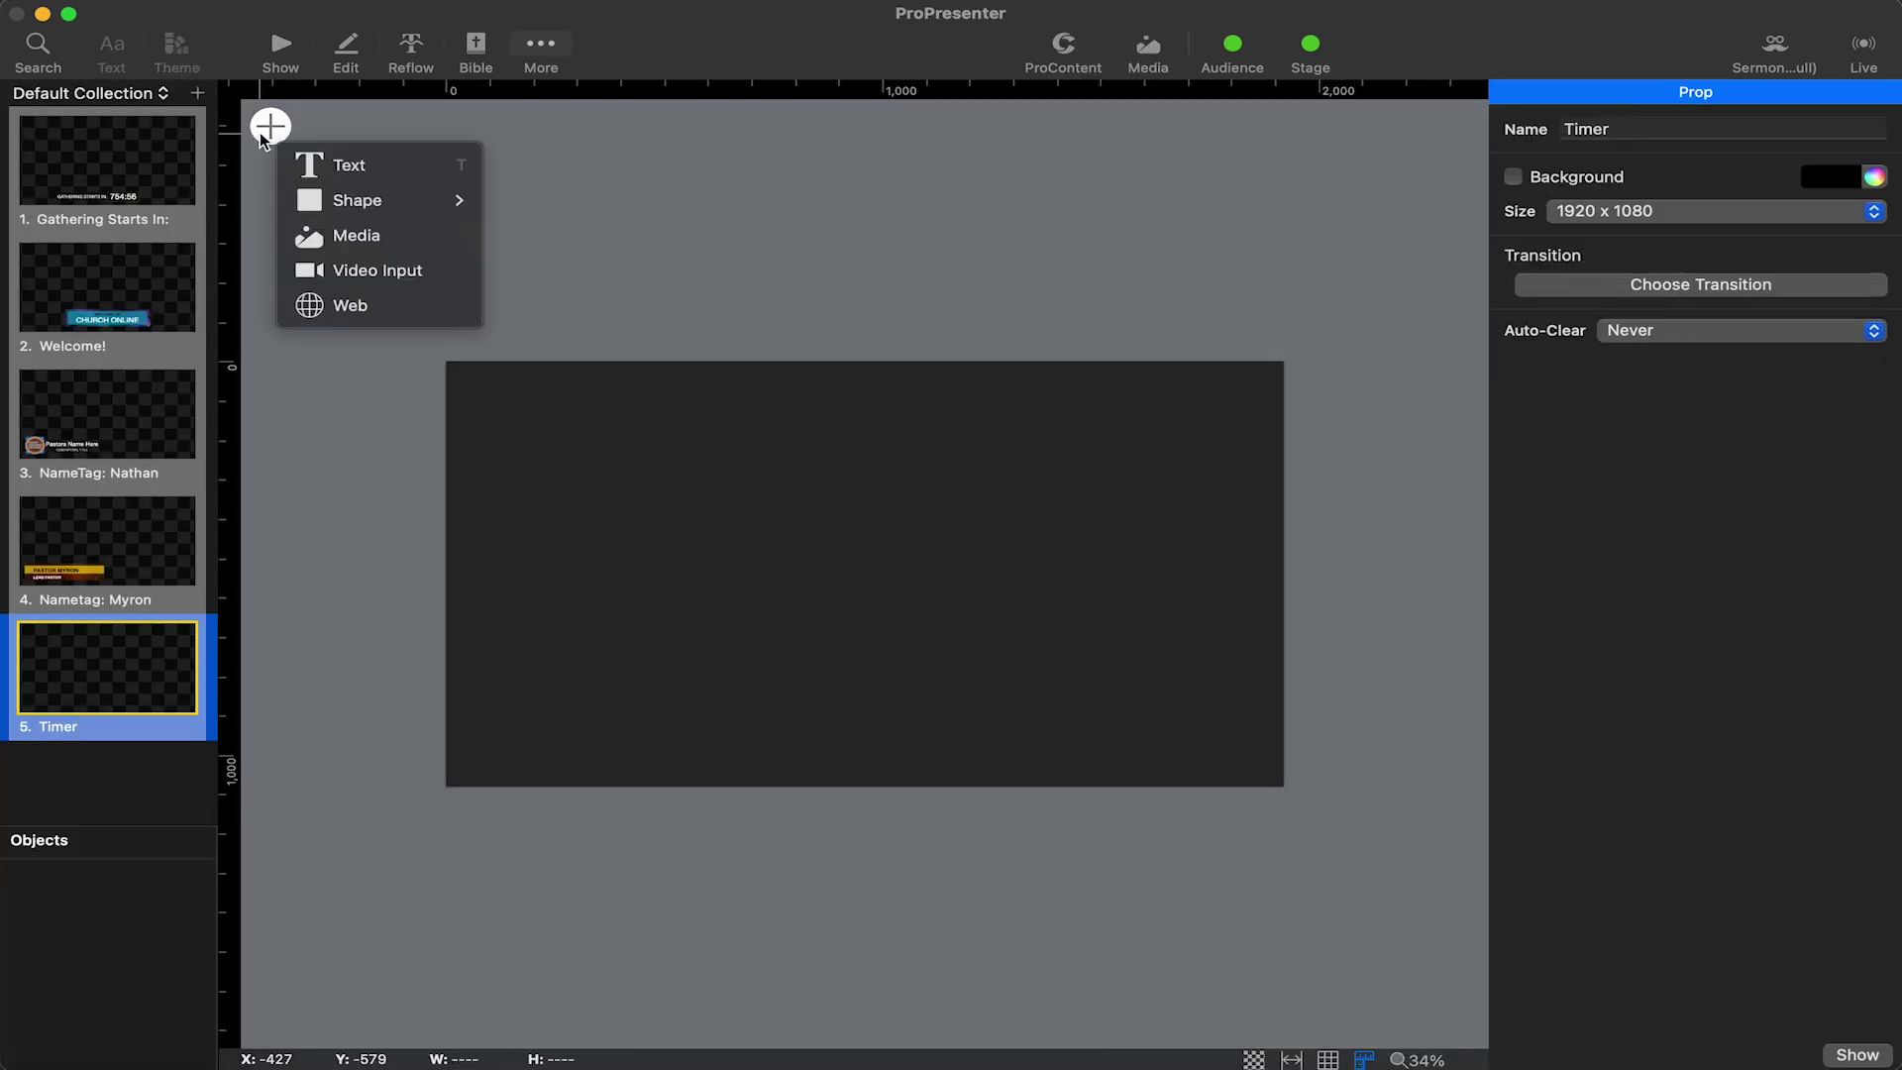
click(382, 271)
drag(847, 549, 1283, 787)
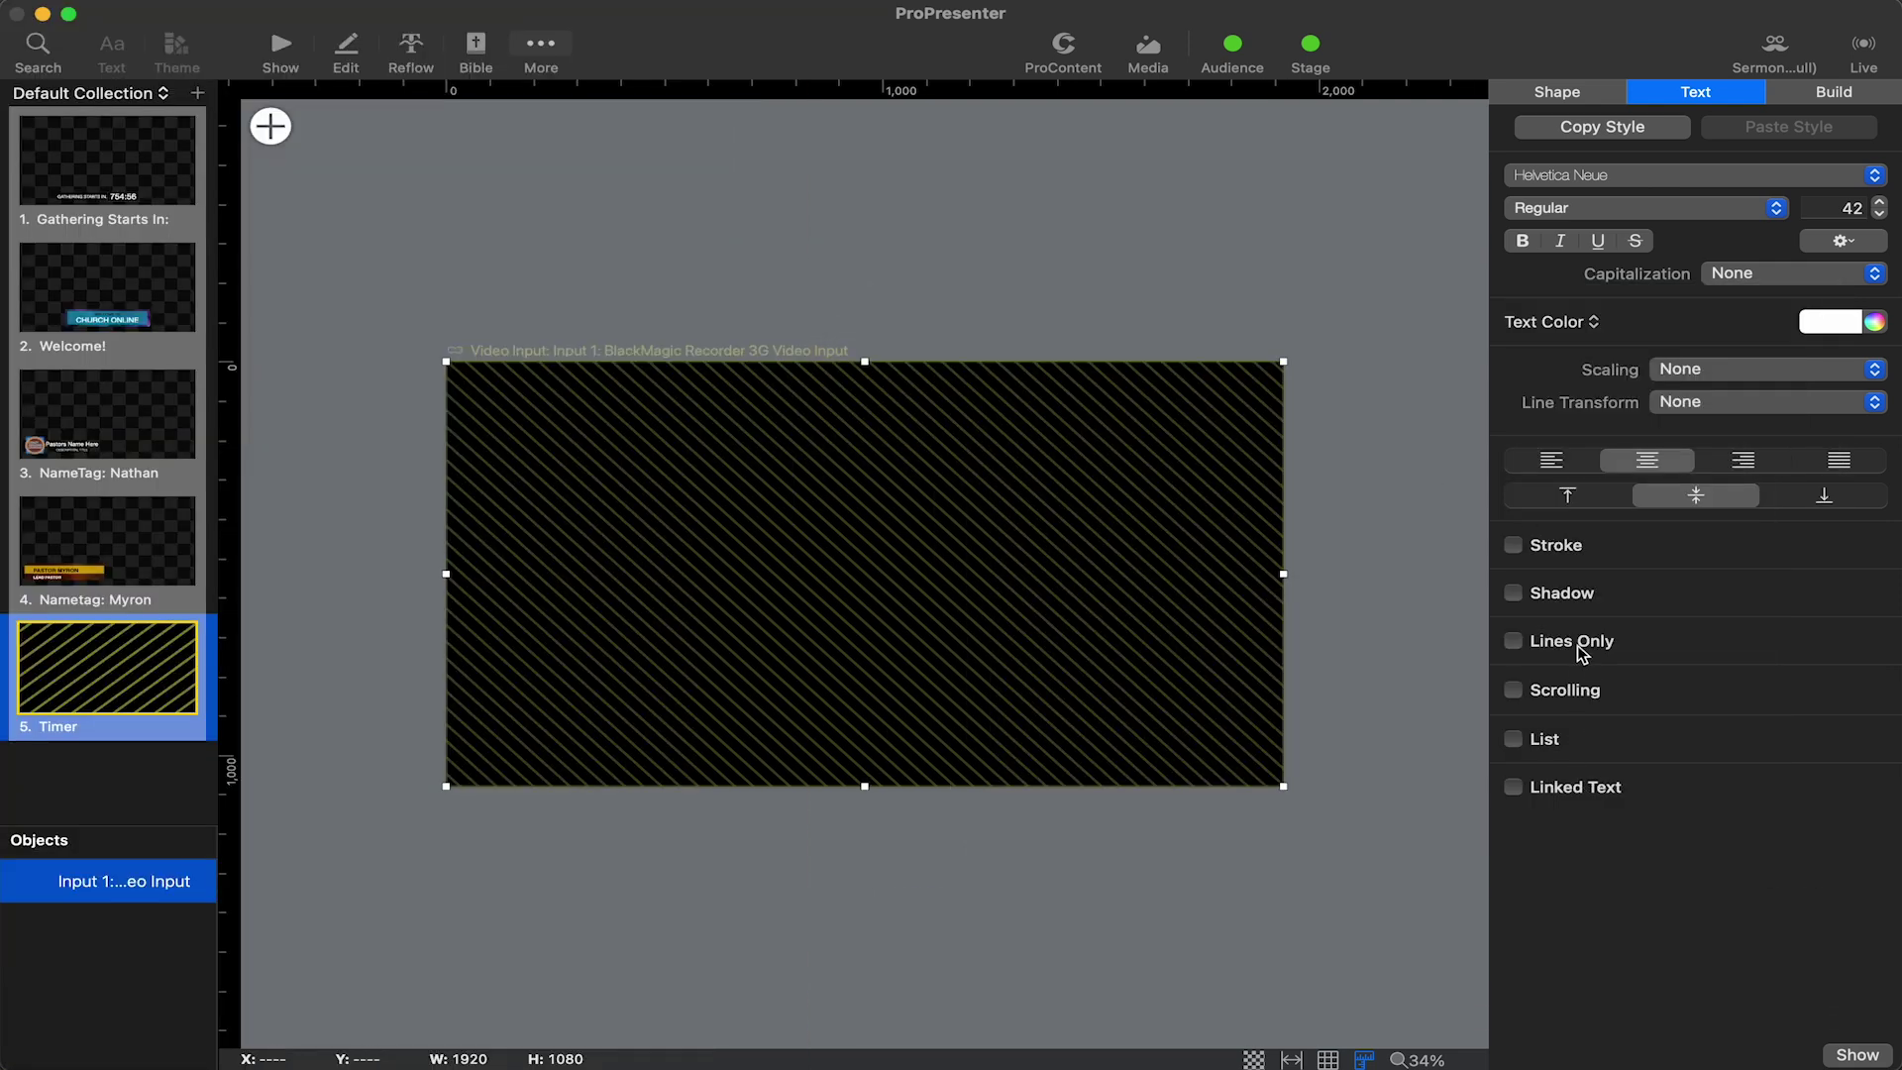
Step: Keep the object's fill as Video Input and set its source to Input 2: LIVE Stream Graphics Input
click(1585, 94)
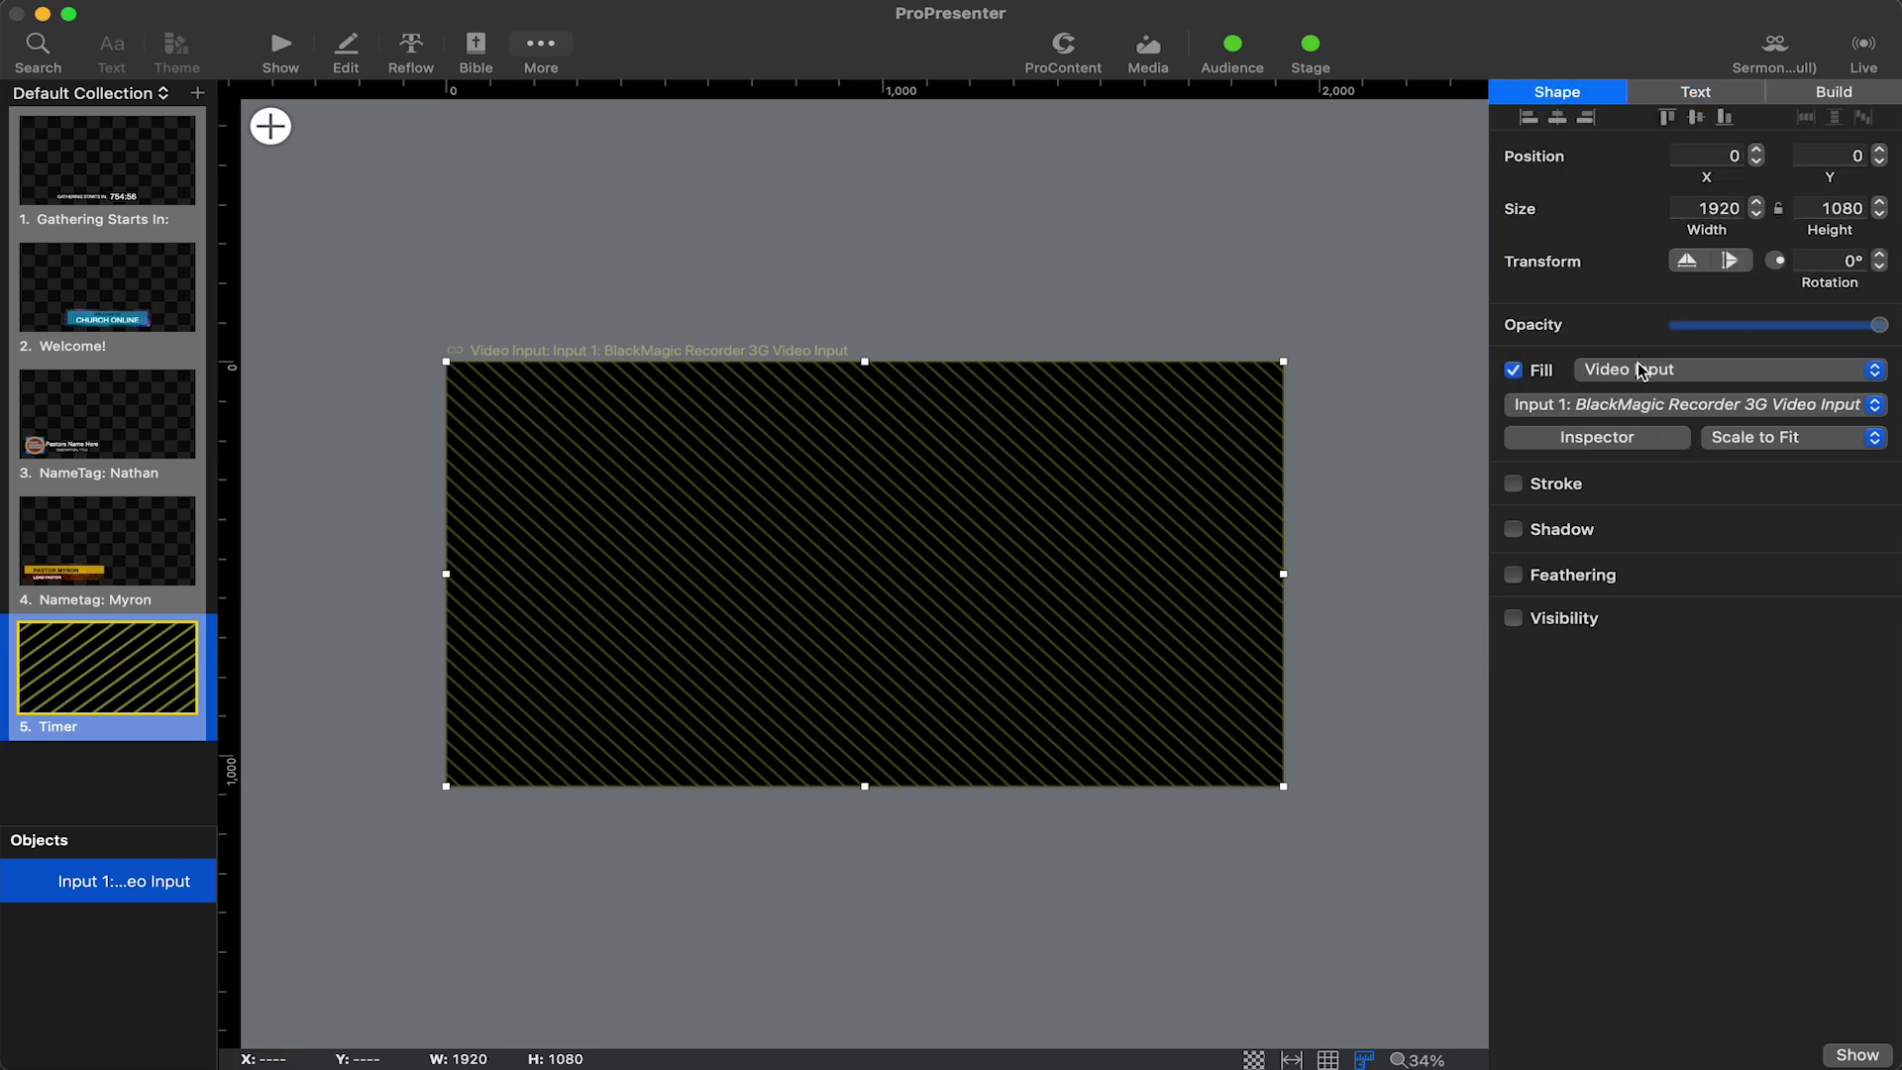
click(1639, 371)
click(1634, 471)
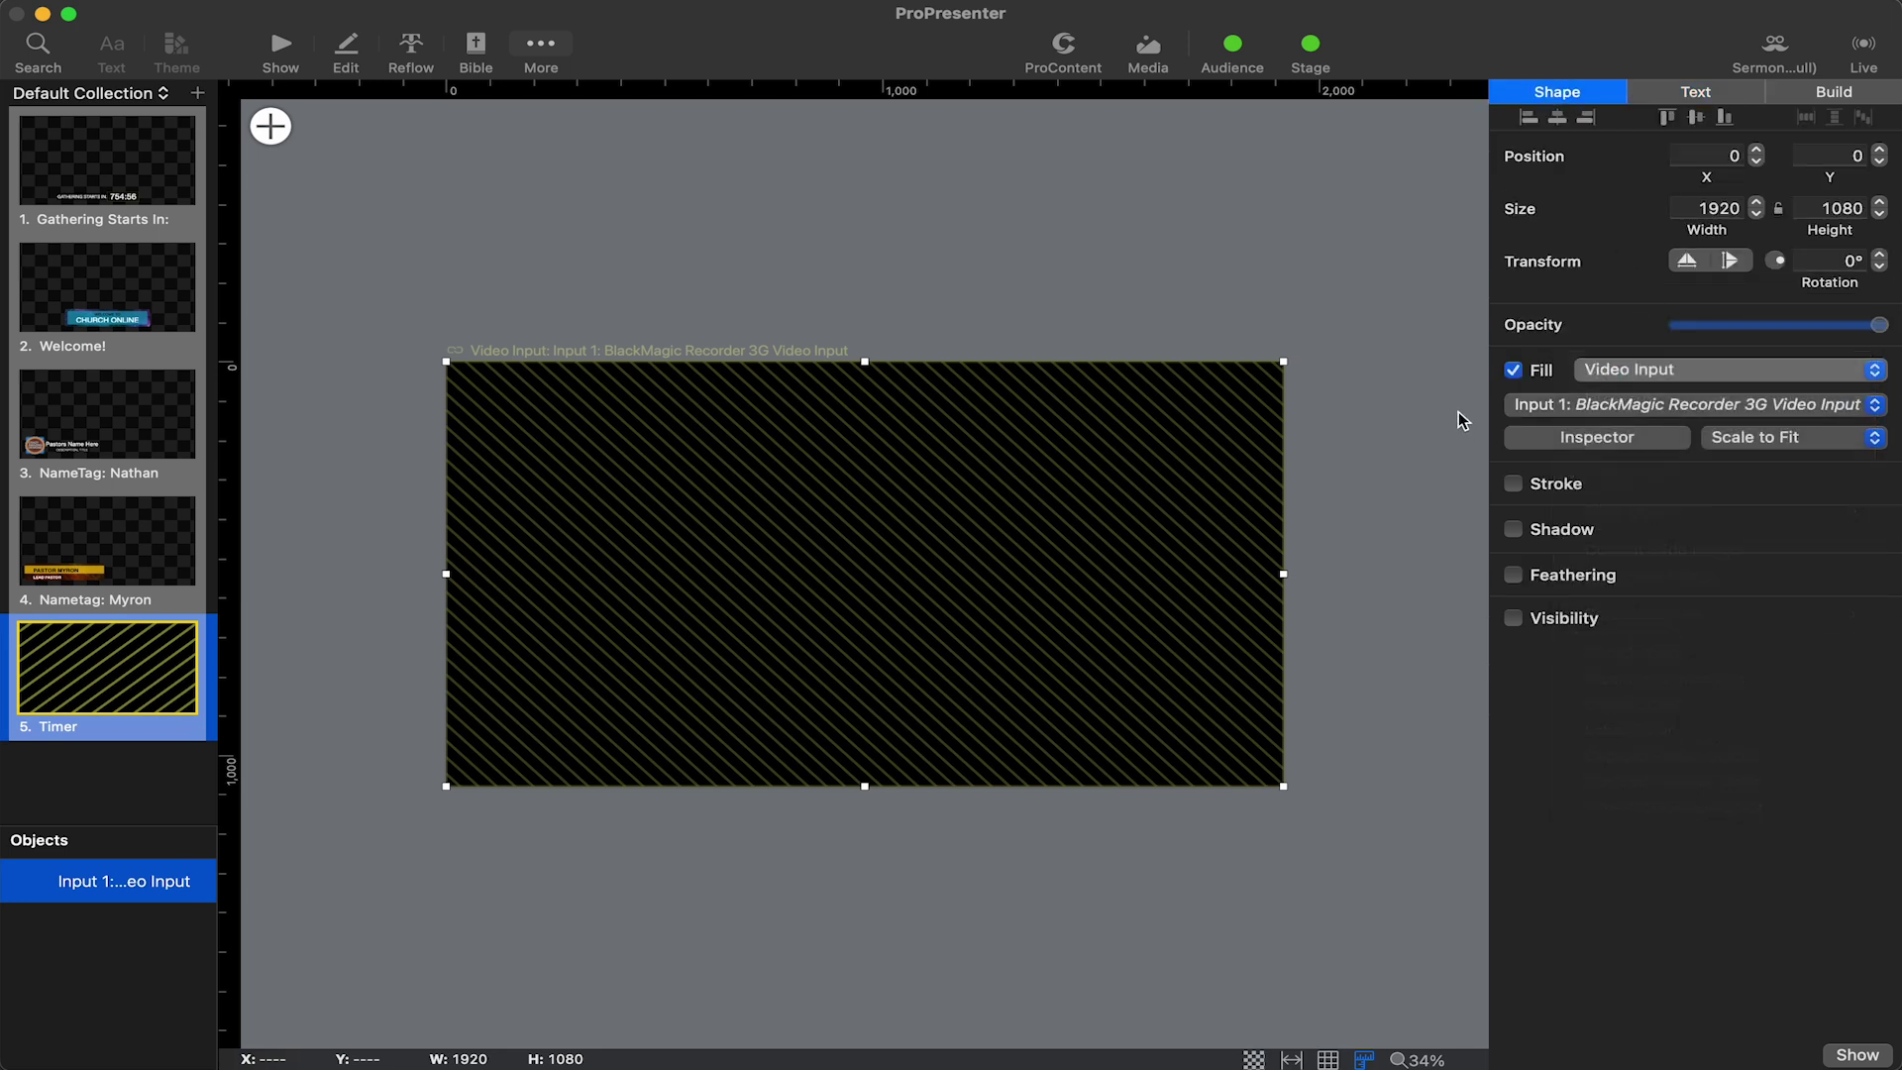
click(1597, 406)
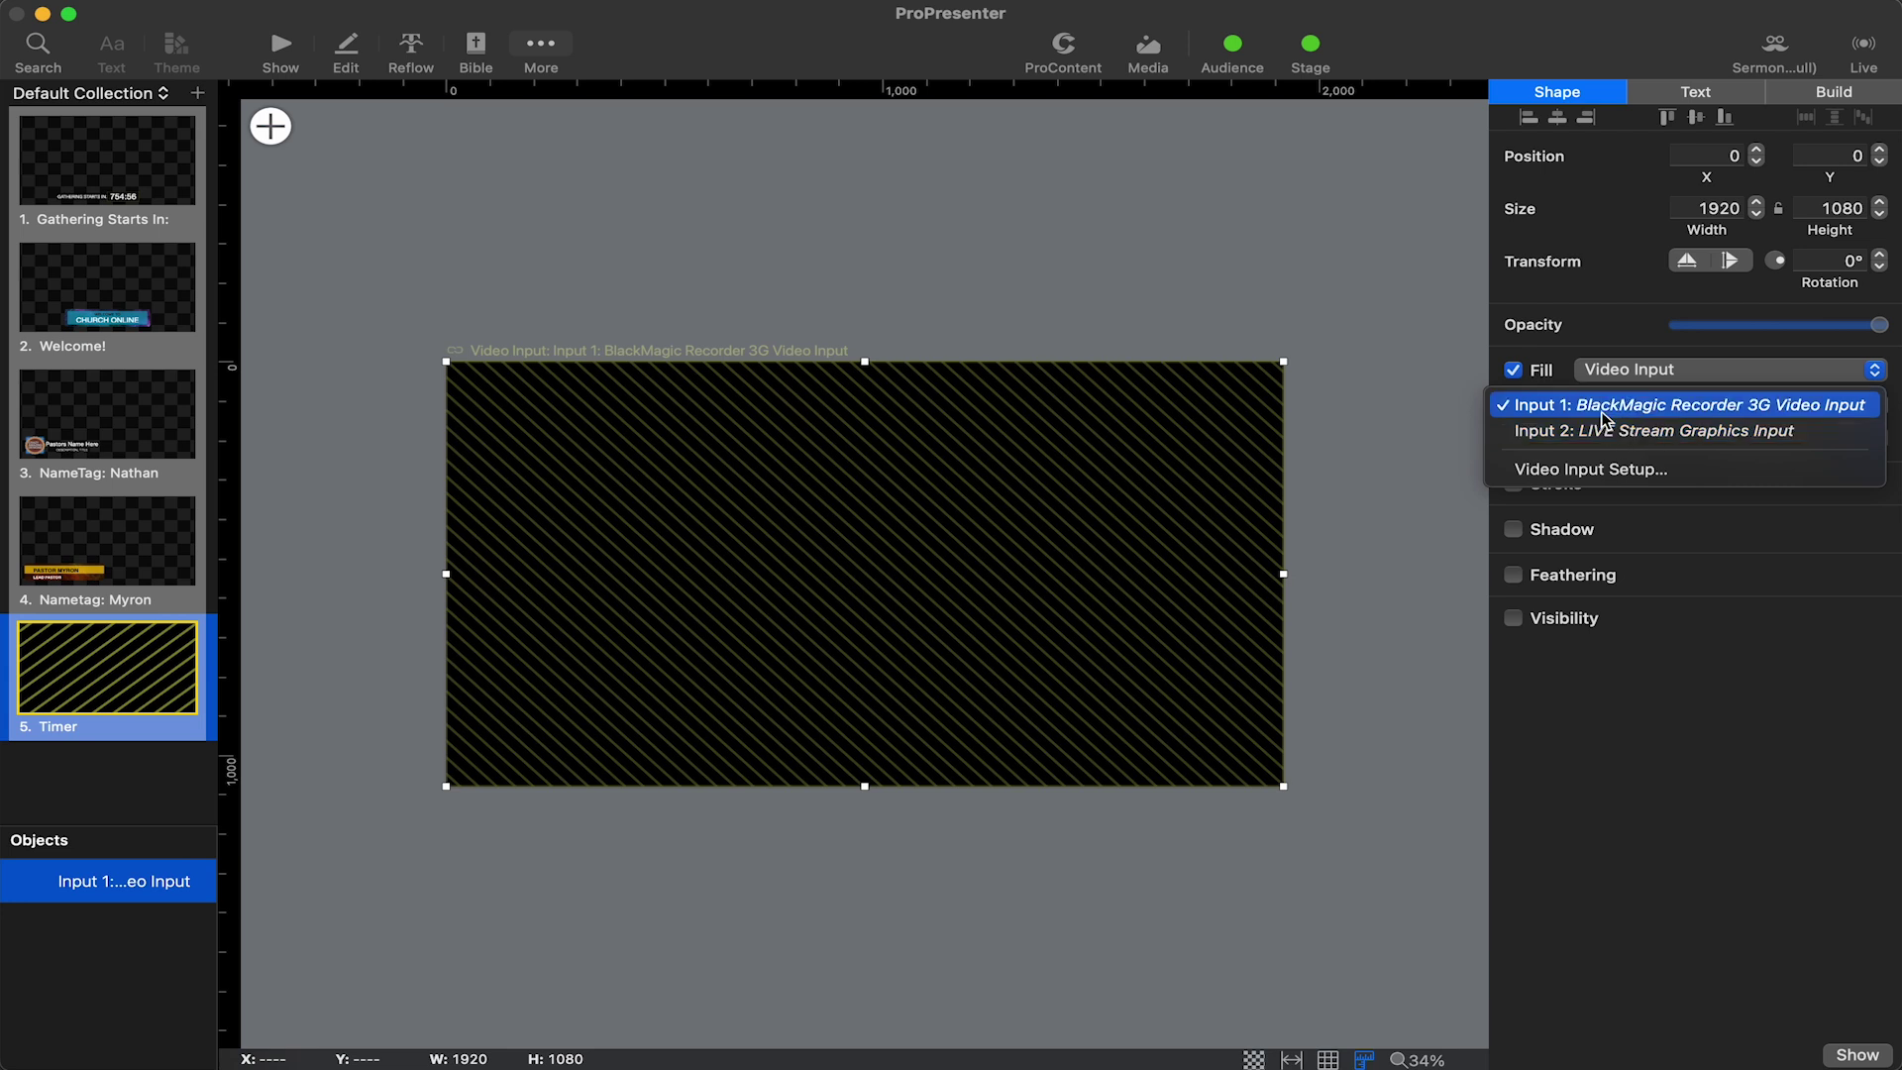
click(1612, 438)
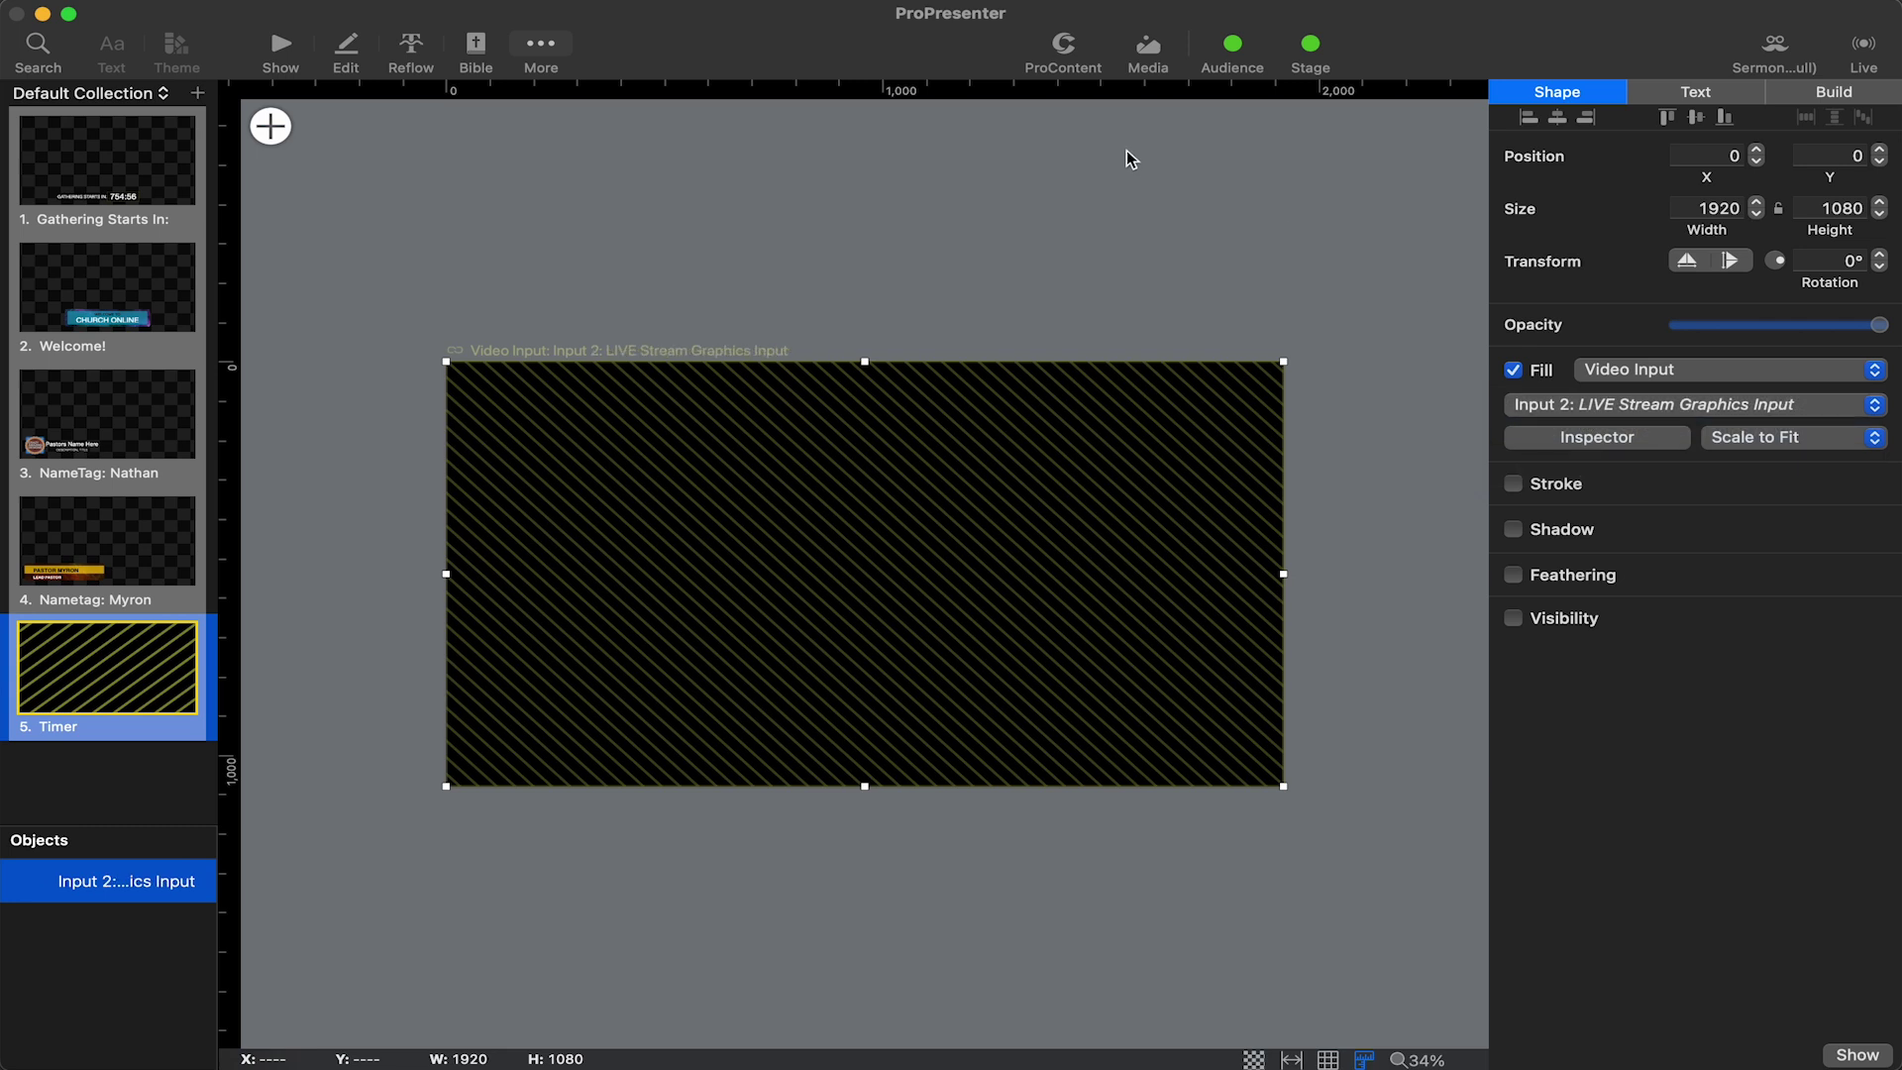
Step: Return to the show view and send Input 1 live from the Video Input media playlist
click(471, 134)
click(281, 41)
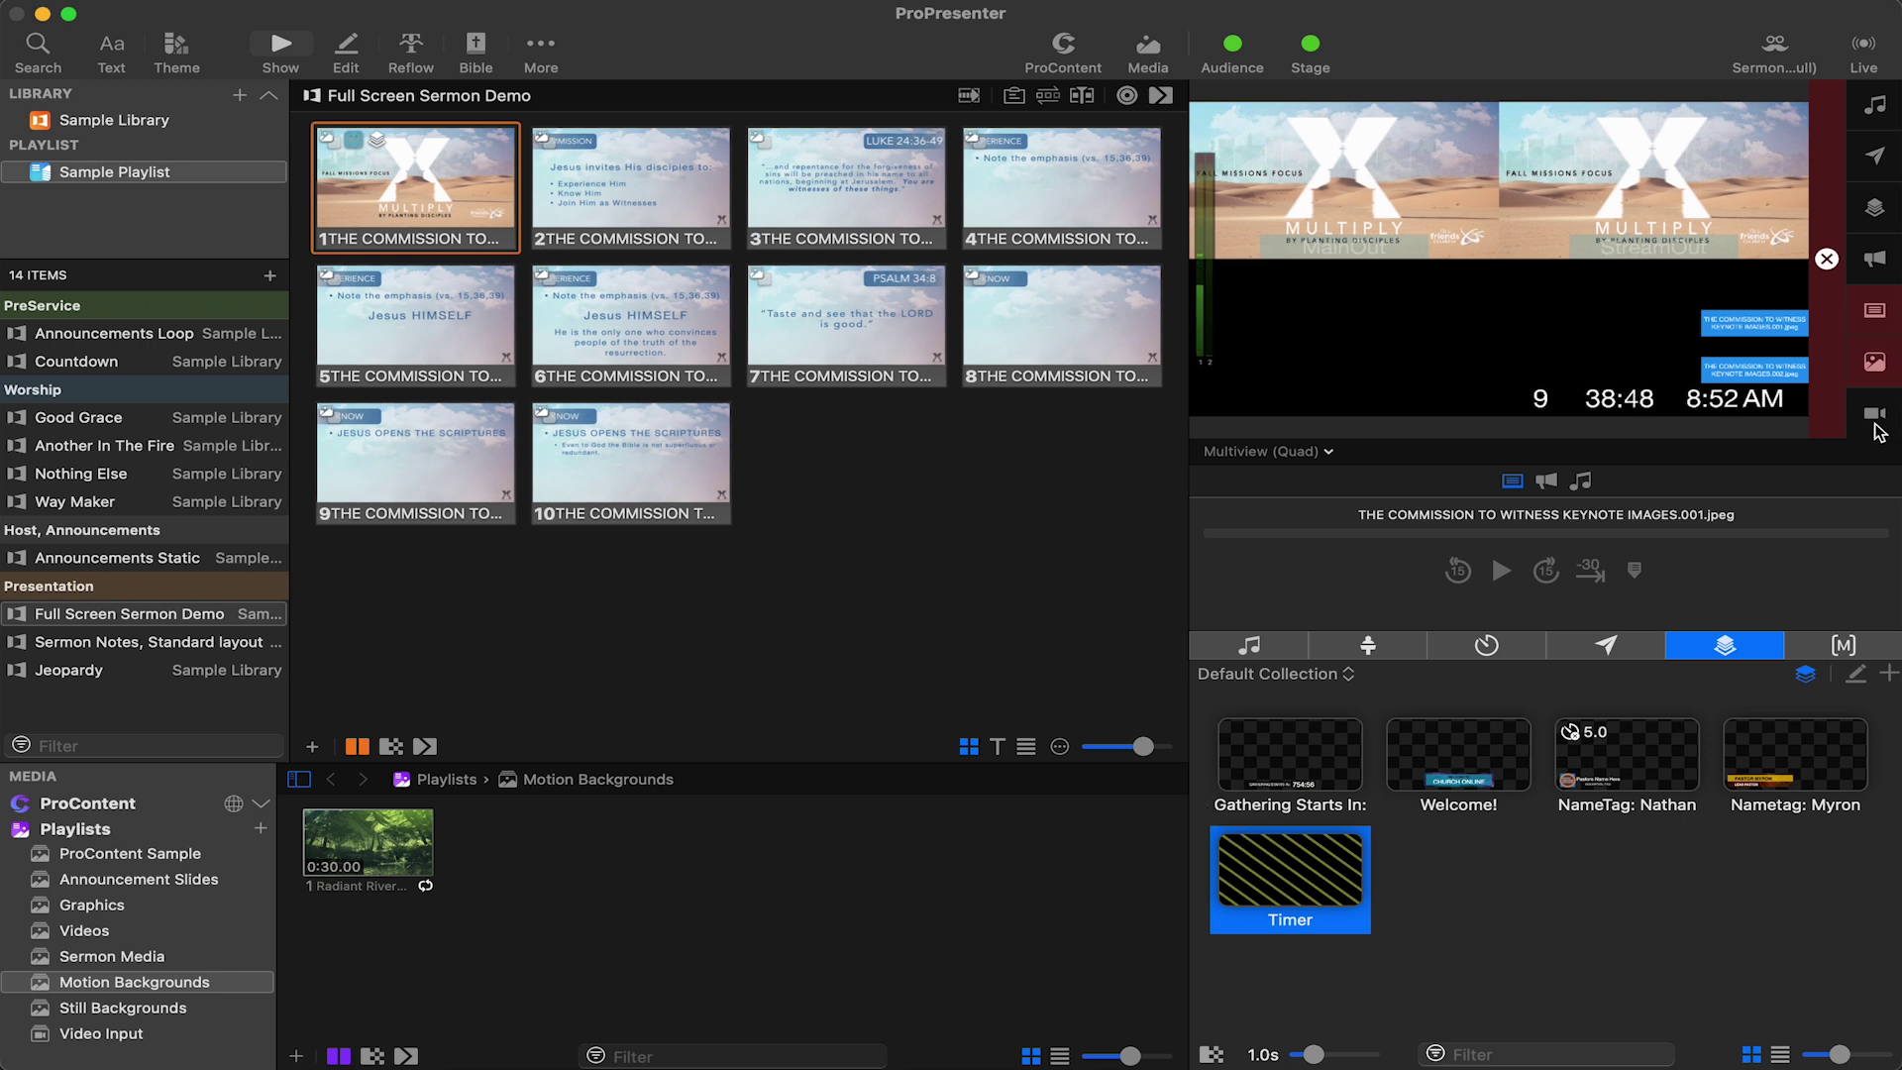
click(116, 1034)
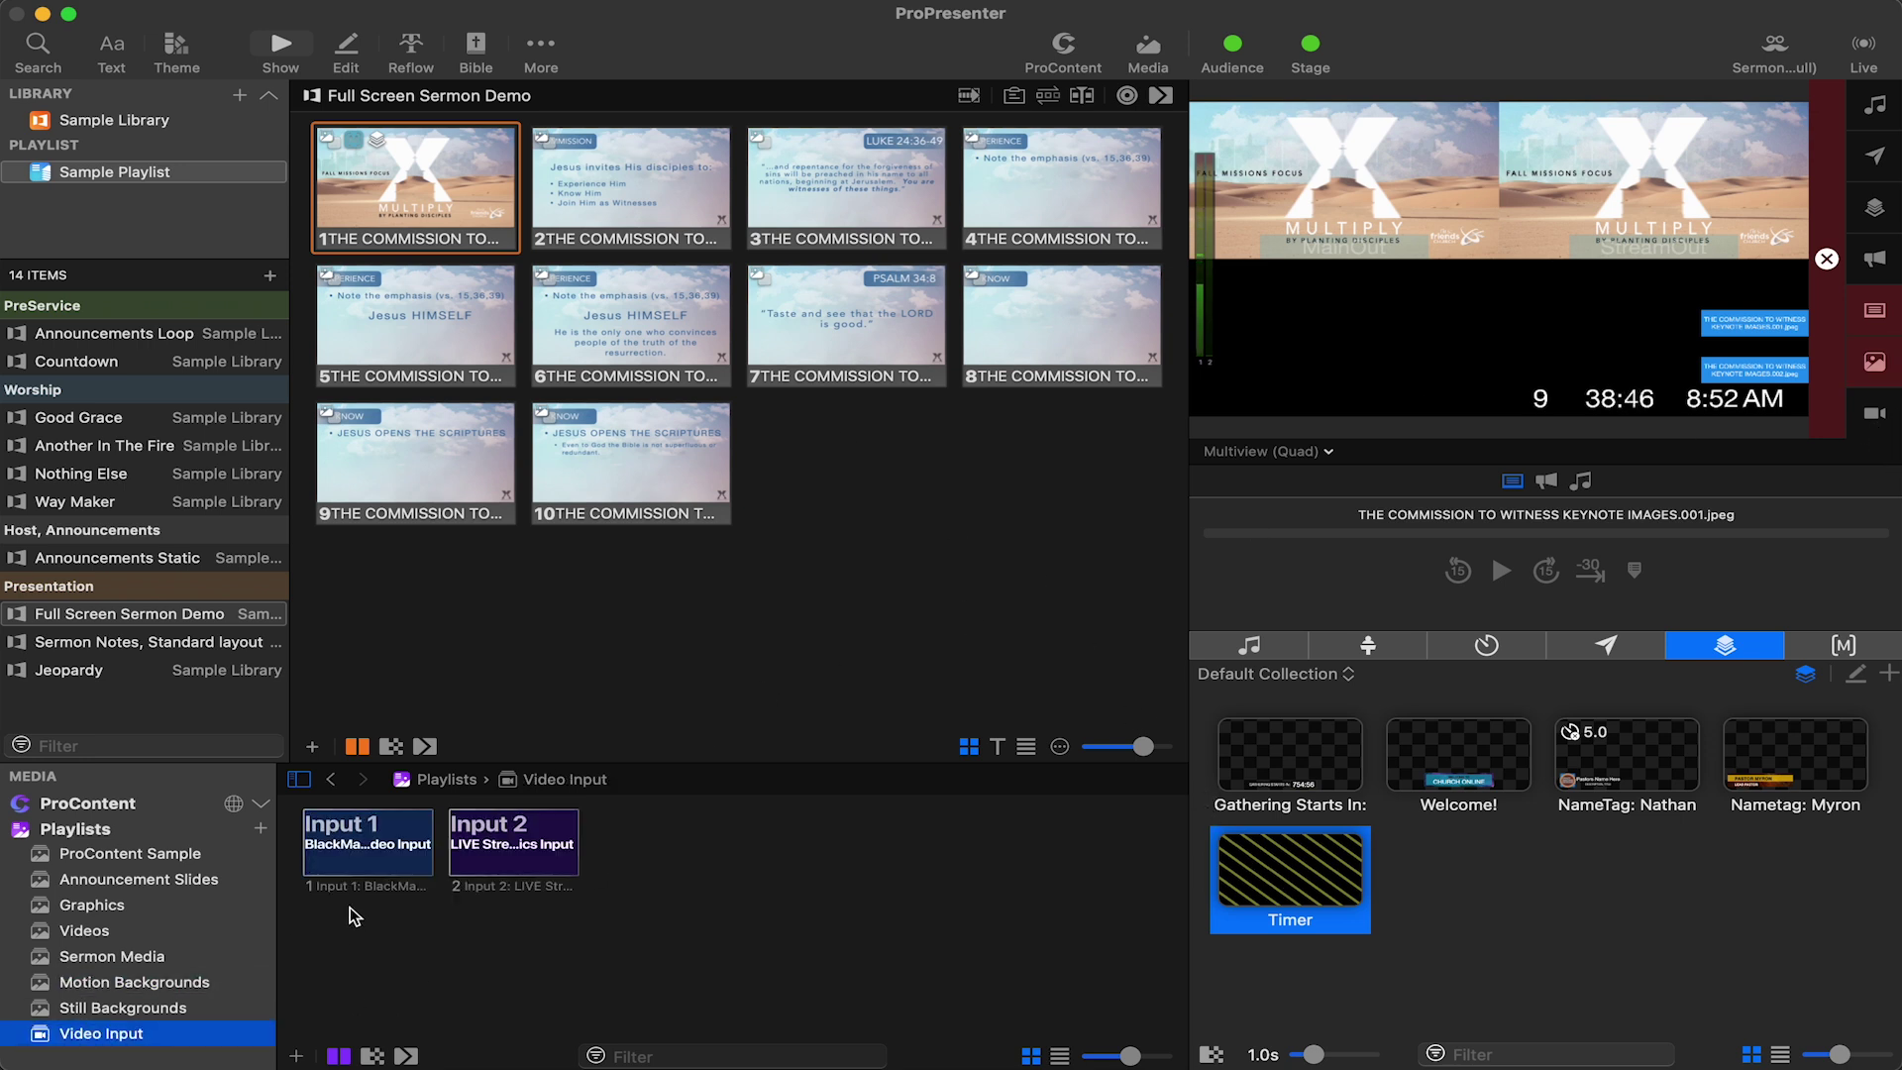
click(386, 854)
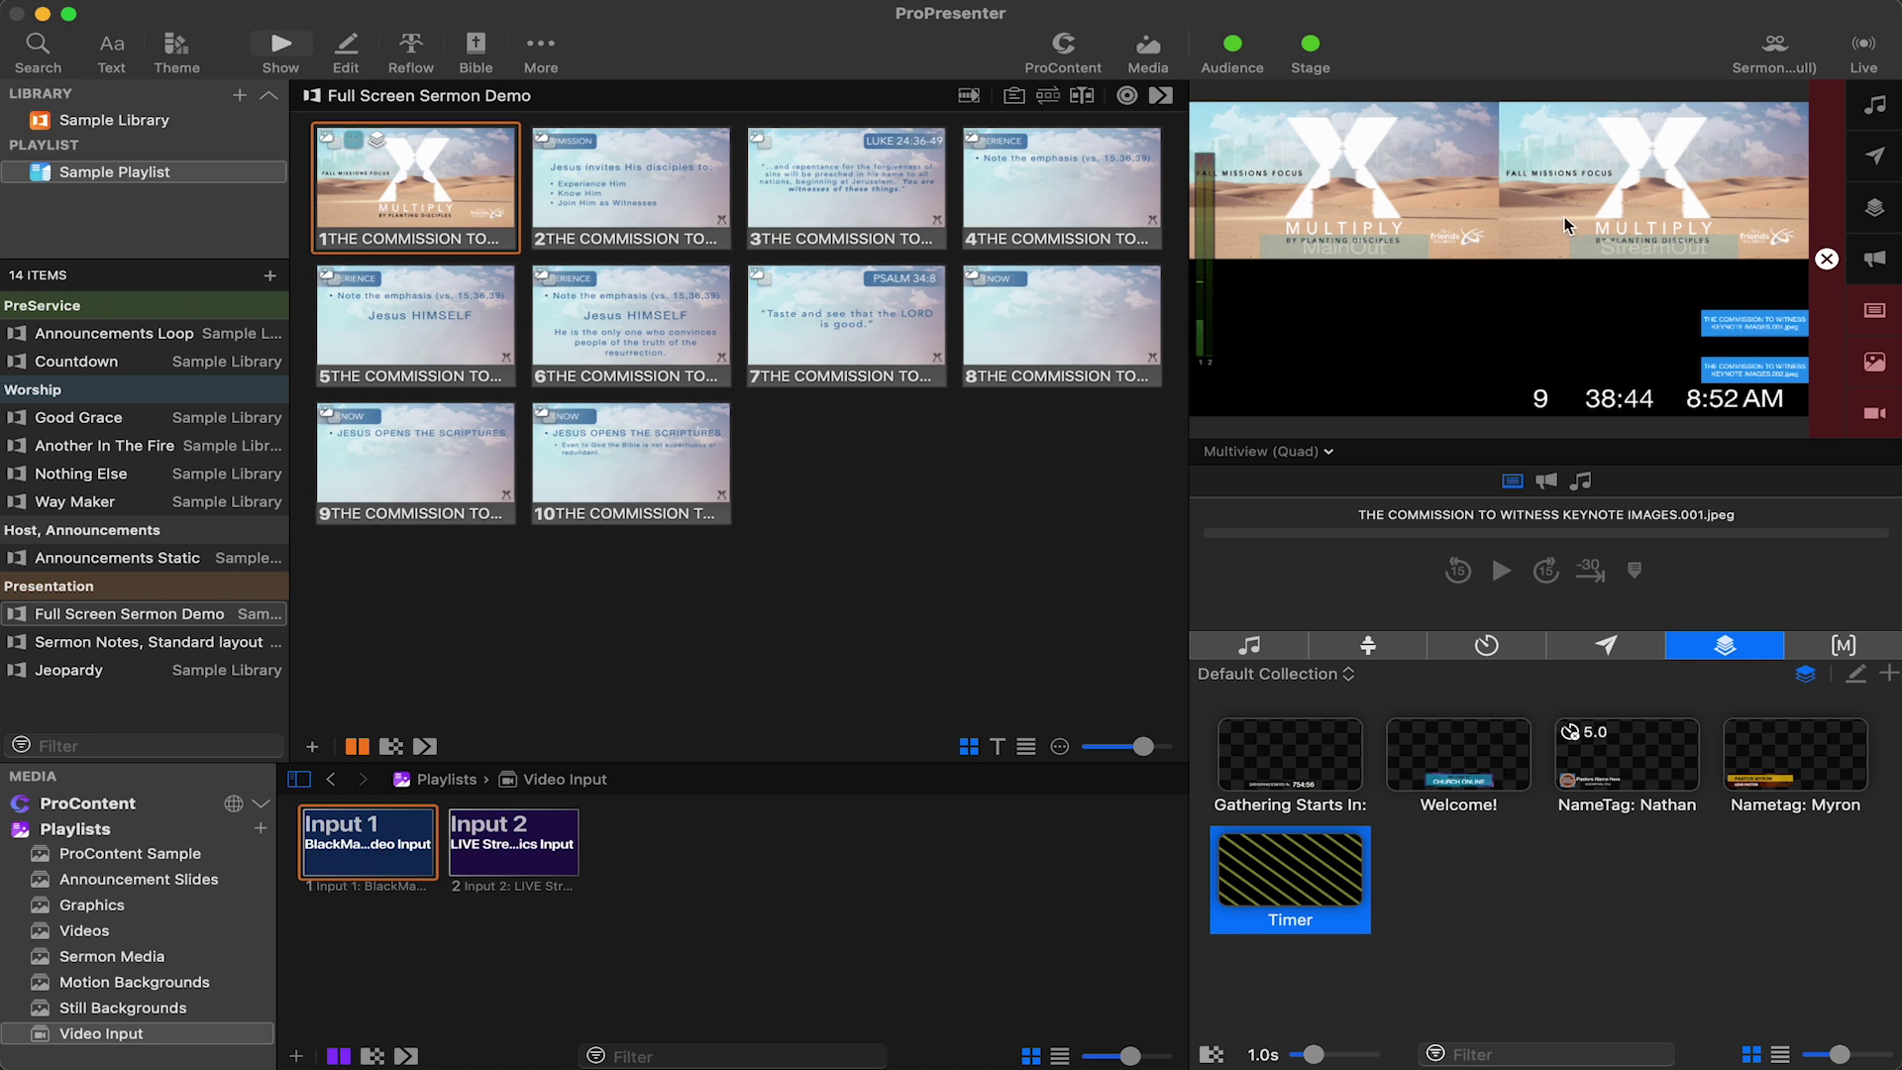
Step: Clear all output layers, send Input 1 live again, and show the Timer prop over it
click(1834, 190)
click(376, 837)
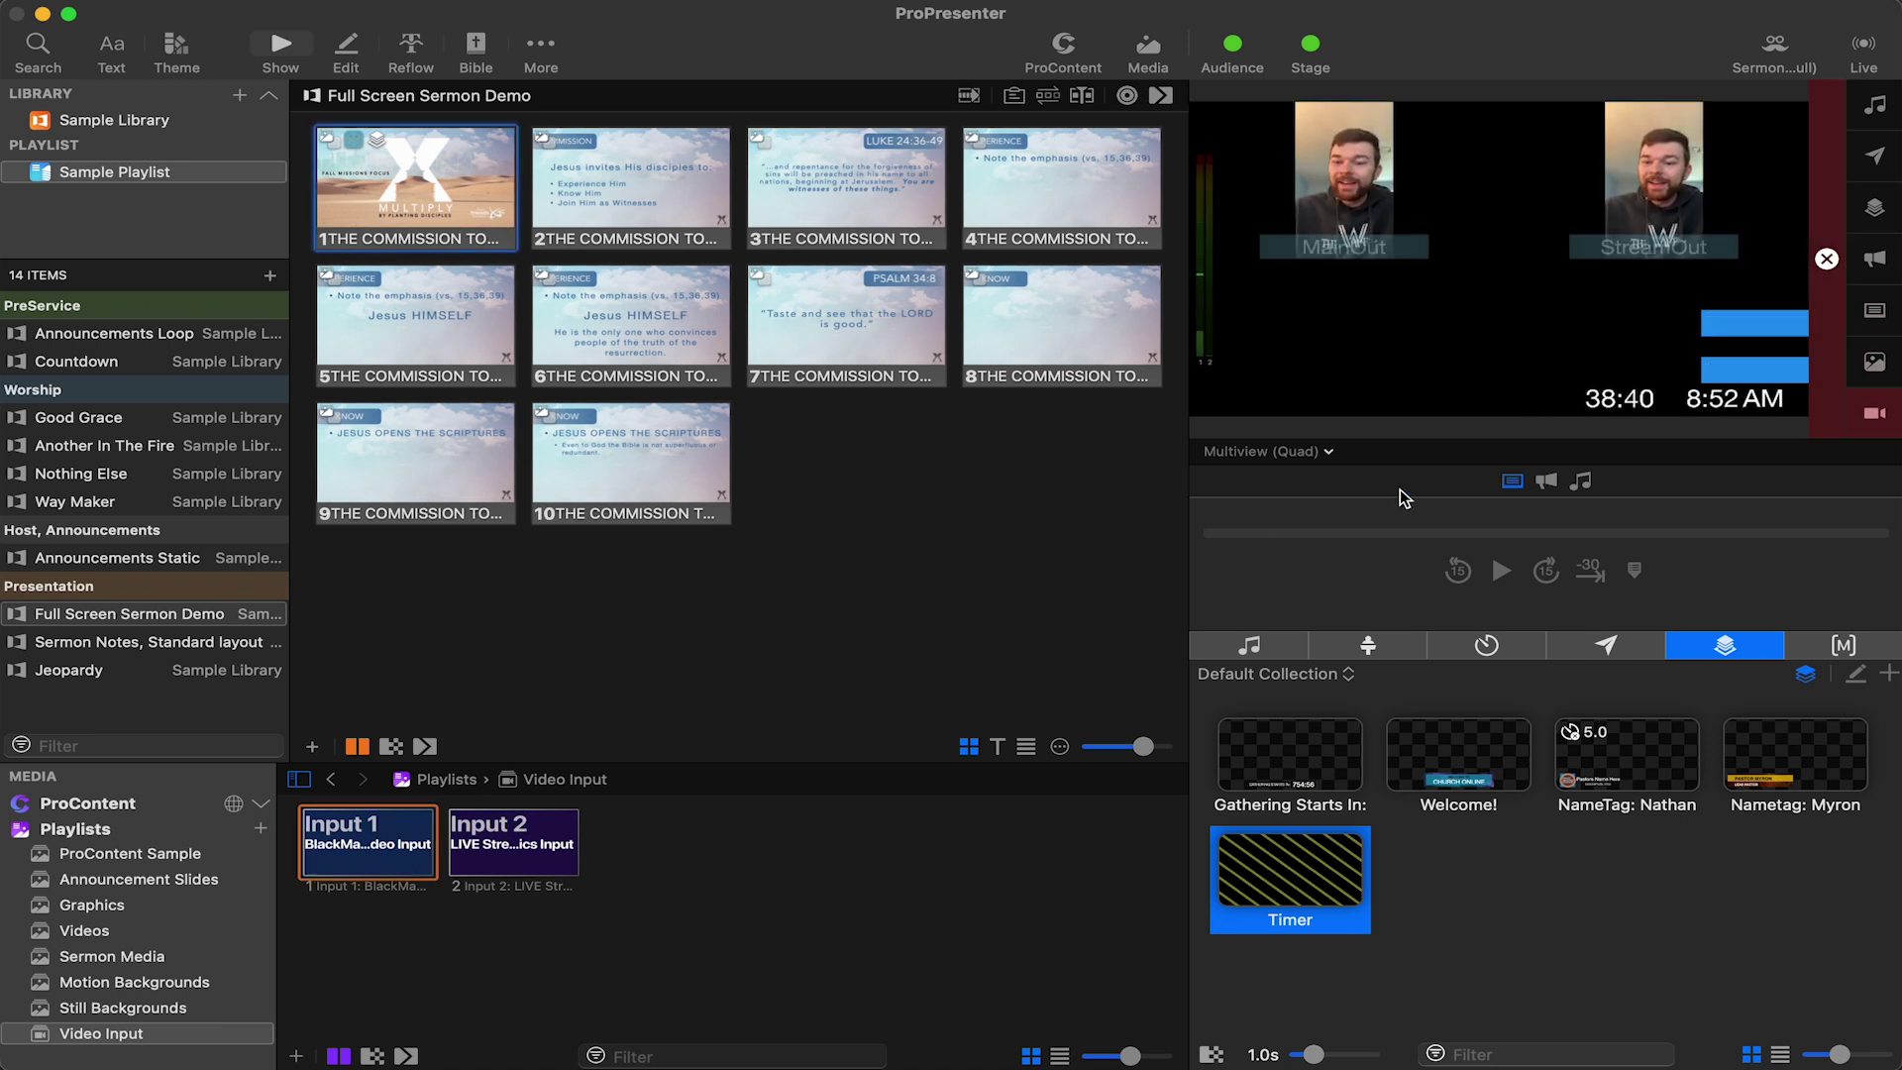
click(1285, 877)
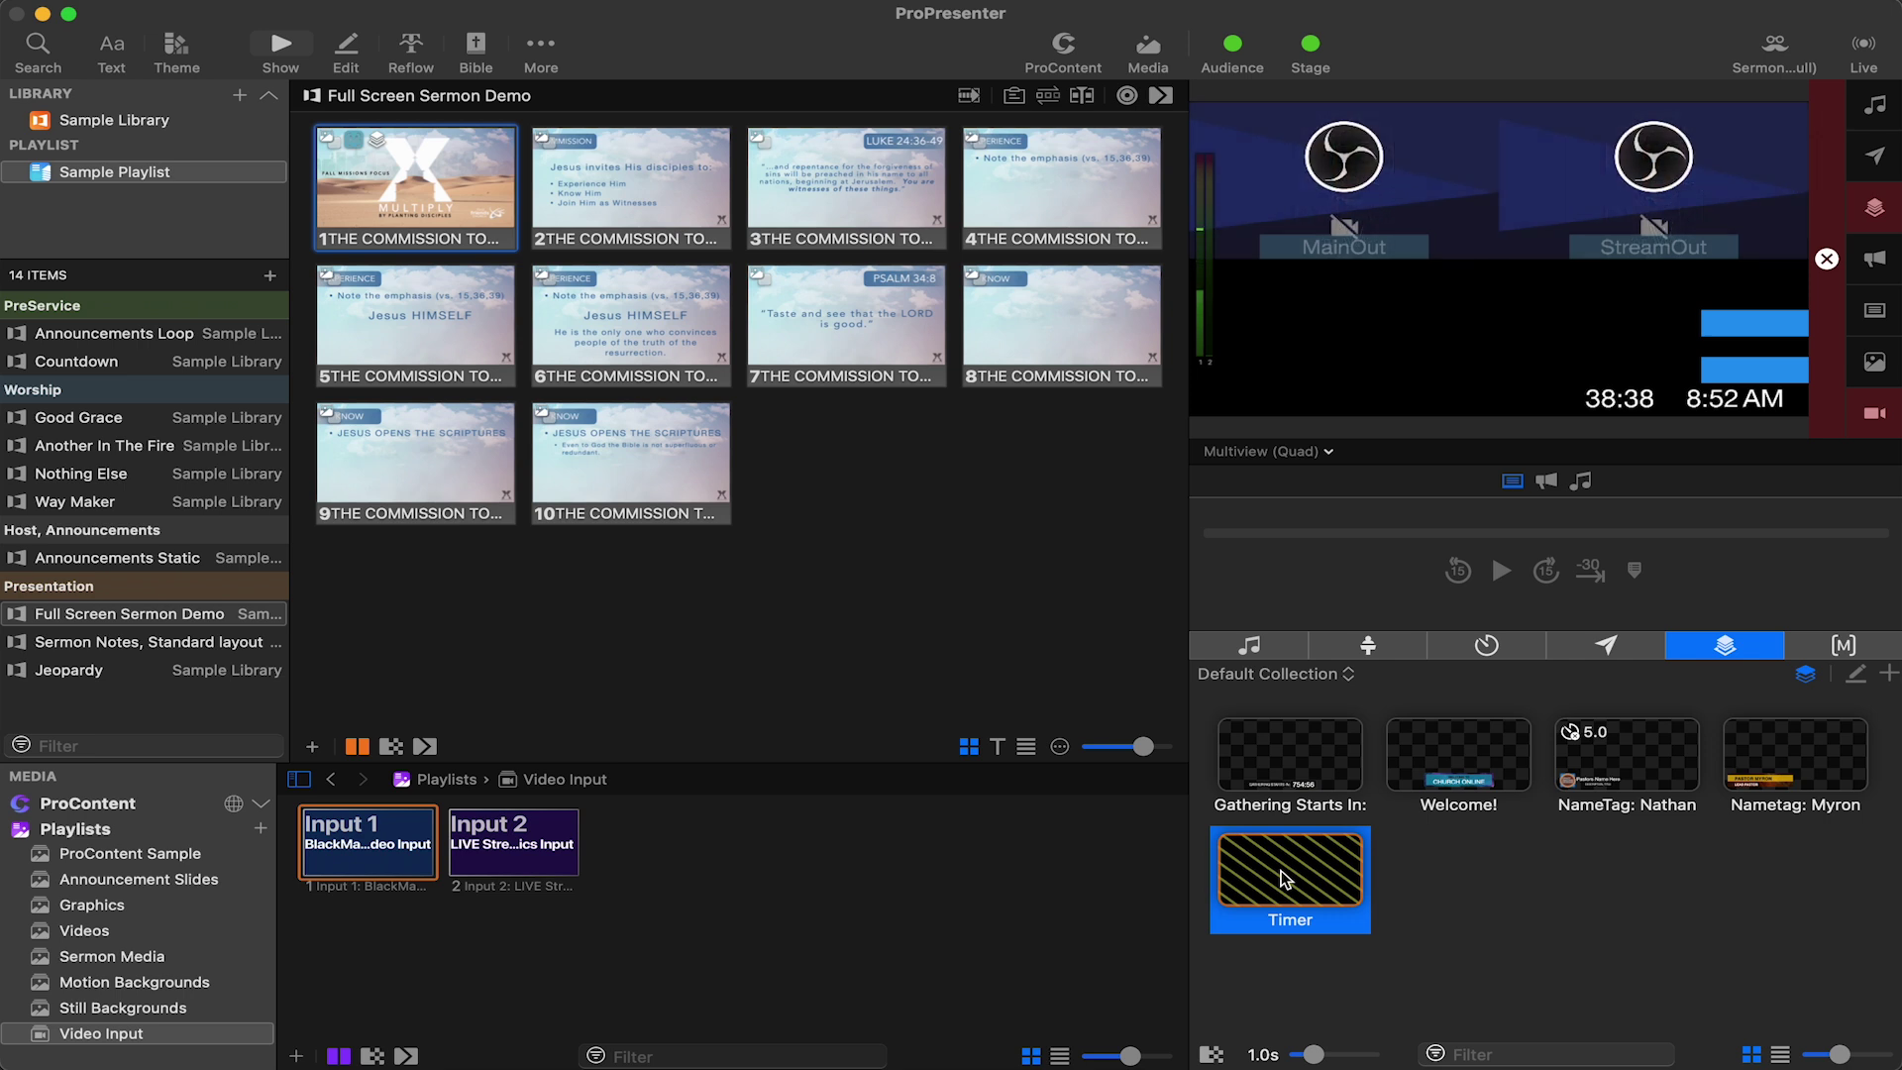